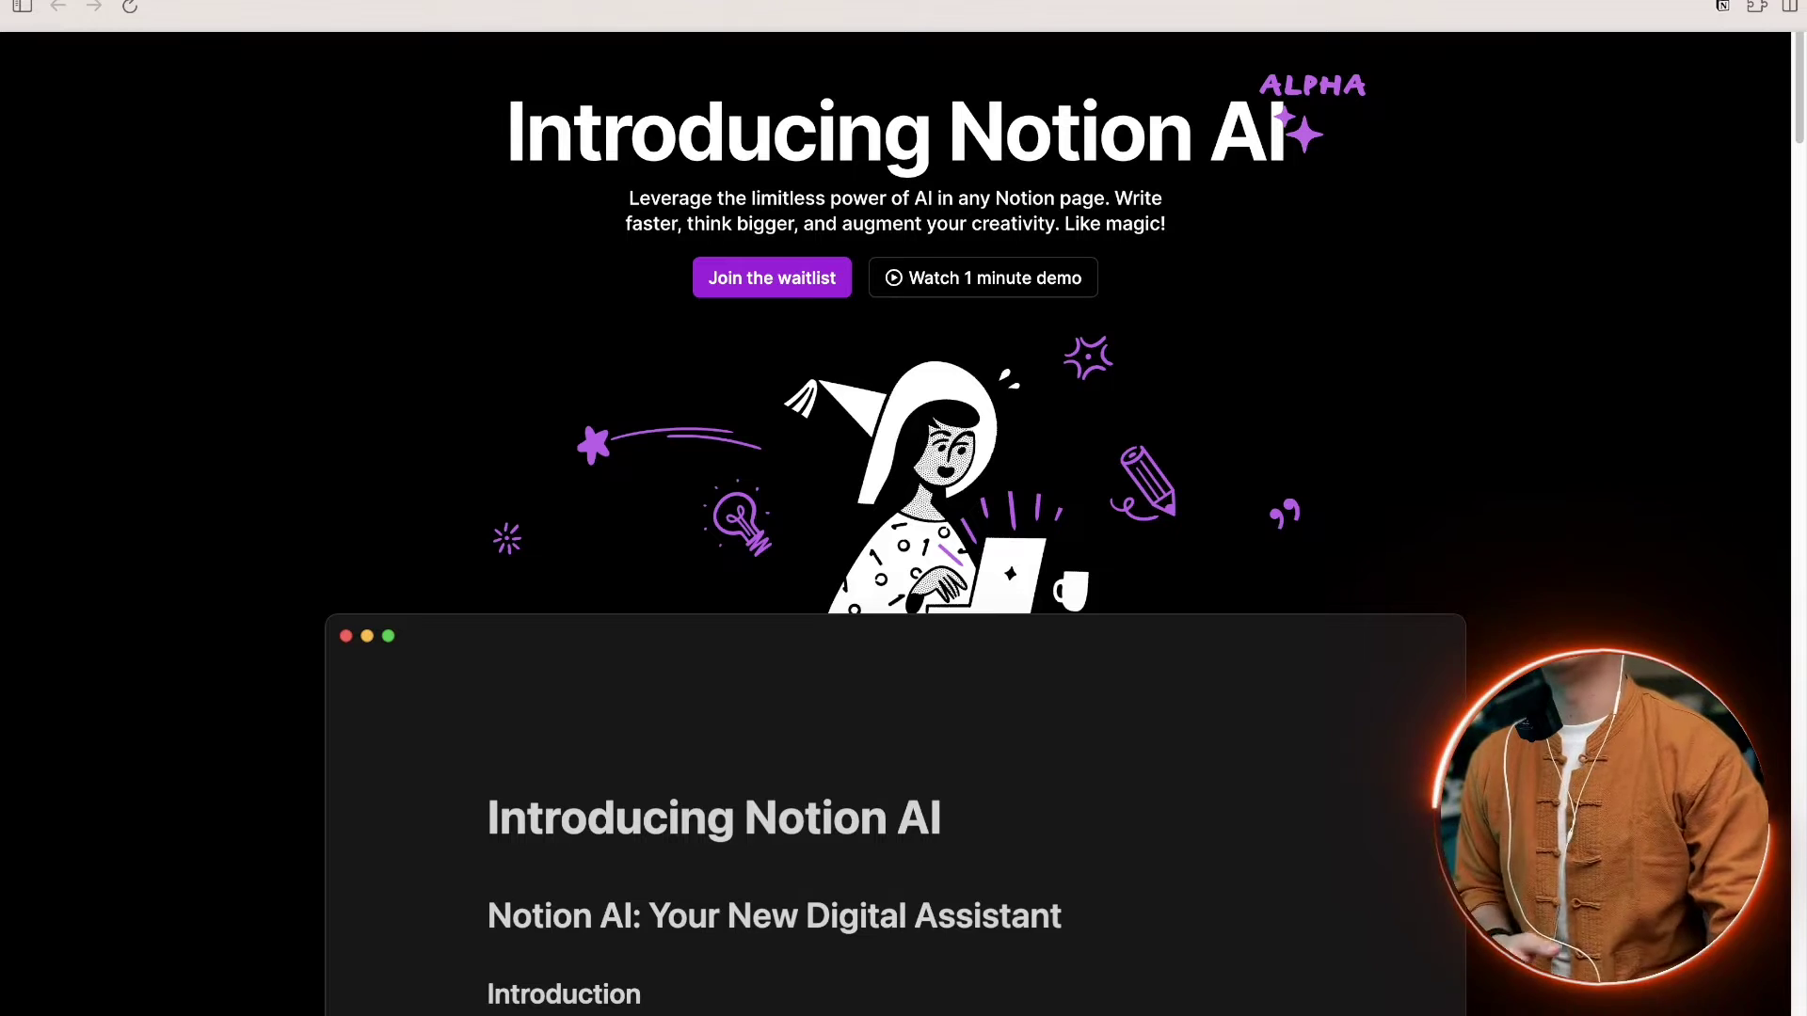
# - Scroll the Notion AI landing page to the Brainstorm ideas, Help me write and Continue writing demos
pyautogui.scroll(-6, 251, 452)
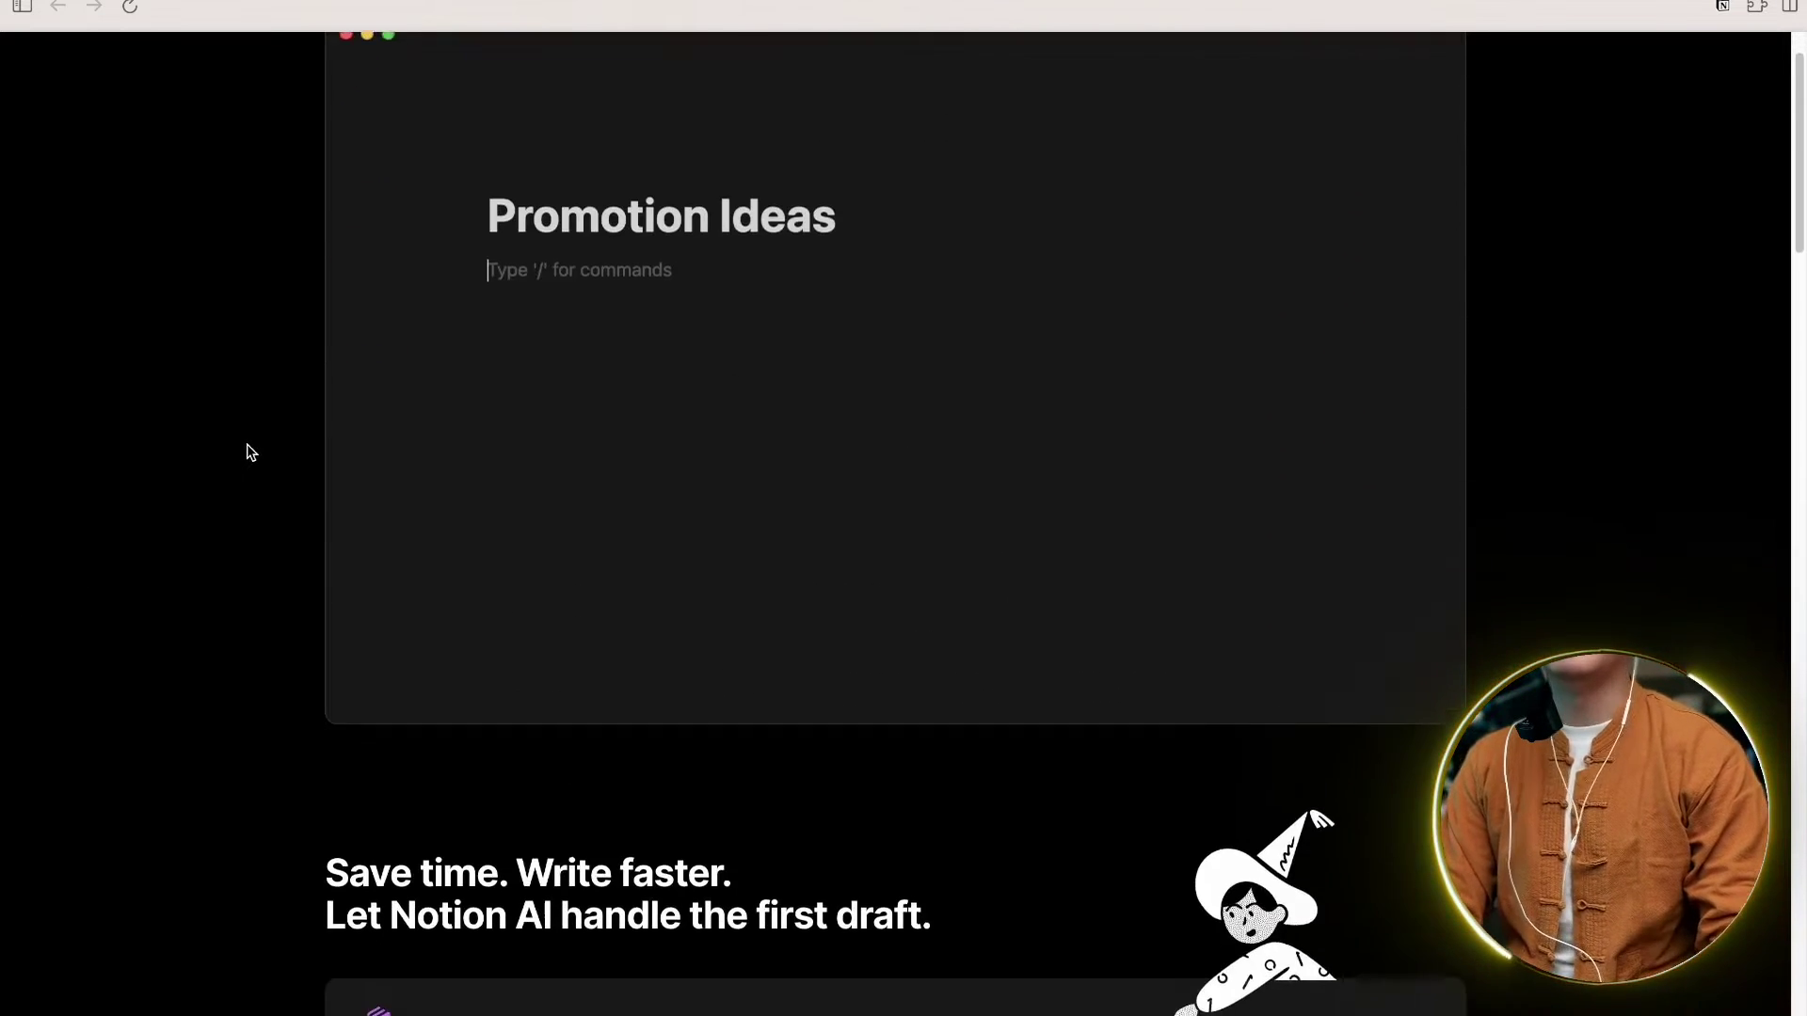
pyautogui.scroll(-8, 250, 452)
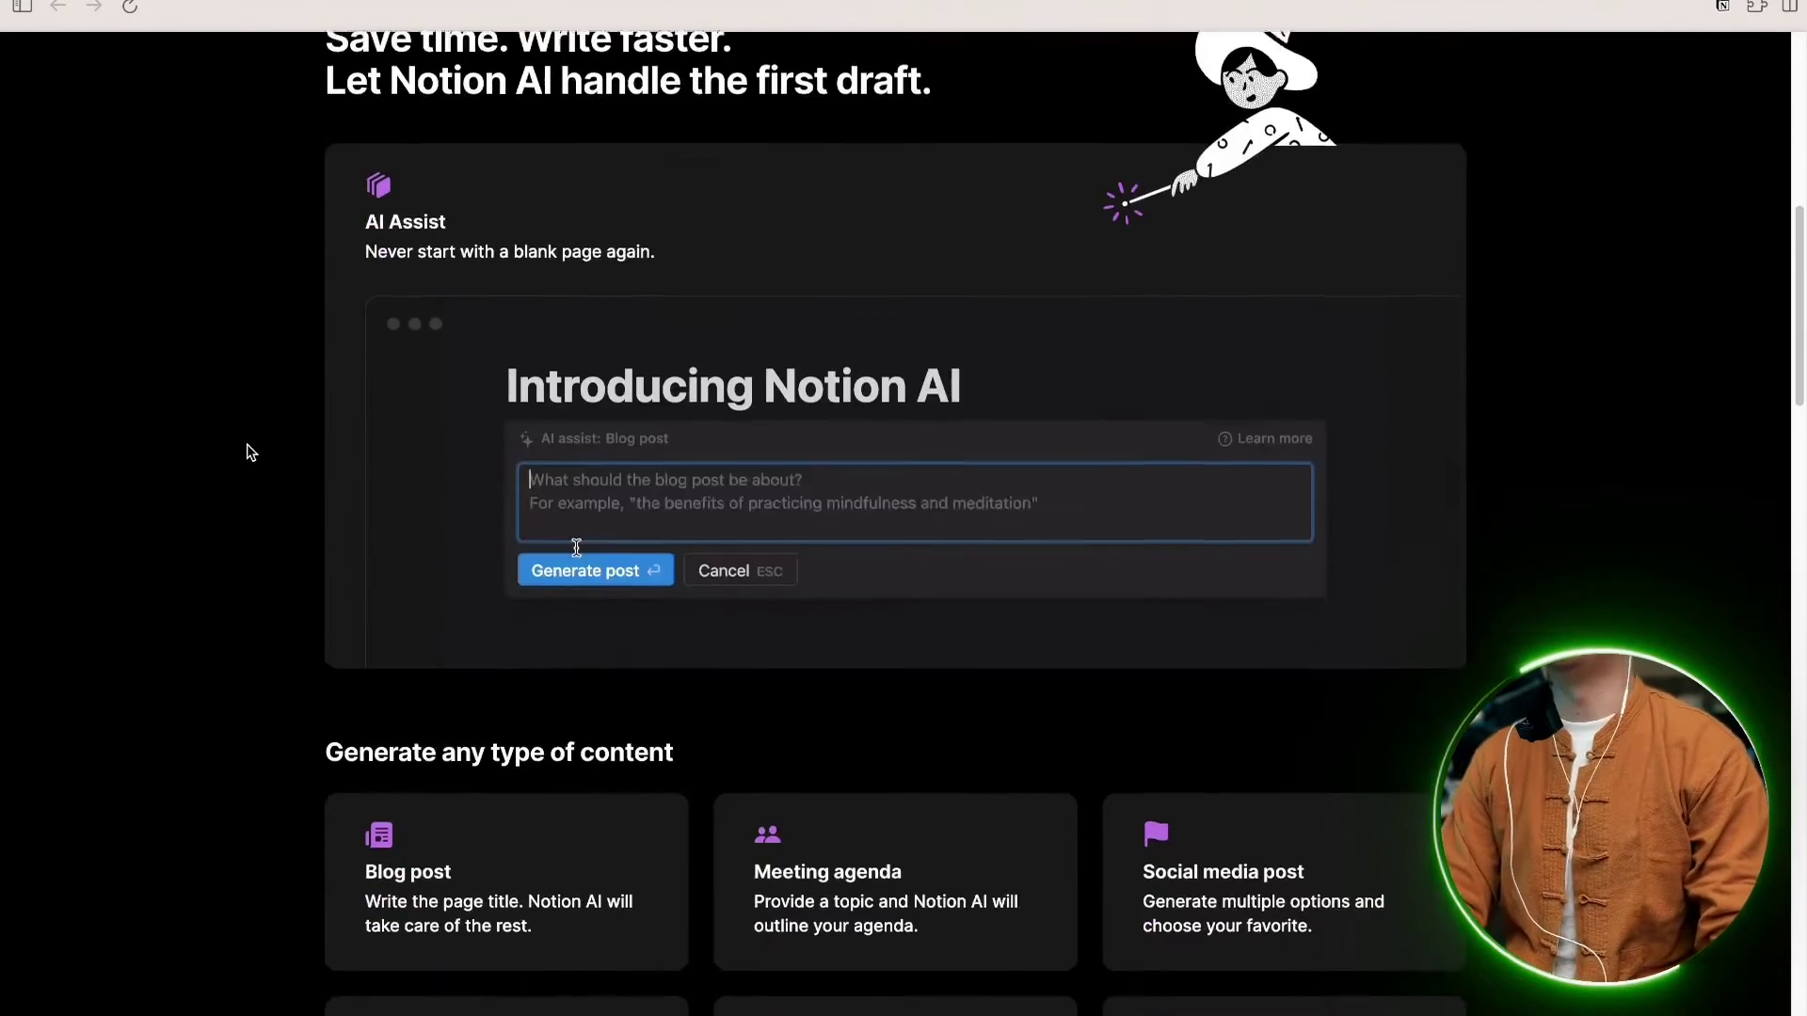
pyautogui.scroll(-6, 250, 451)
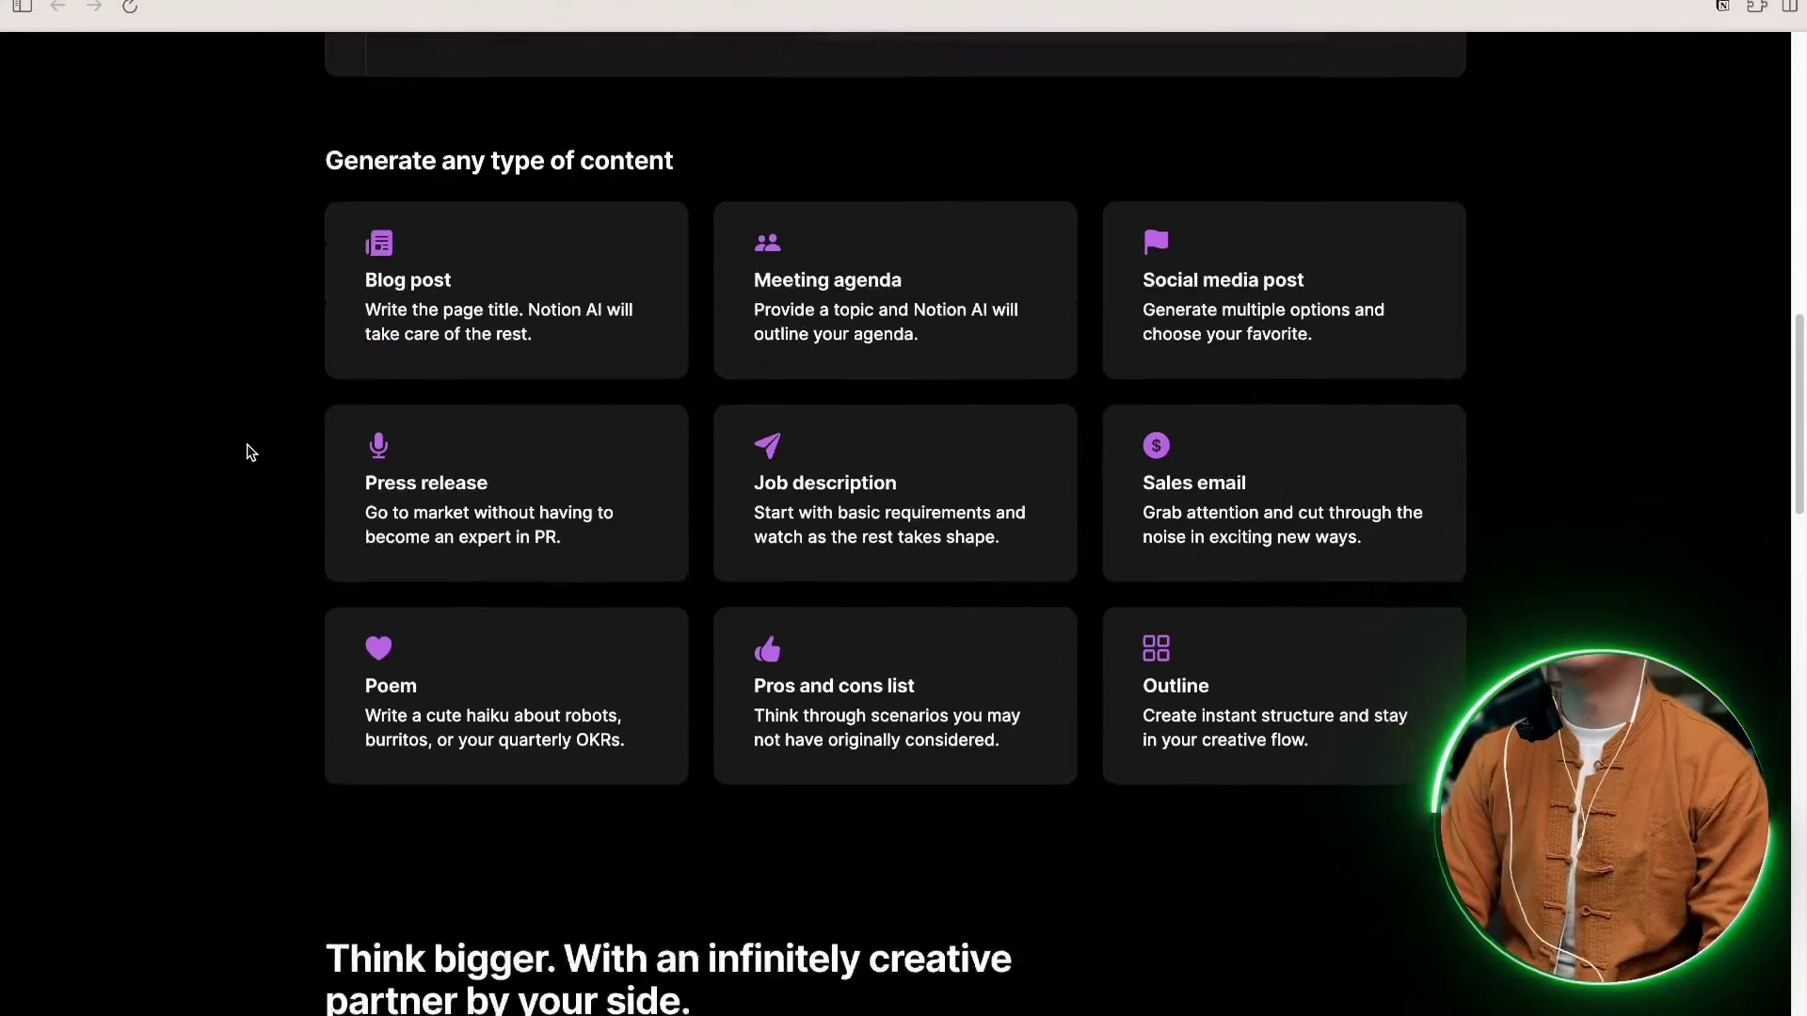
pyautogui.scroll(-10, 251, 452)
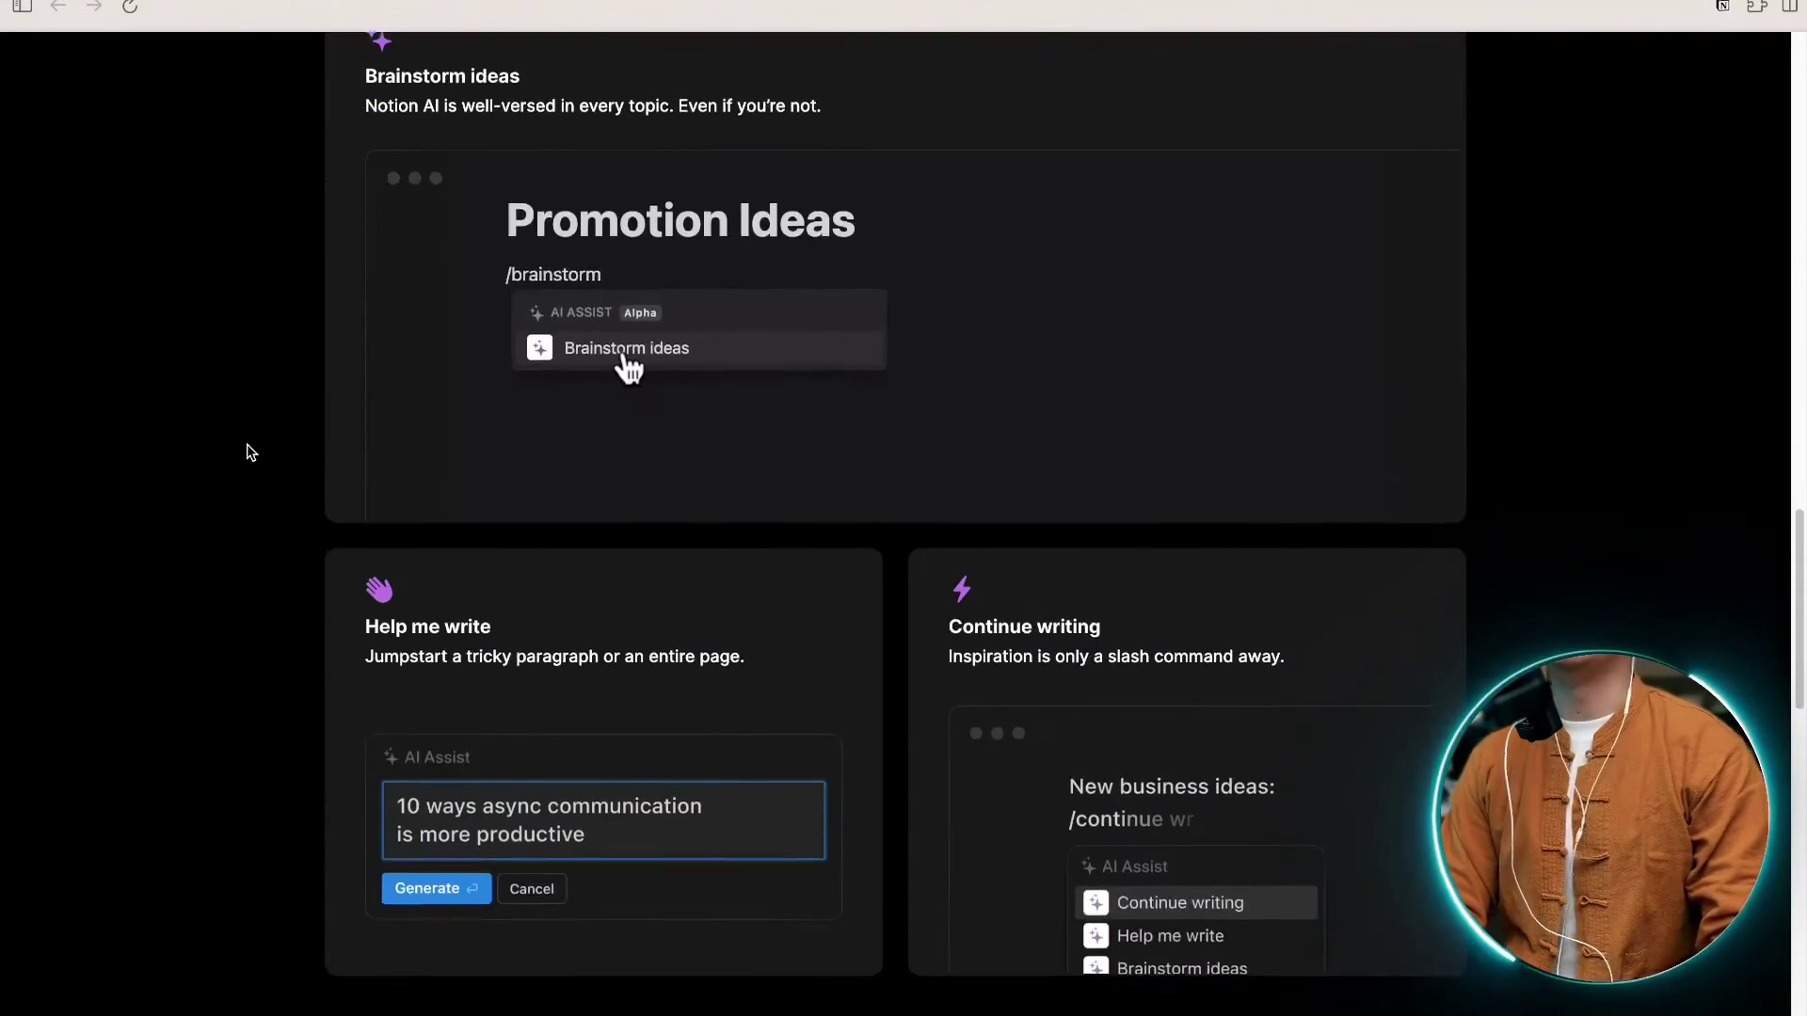
pyautogui.scroll(-2, 251, 452)
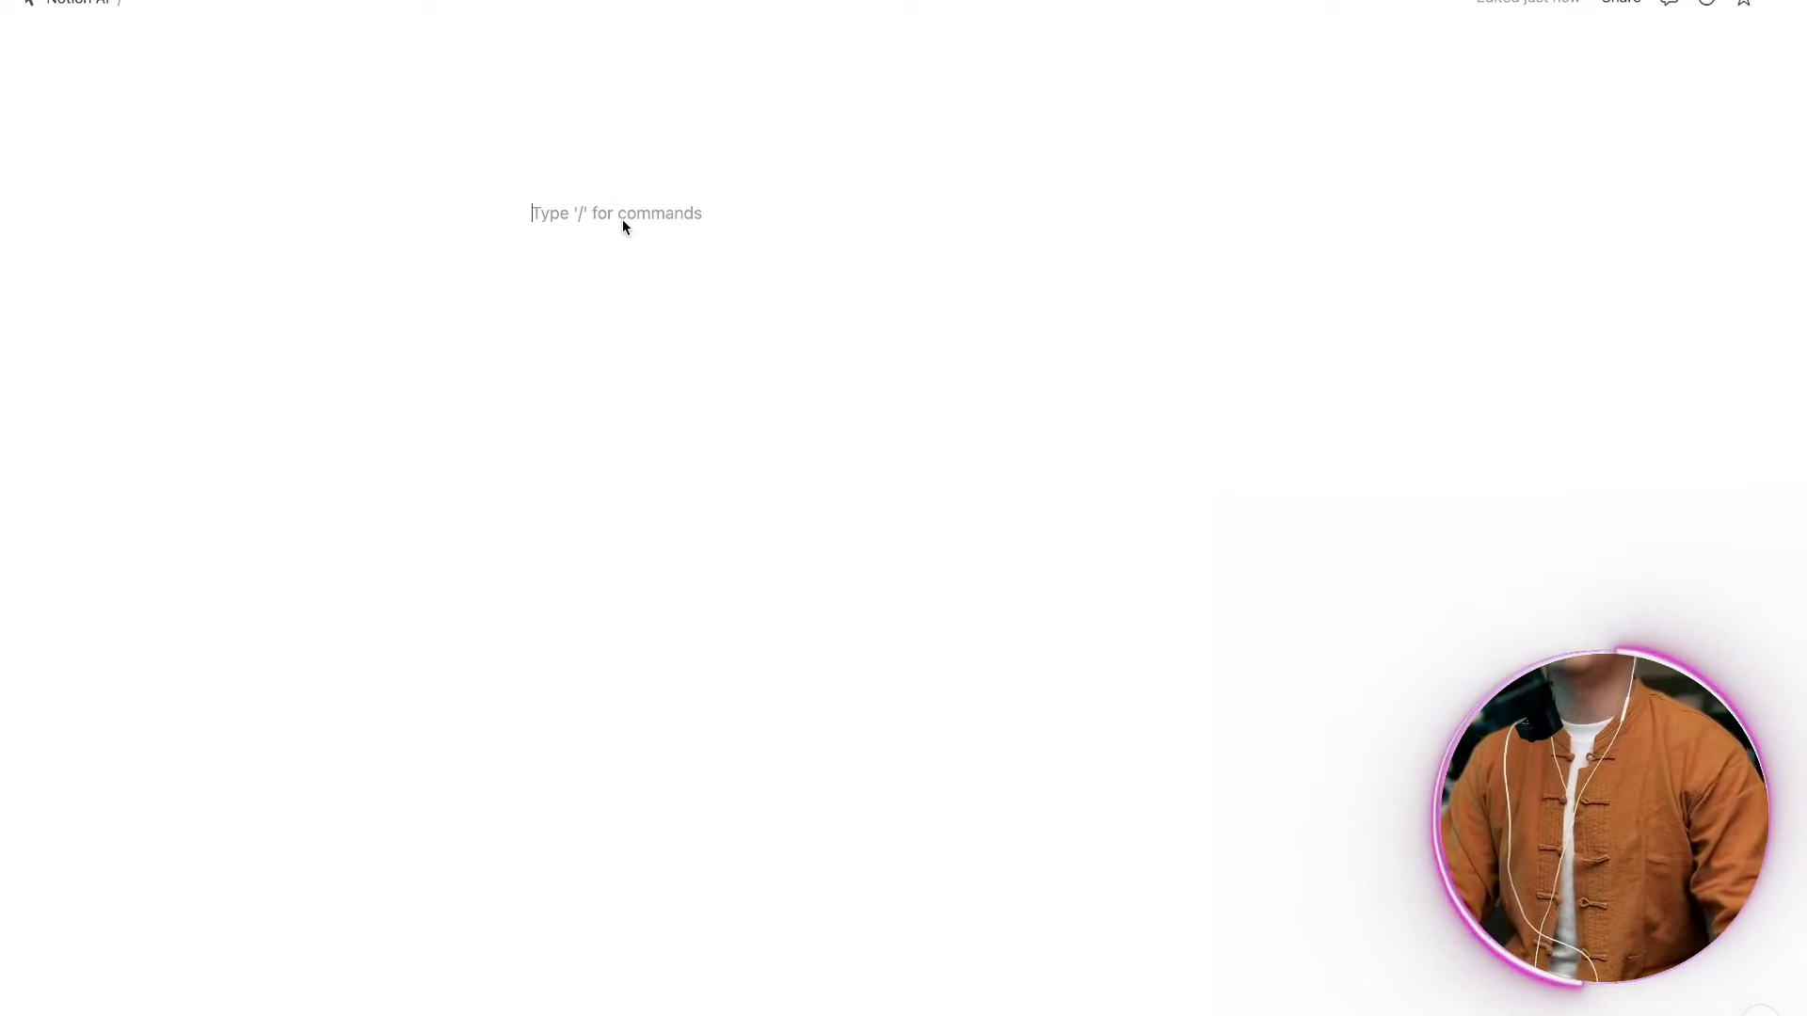
# - Enable the Notion AI add-on under Settings & members > Plans, then close the settings
pyautogui.click(573, 223)
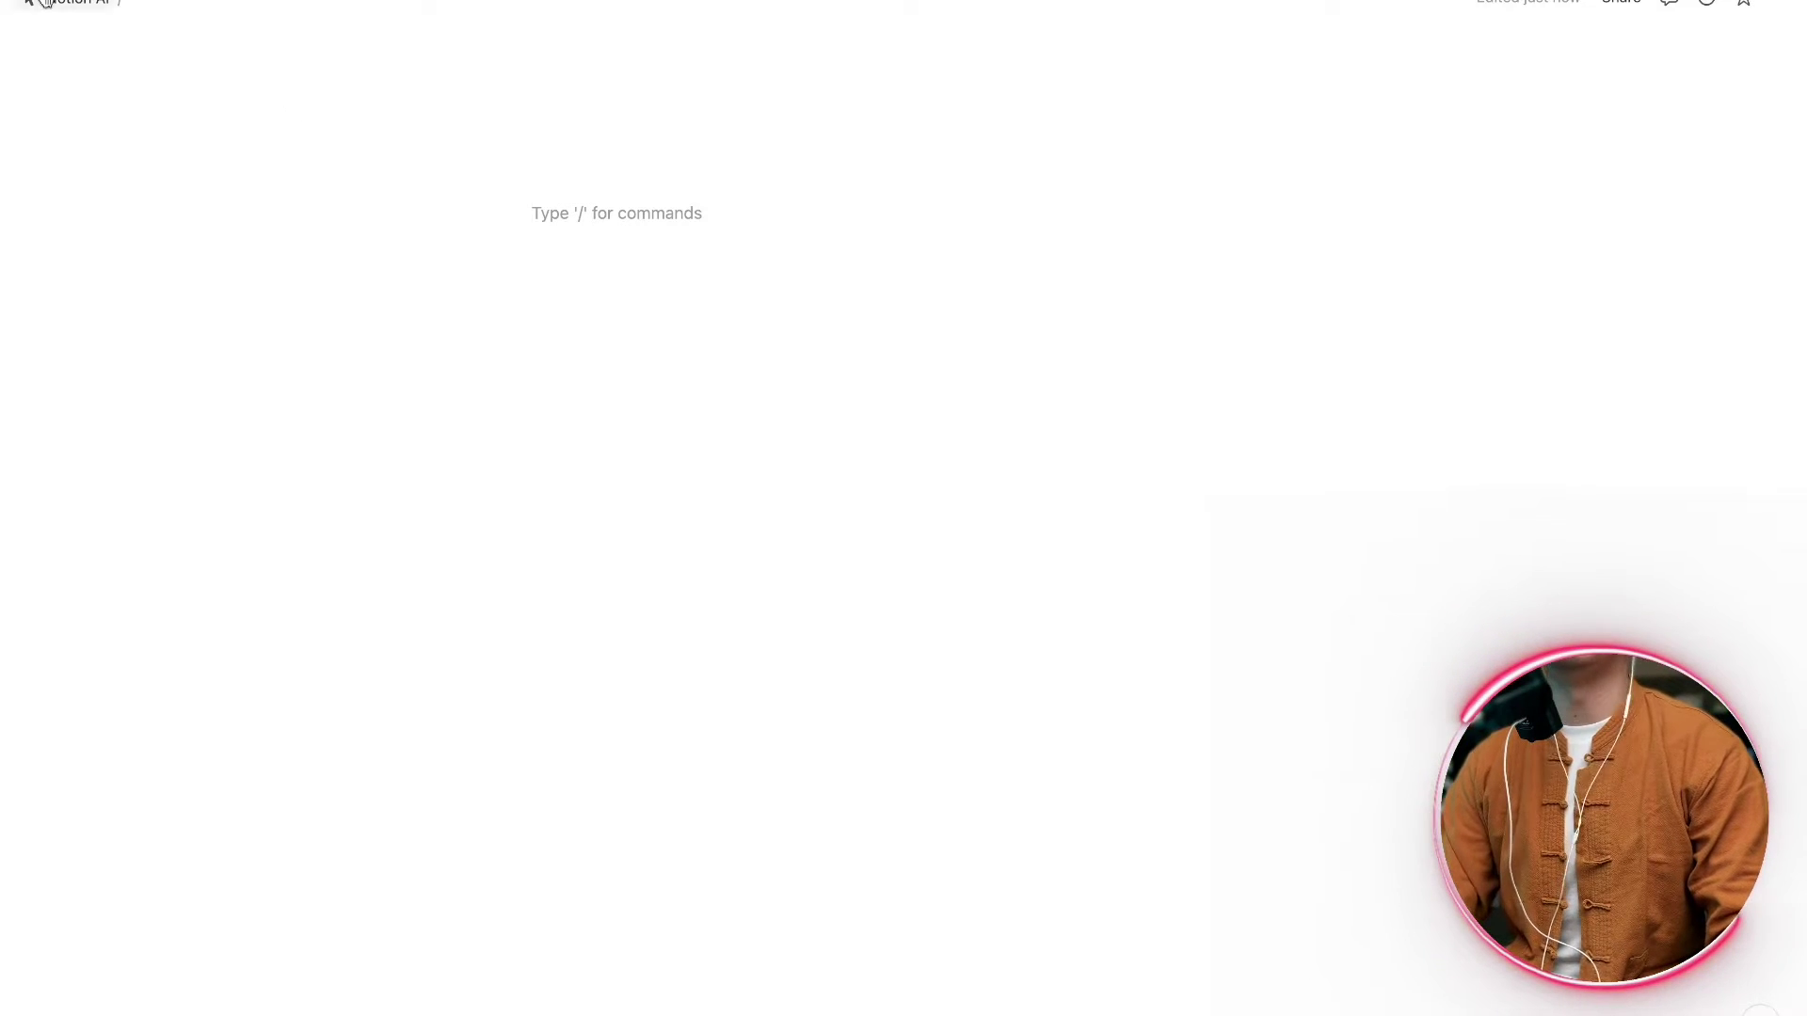
pyautogui.click(11, 4)
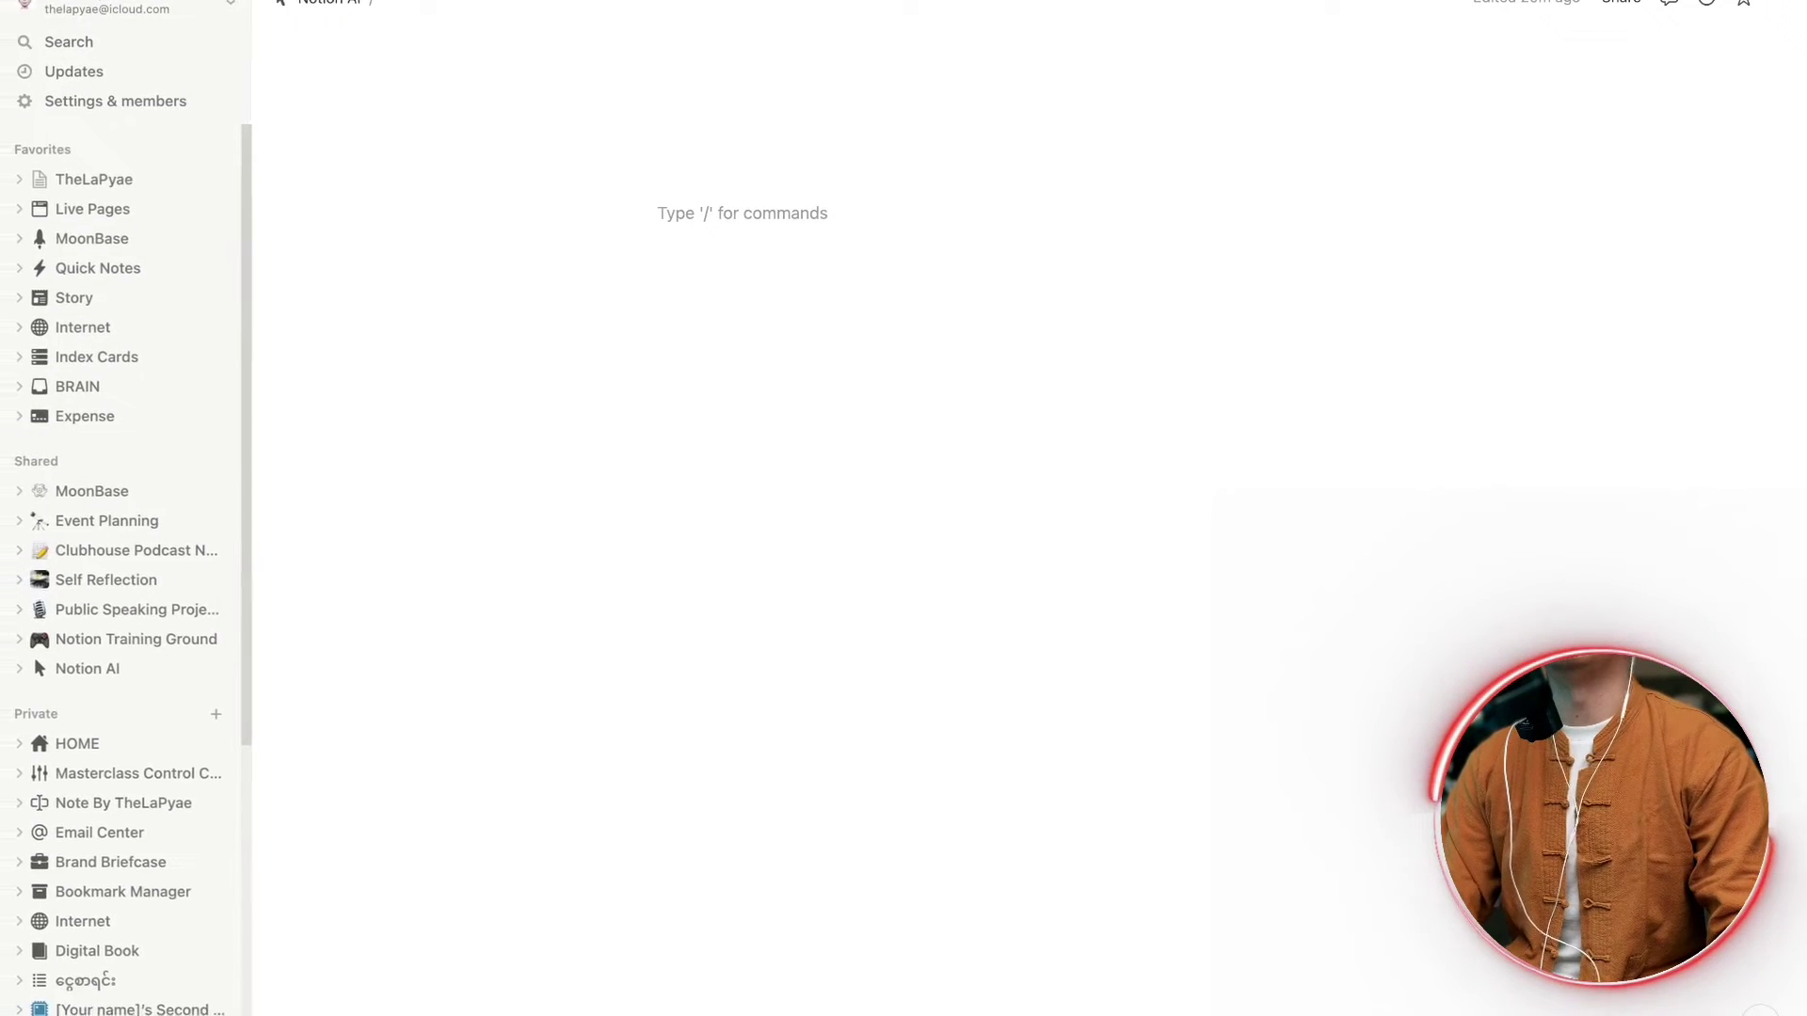
pyautogui.click(135, 101)
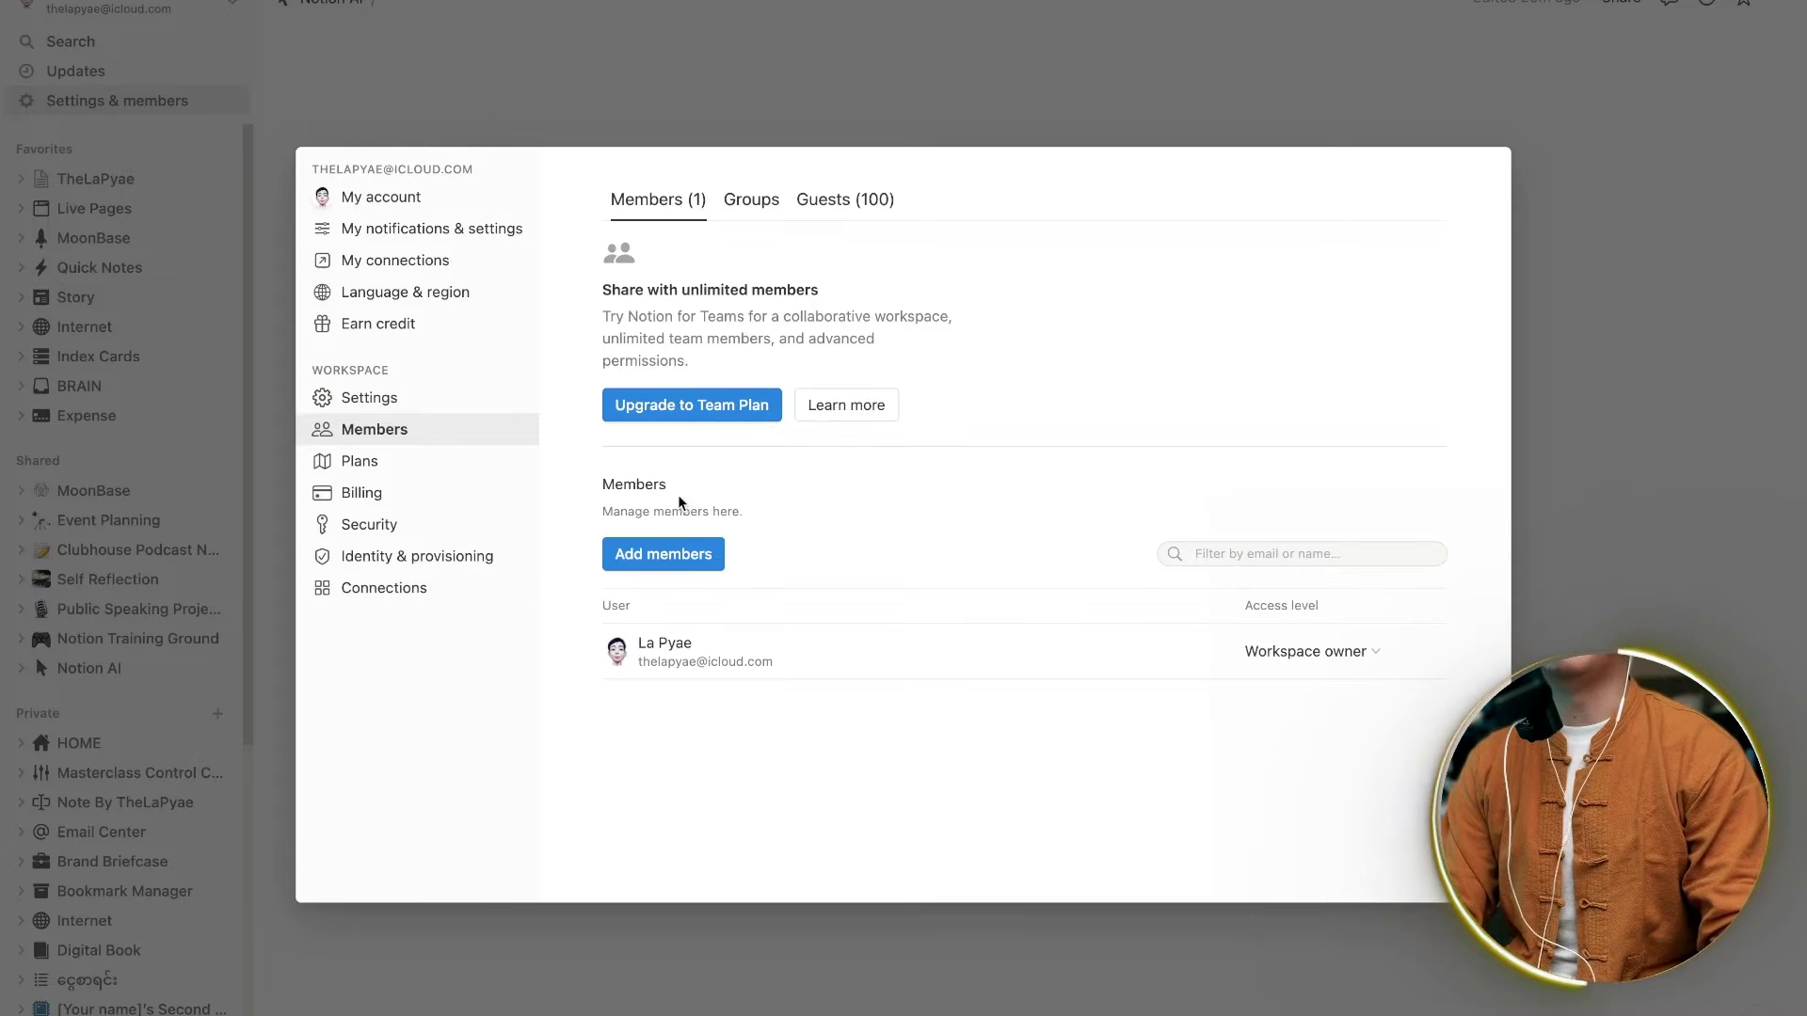
pyautogui.click(423, 461)
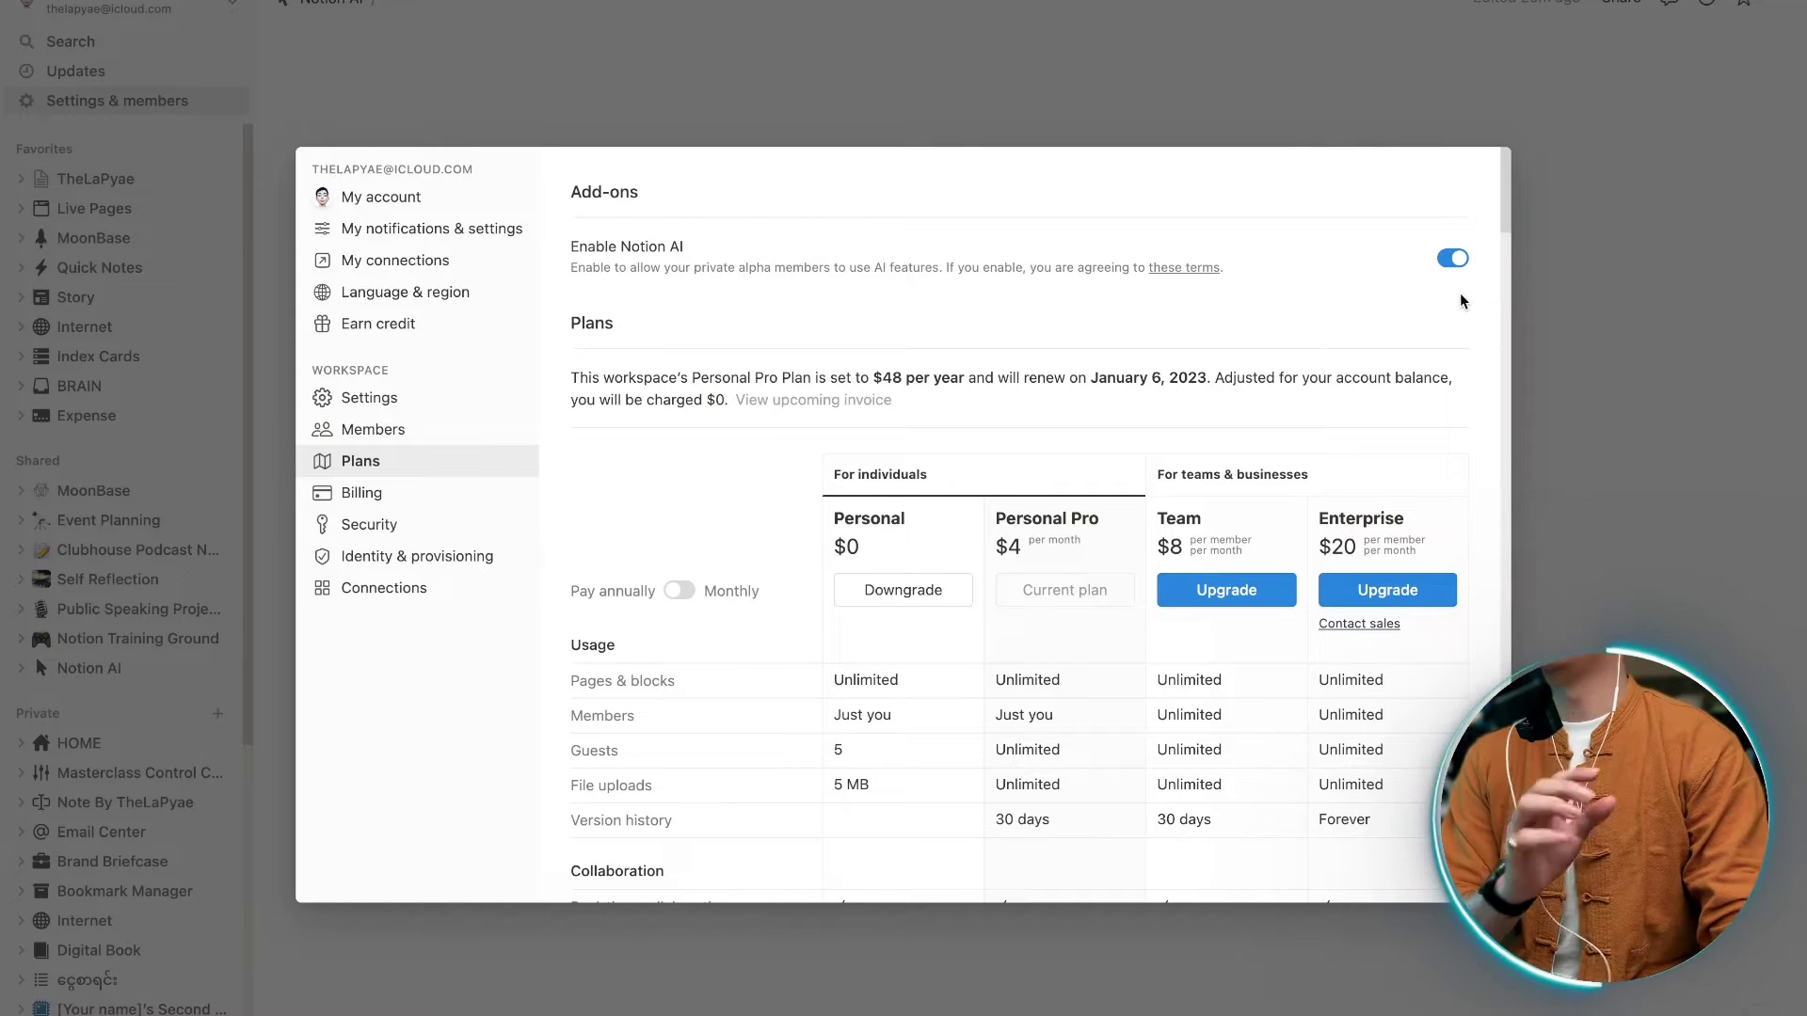
pyautogui.click(1453, 267)
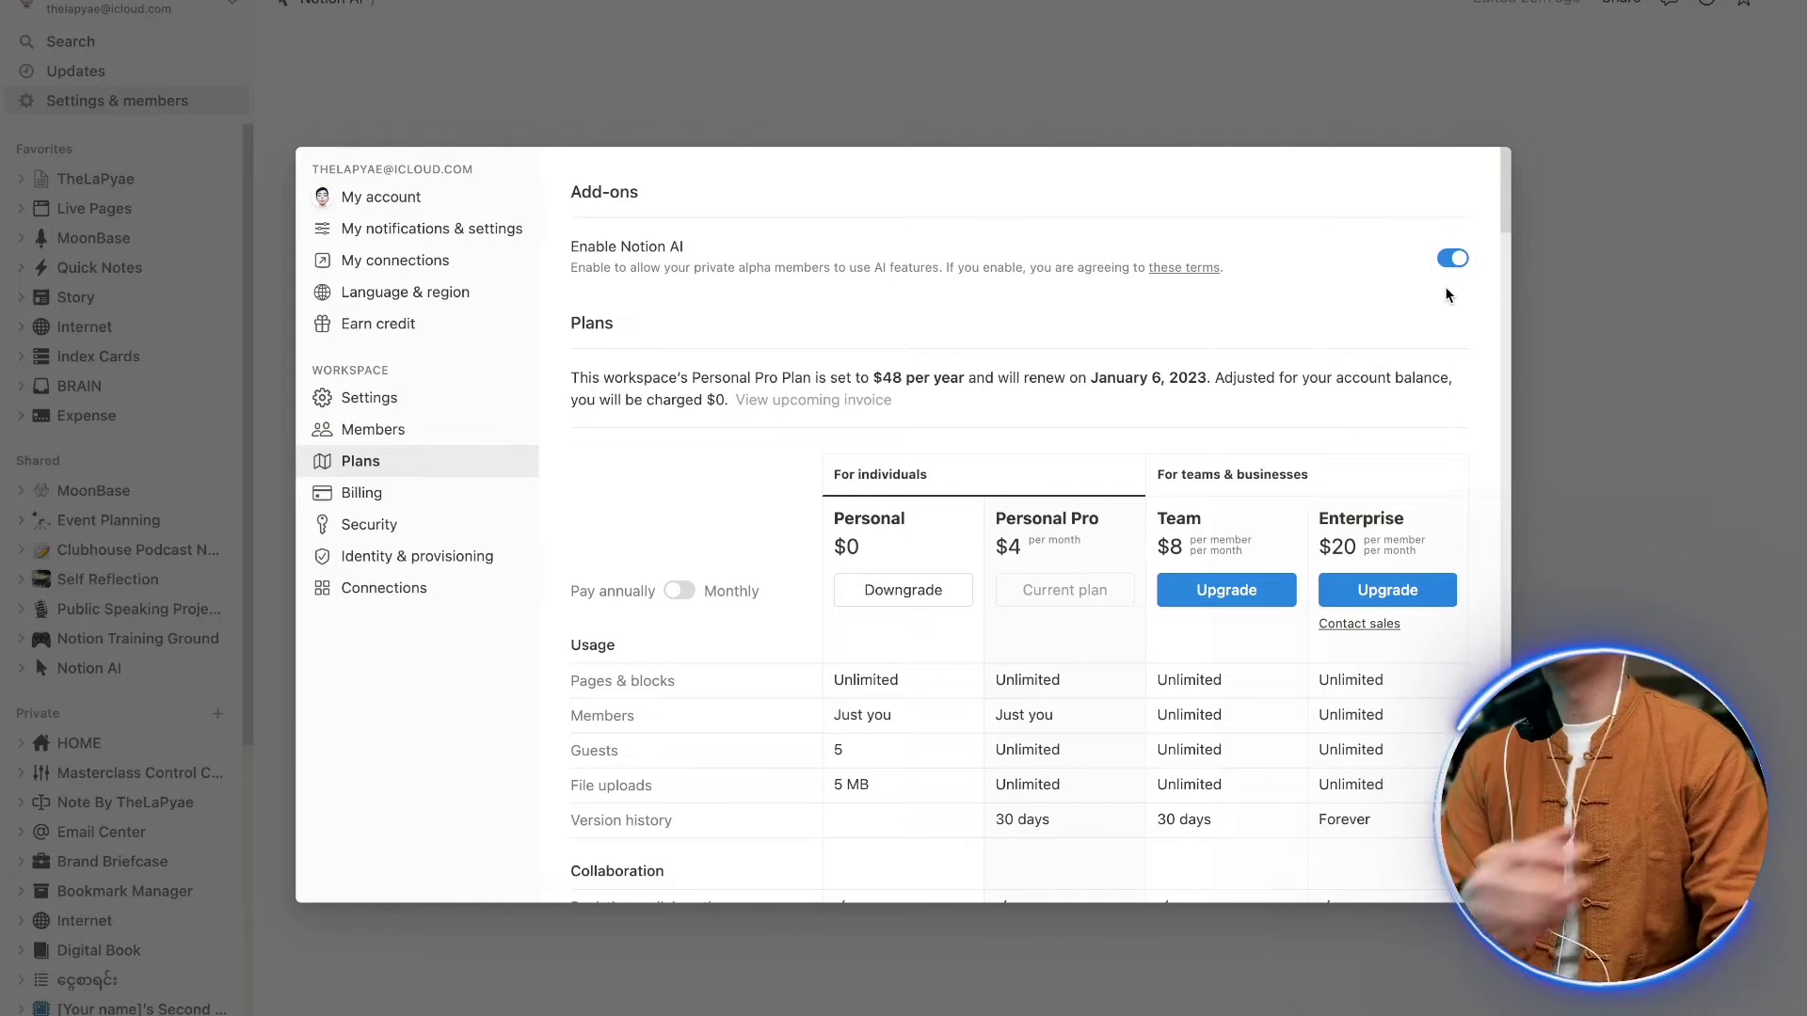
pyautogui.click(1603, 321)
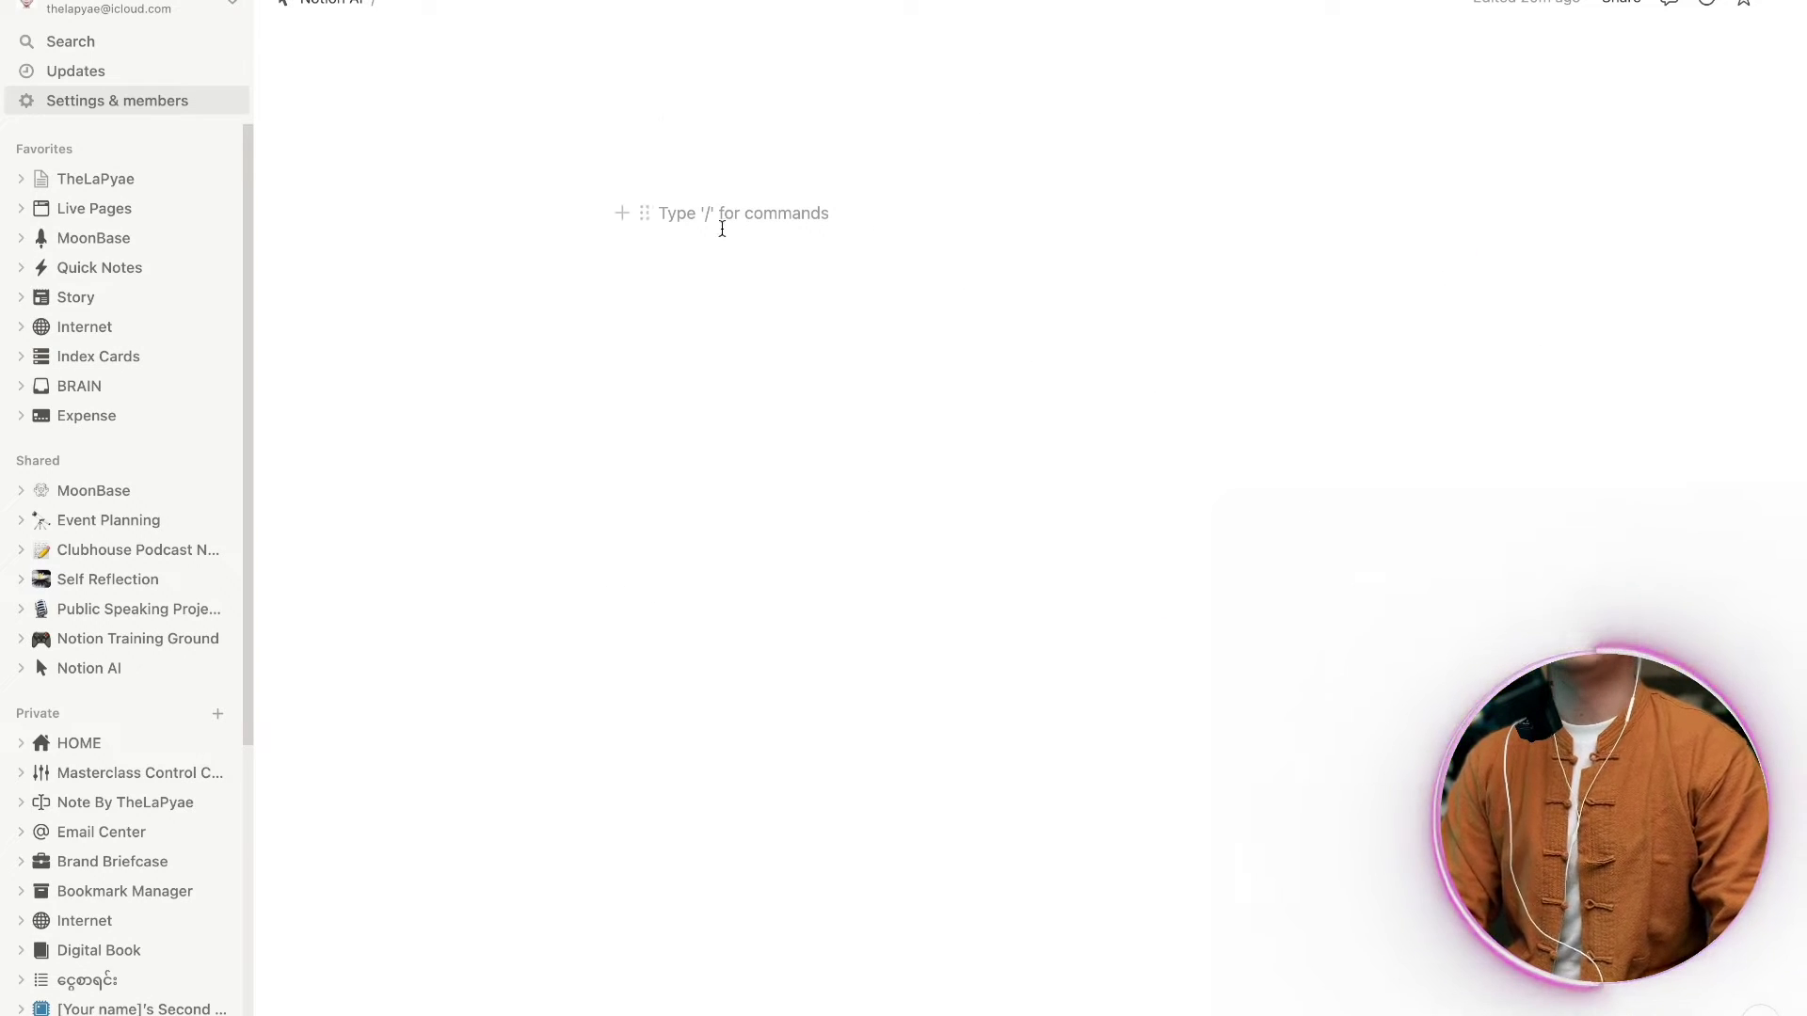
# - Collapse the sidebar and start the untitled page from the Empty page option
pyautogui.press('BackSpace')
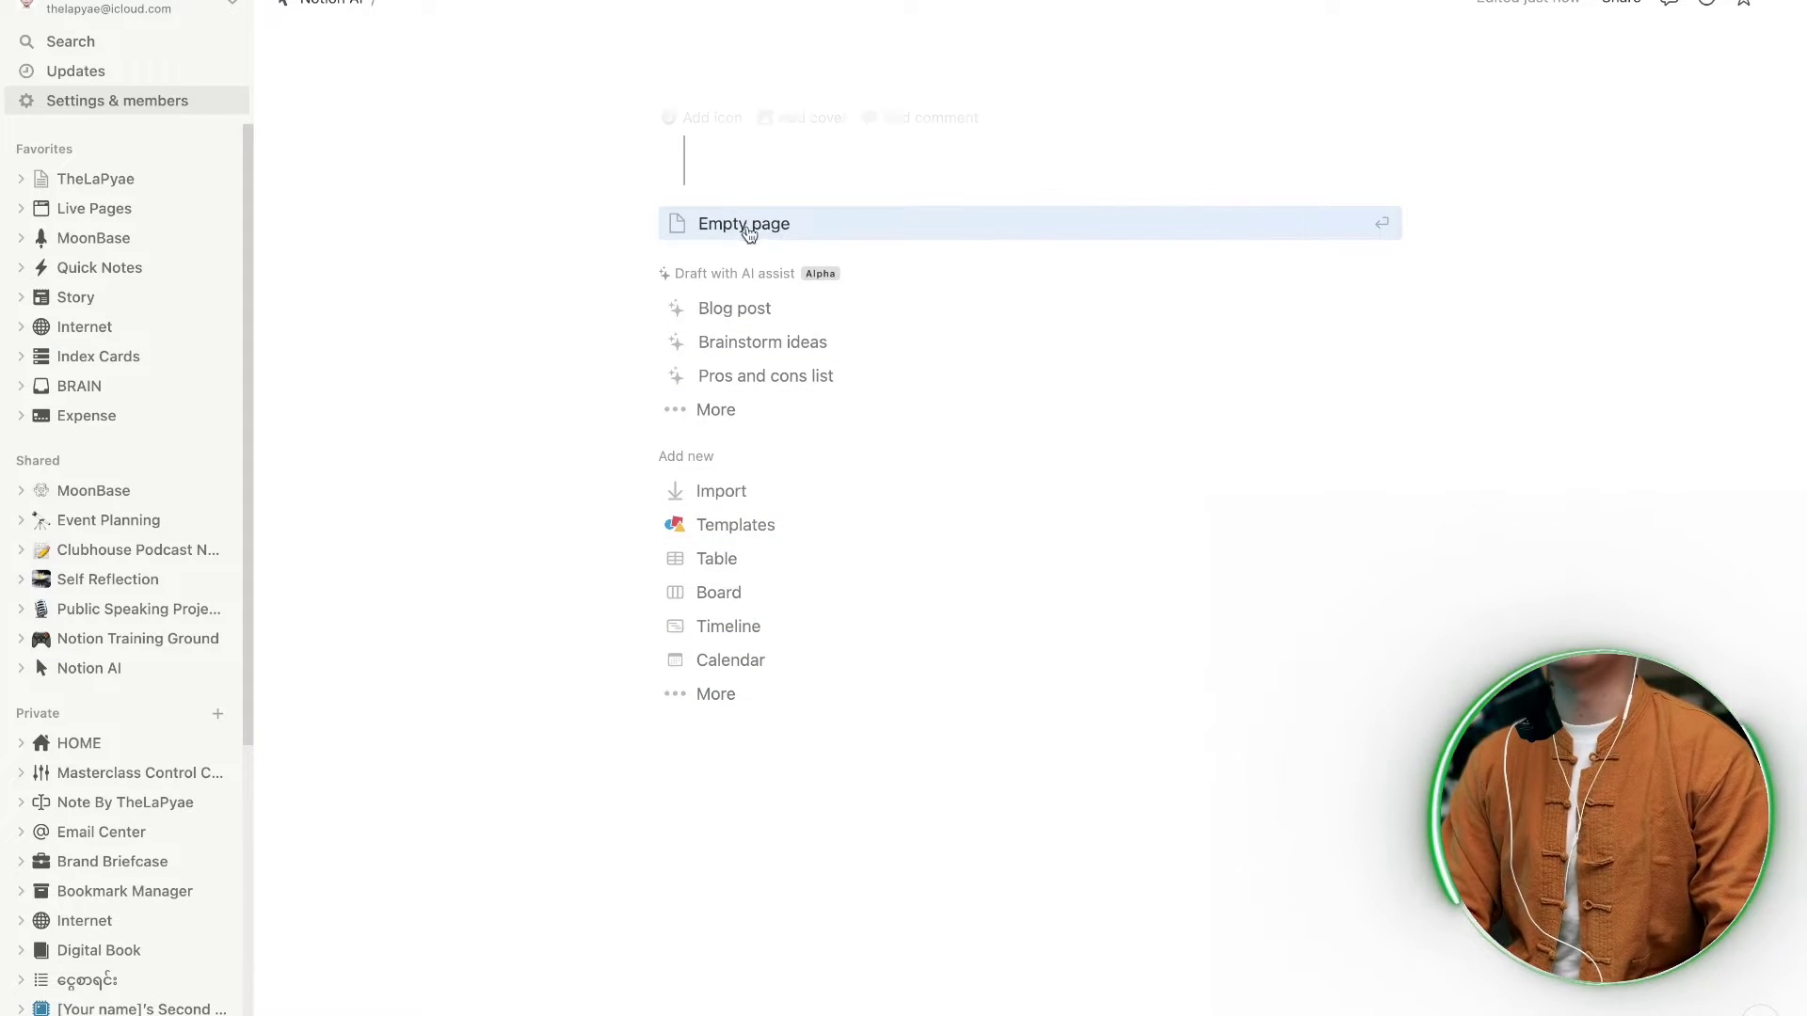
pyautogui.press('Down')
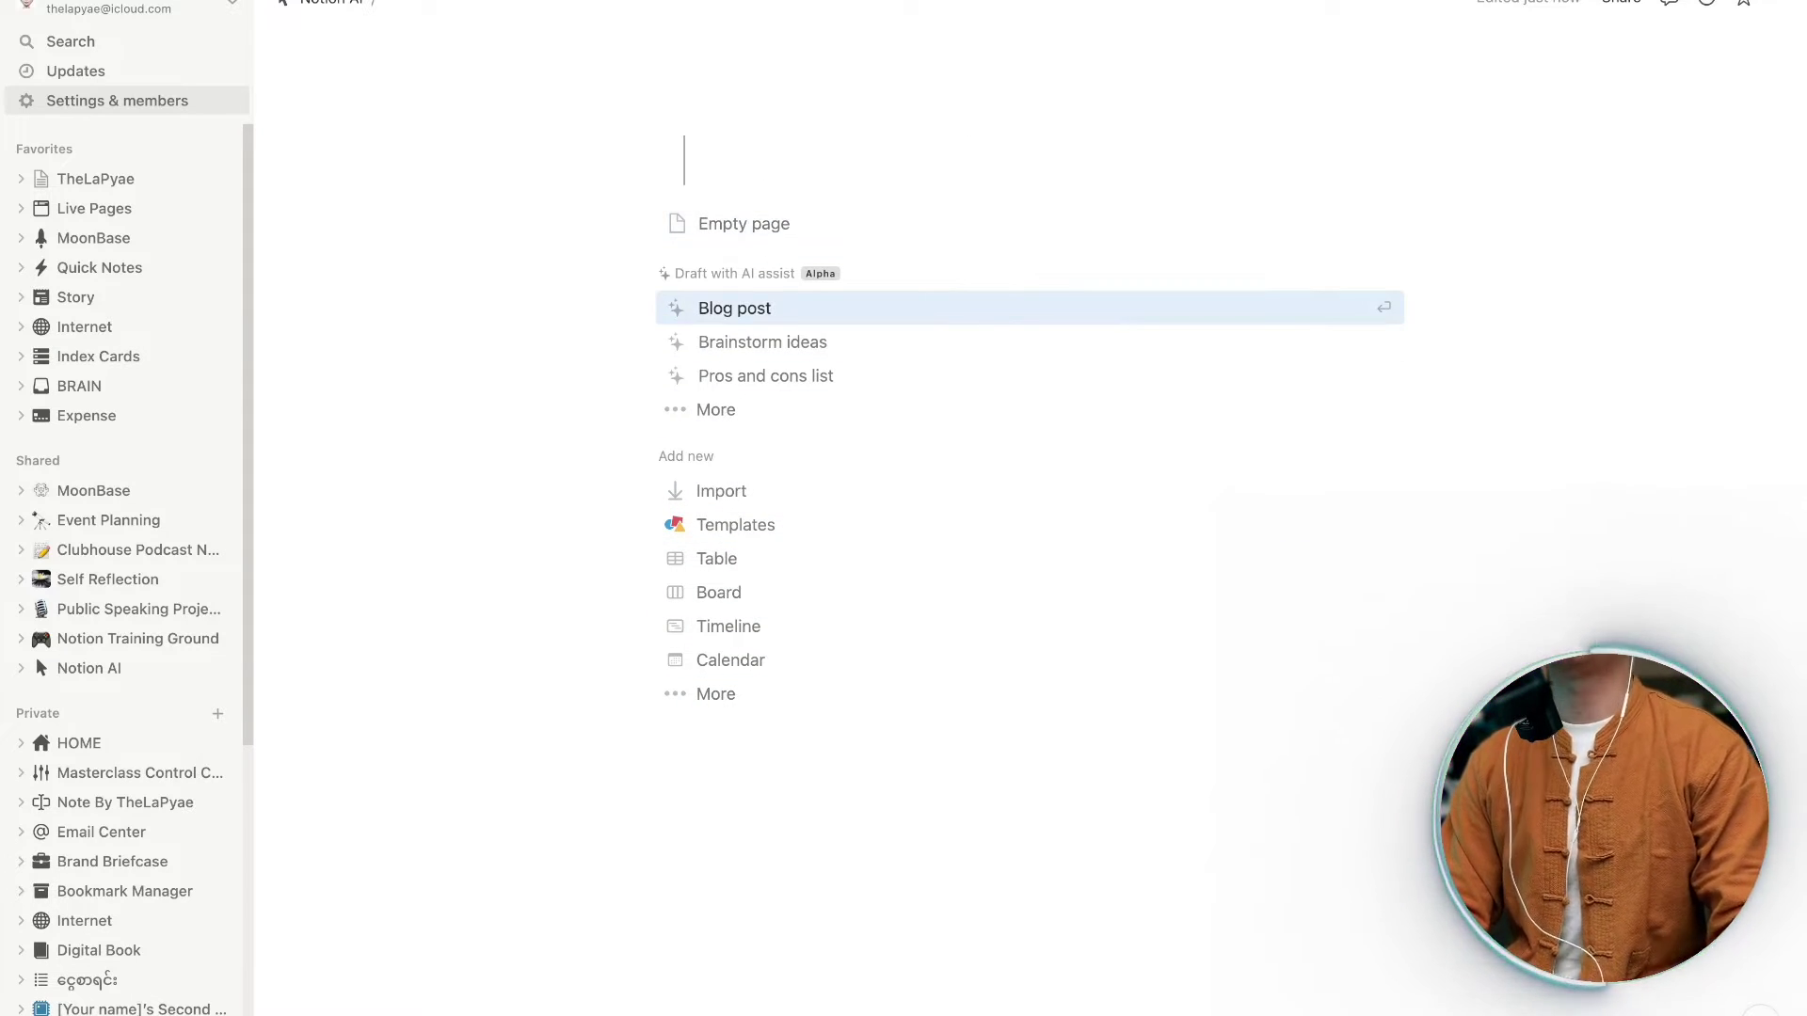
pyautogui.hotkey('ctrl', '\\')
pyautogui.press('Down')
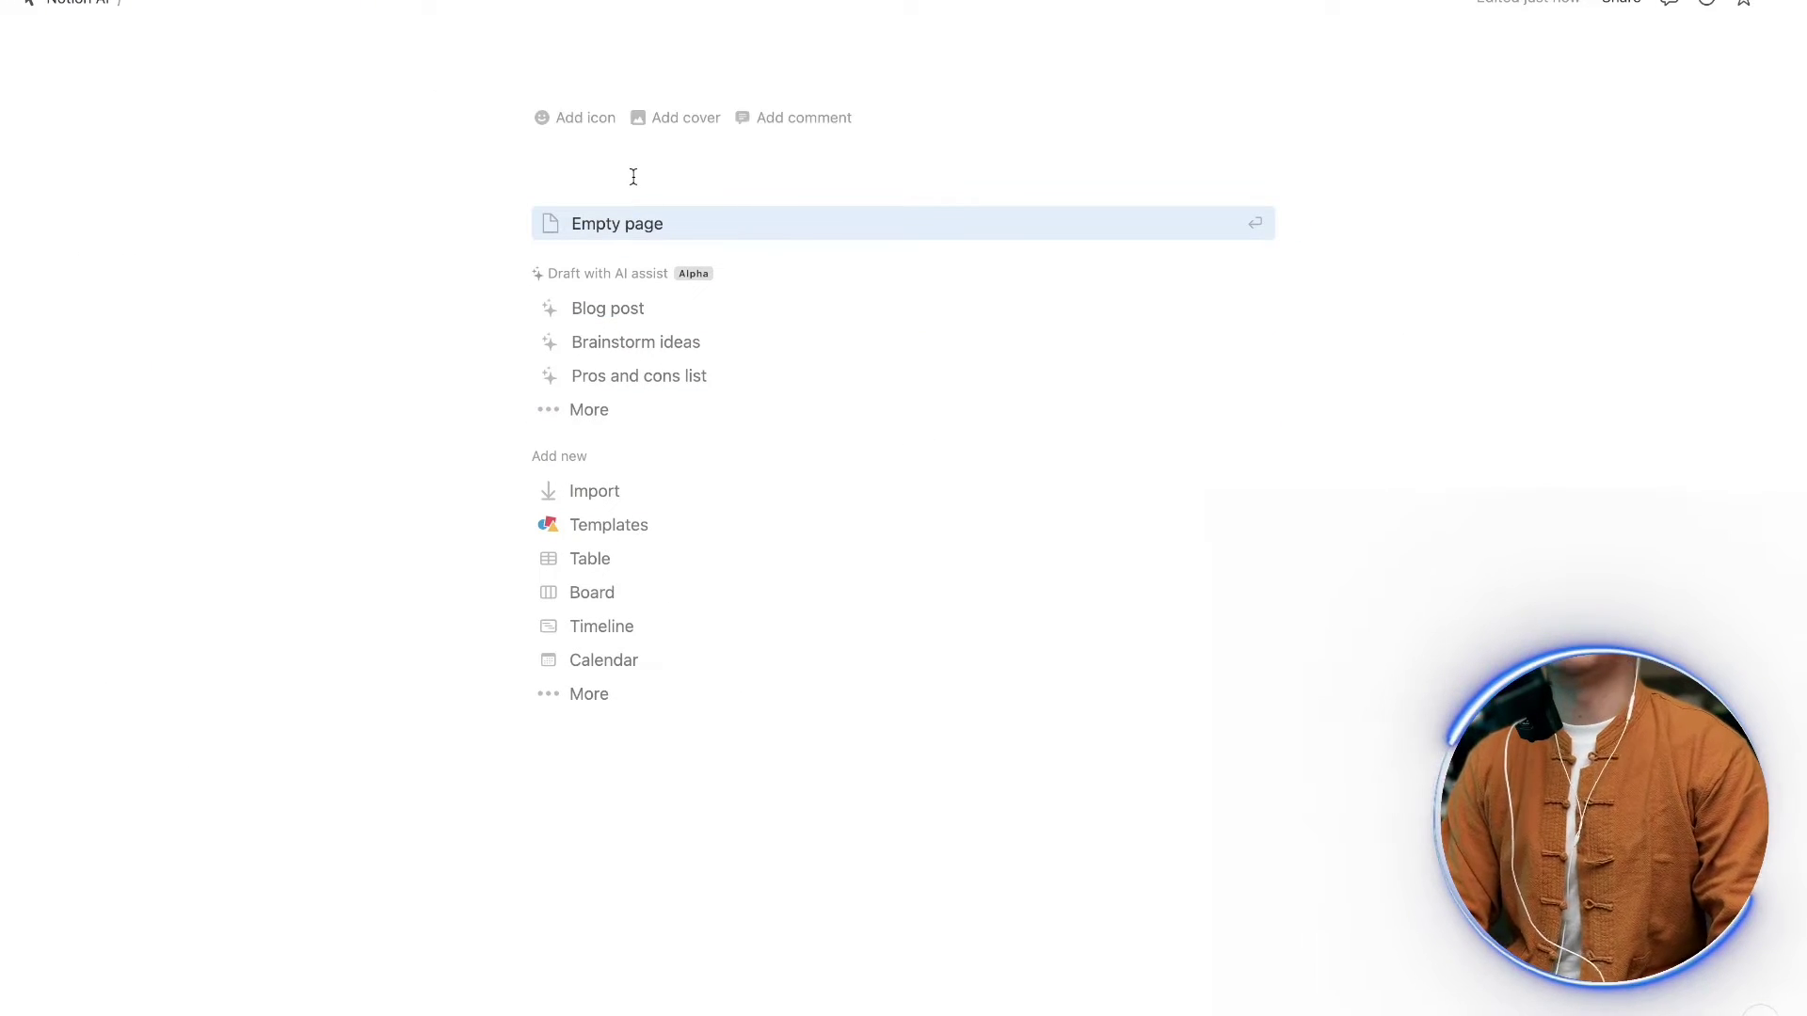
pyautogui.click(630, 235)
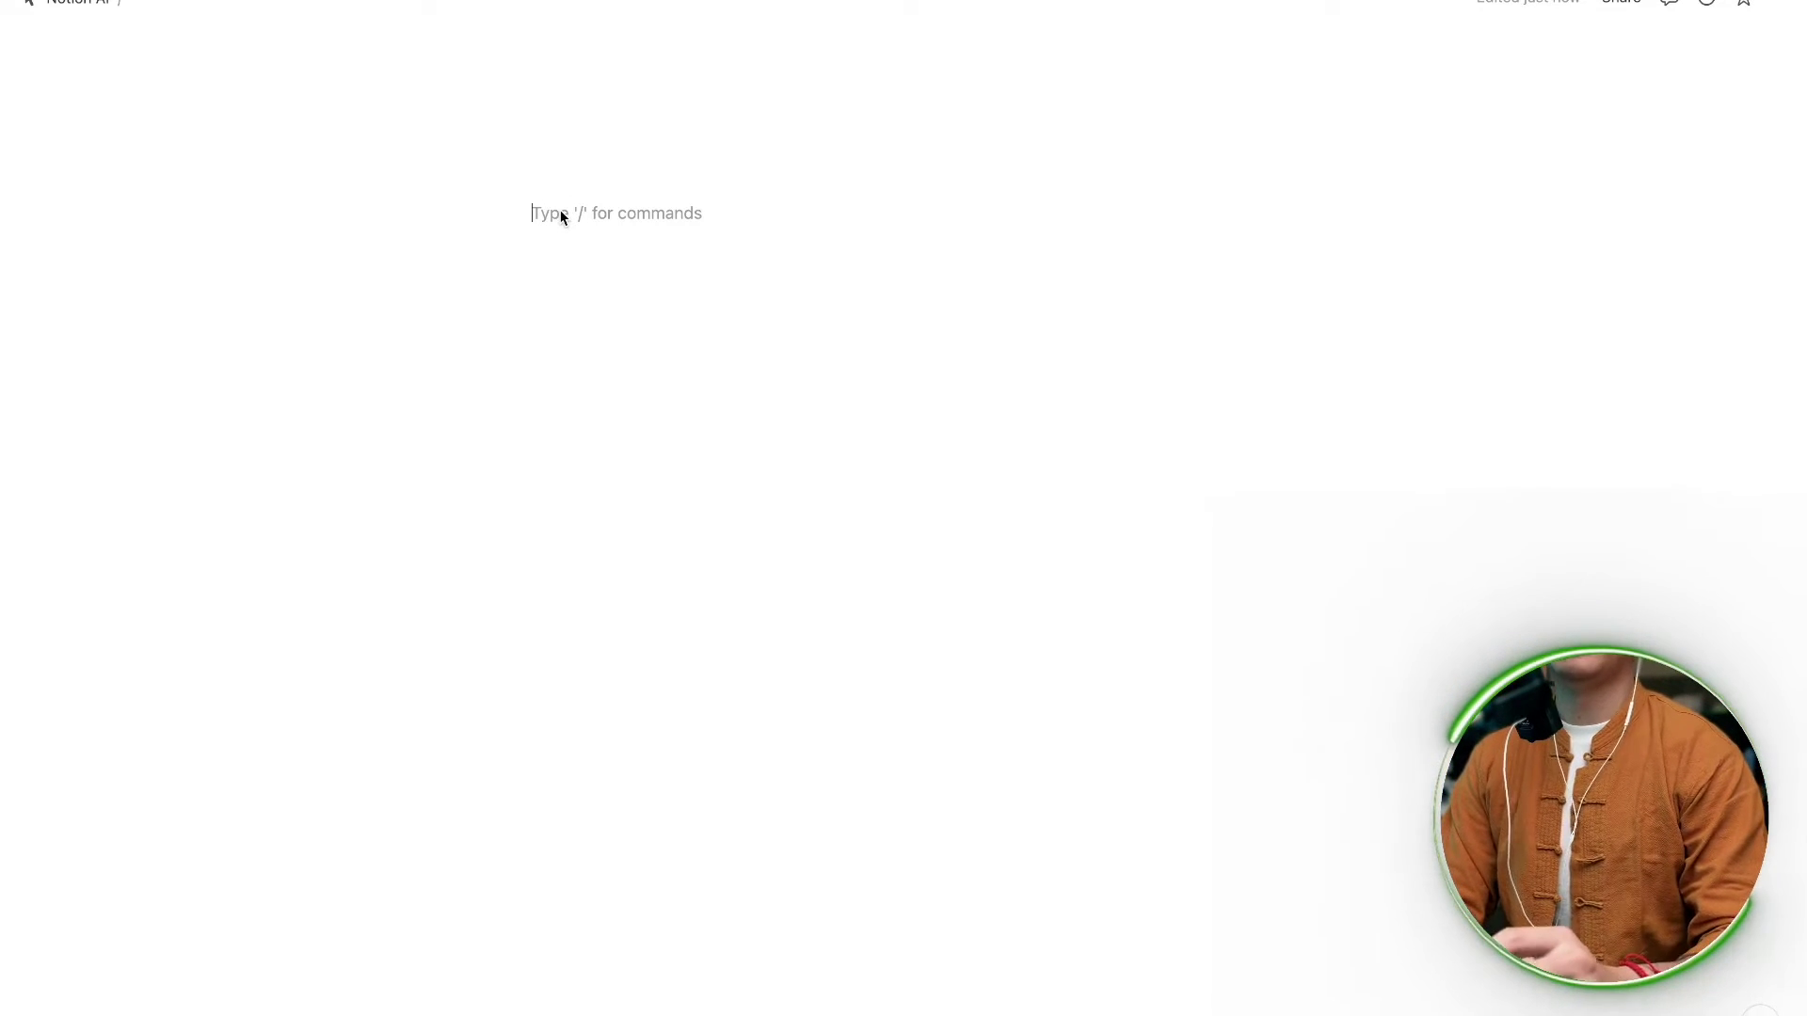
# - From the slash command menu, choose AI Assist's Help me write
pyautogui.write('/')
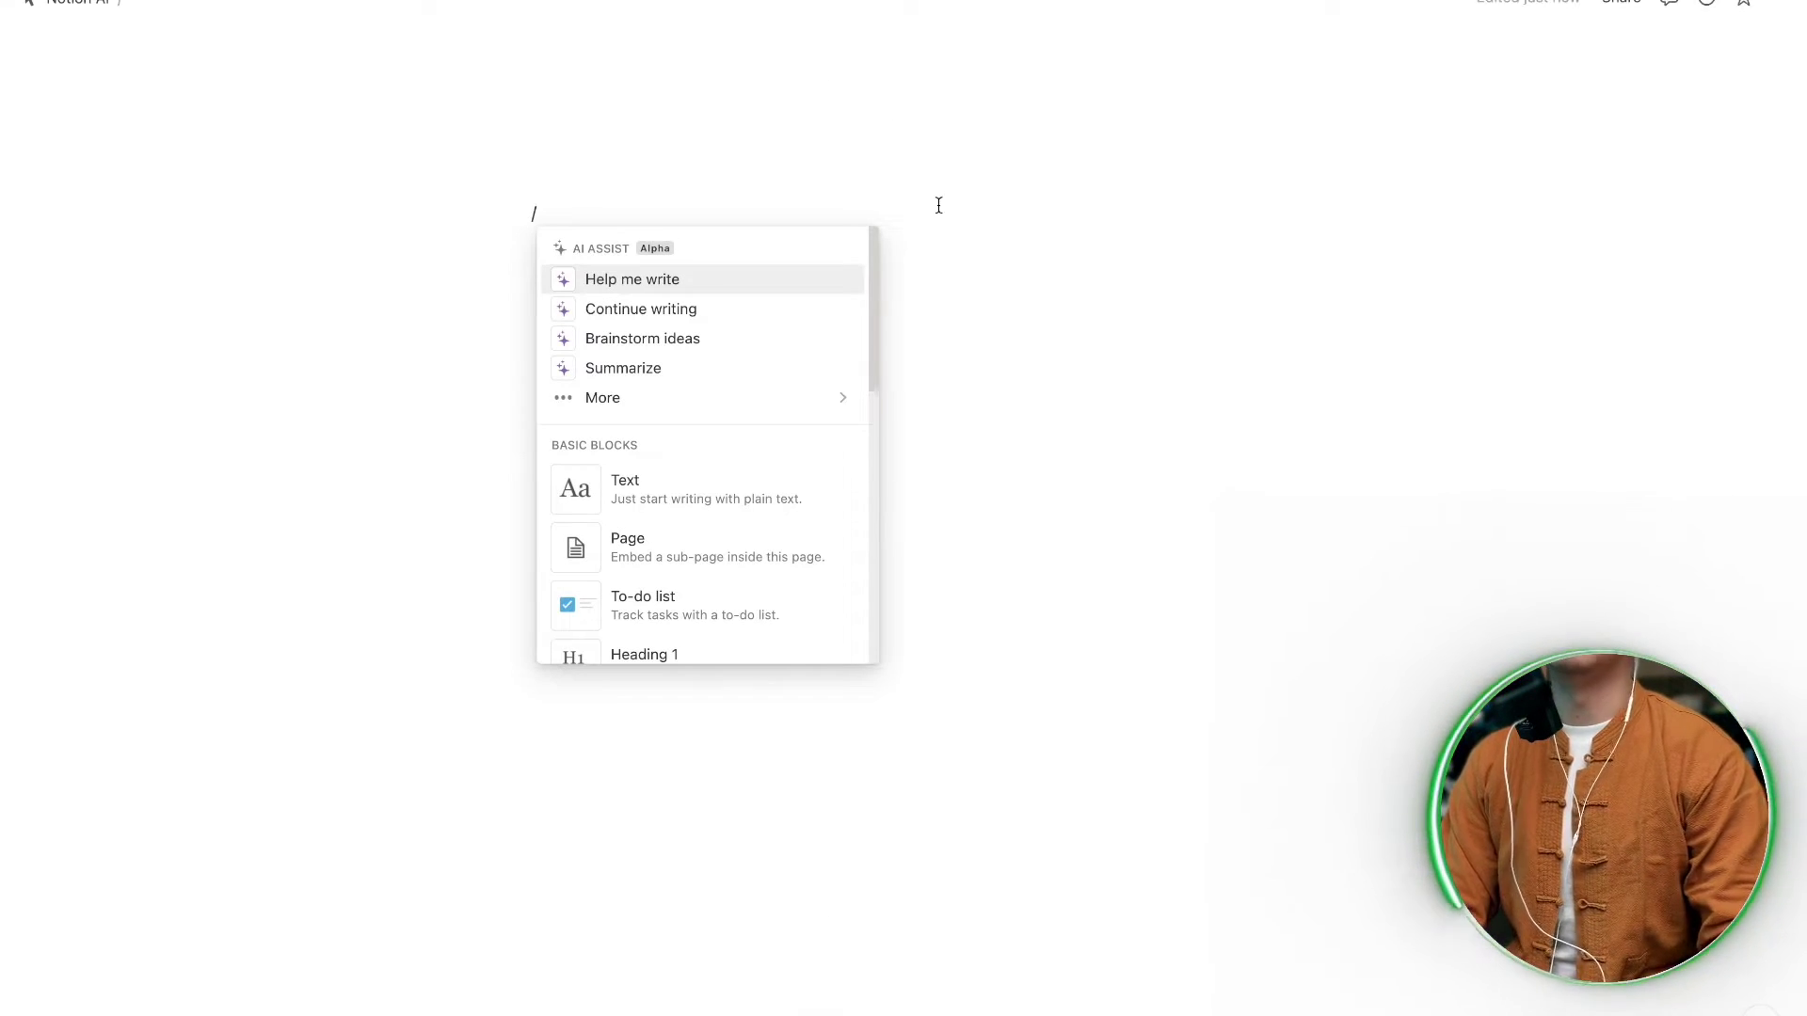
pyautogui.press('BackSpace')
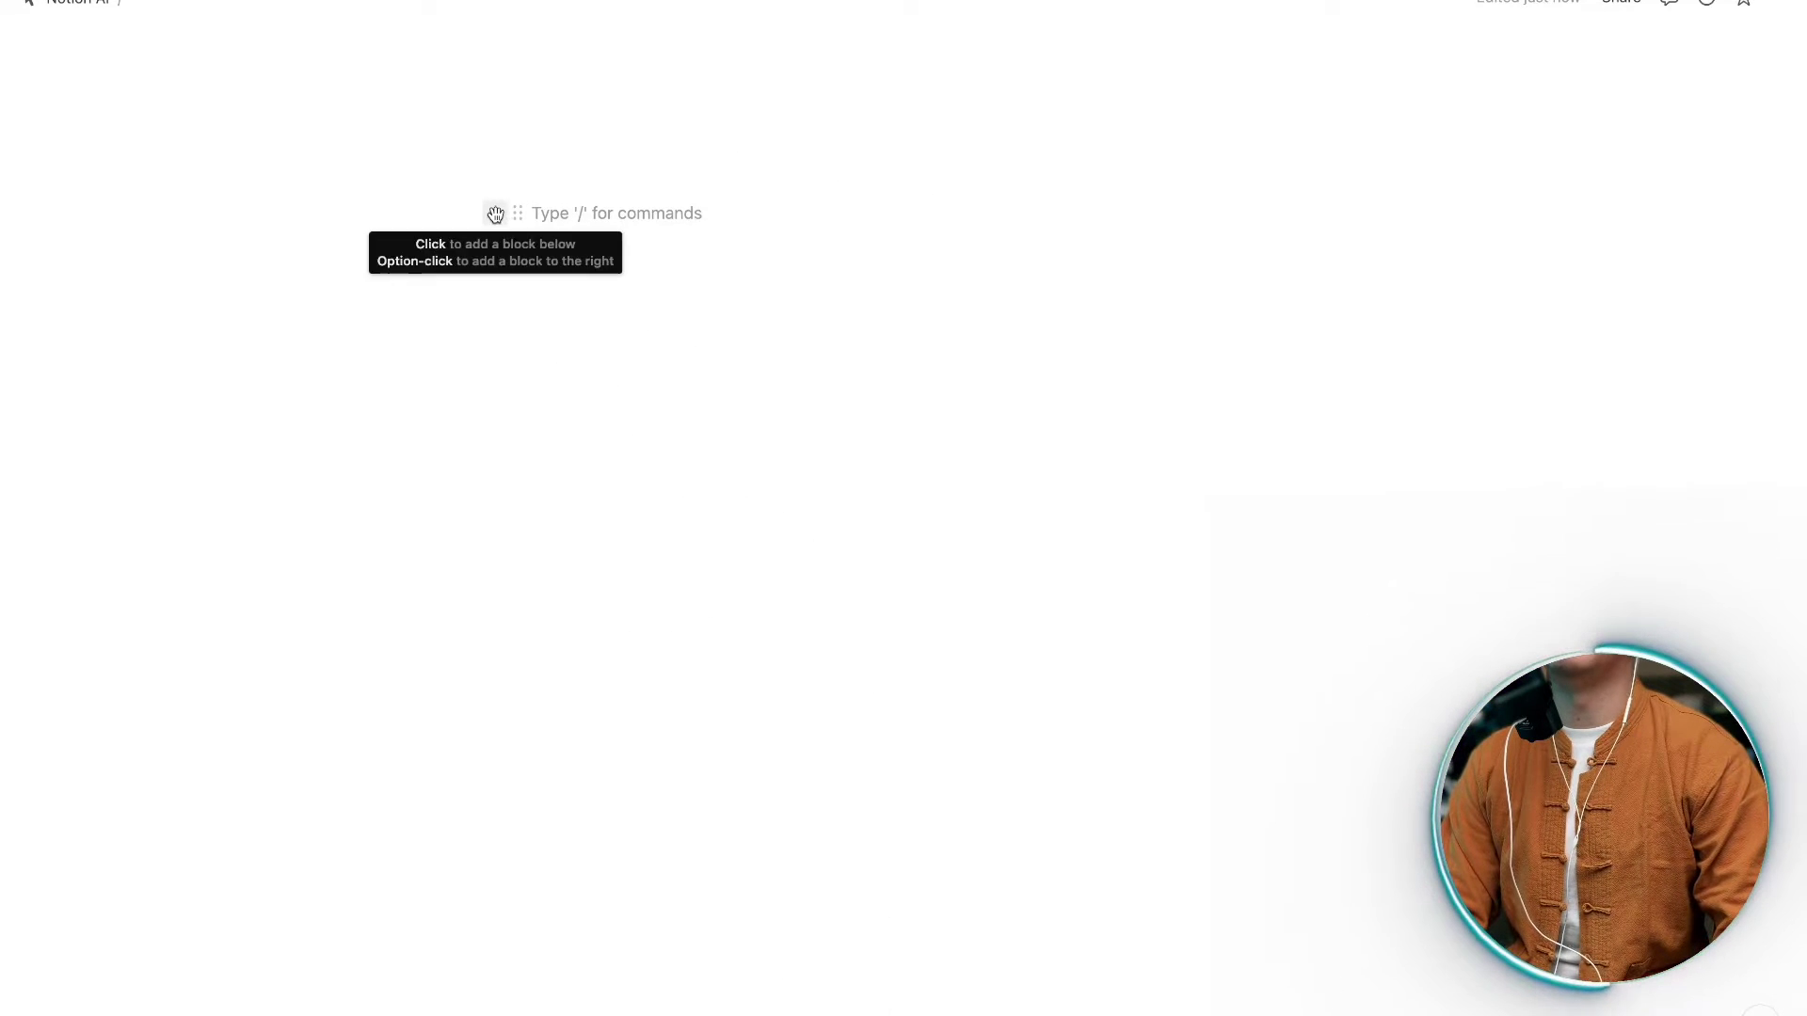
pyautogui.click(495, 215)
pyautogui.click(634, 211)
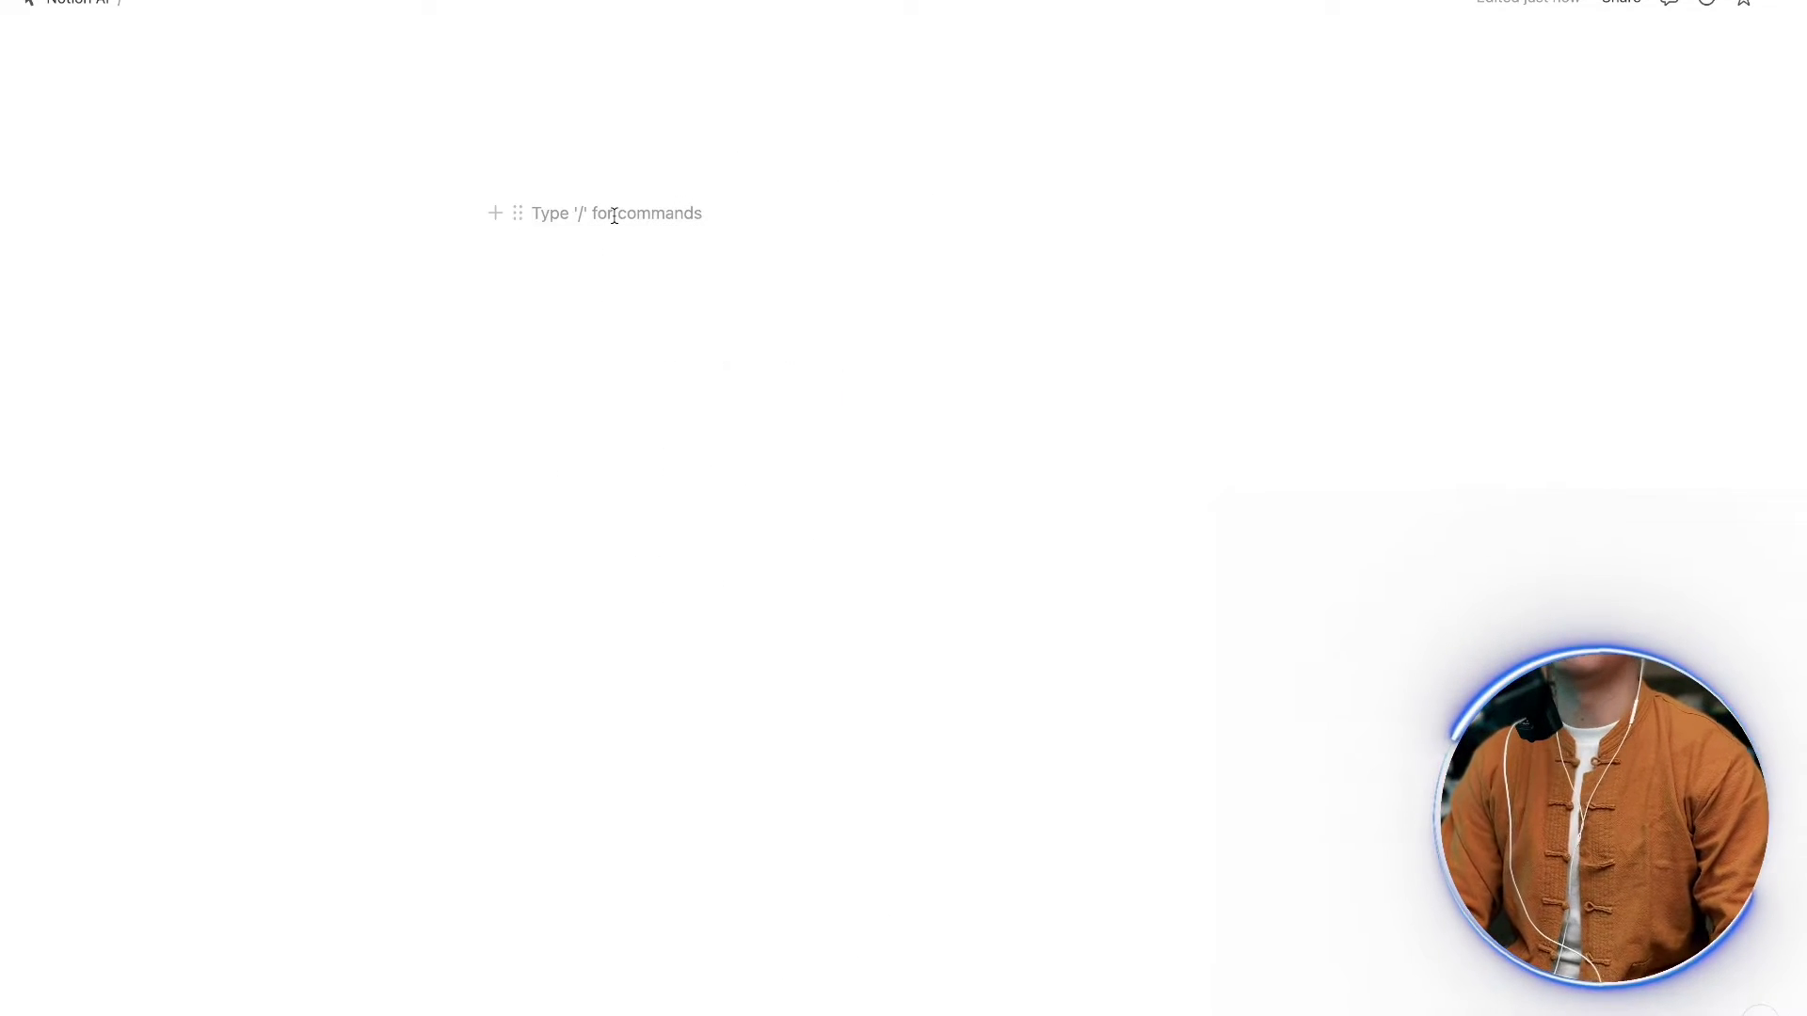
pyautogui.write('/')
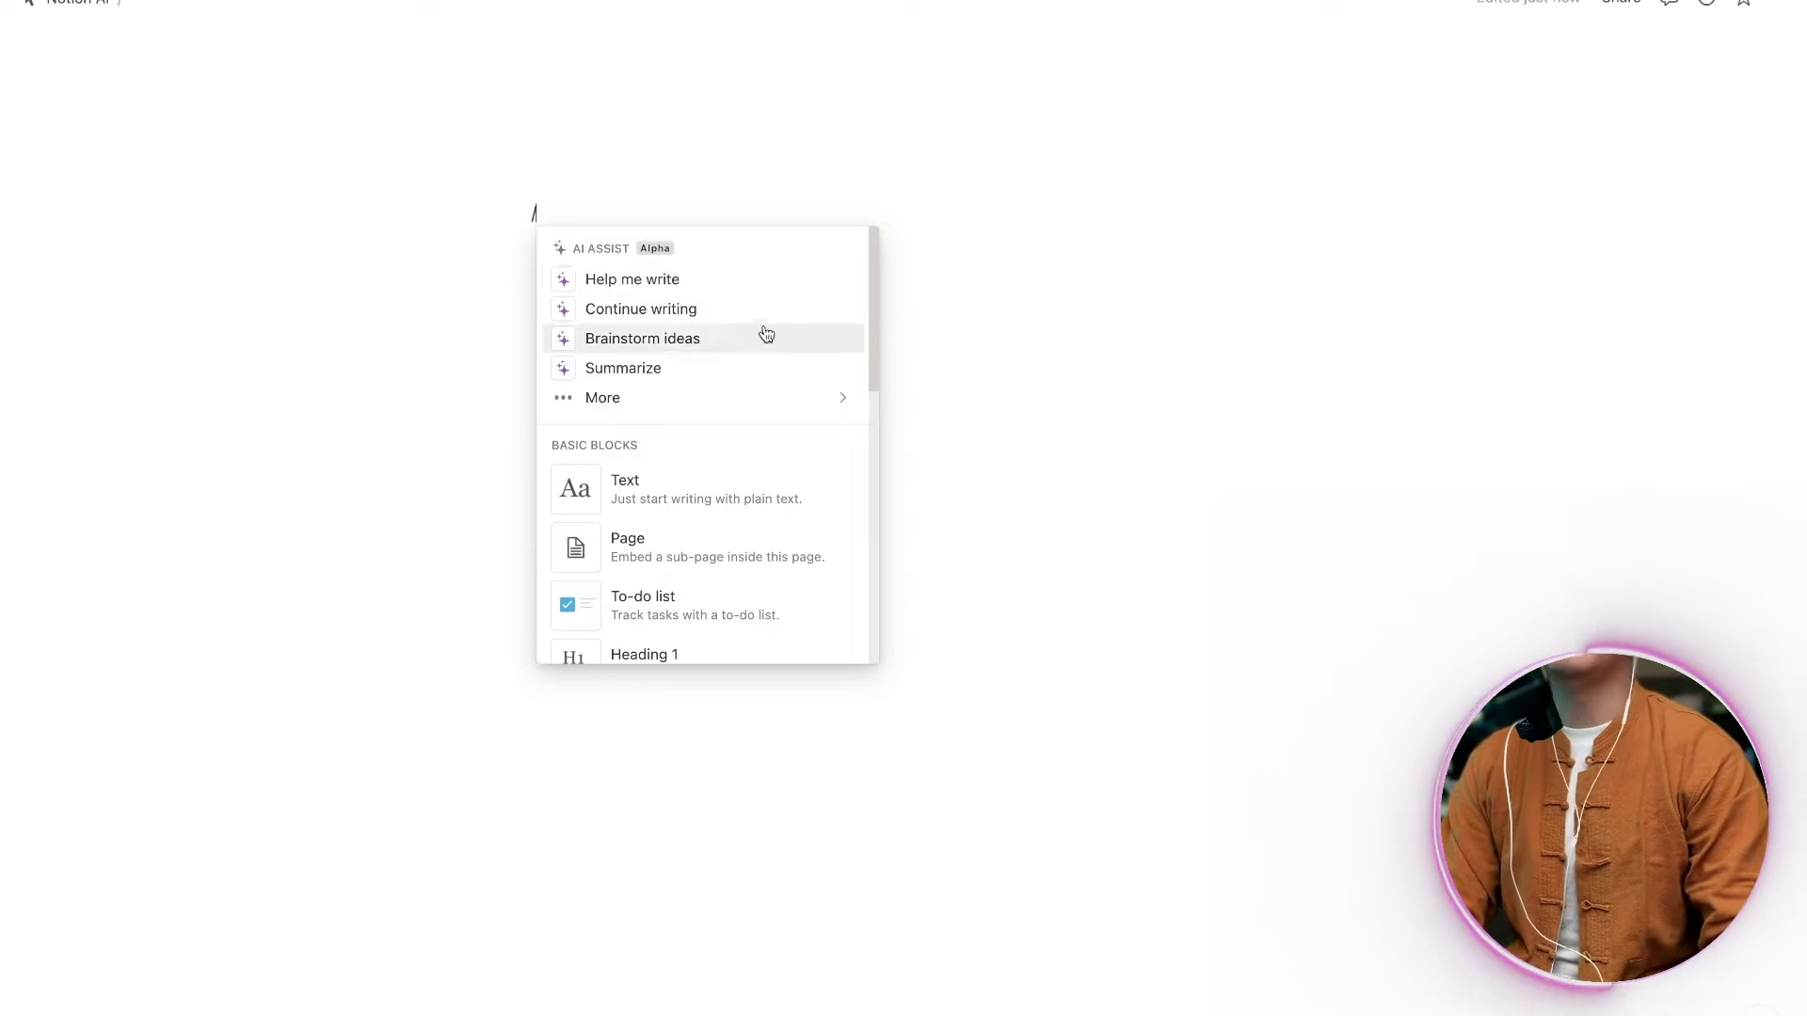
pyautogui.moveTo(816, 404)
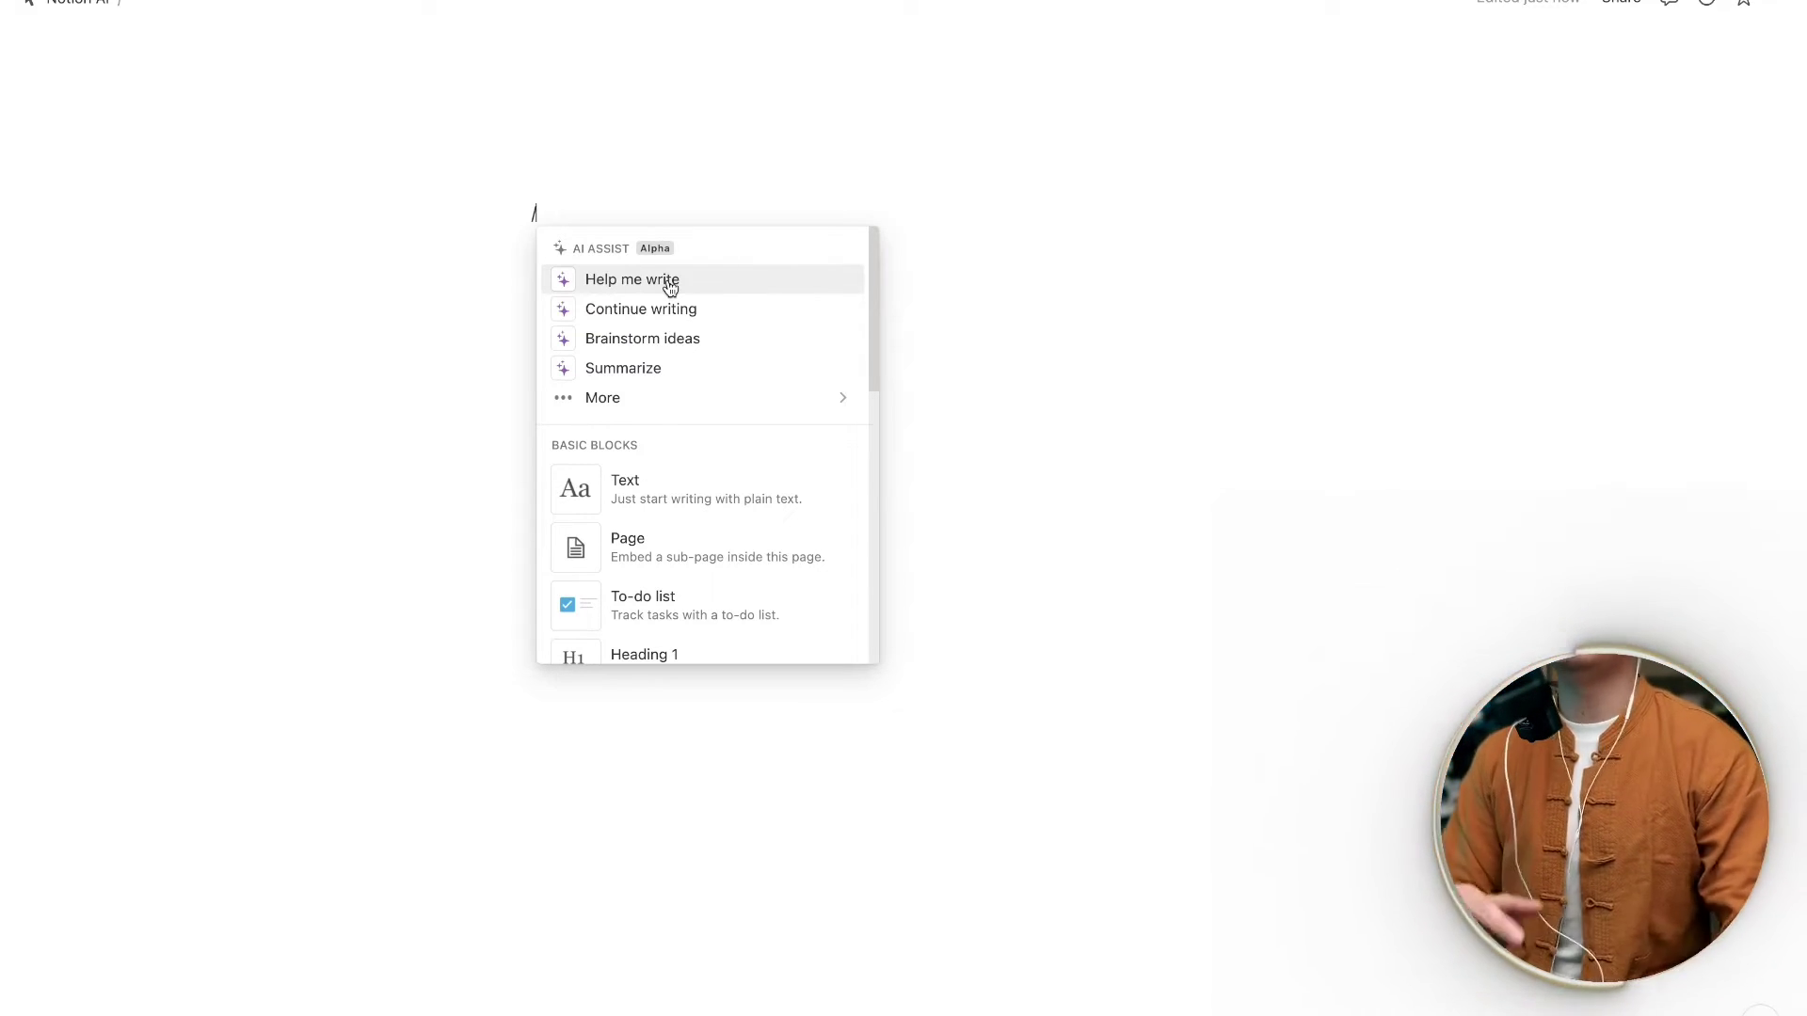
pyautogui.click(669, 287)
# - Ask the AI 'what is content marketing' and keep the generated paragraph
pyautogui.write('what ')
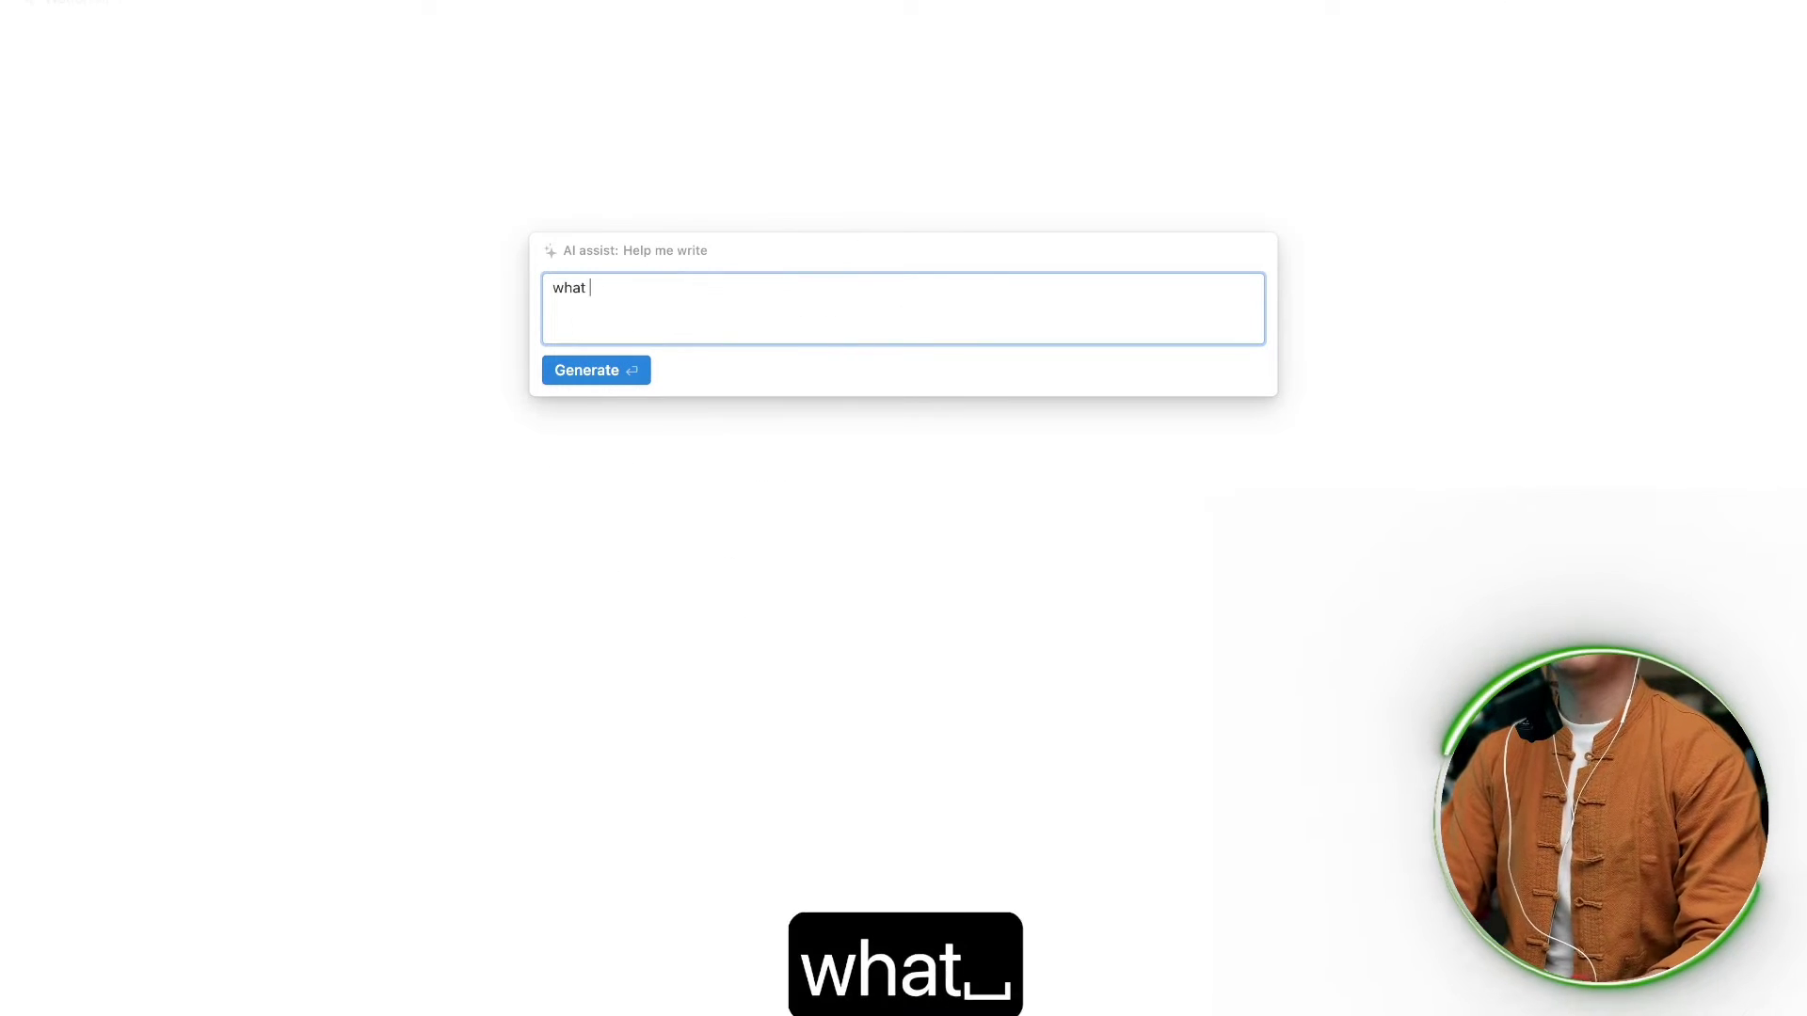
pyautogui.write('is content marketing')
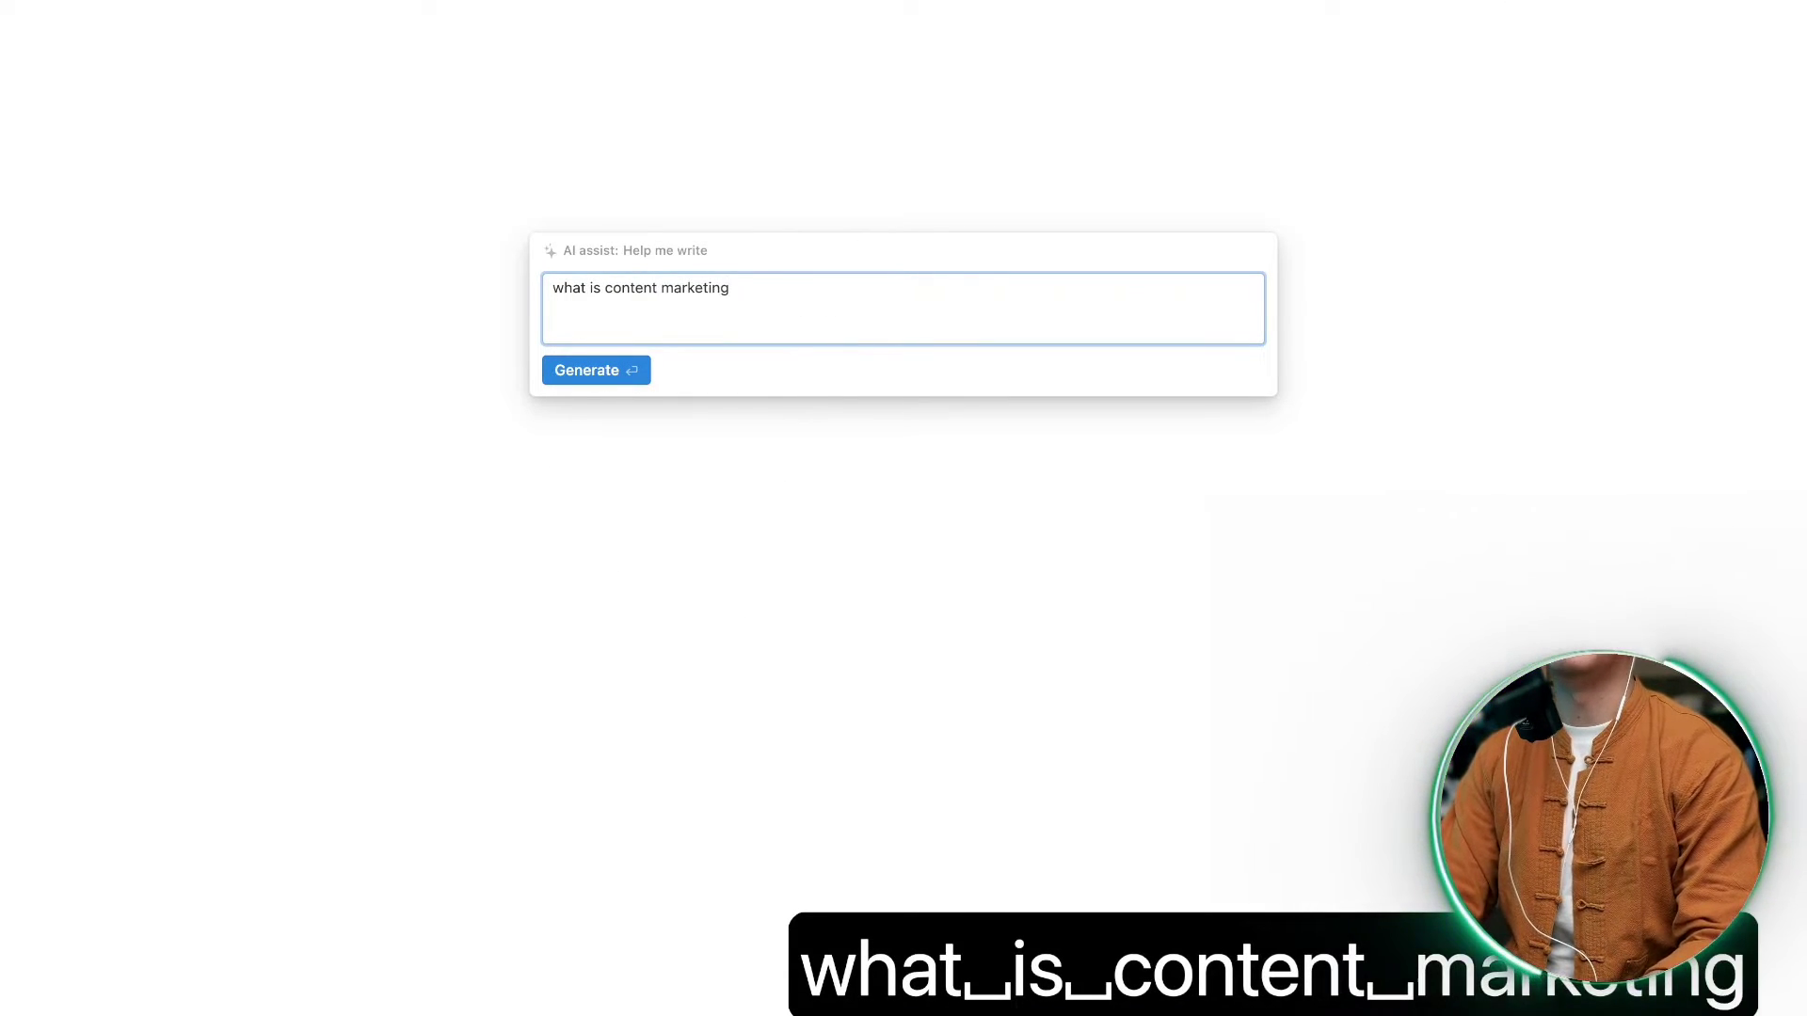
pyautogui.press('Return')
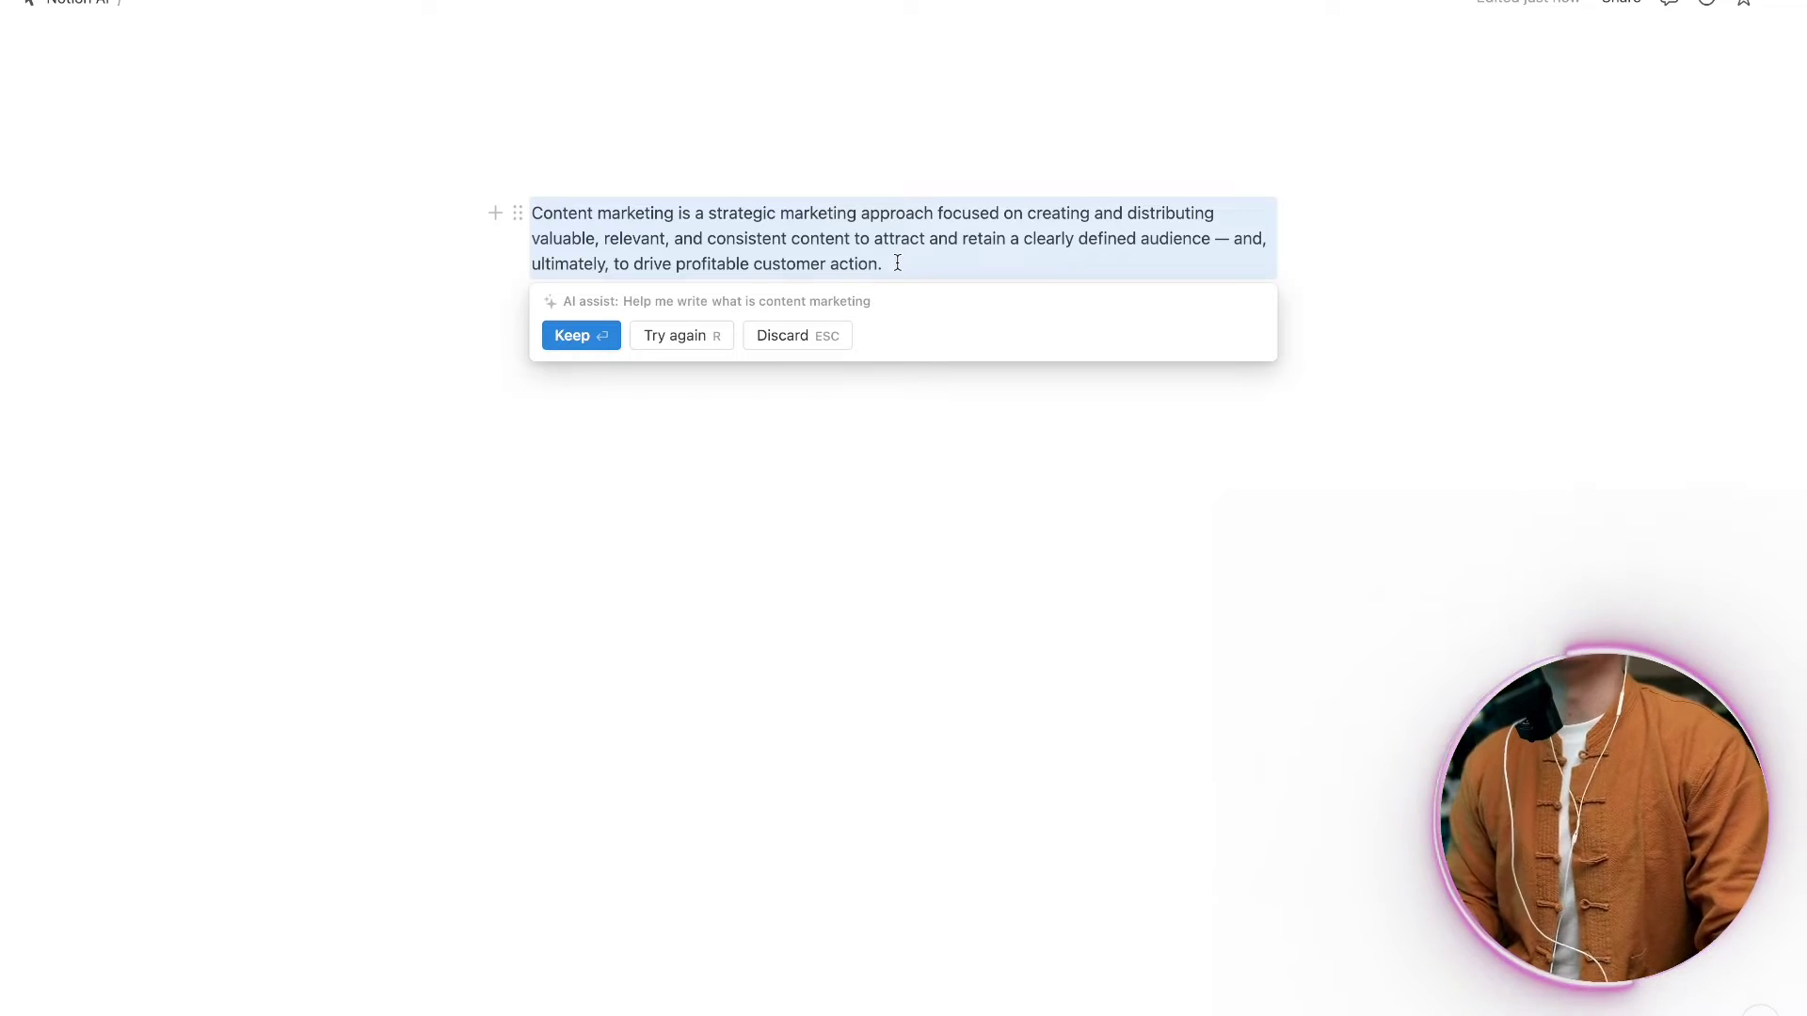
pyautogui.press('Return')
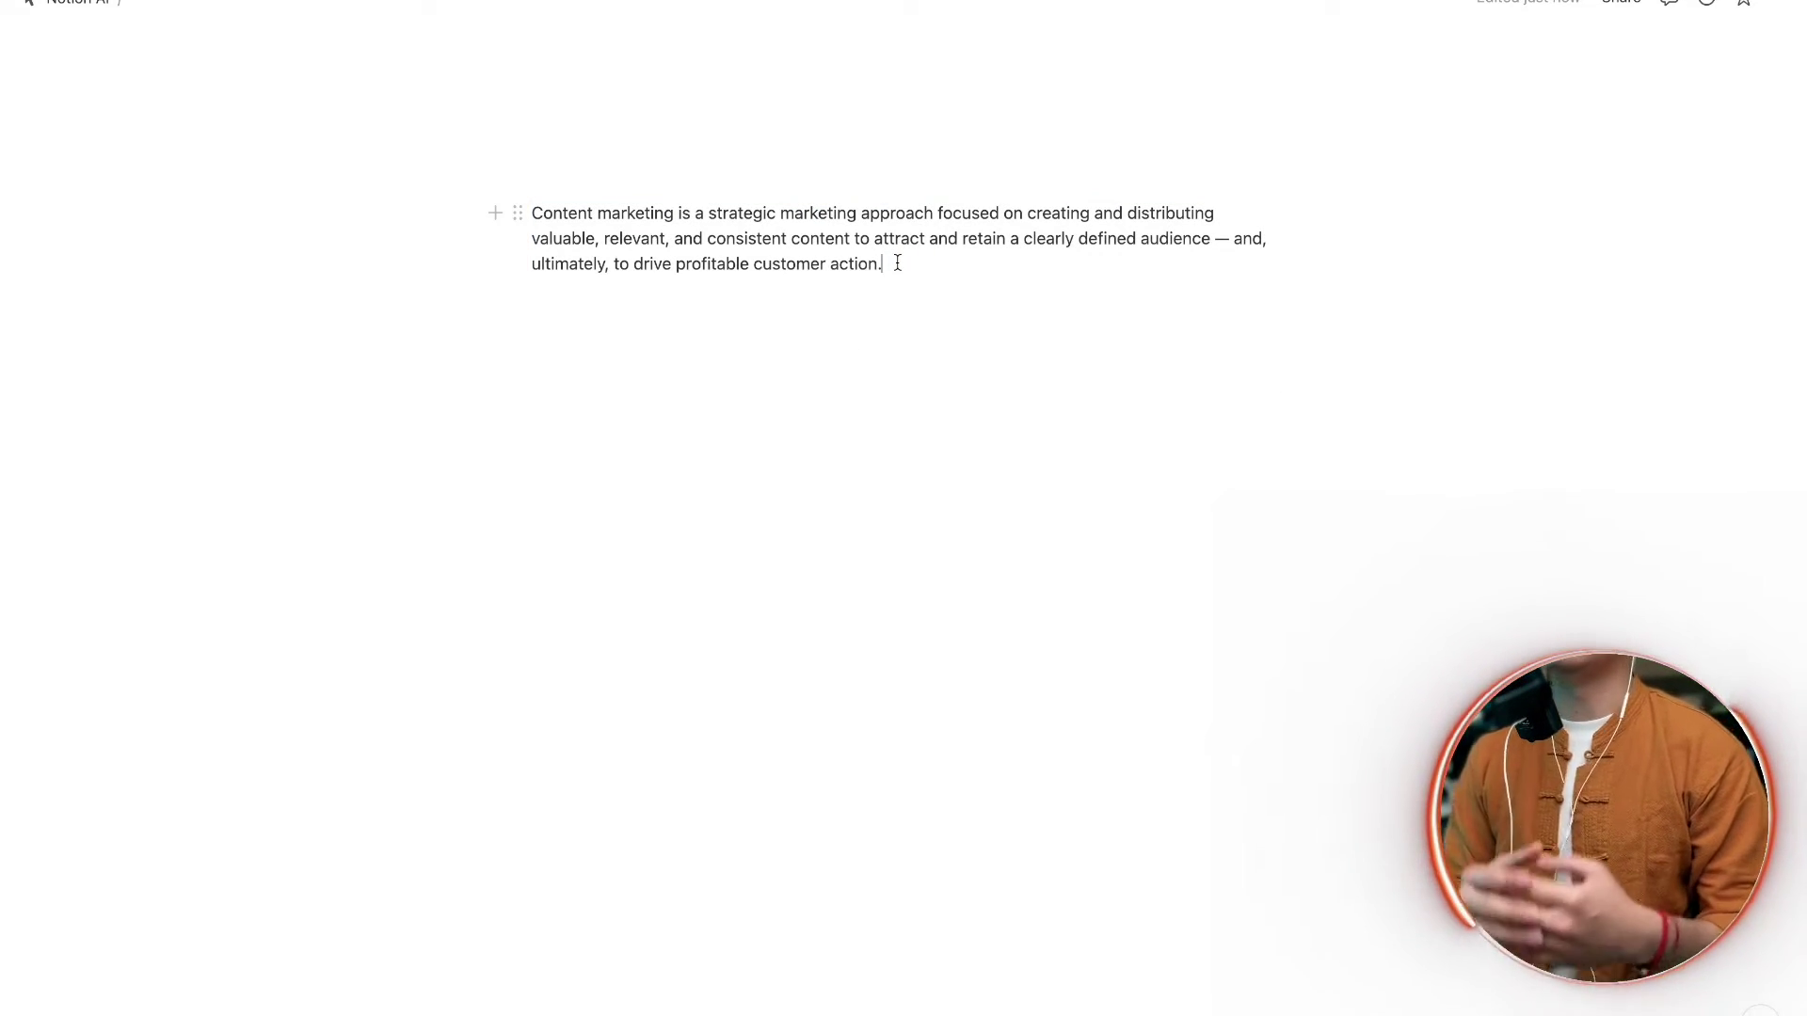
# - Extend the text with AI Continue writing and keep the added paragraphs
pyautogui.write('/')
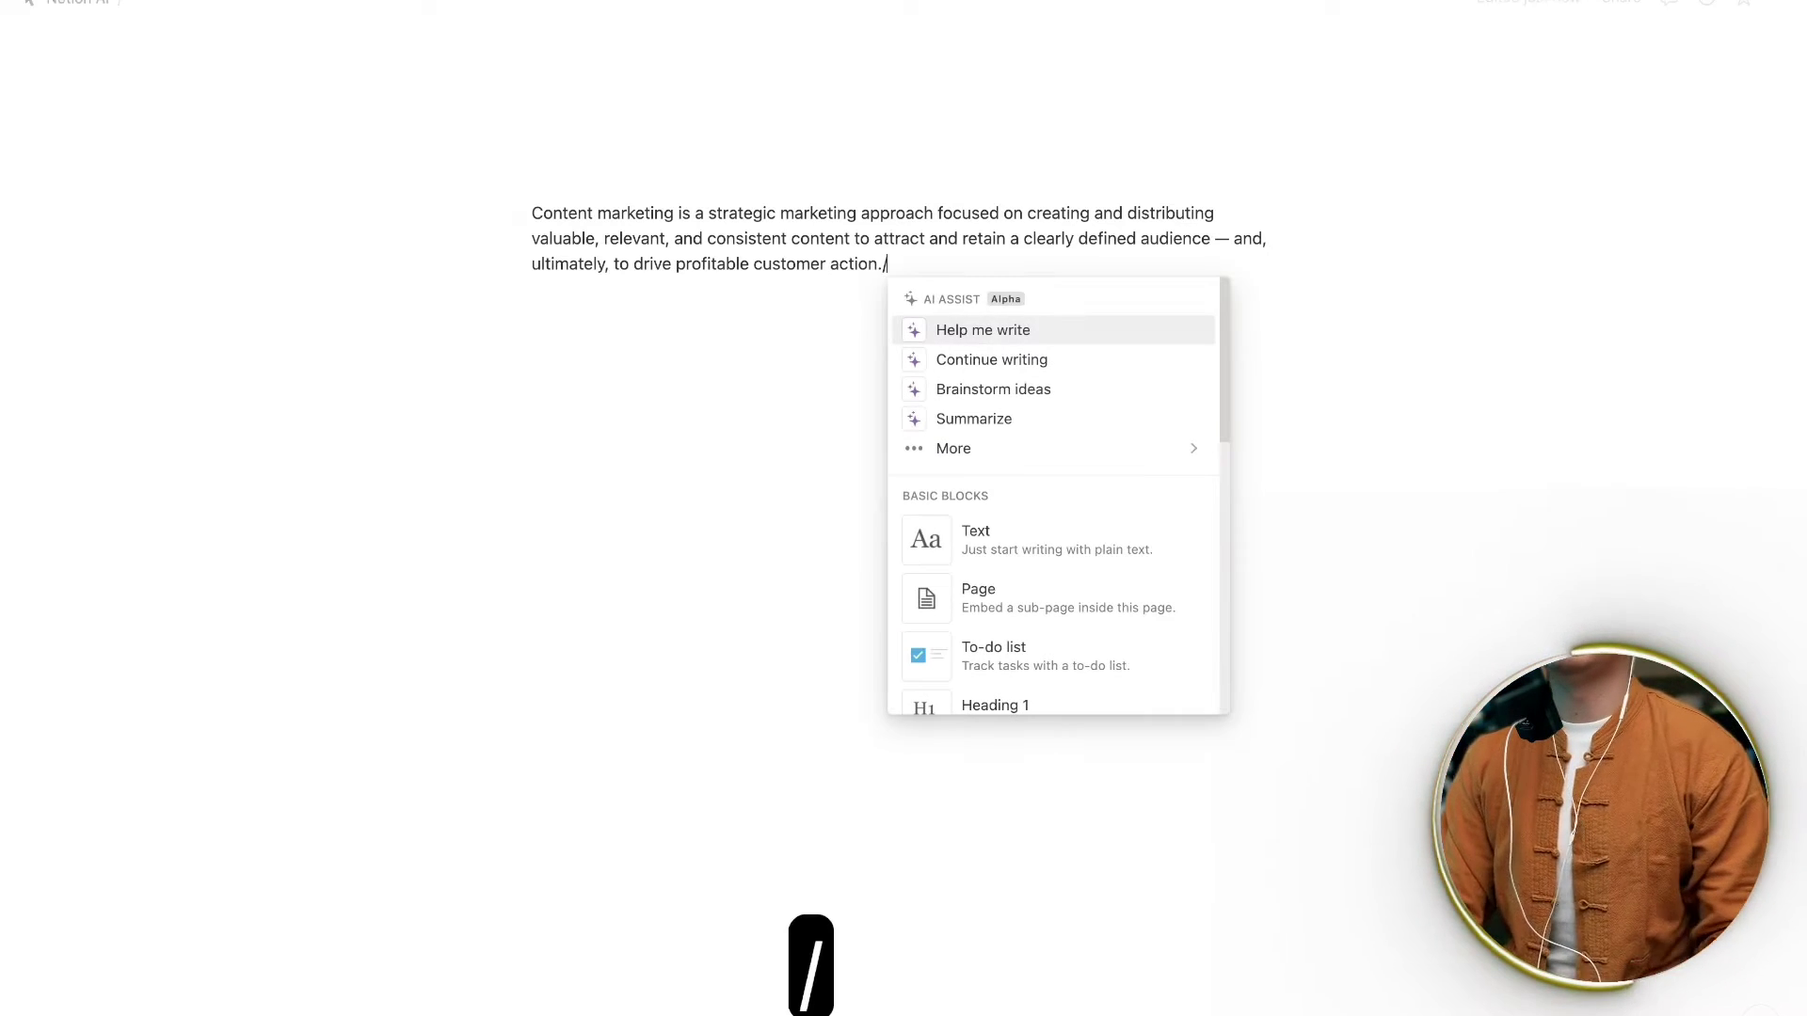
pyautogui.click(1084, 357)
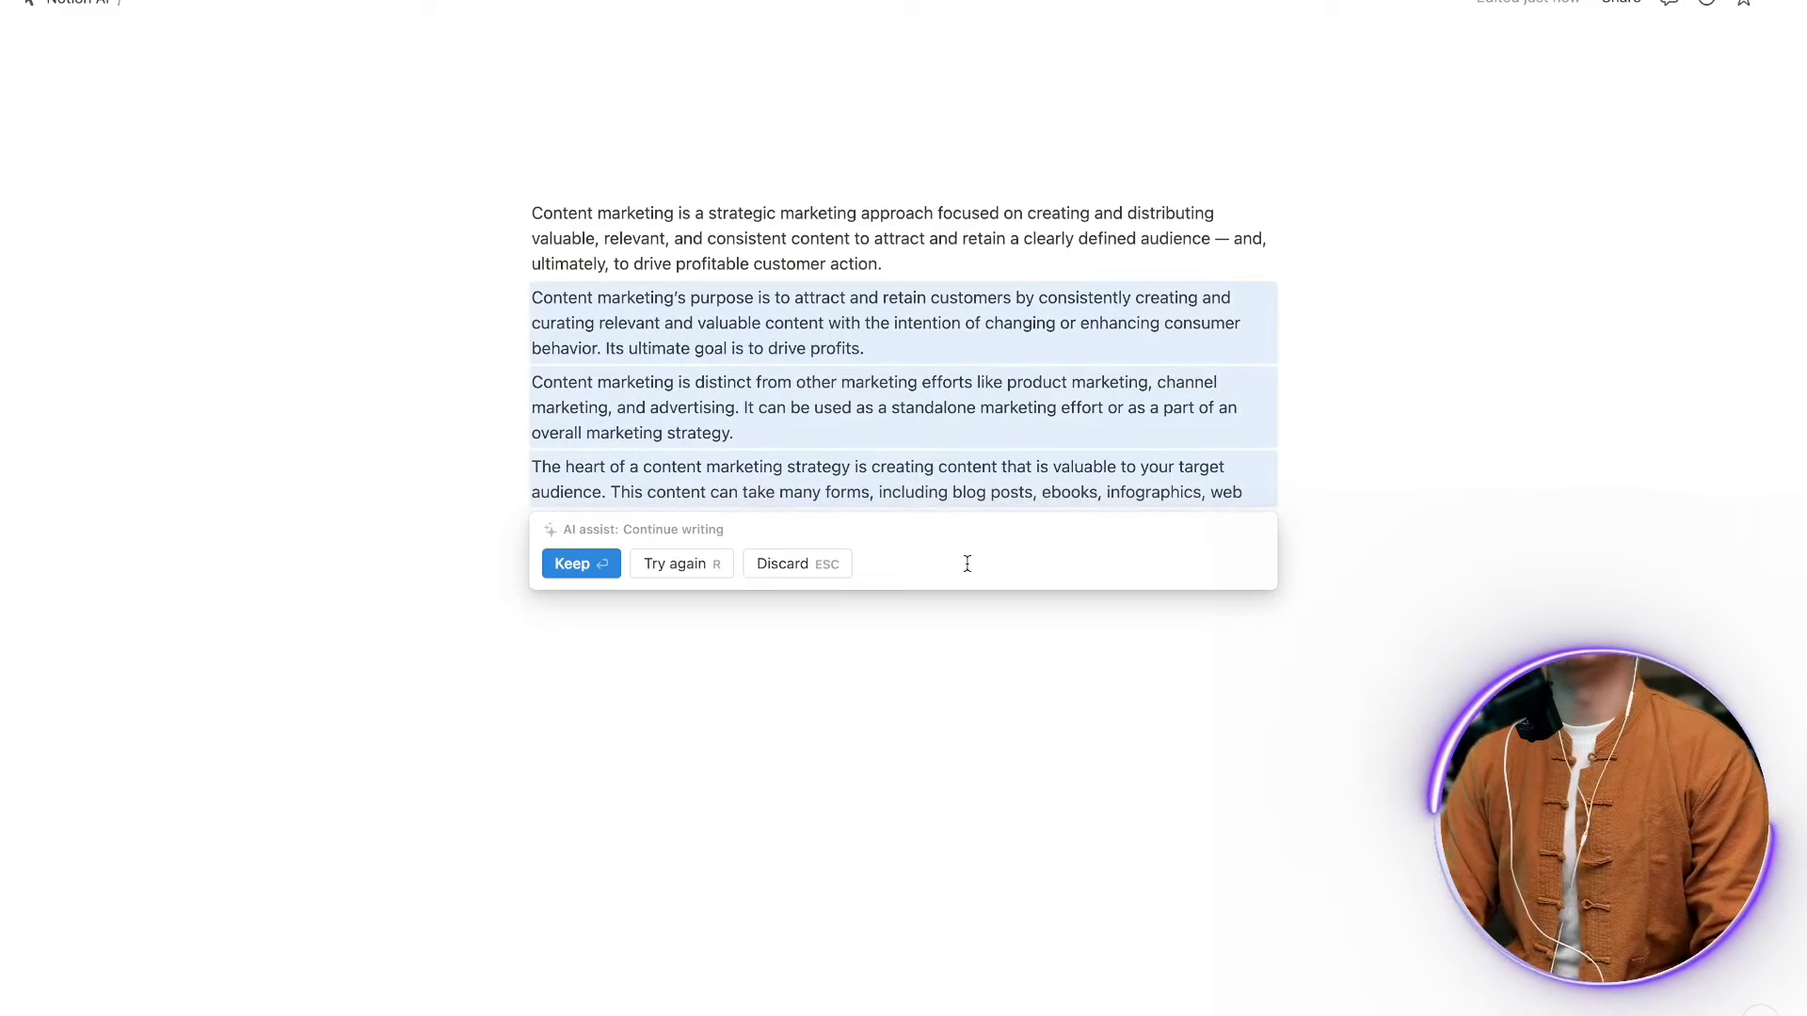
pyautogui.press('Return')
pyautogui.click(929, 492)
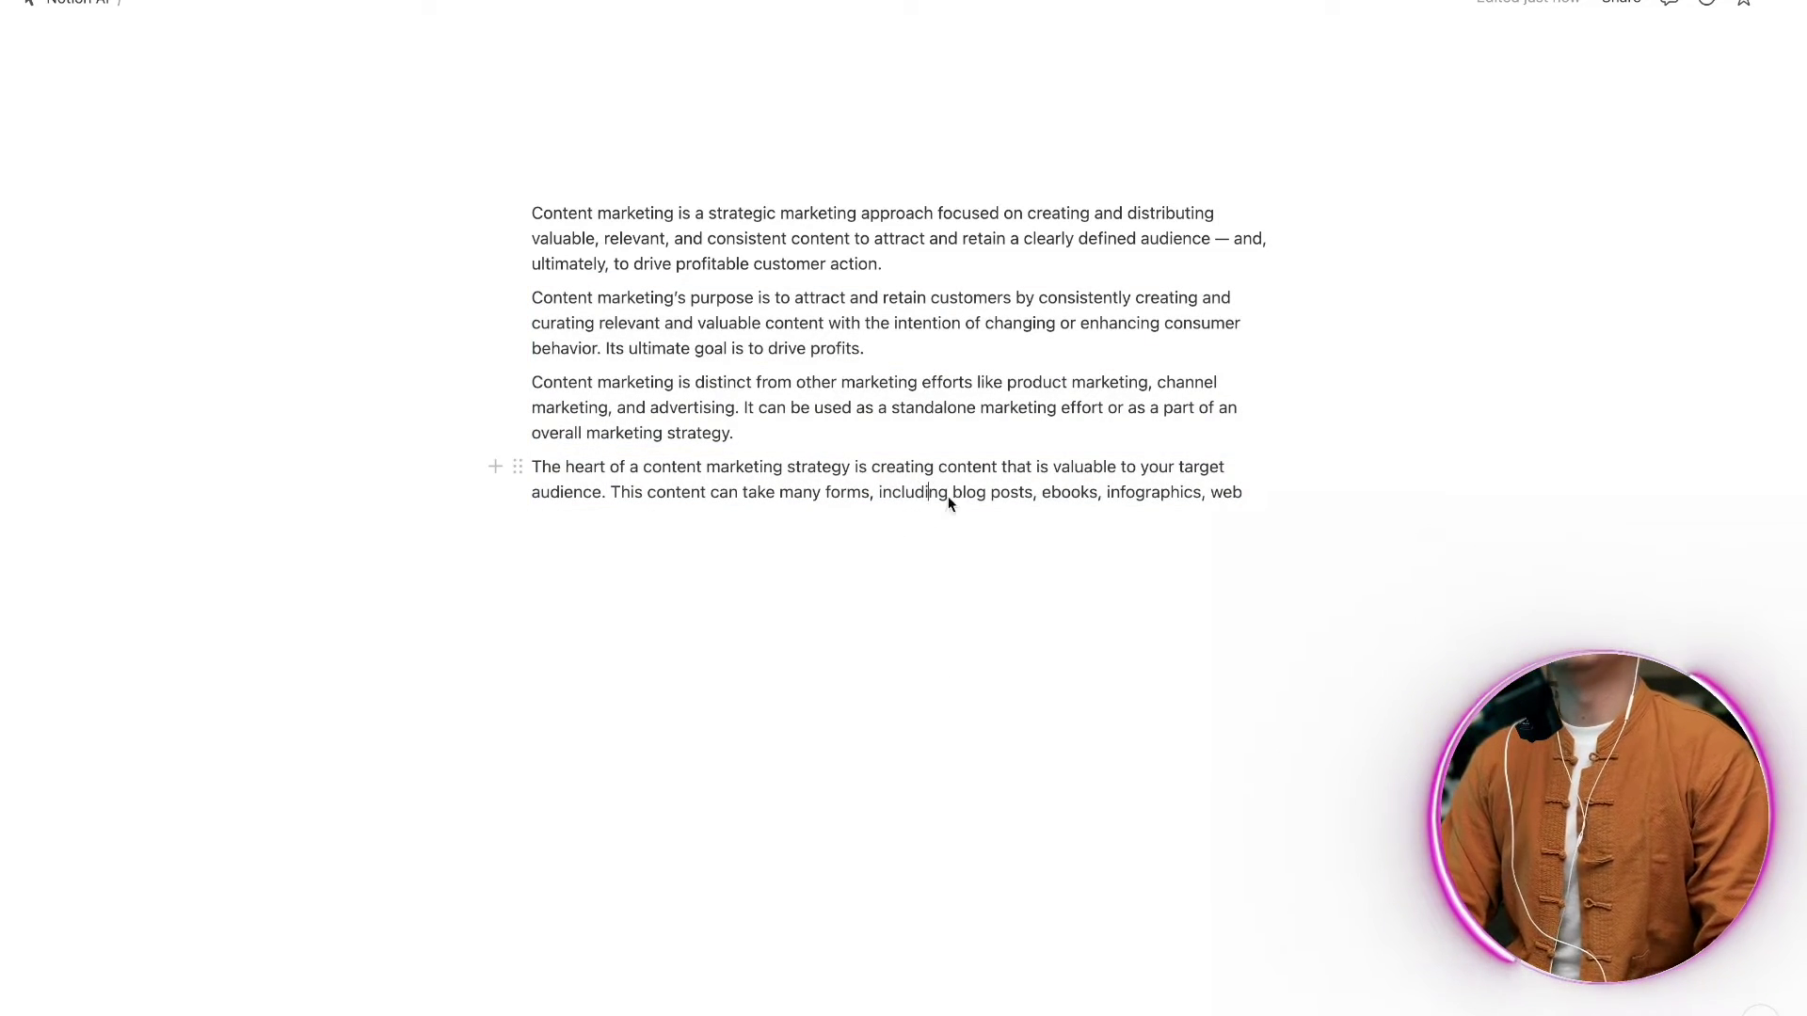
pyautogui.moveTo(1261, 497); pyautogui.dragTo(612, 217)
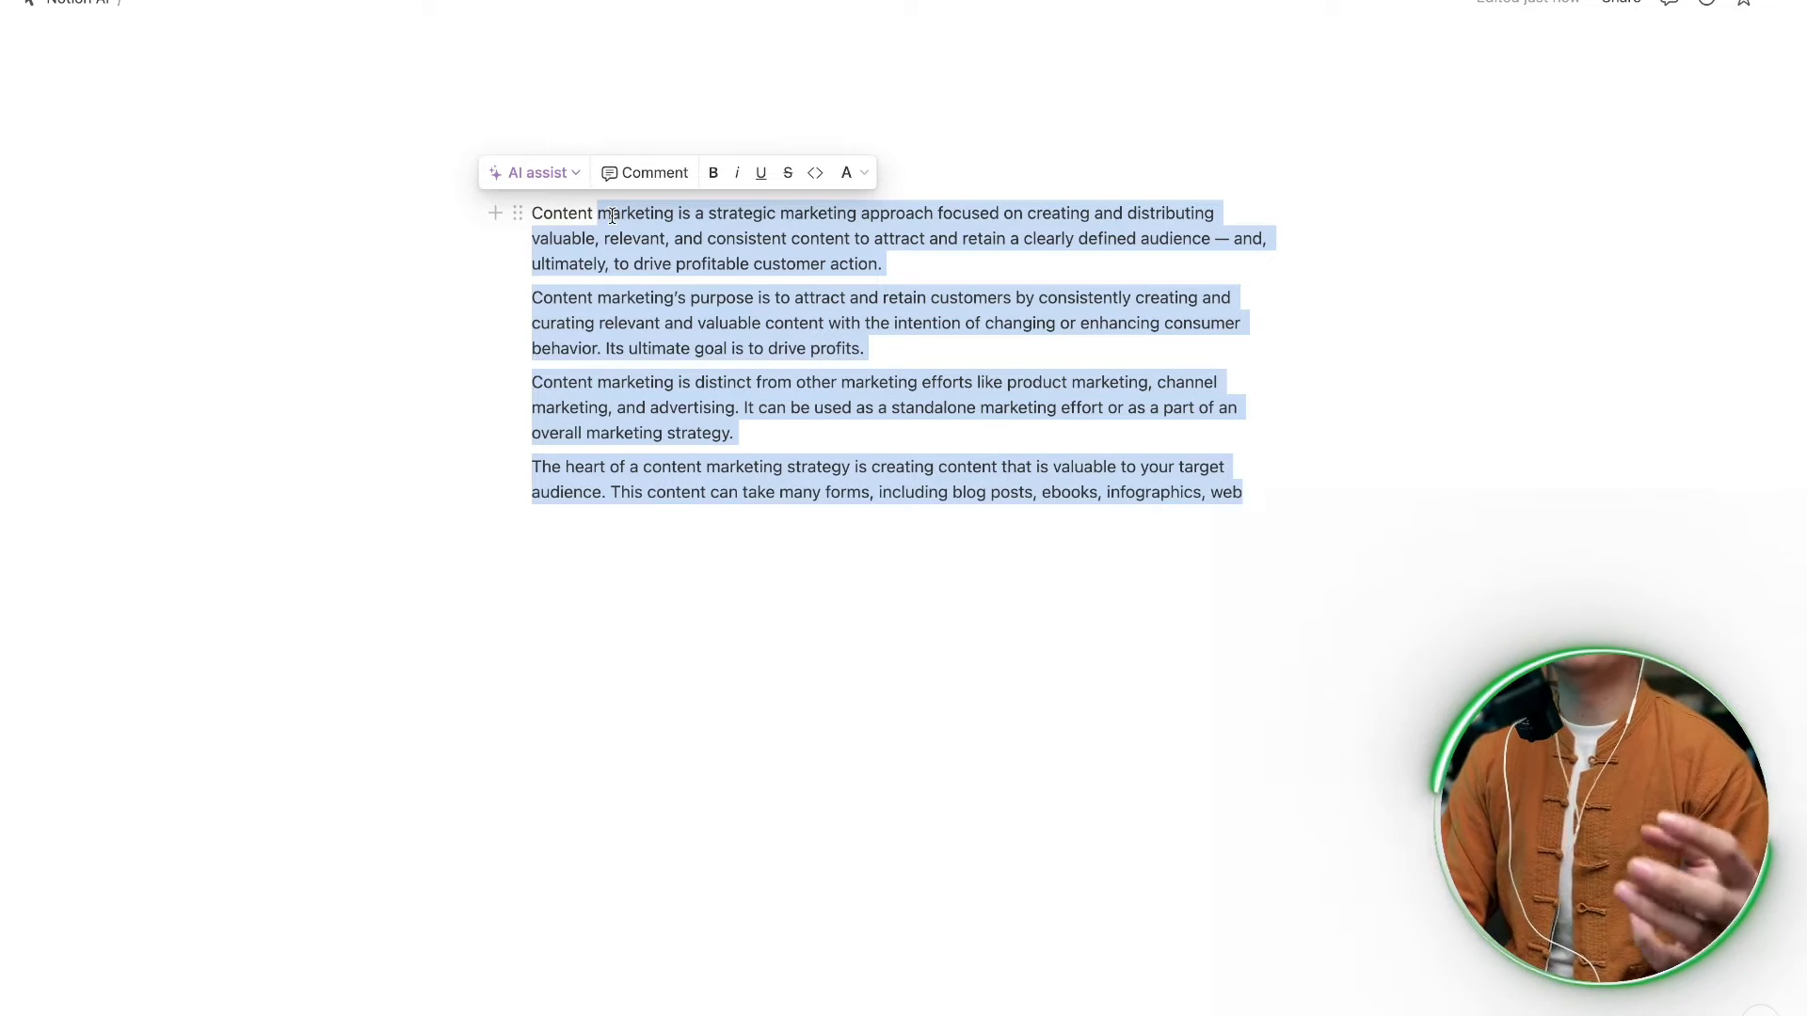
pyautogui.click(809, 264)
pyautogui.moveTo(1250, 495); pyautogui.dragTo(561, 266)
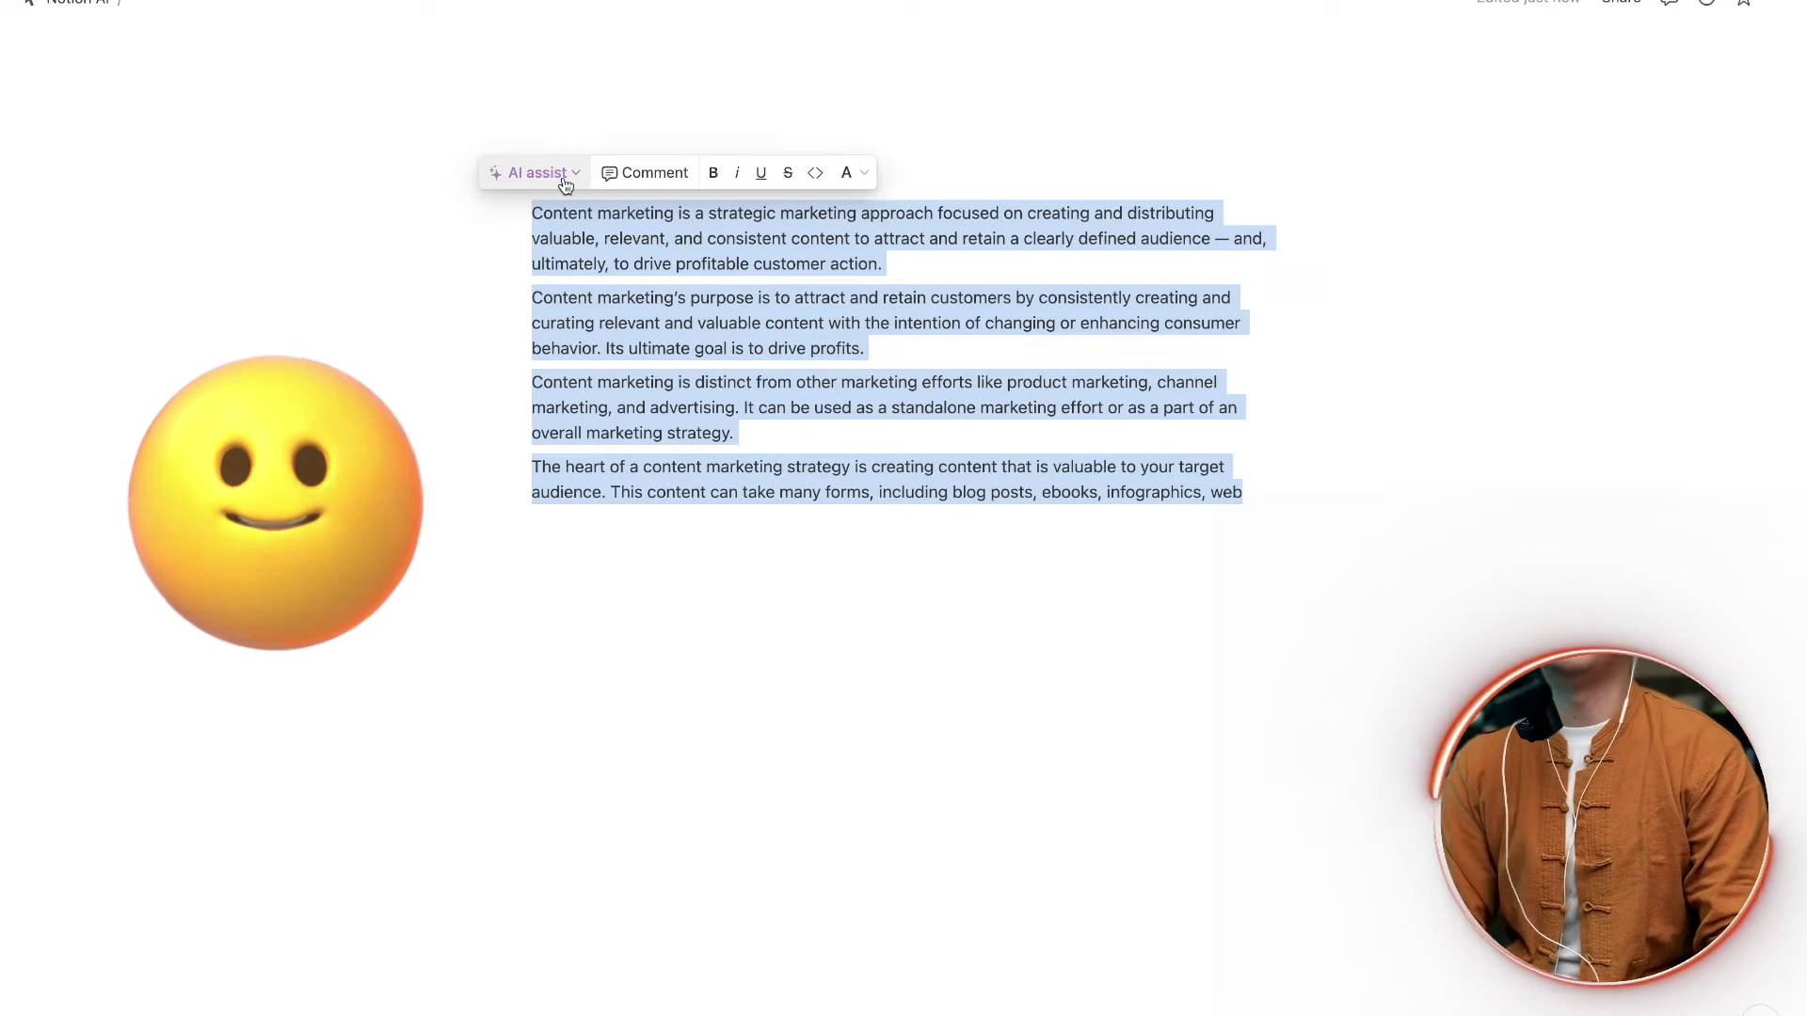
pyautogui.click(564, 175)
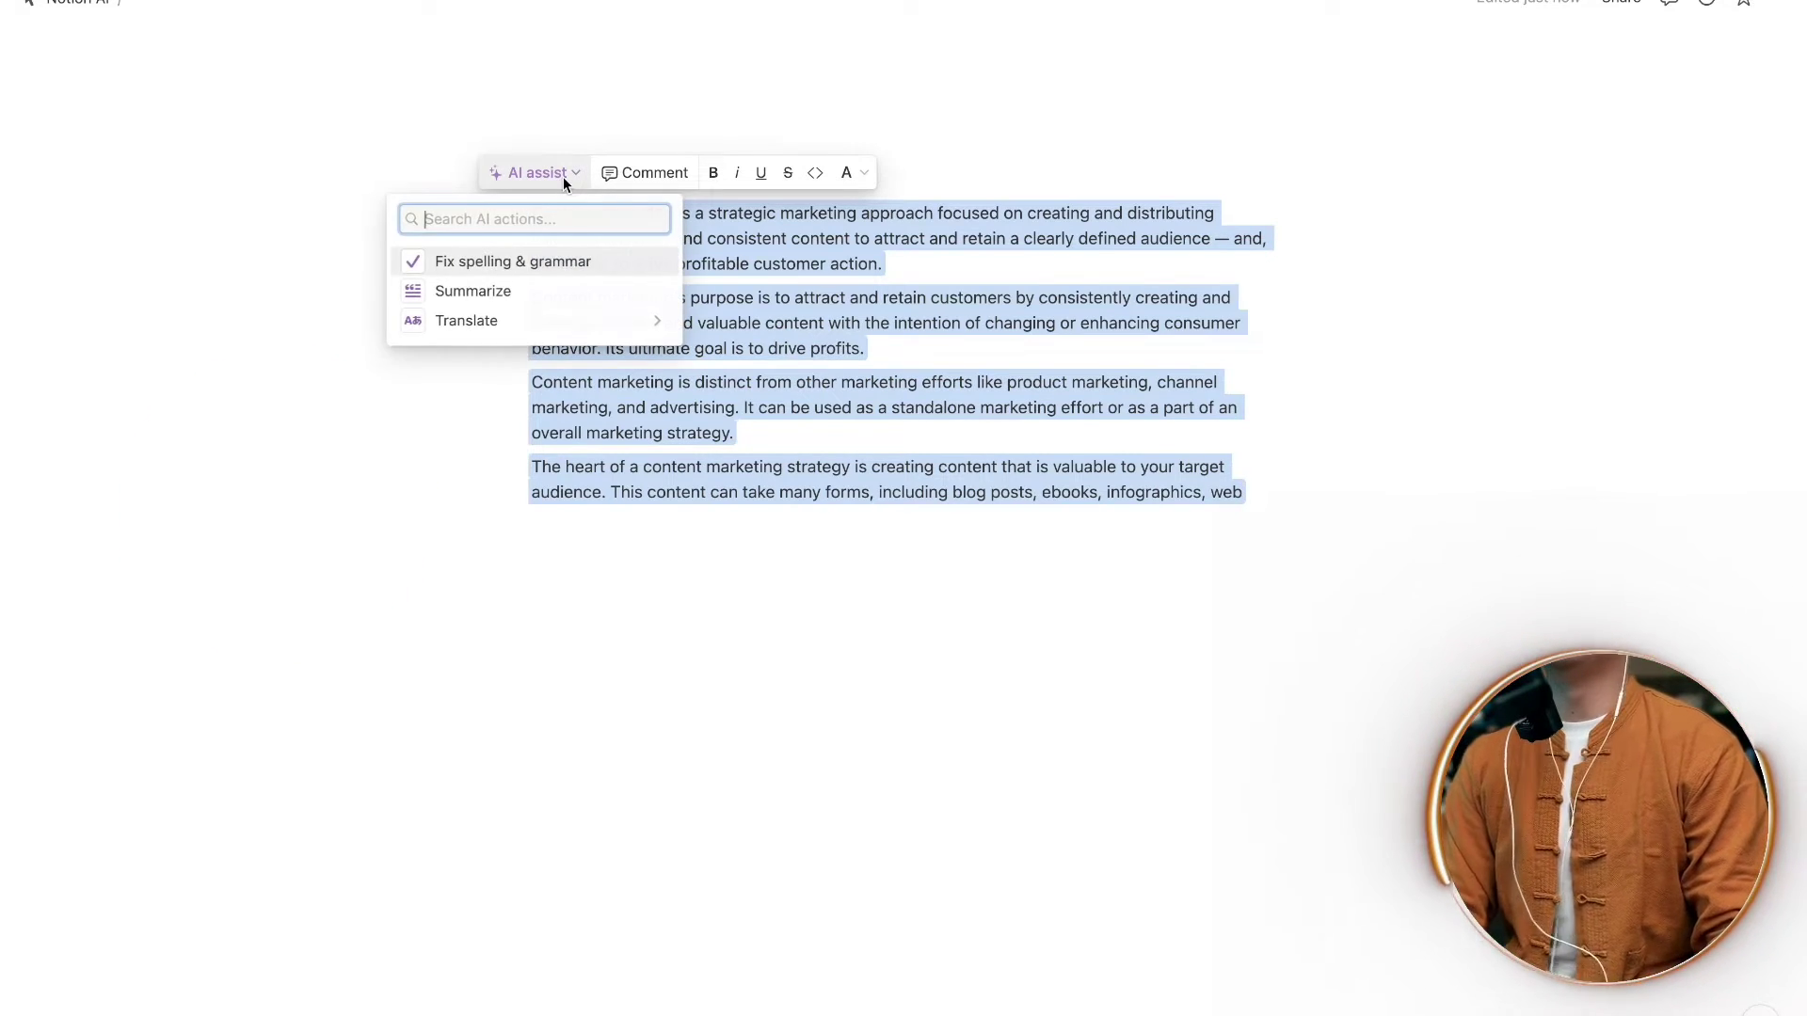
pyautogui.click(550, 292)
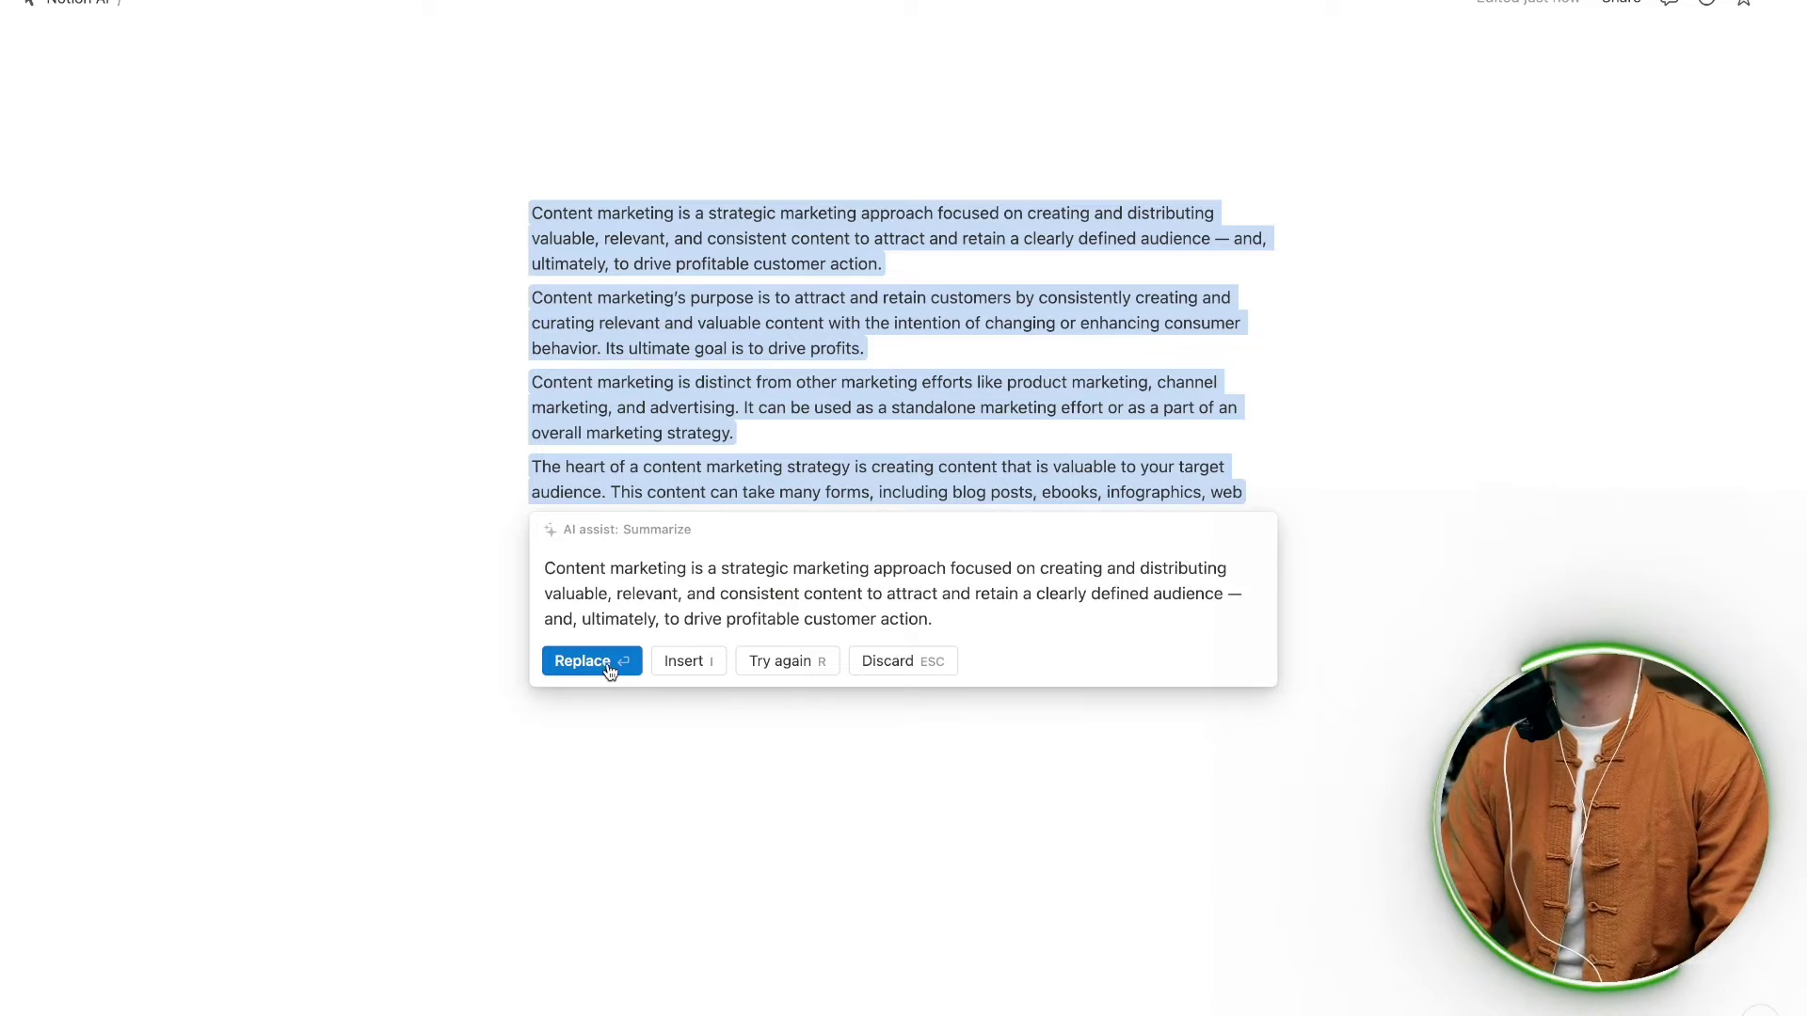
pyautogui.click(901, 665)
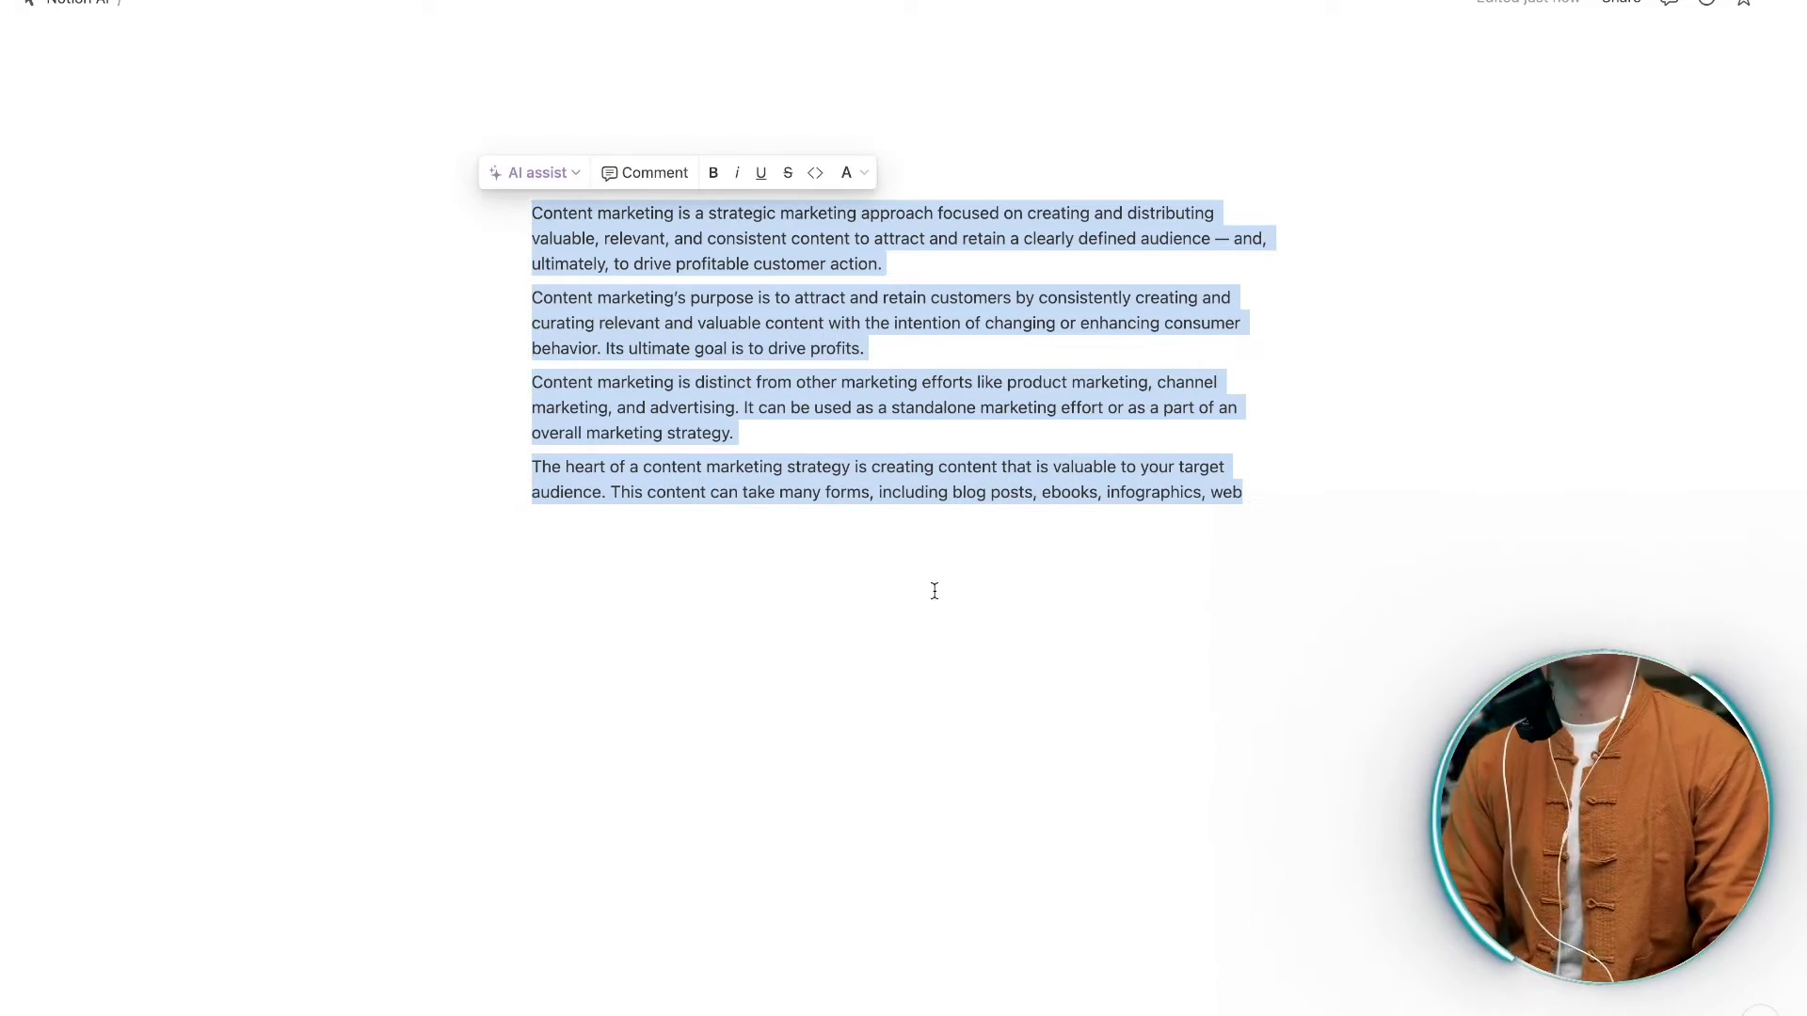
pyautogui.click(934, 591)
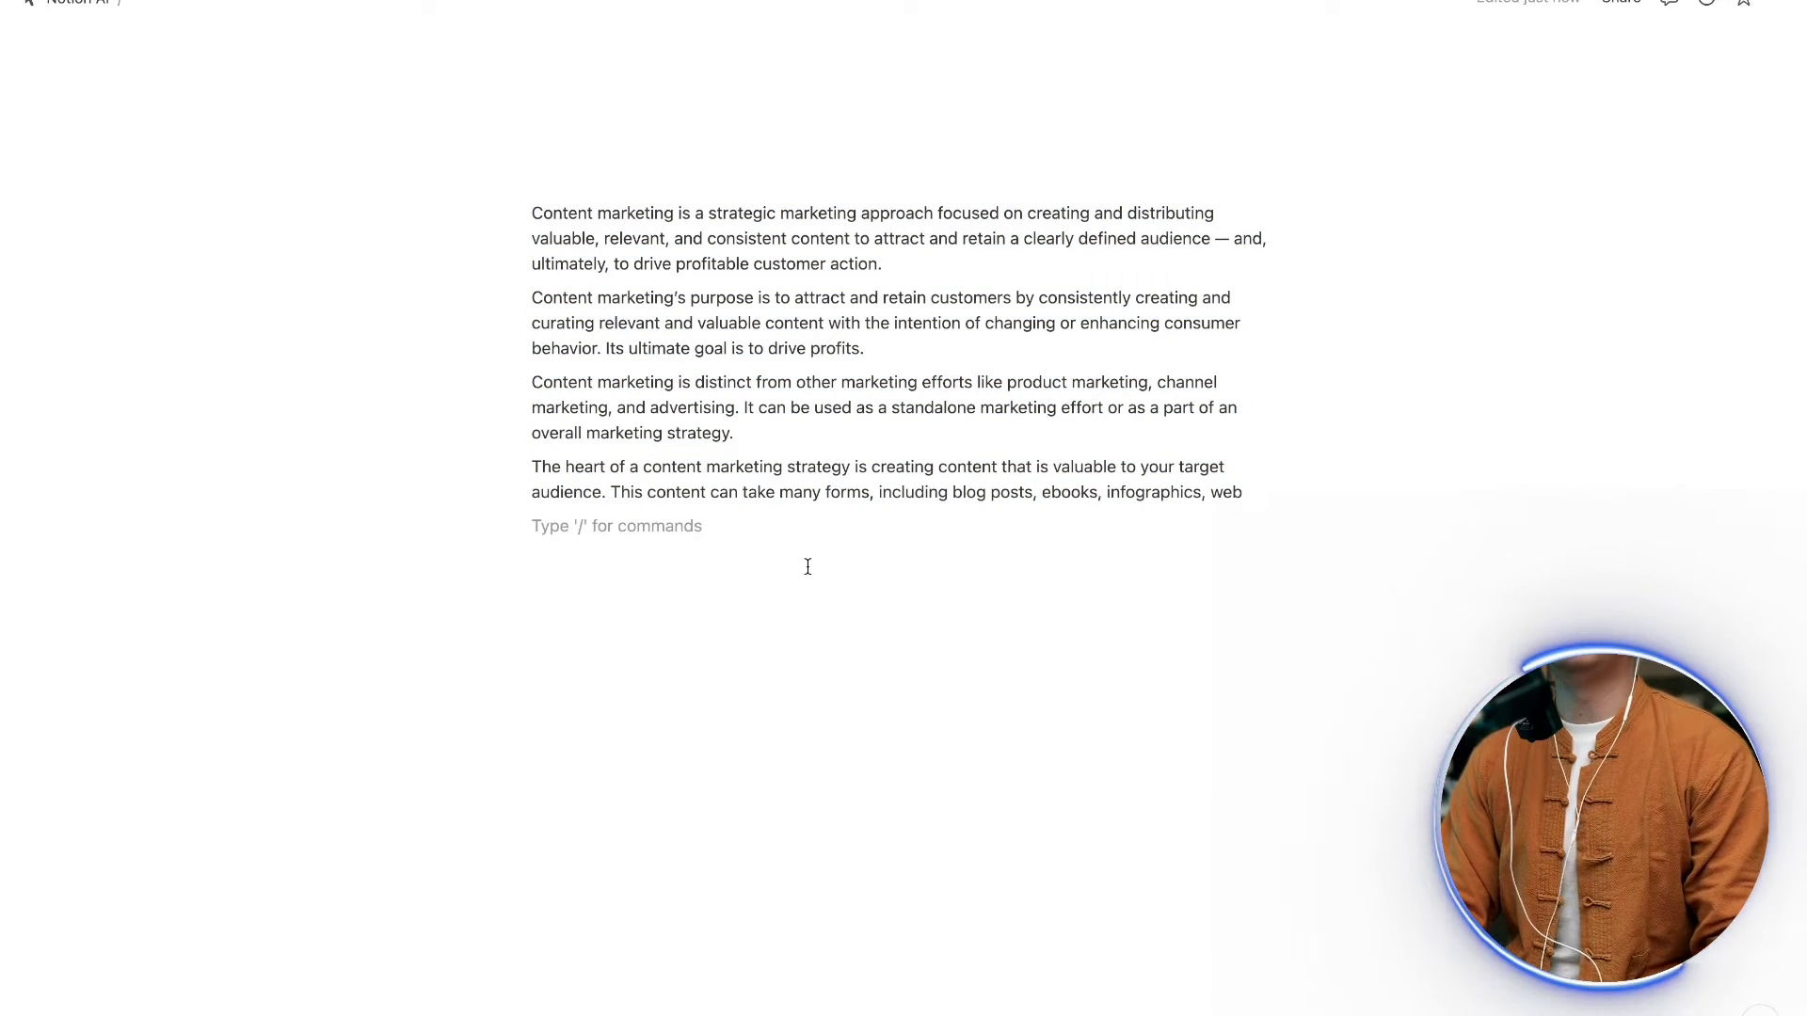
# - Trim the last characters off the end of the page title
pyautogui.click(585, 161)
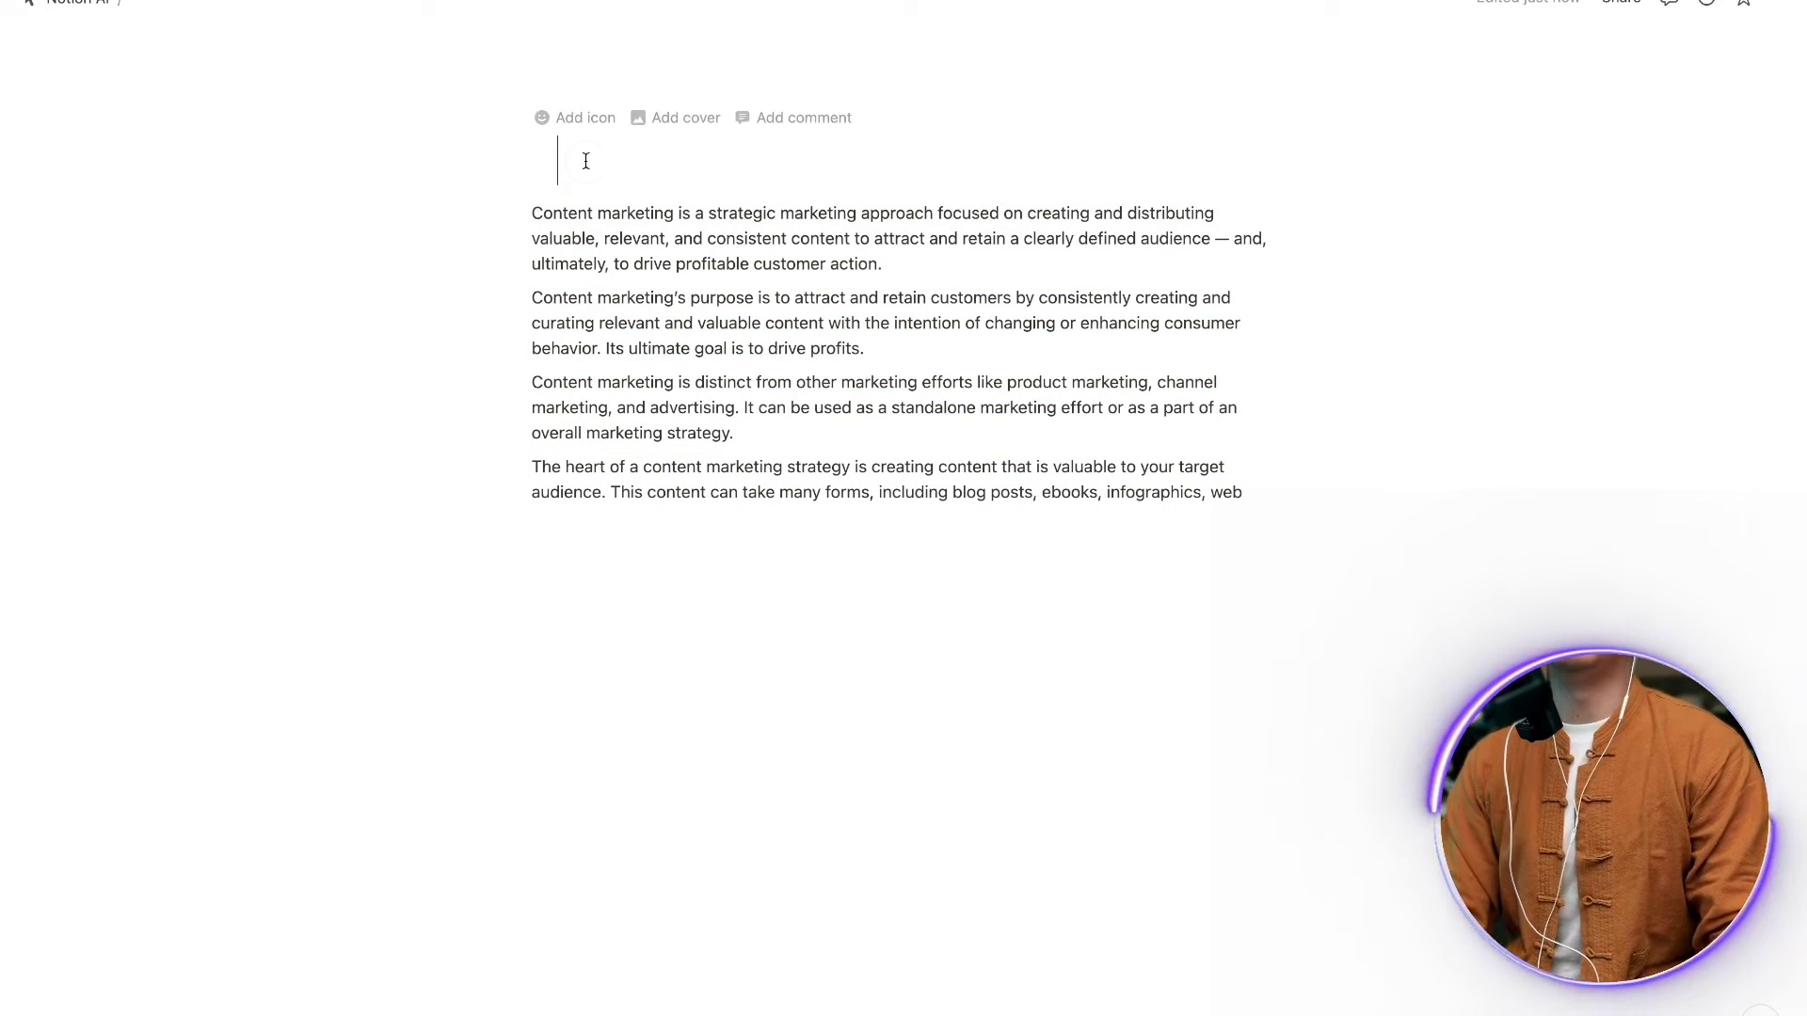
pyautogui.press('BackSpace')
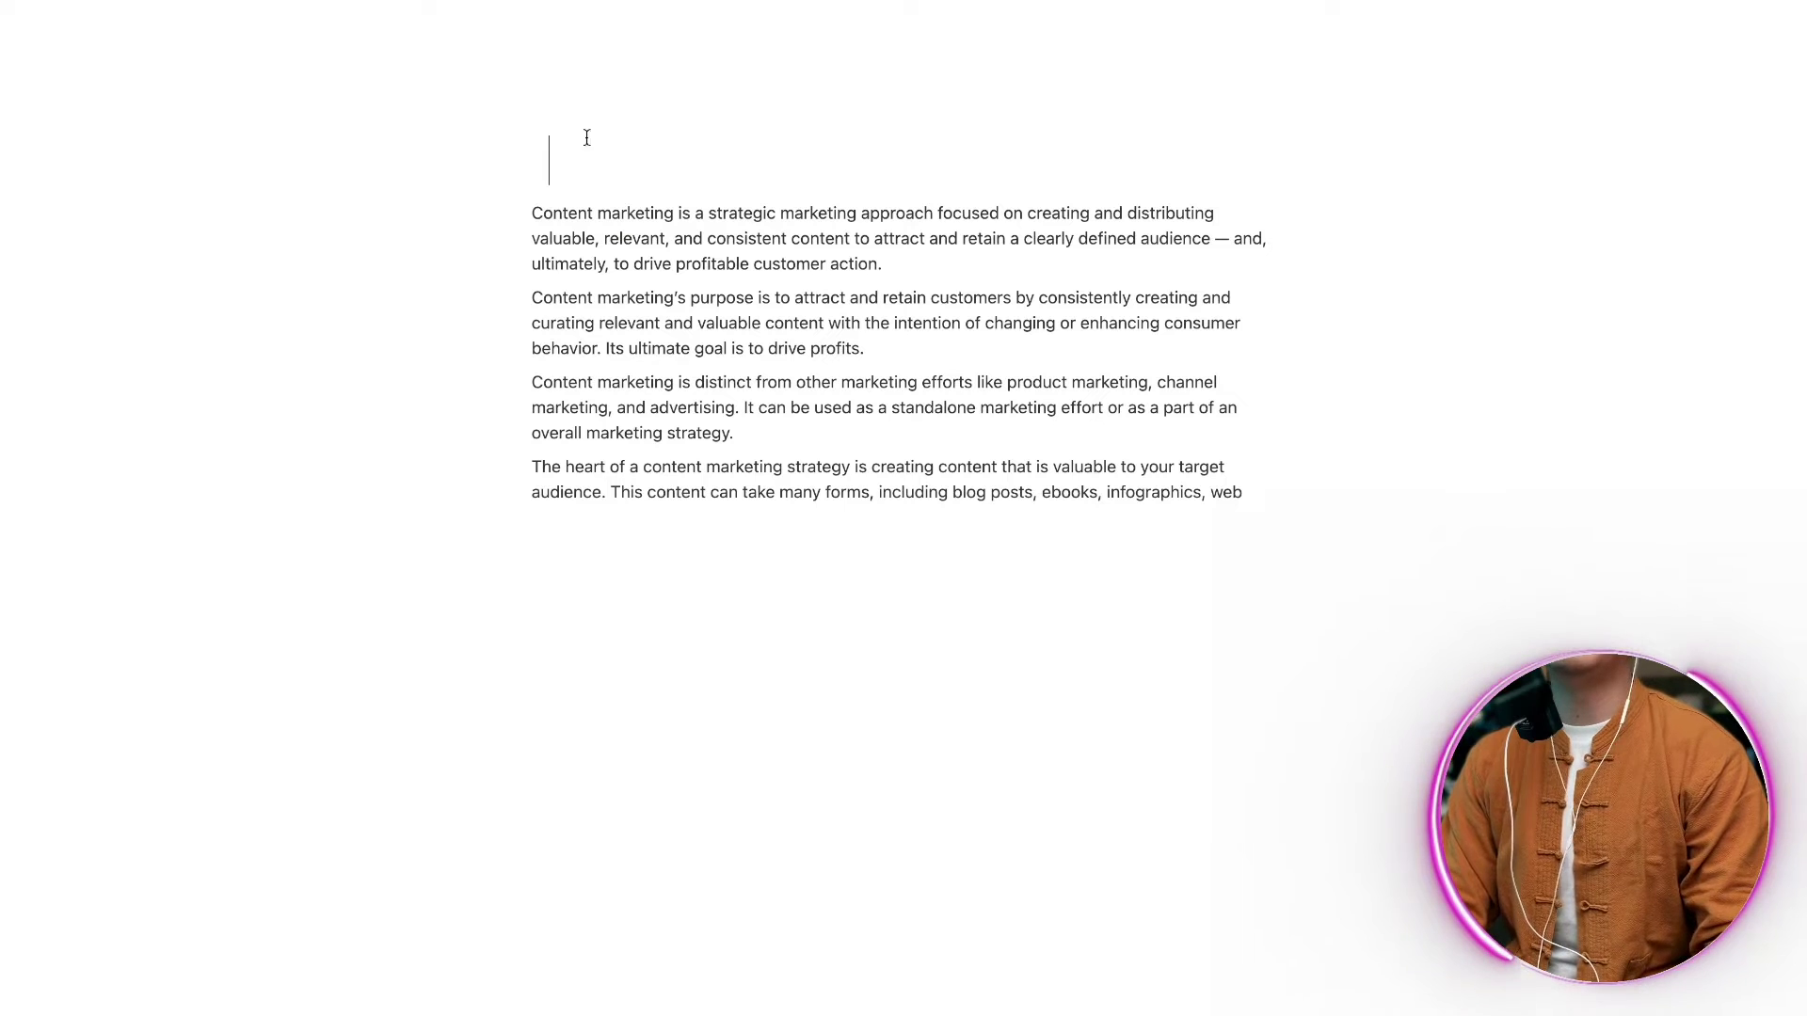
pyautogui.press('BackSpace')
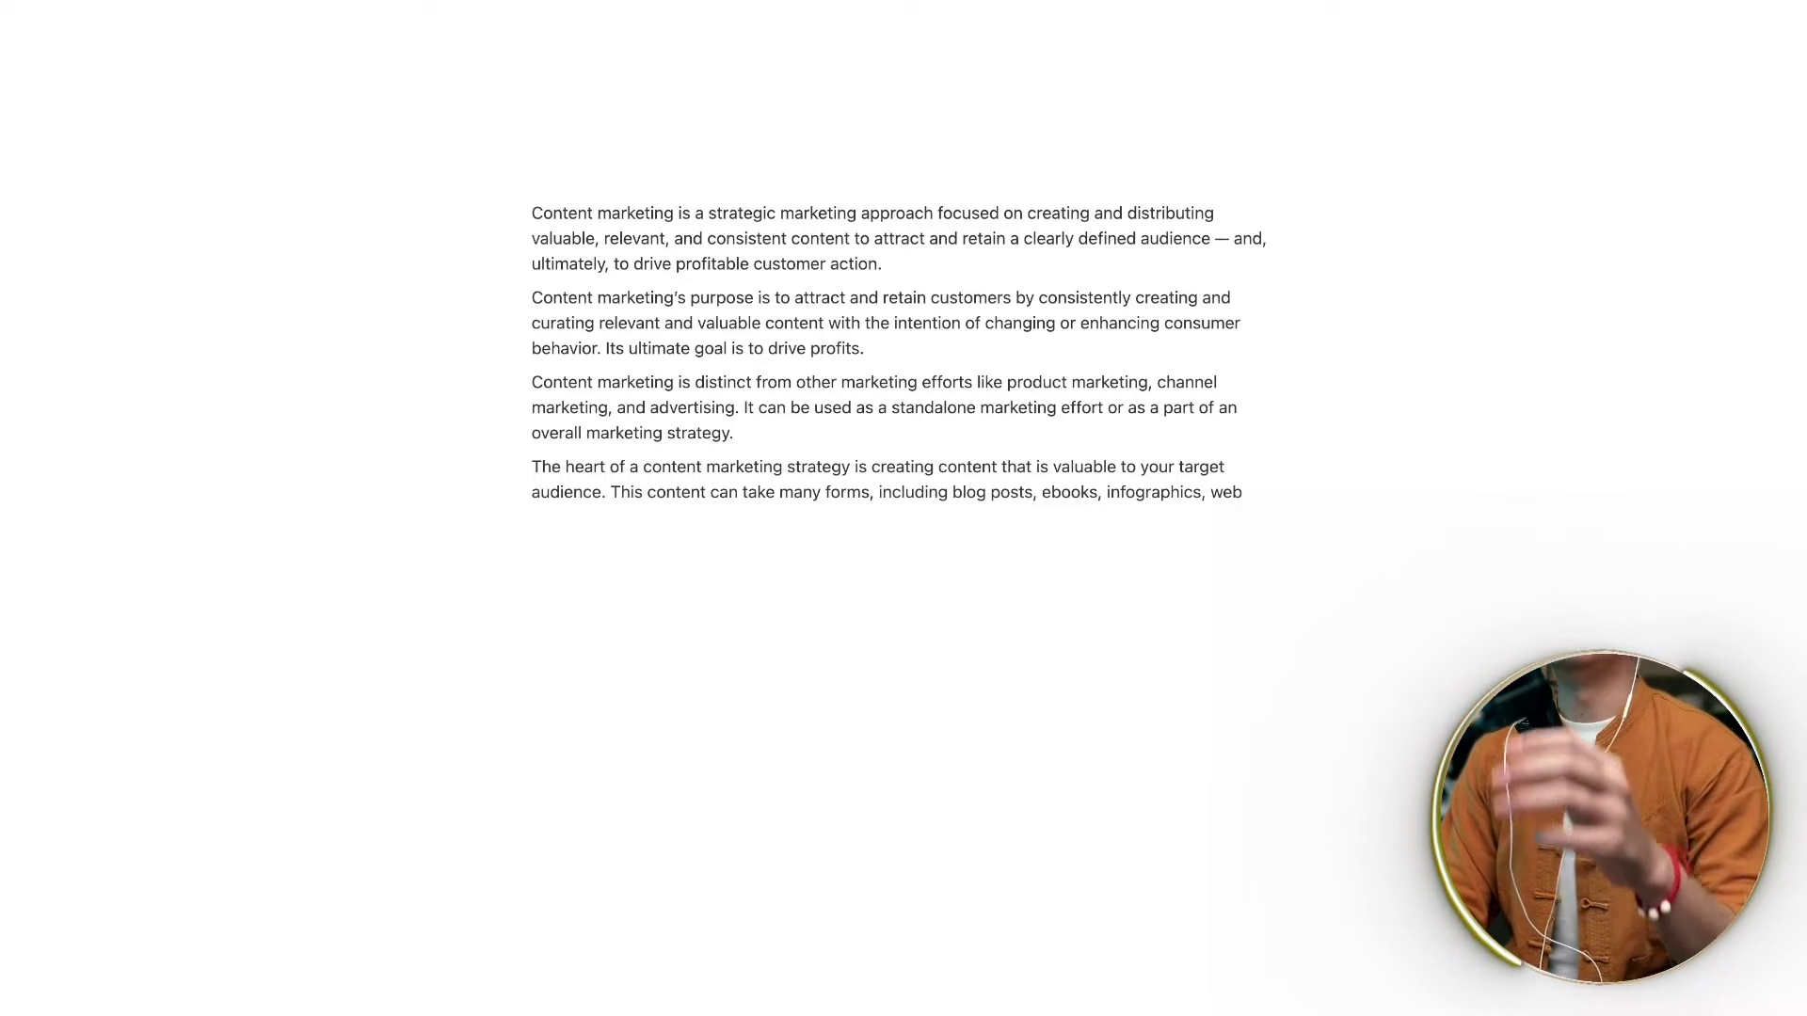
pyautogui.press('BackSpace')
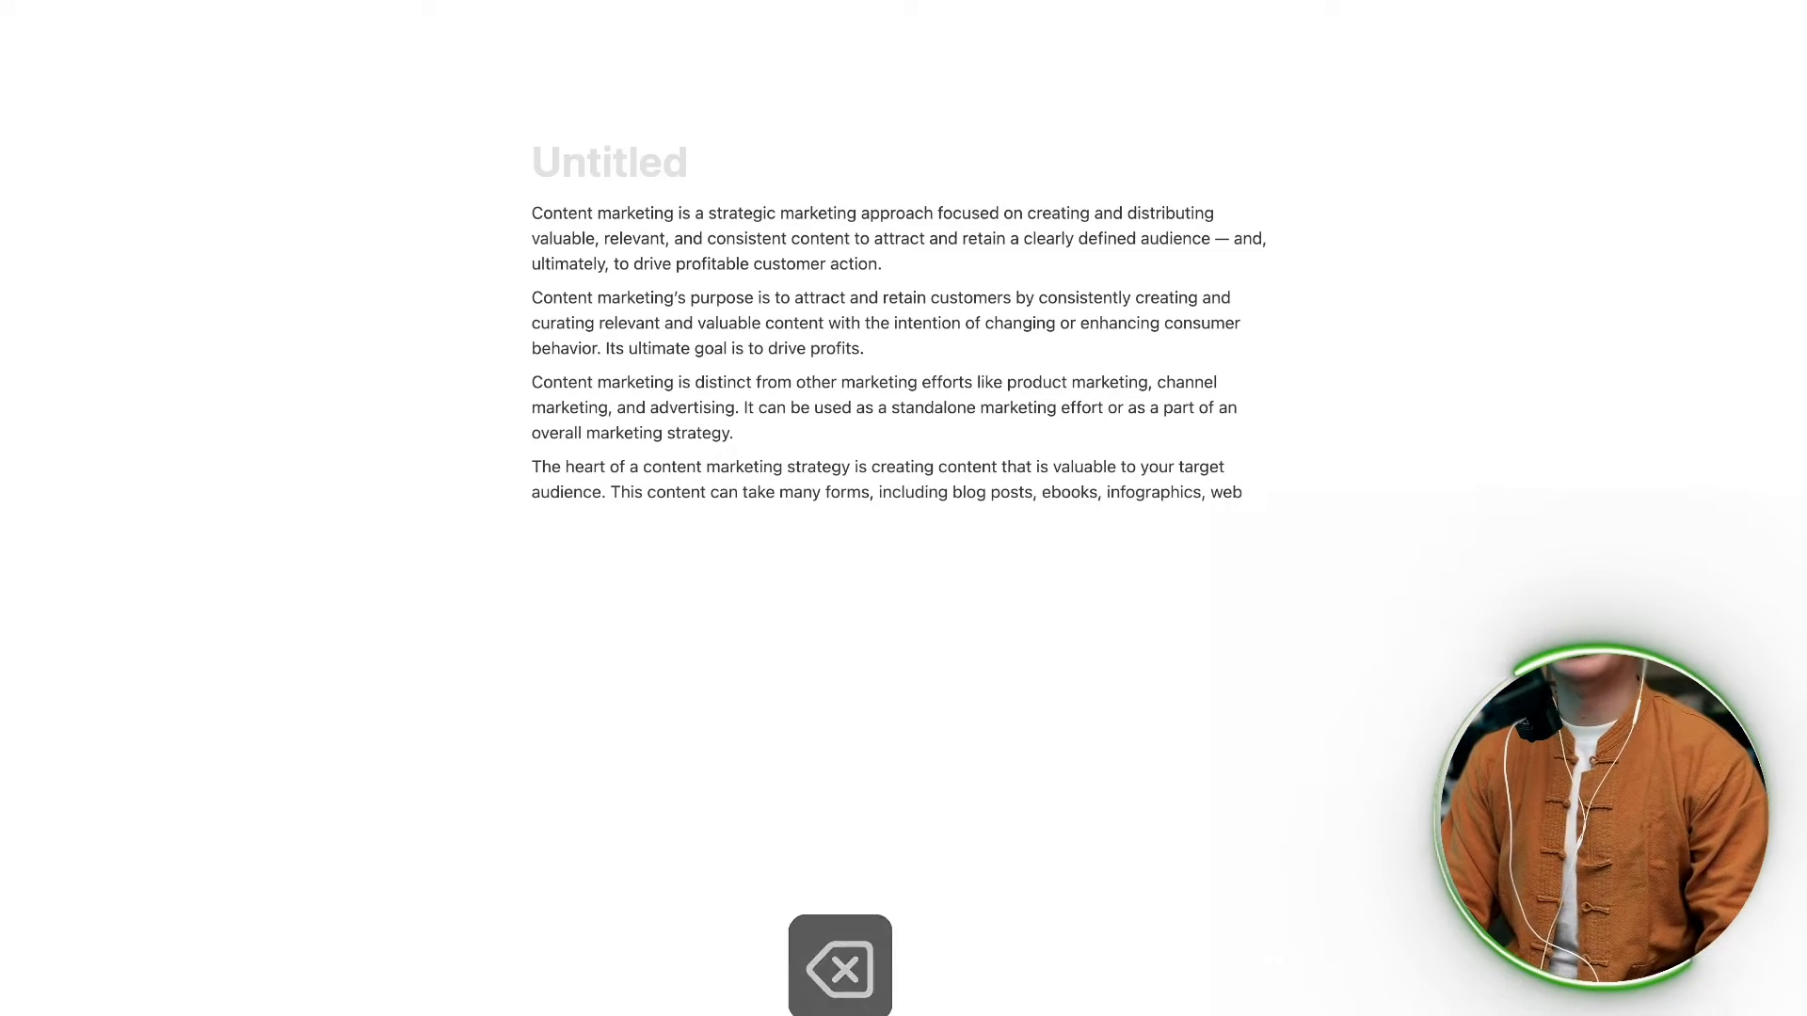
pyautogui.press('BackSpace')
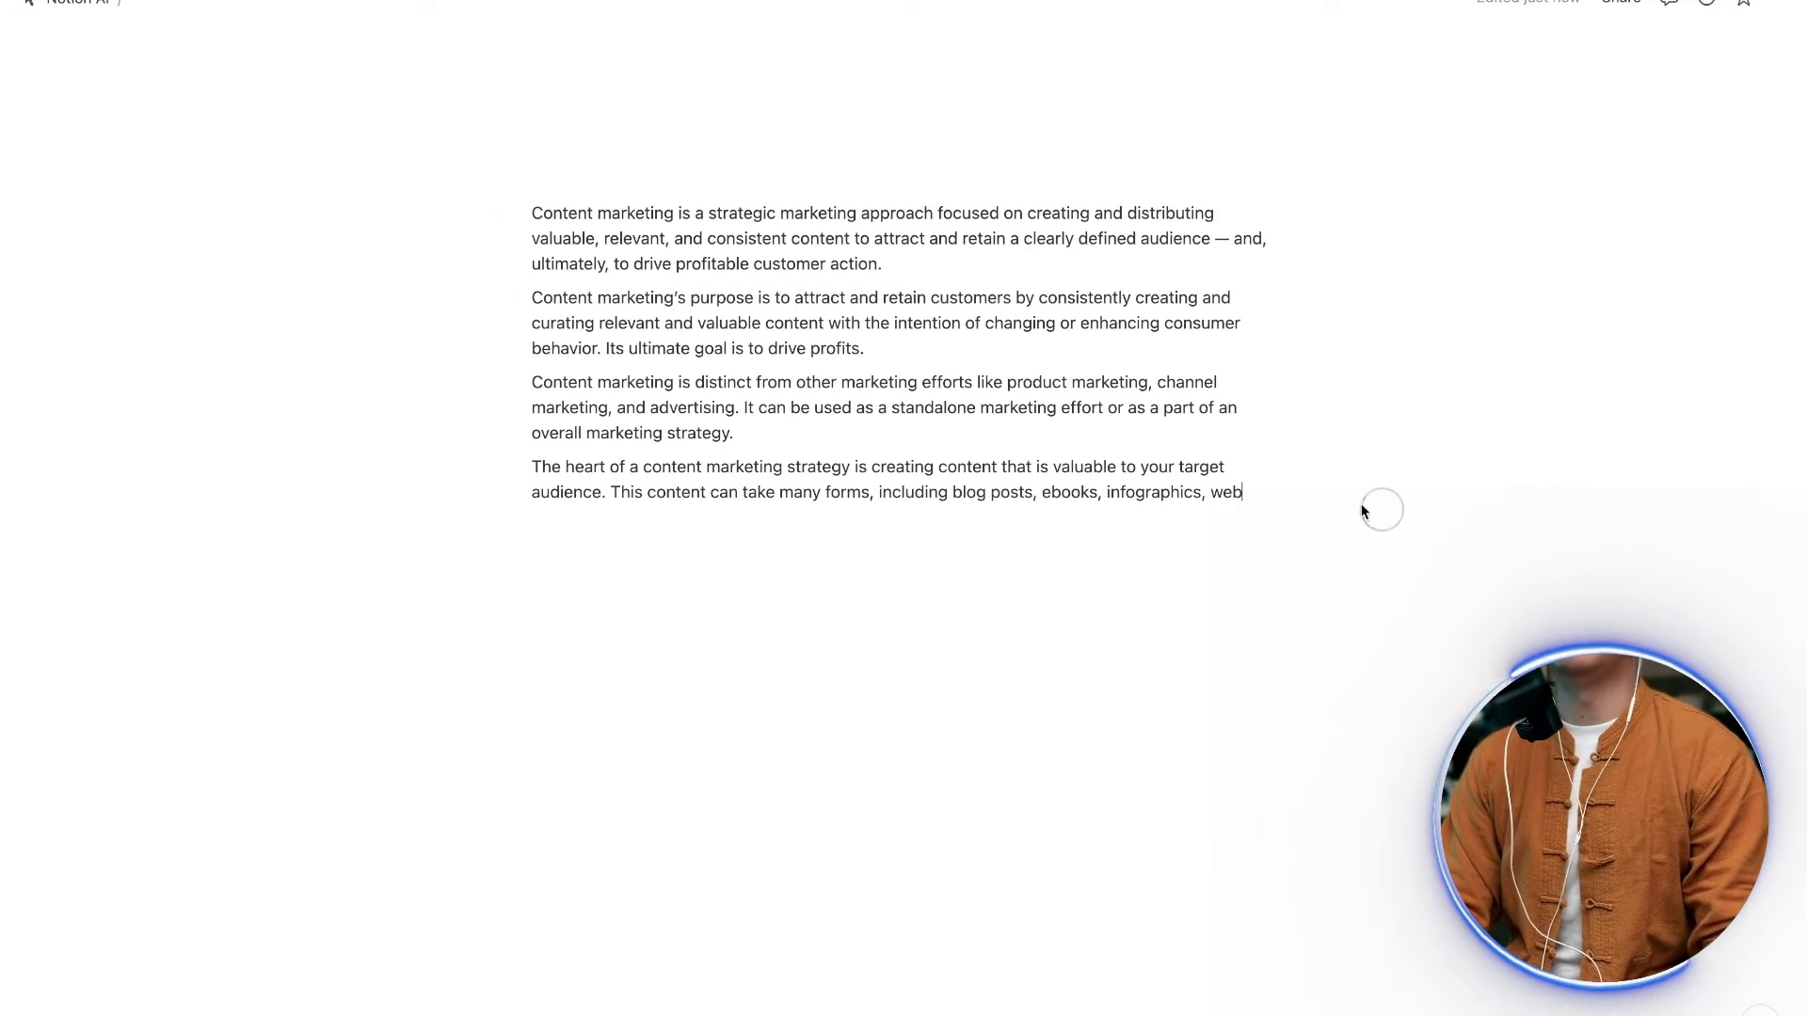
# - In a new block below the paragraphs, ask Help me write for '5 list of branding'
pyautogui.press('Return')
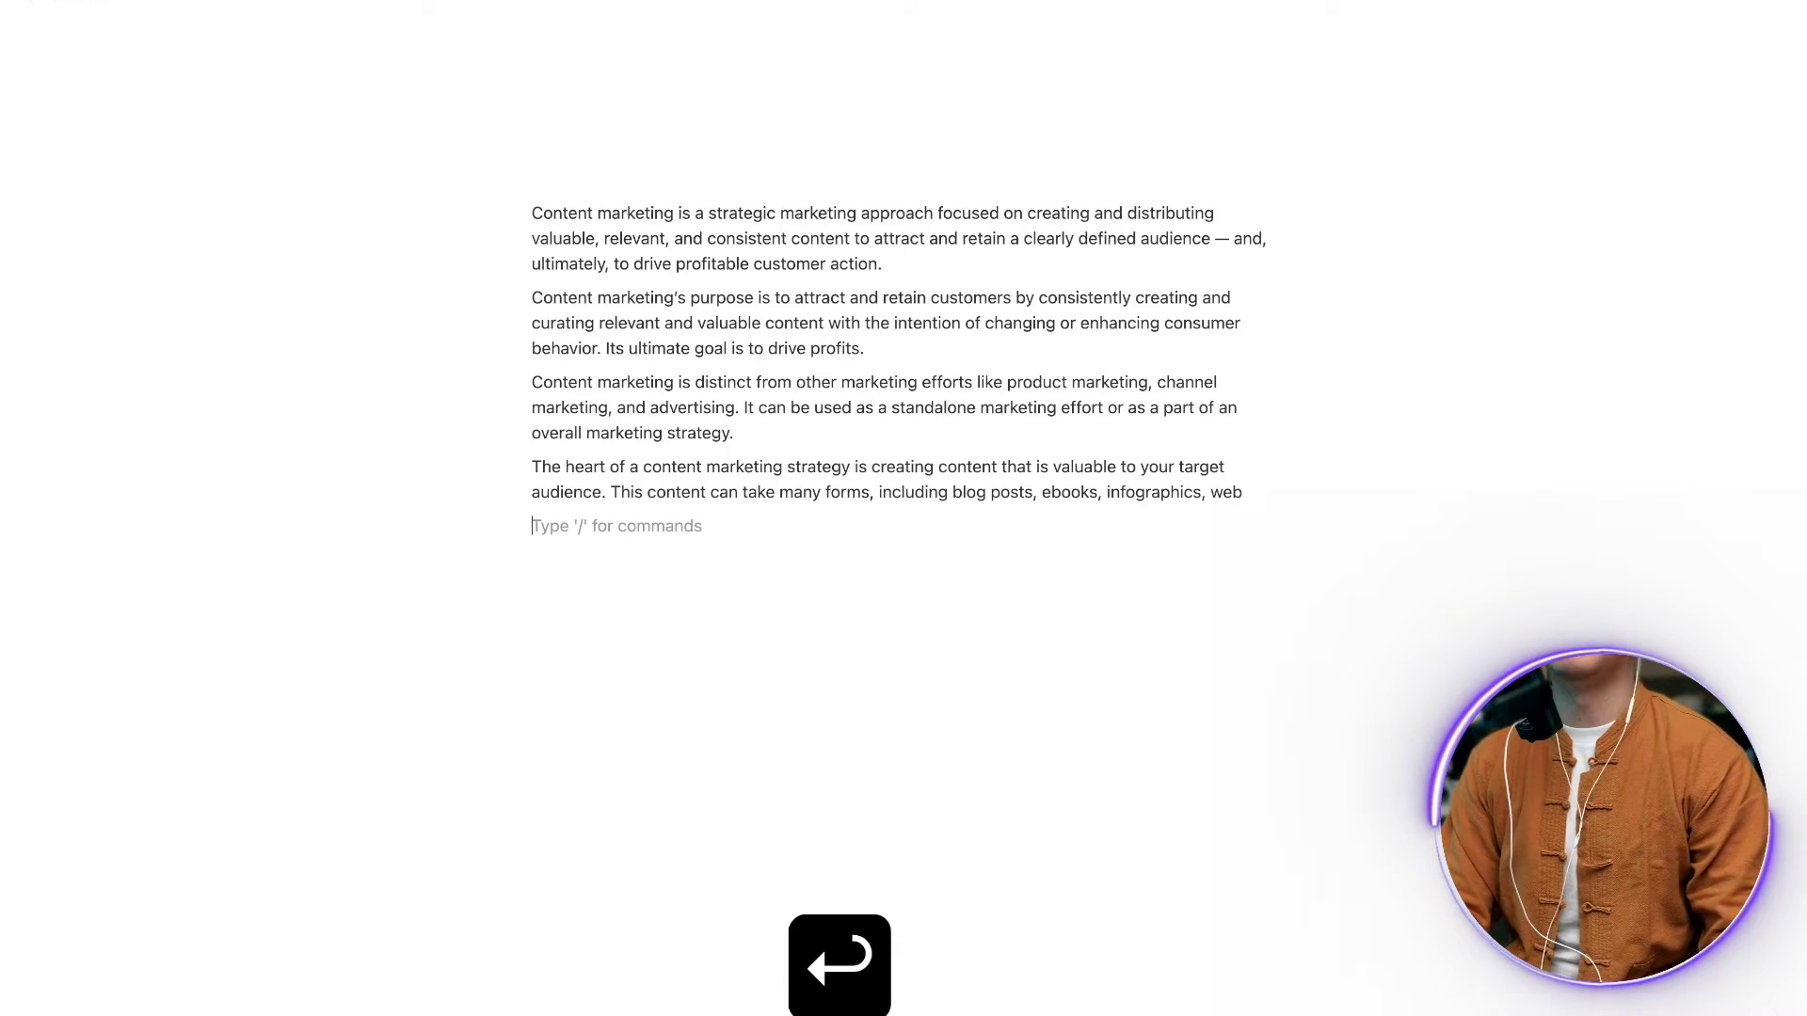
pyautogui.write('/4')
pyautogui.press('BackSpace')
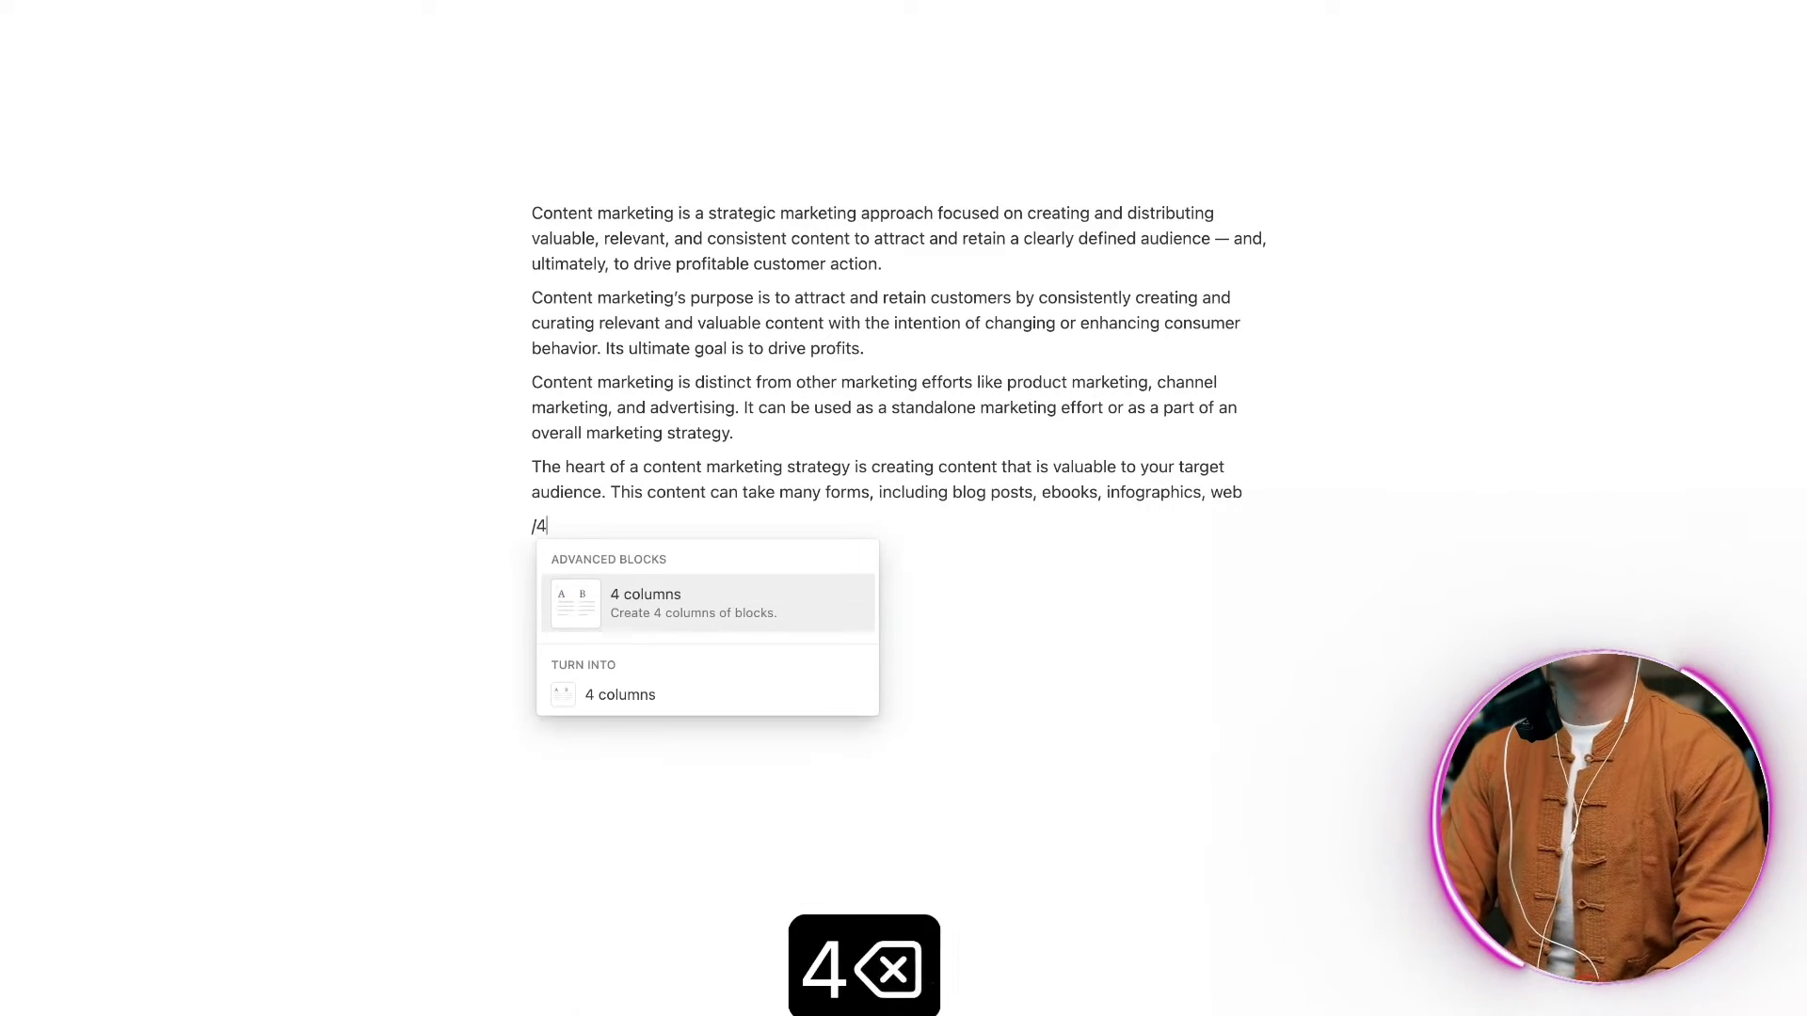
pyautogui.write('5 list of')
pyautogui.press('BackSpace')
pyautogui.press('BackSpace')
pyautogui.press('BackSpace')
pyautogui.press('BackSpace')
pyautogui.press('BackSpace')
pyautogui.press('BackSpace')
pyautogui.press('BackSpace')
pyautogui.press('BackSpace')
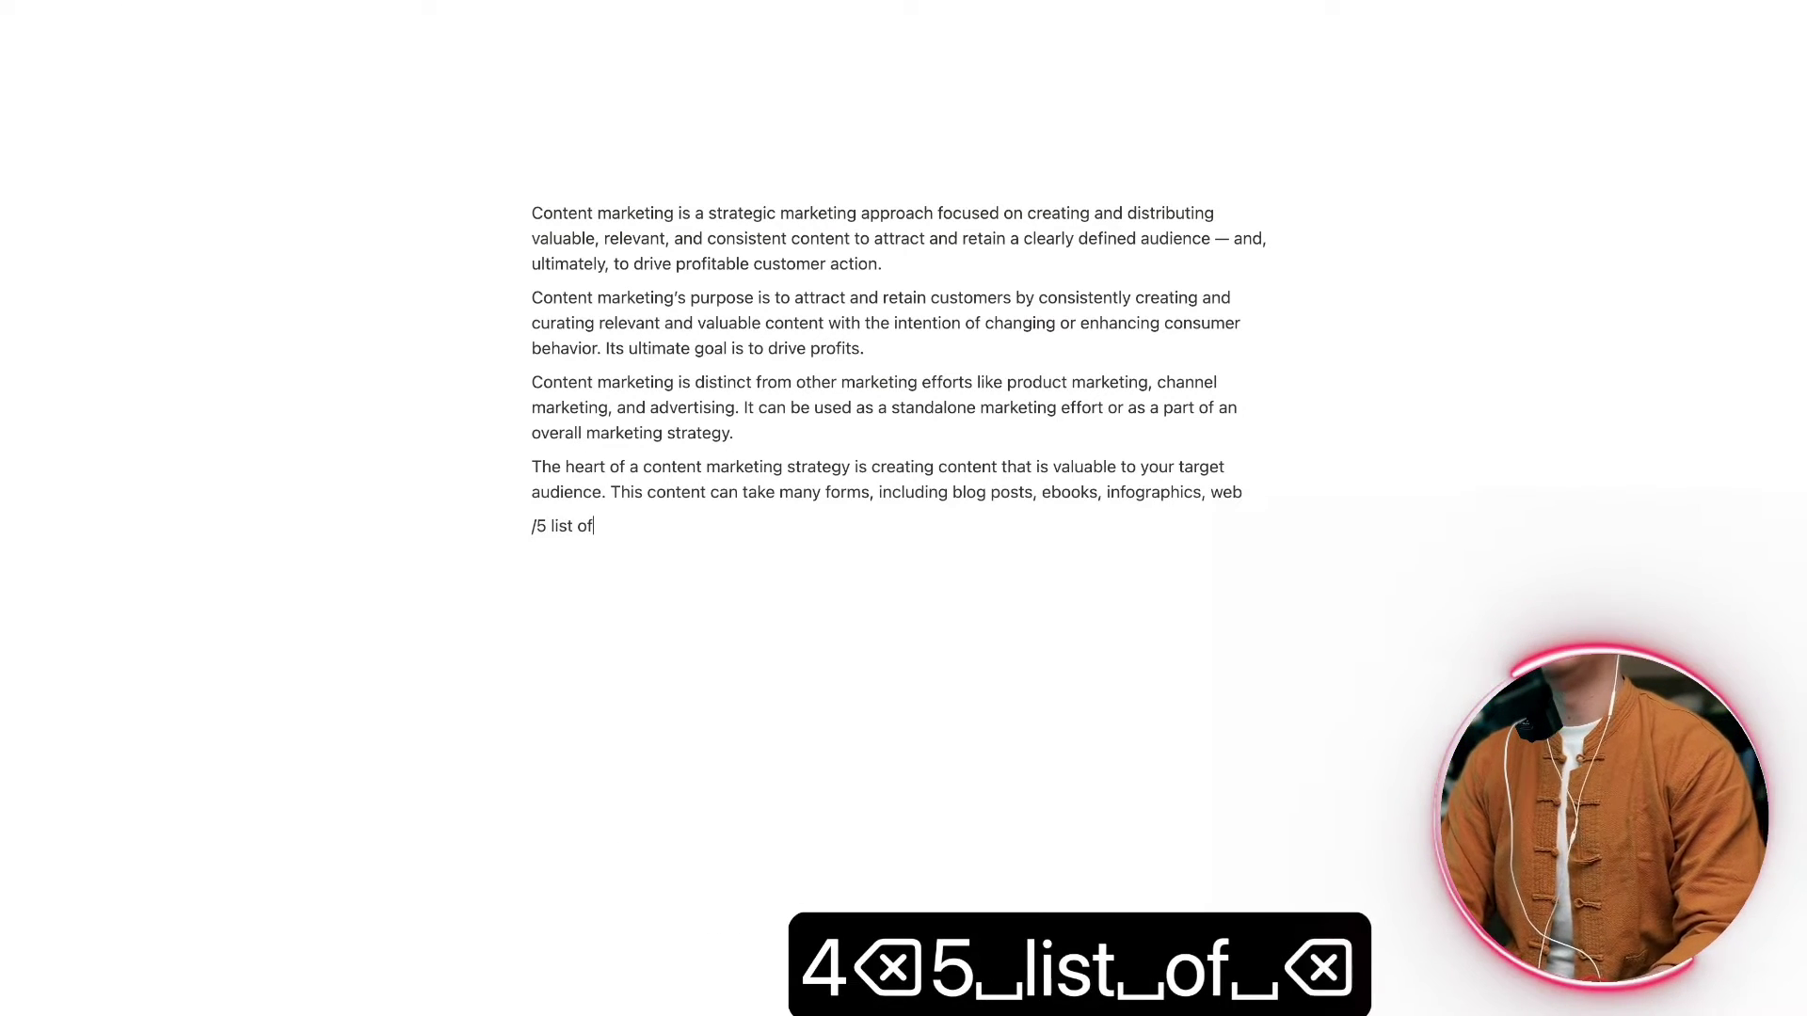
pyautogui.press('BackSpace')
pyautogui.press('BackSpace')
pyautogui.press('BackSpace')
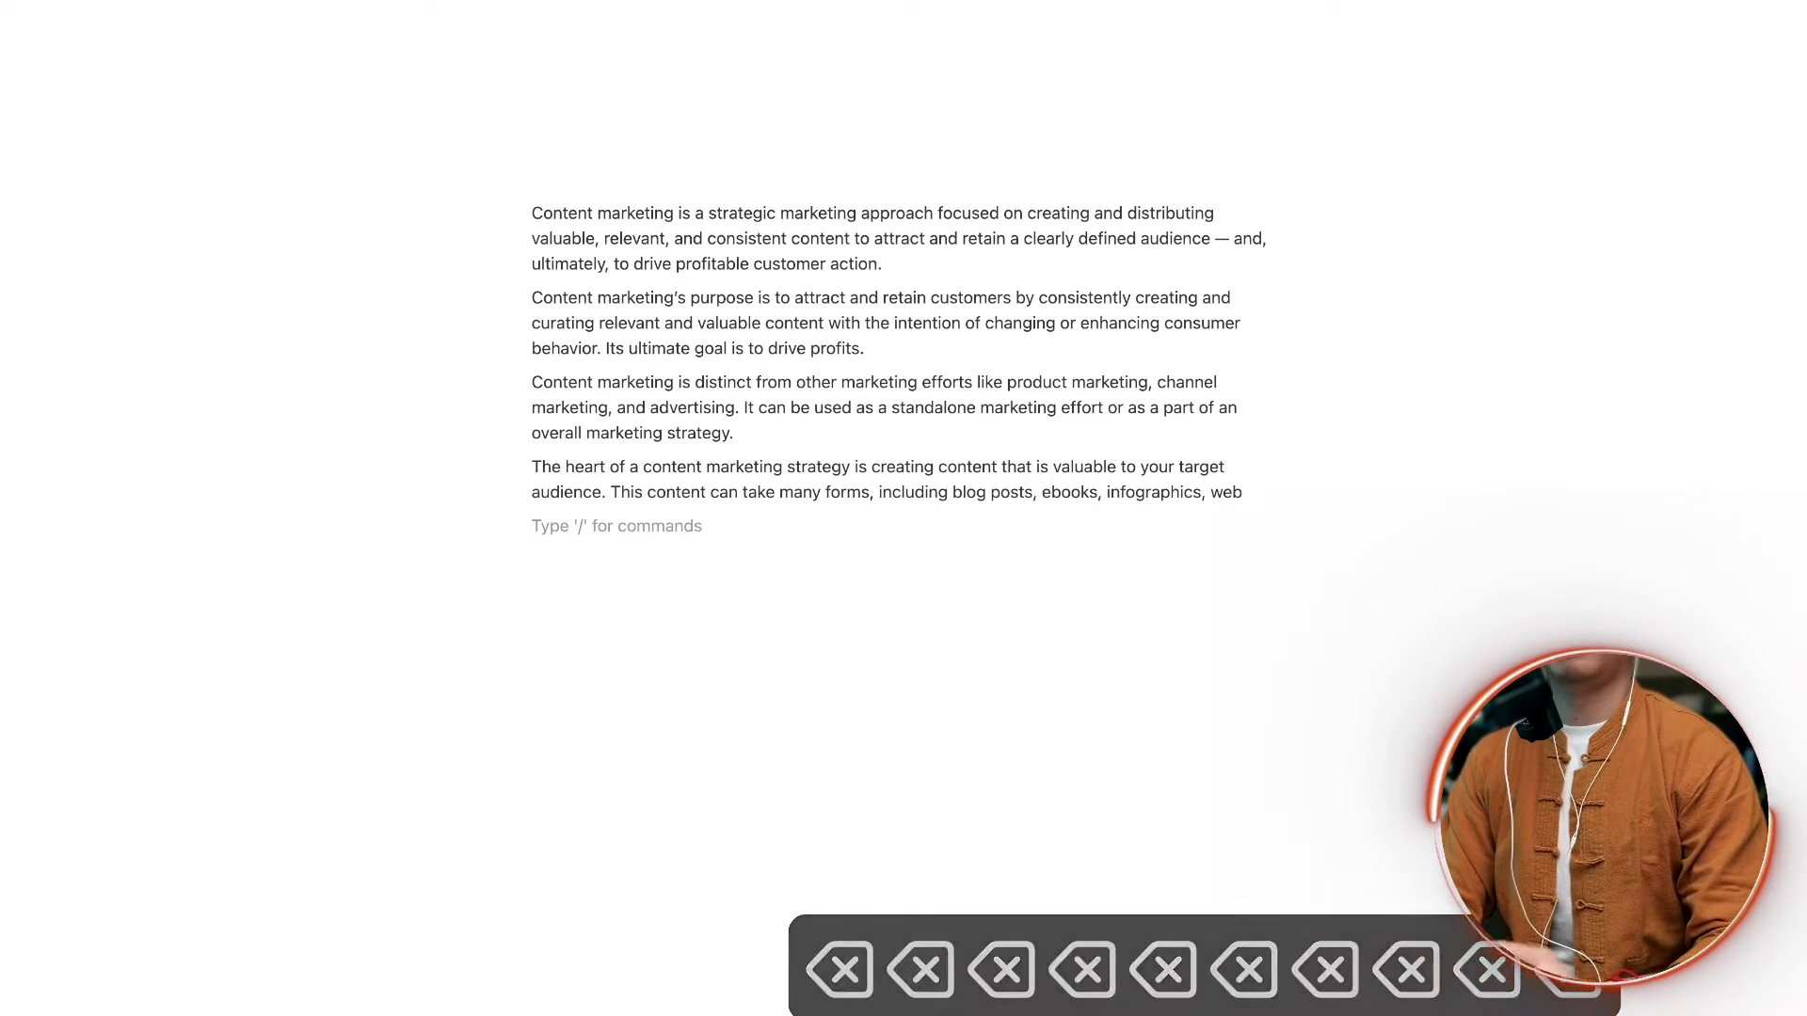
pyautogui.write('/')
pyautogui.press('Return')
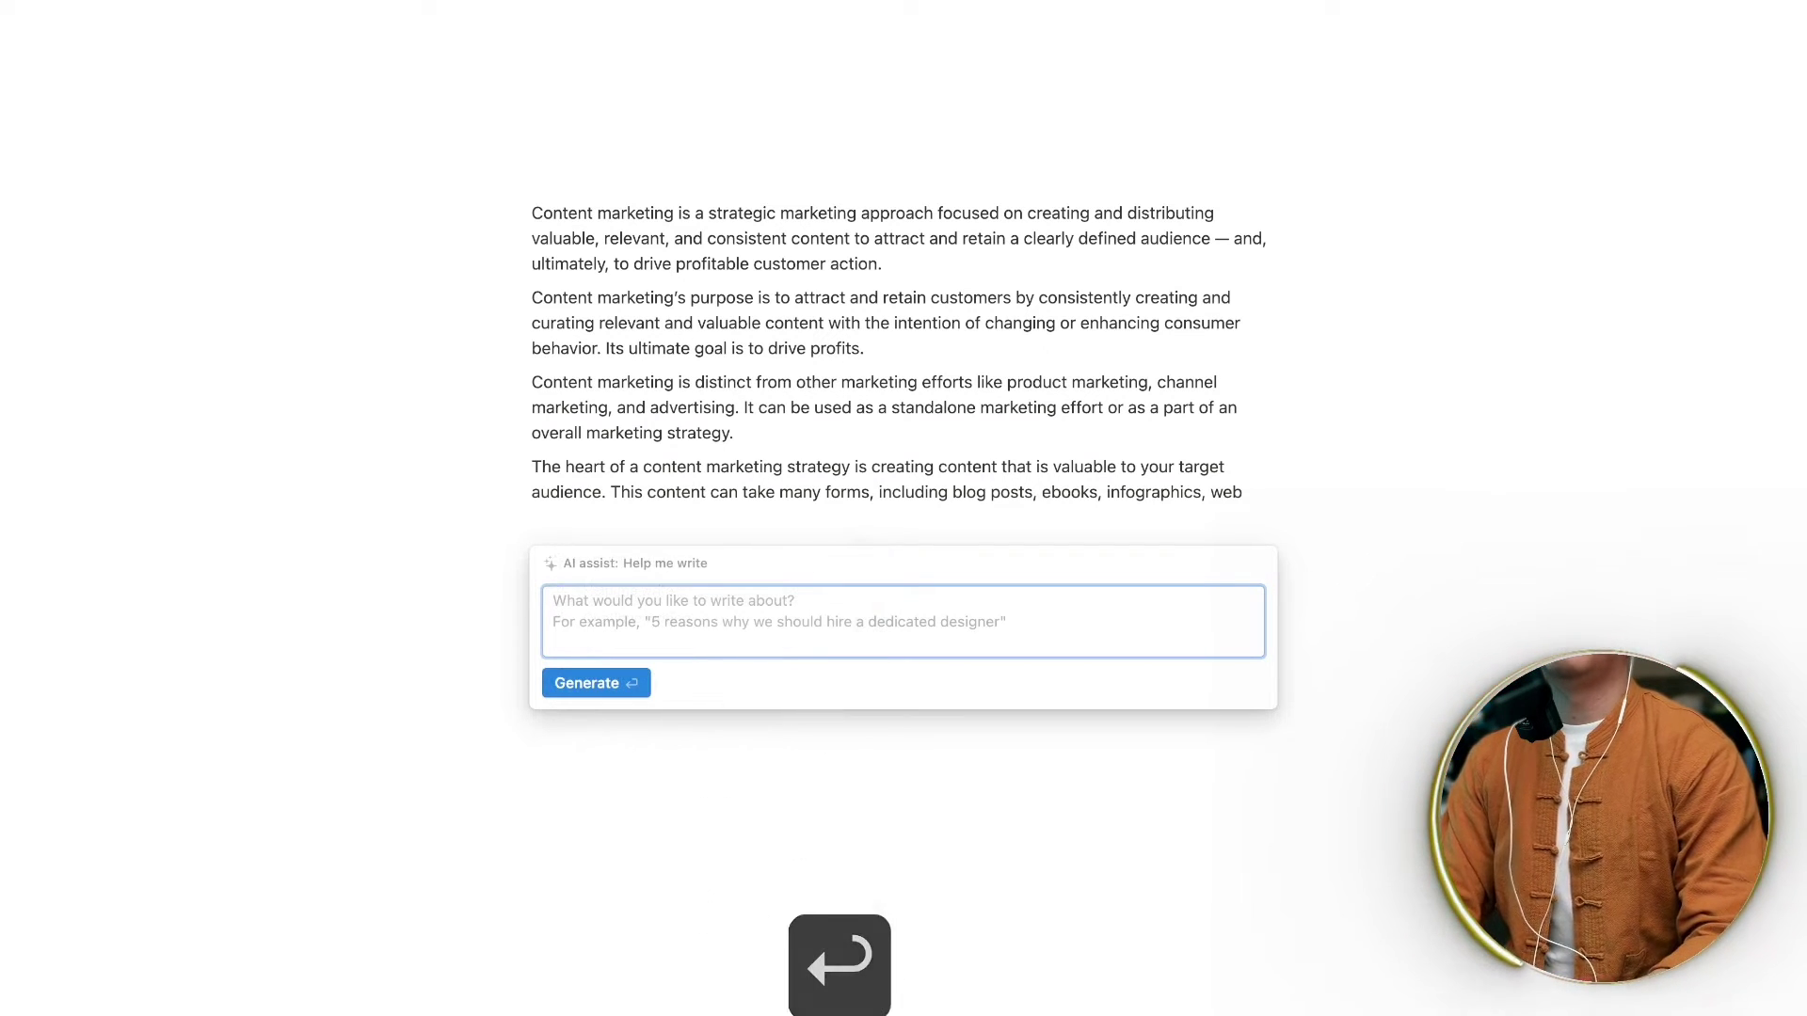
pyautogui.write('5 list of ')
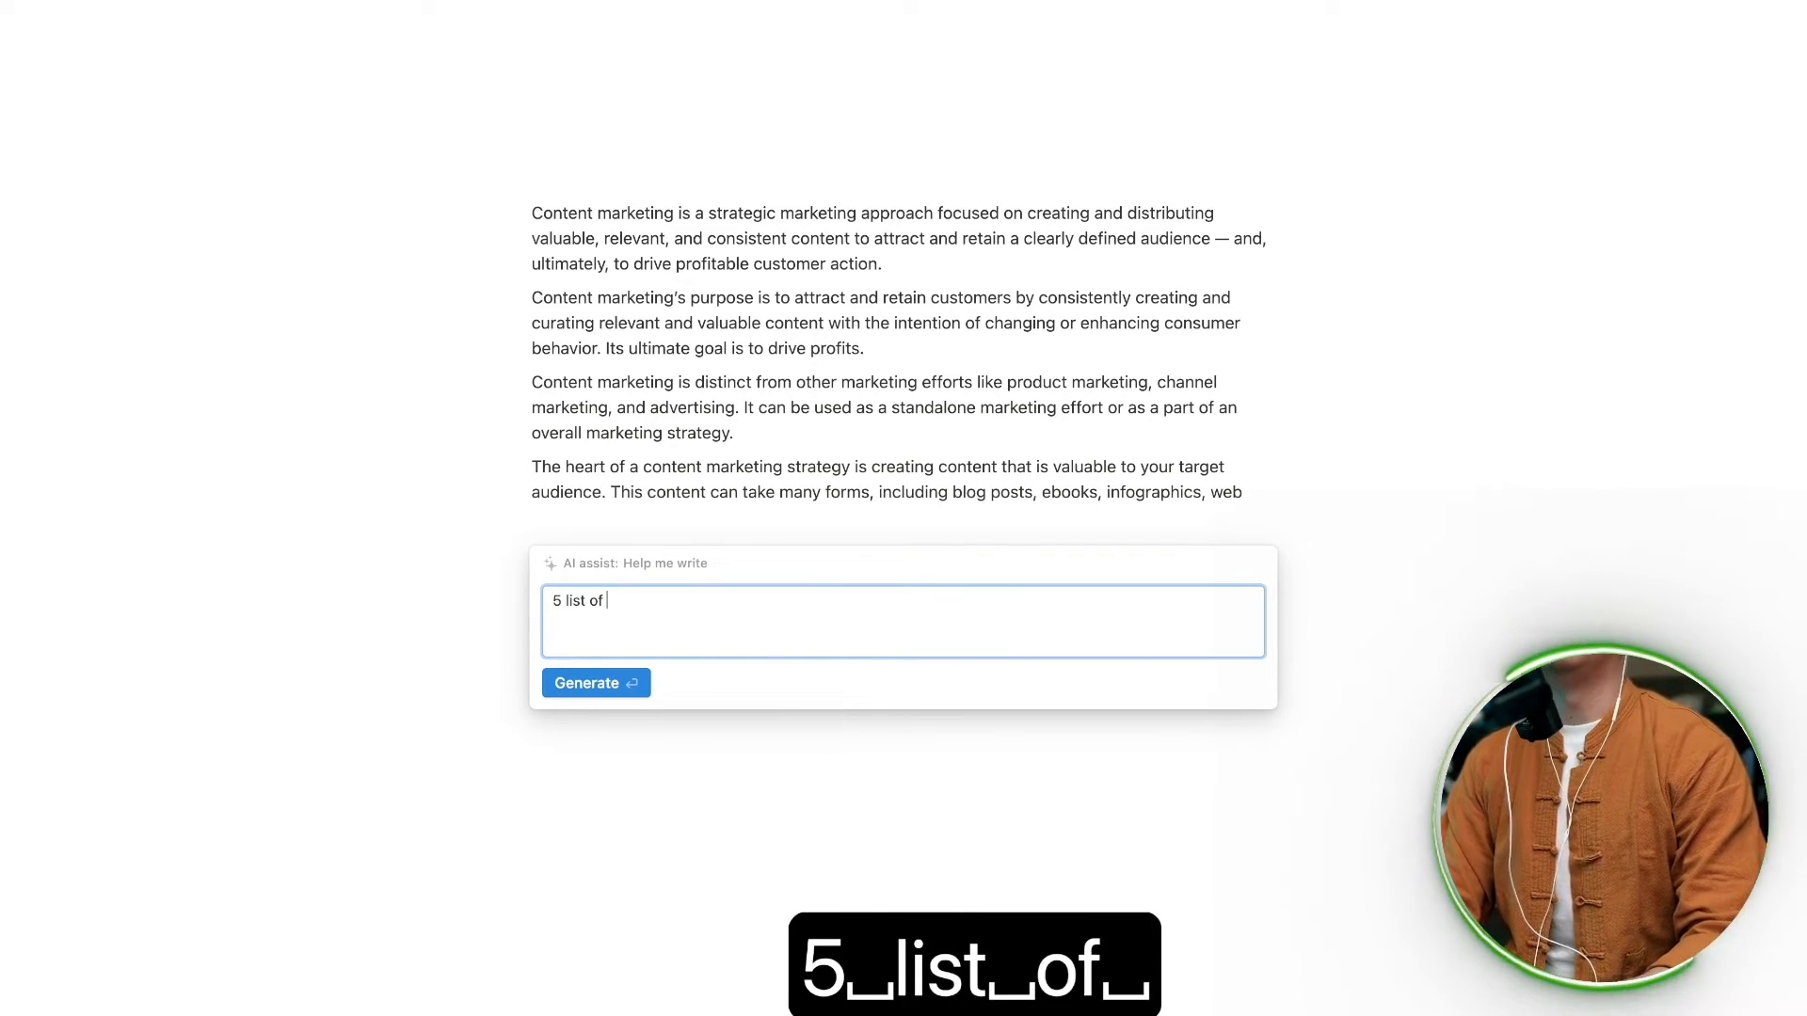
pyautogui.write('bra')
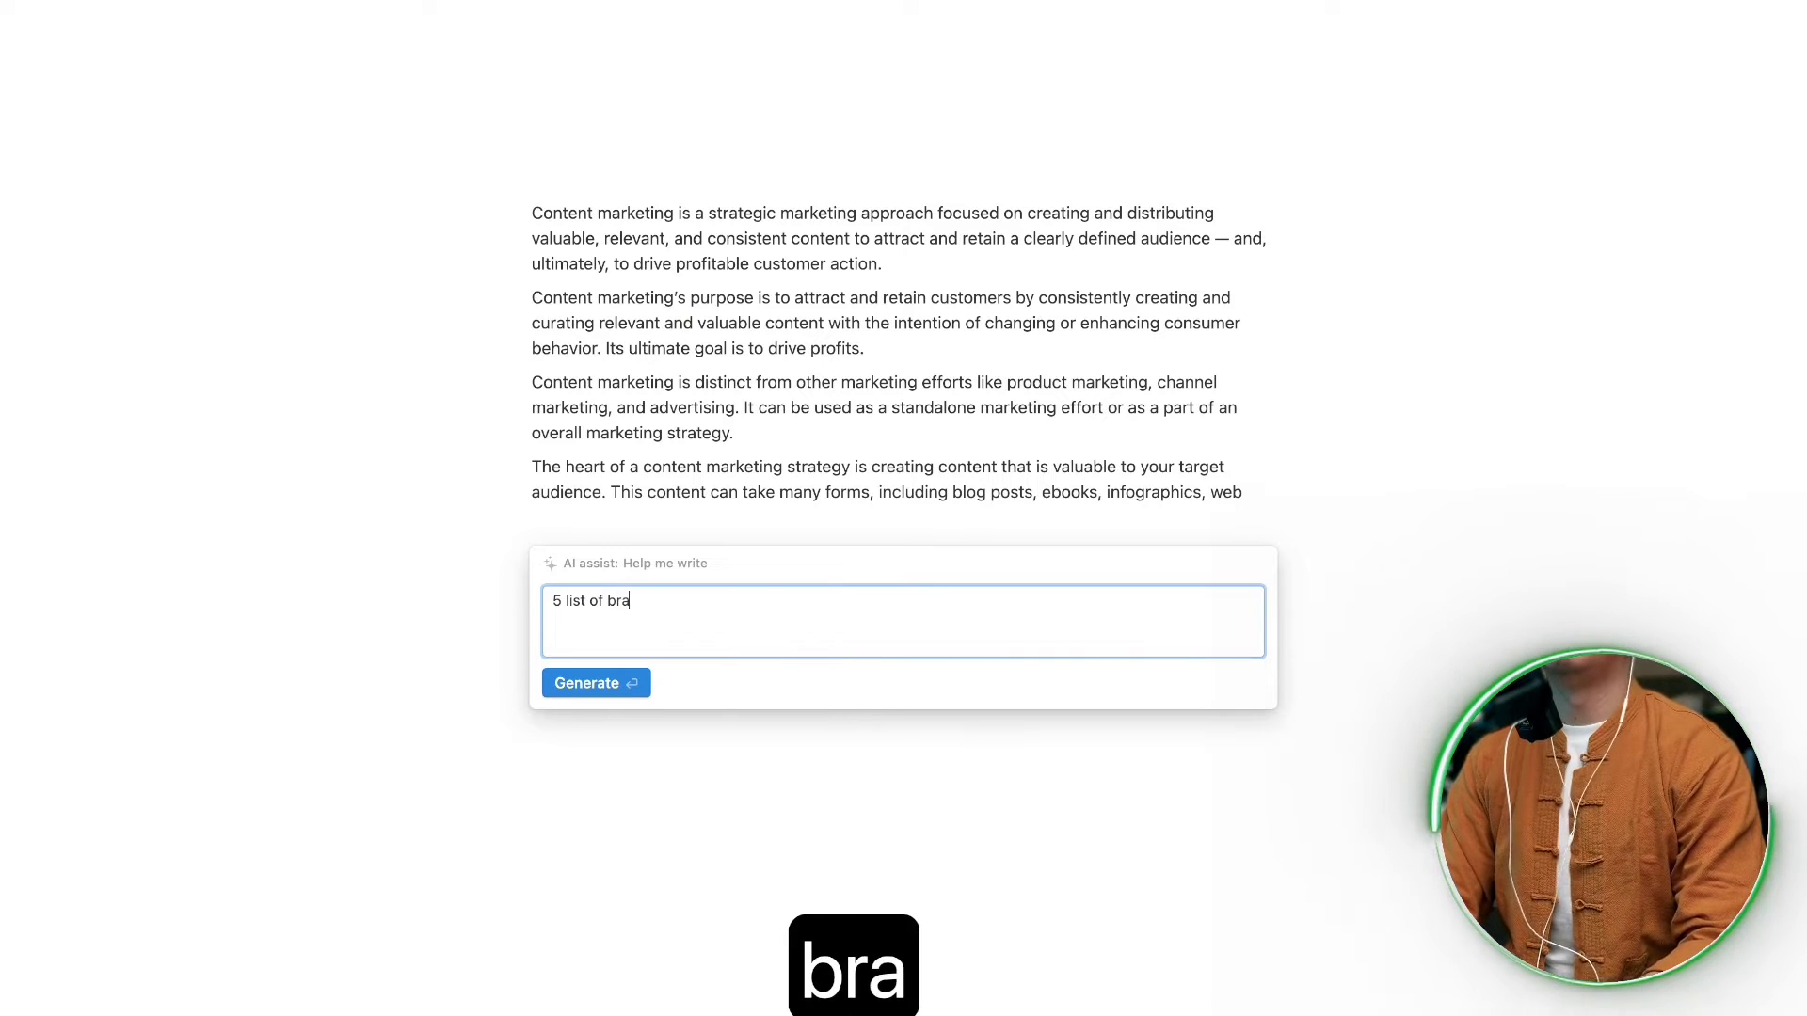
pyautogui.write('nding')
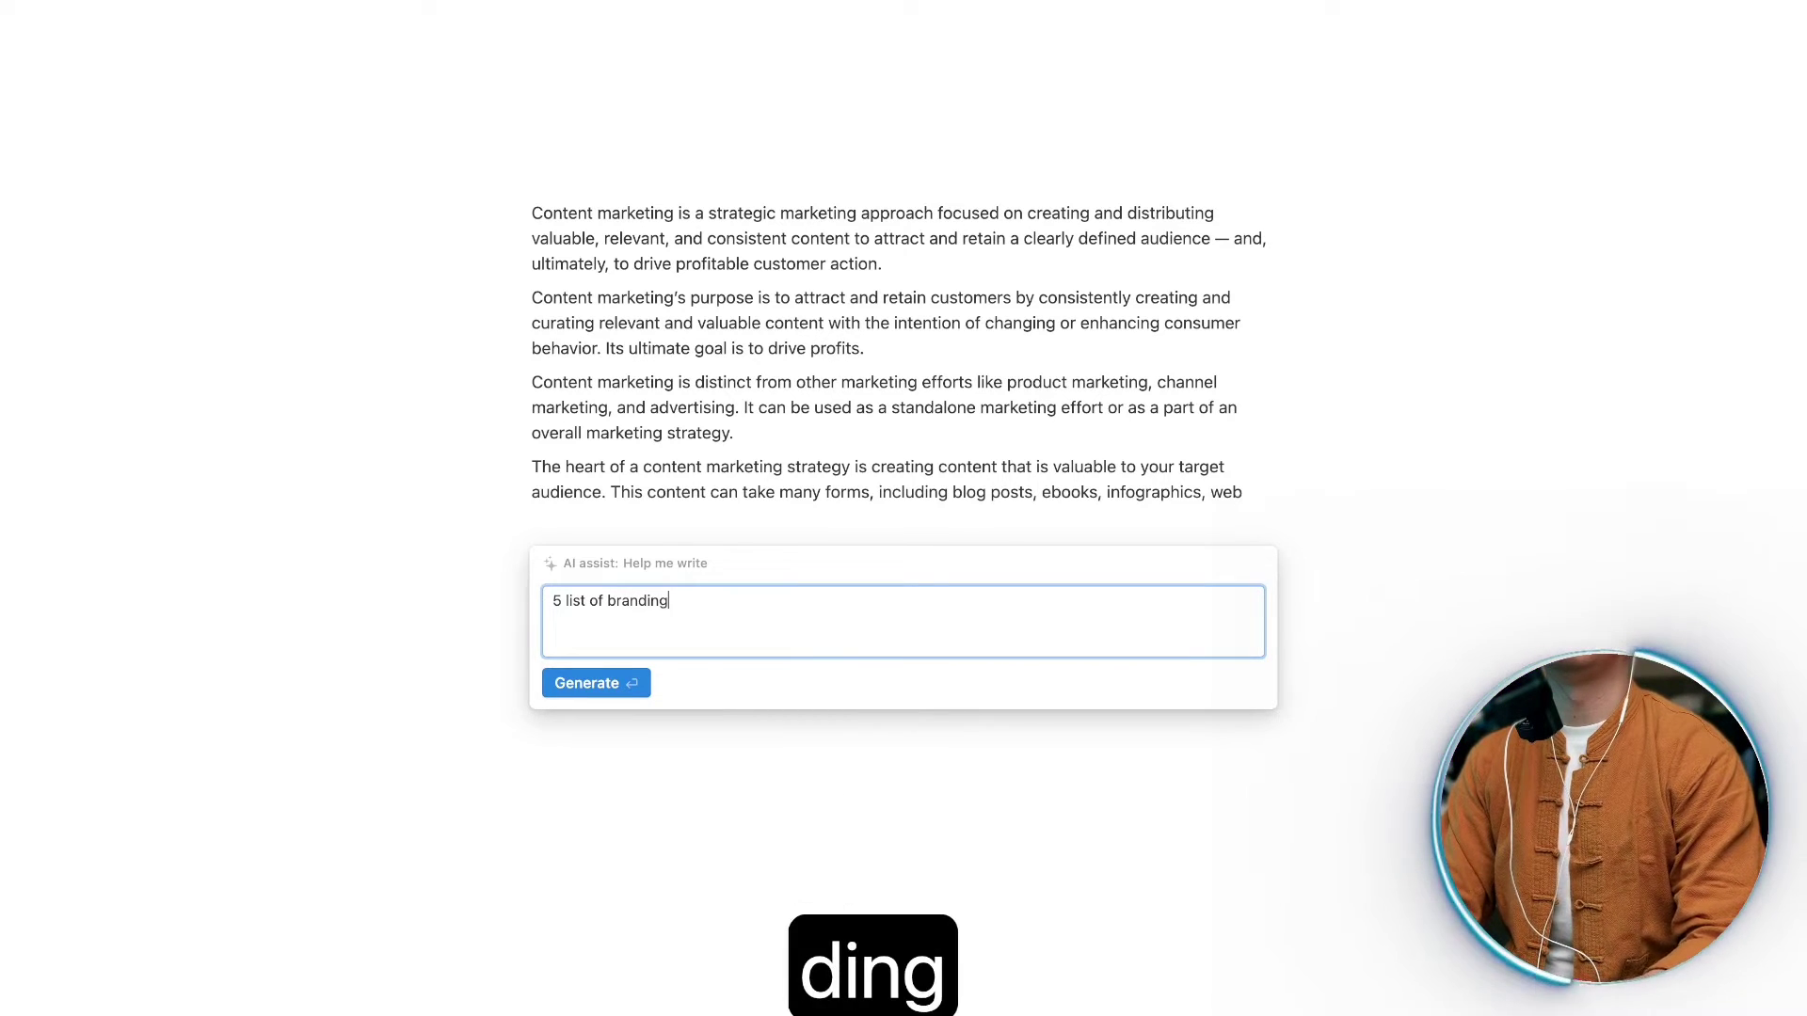
pyautogui.press('Return')
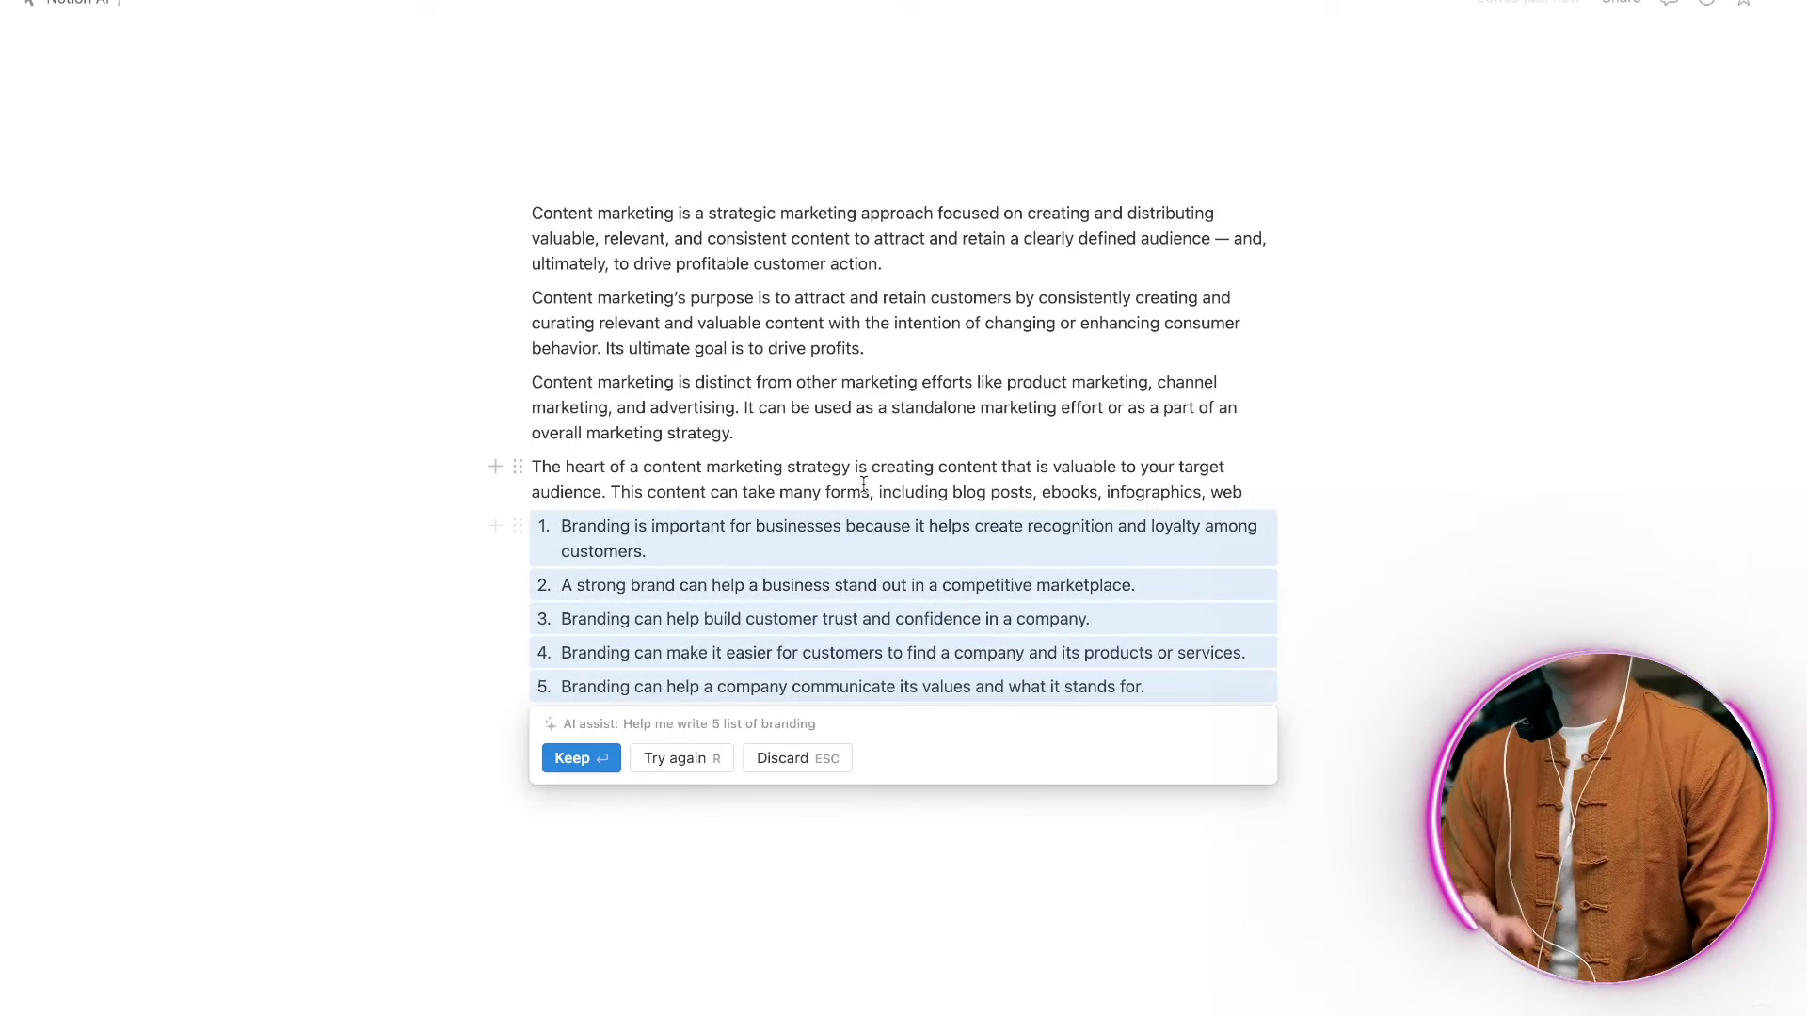
# - Keep the five-item branding list and select all text from the first paragraph through item 5
pyautogui.moveTo(625, 234); pyautogui.dragTo(828, 466)
pyautogui.press('Return')
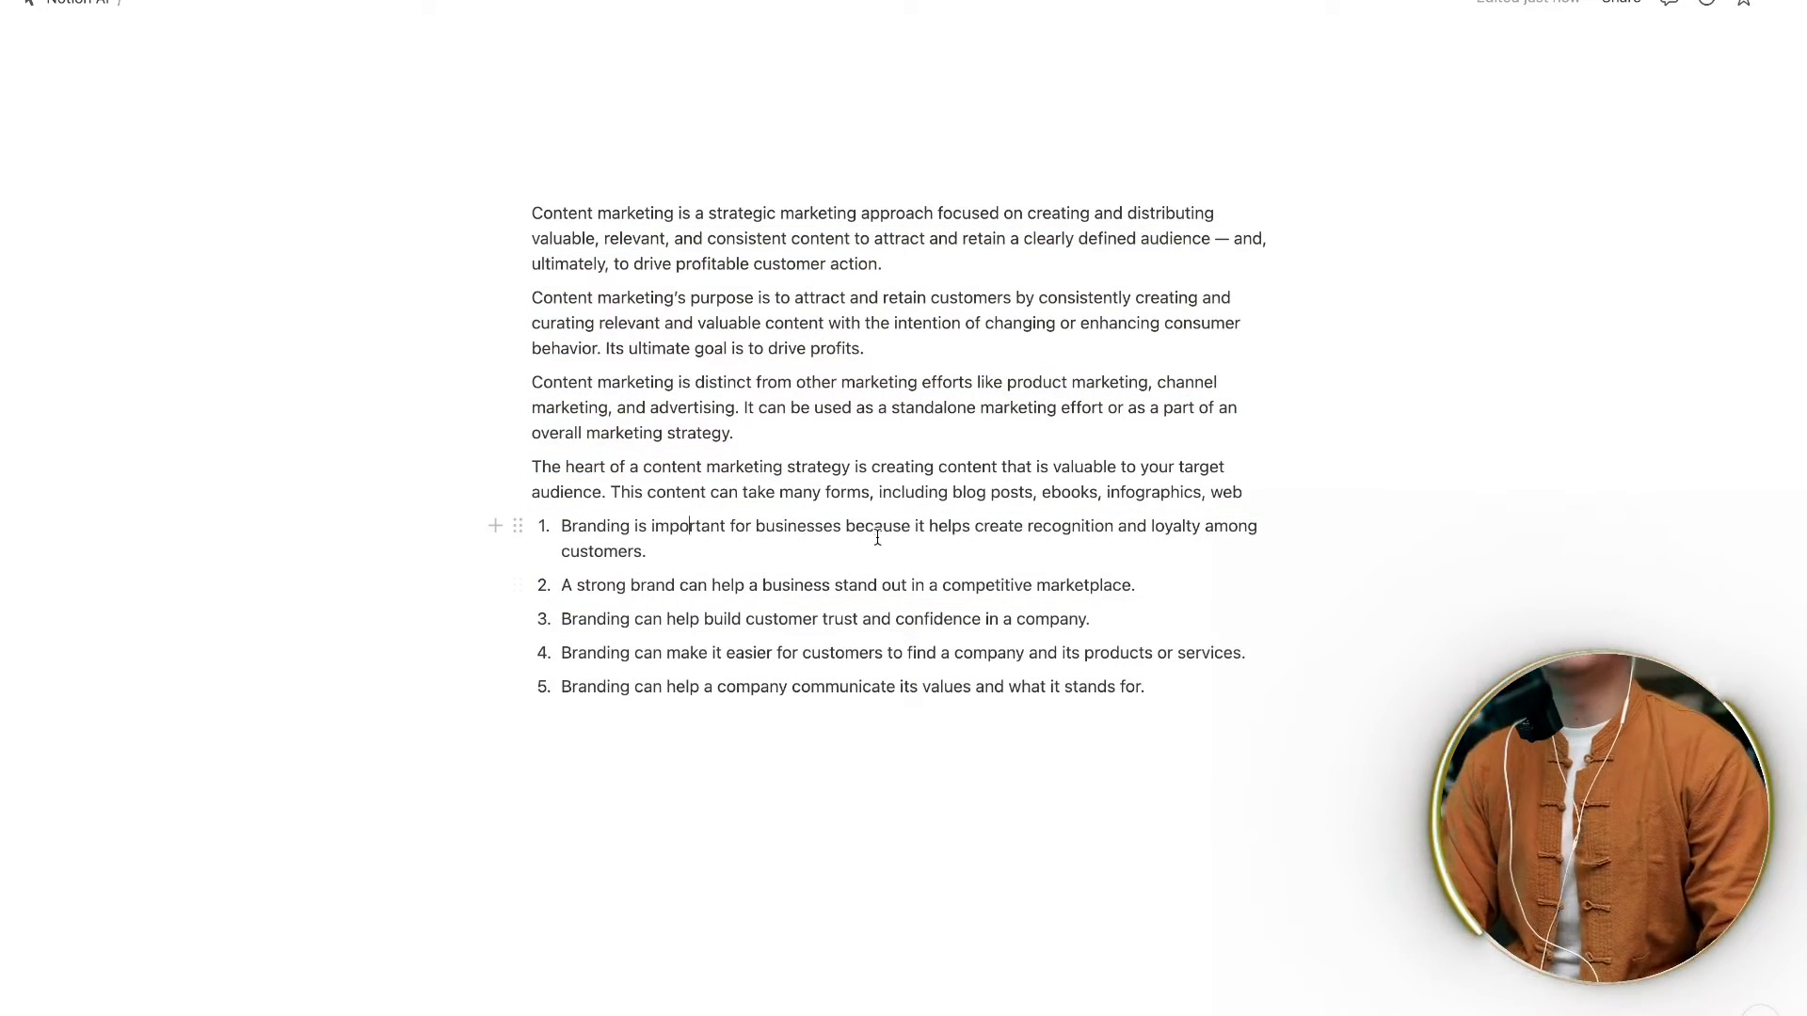
pyautogui.moveTo(680, 533); pyautogui.dragTo(1189, 690)
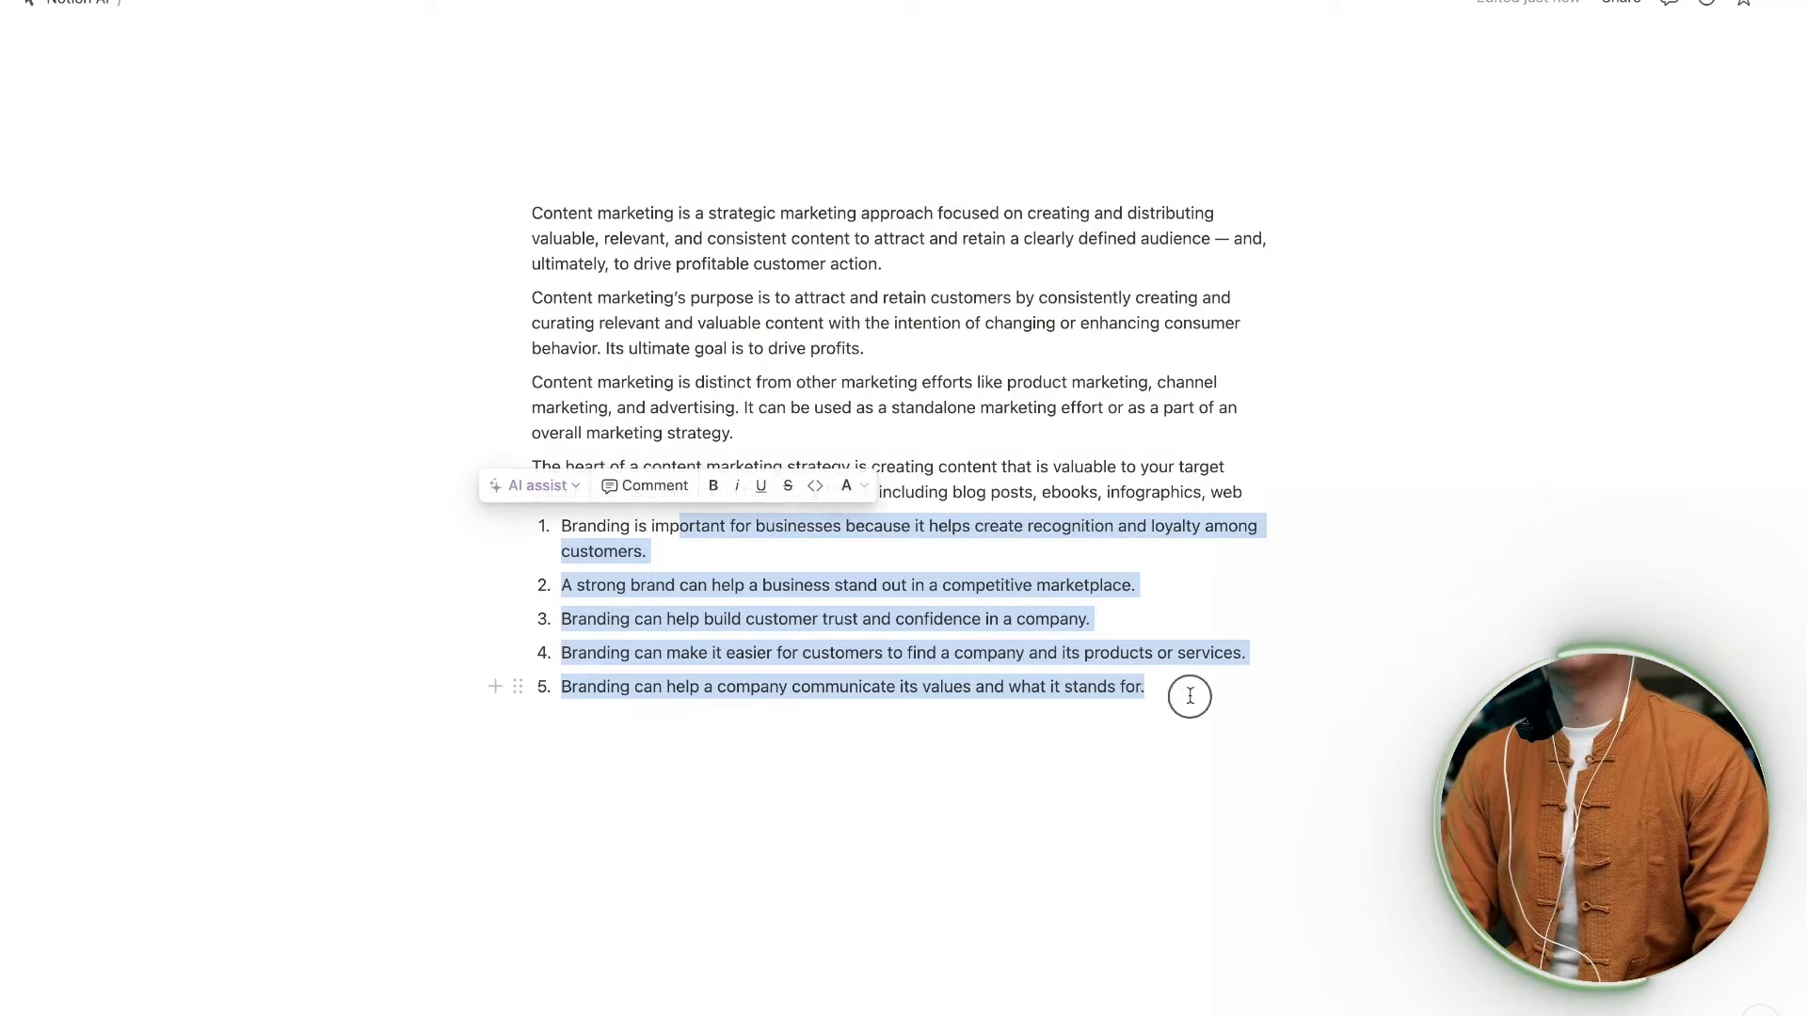
pyautogui.click(1191, 695)
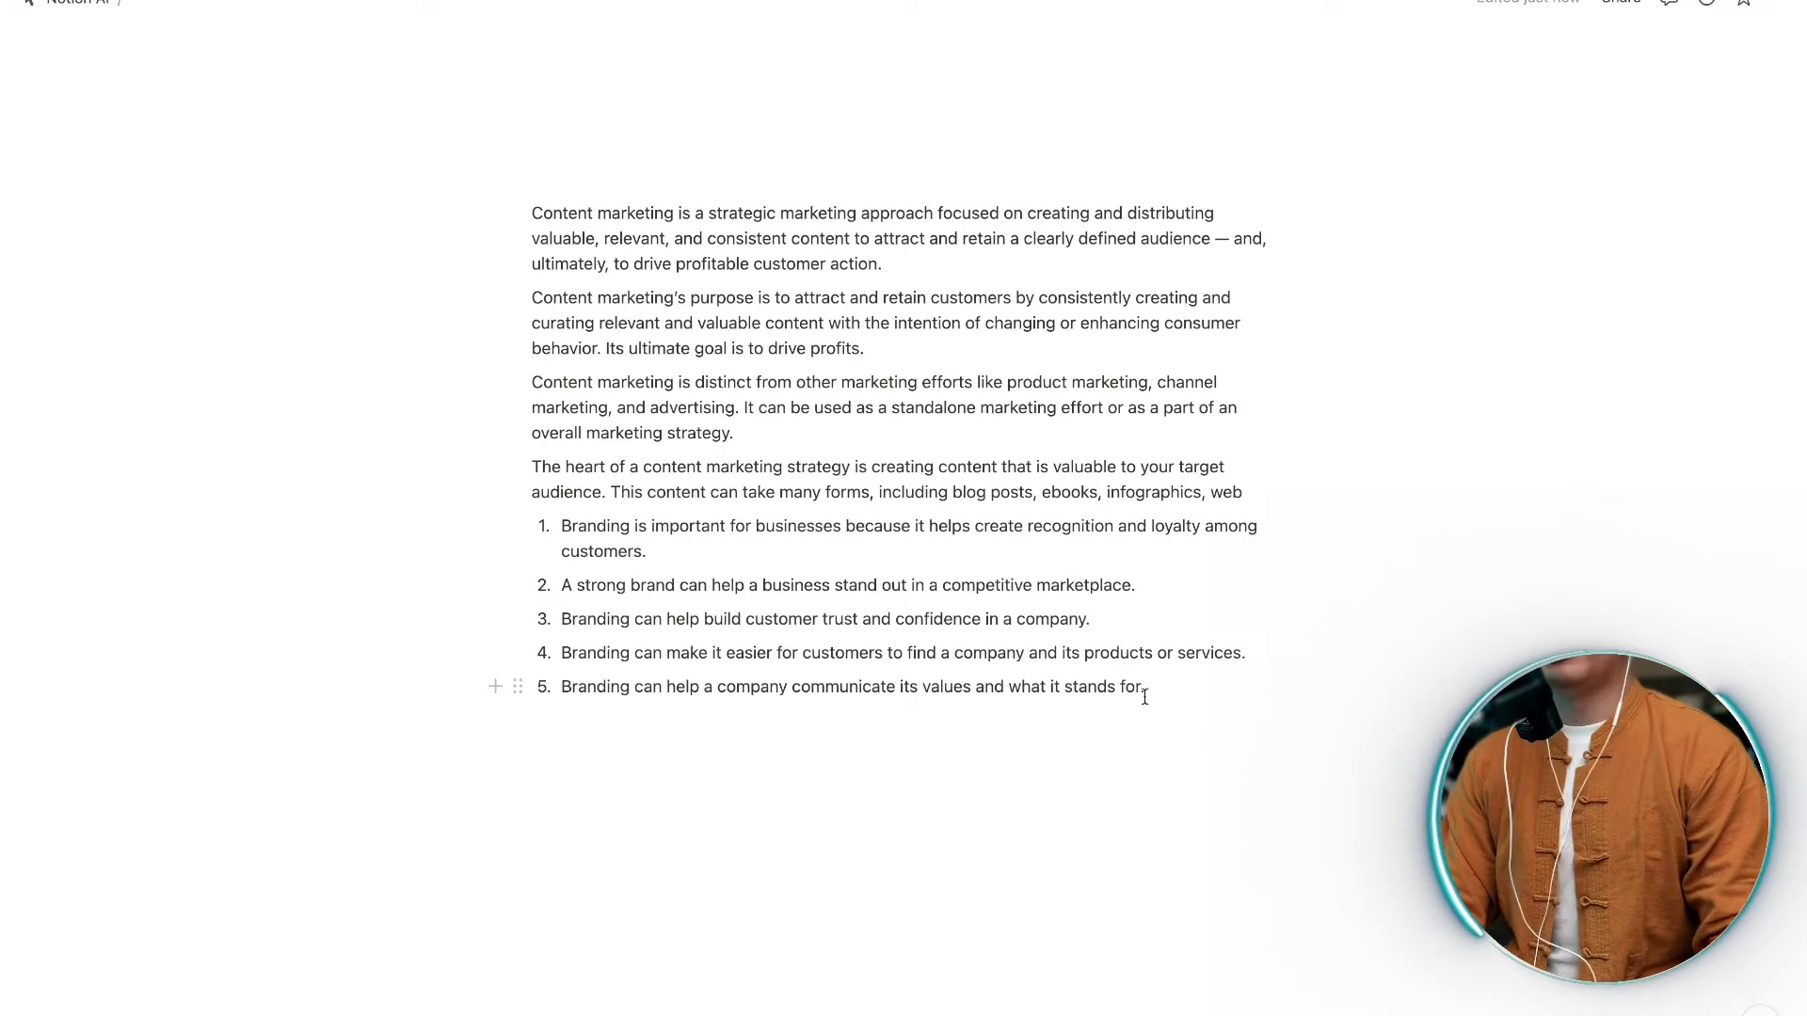
pyautogui.moveTo(1157, 692); pyautogui.dragTo(533, 212)
# - Clear the page and ask Help me write for a 'summary of Karma by sadhguru'
pyautogui.press('BackSpace')
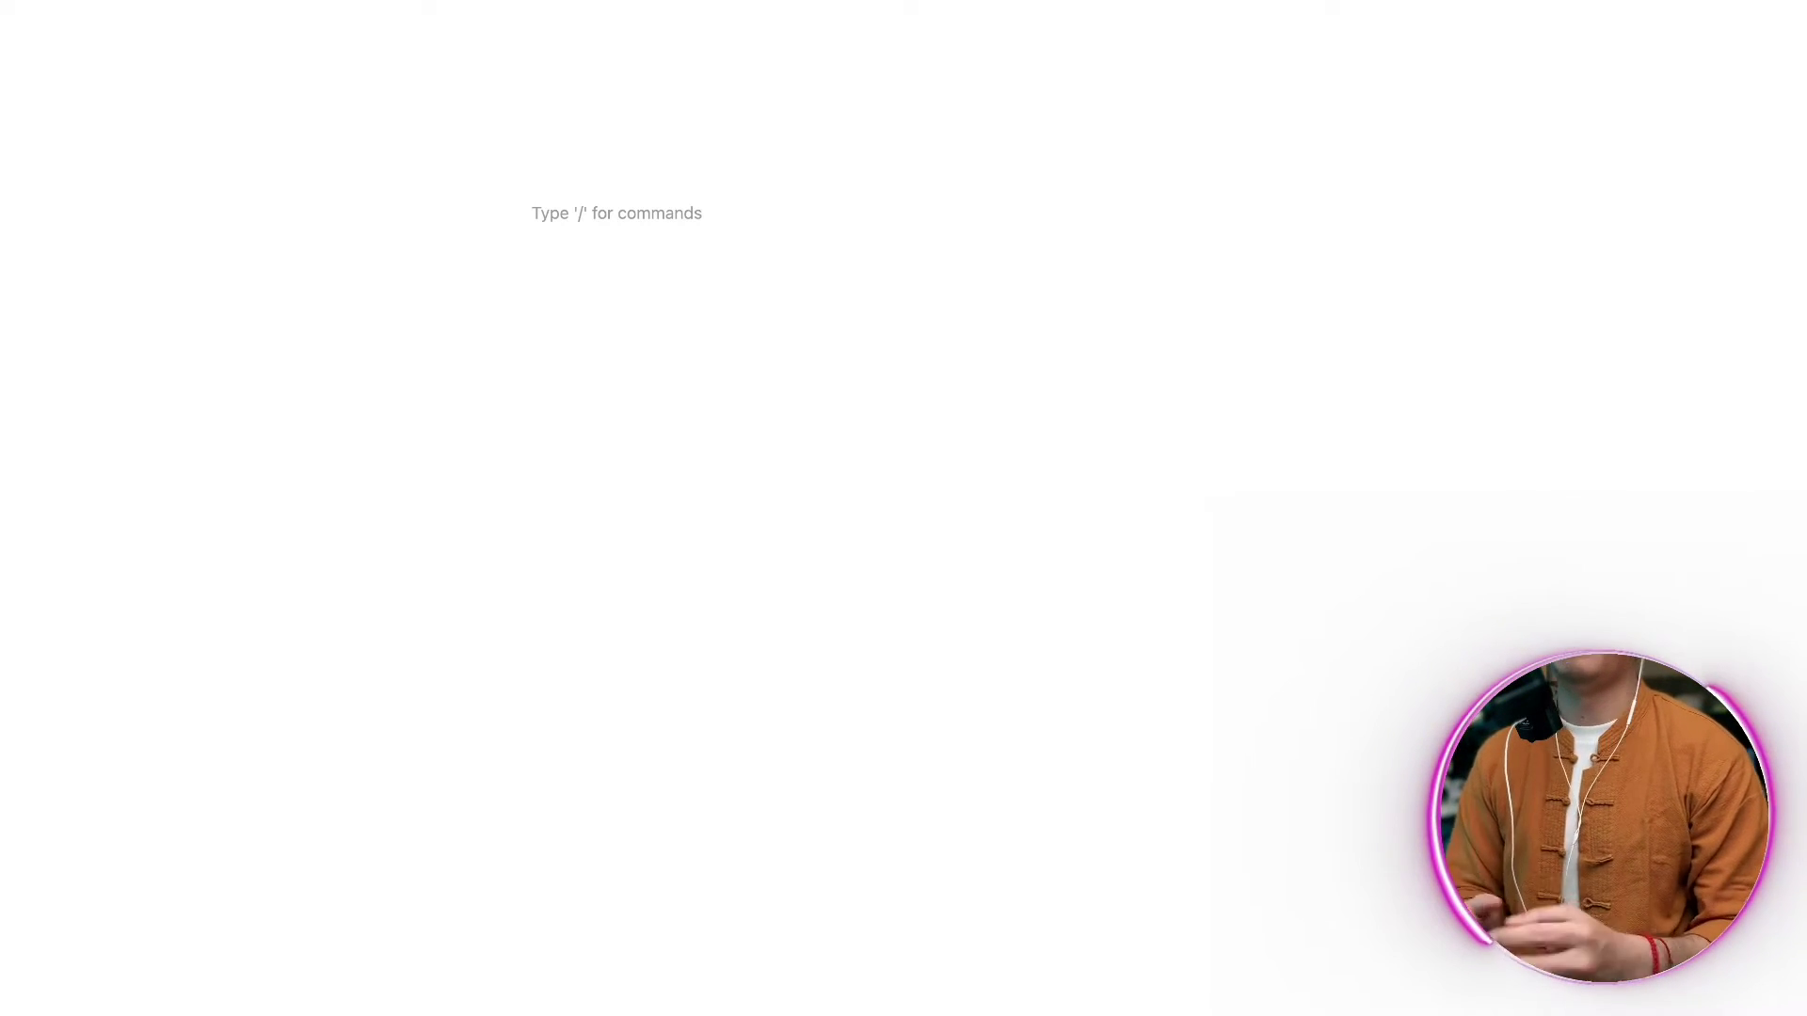
pyautogui.write('/')
pyautogui.press('Return')
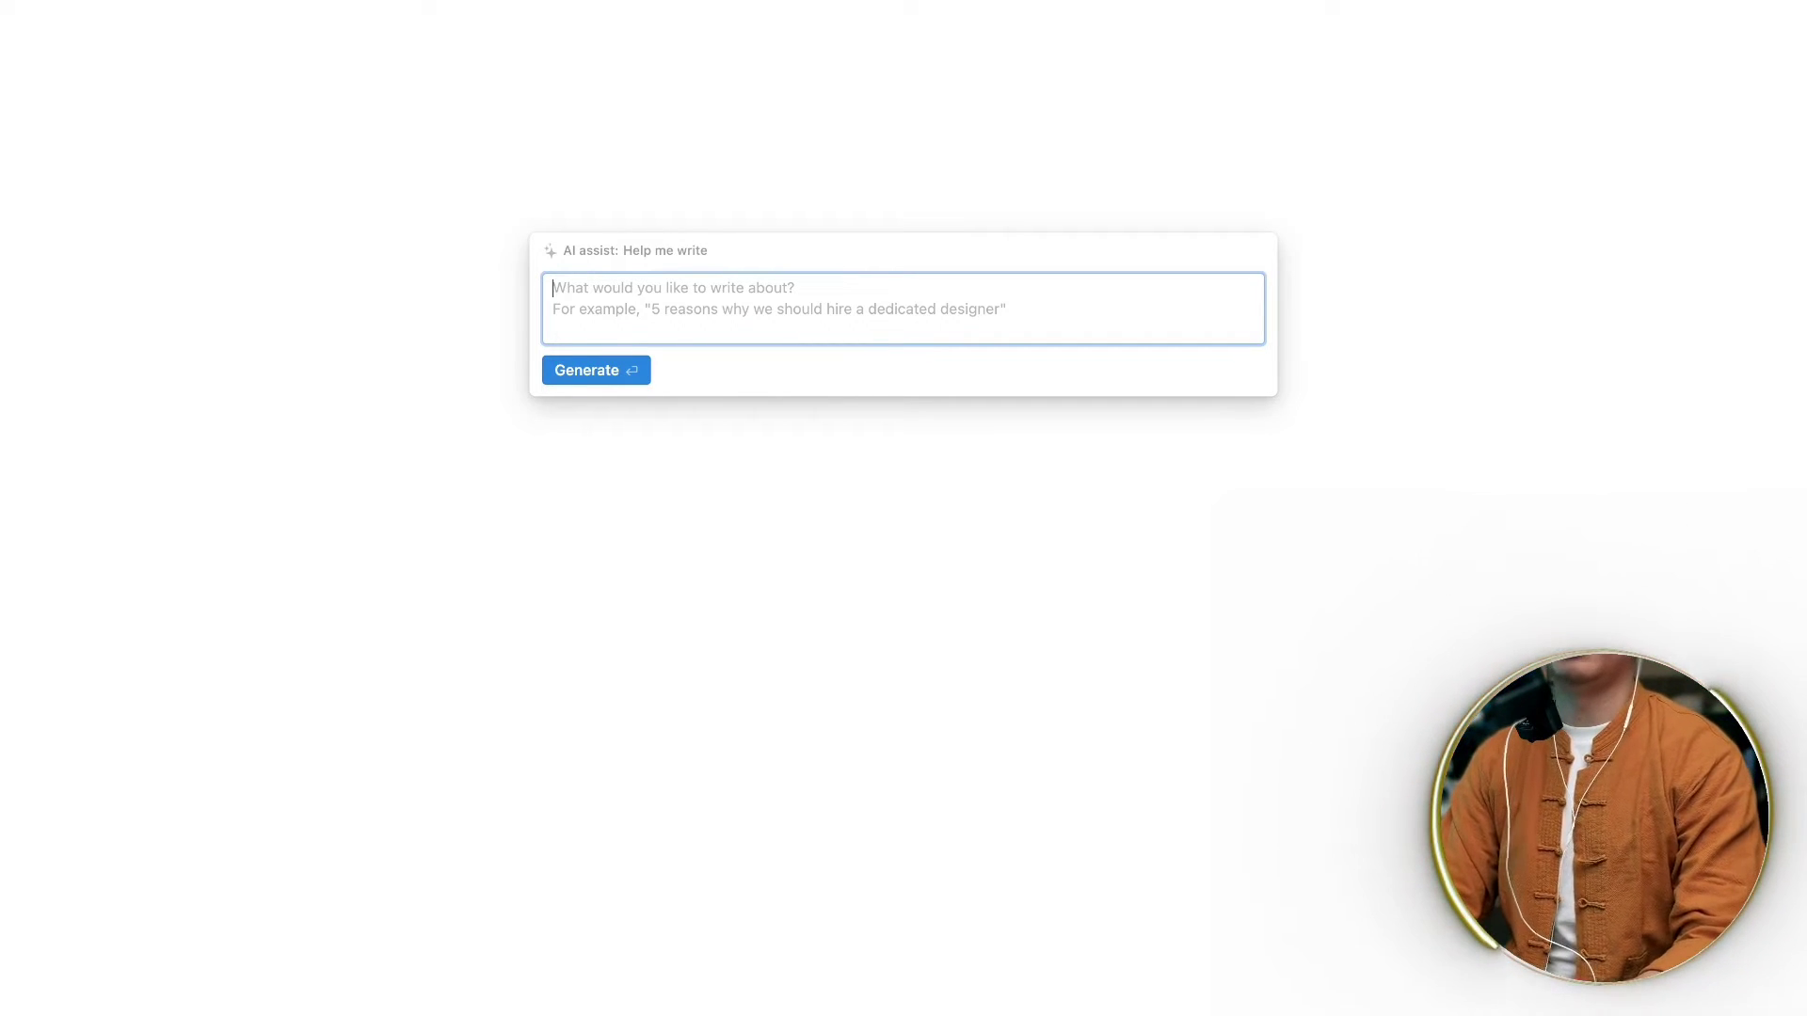
pyautogui.write('summary ')
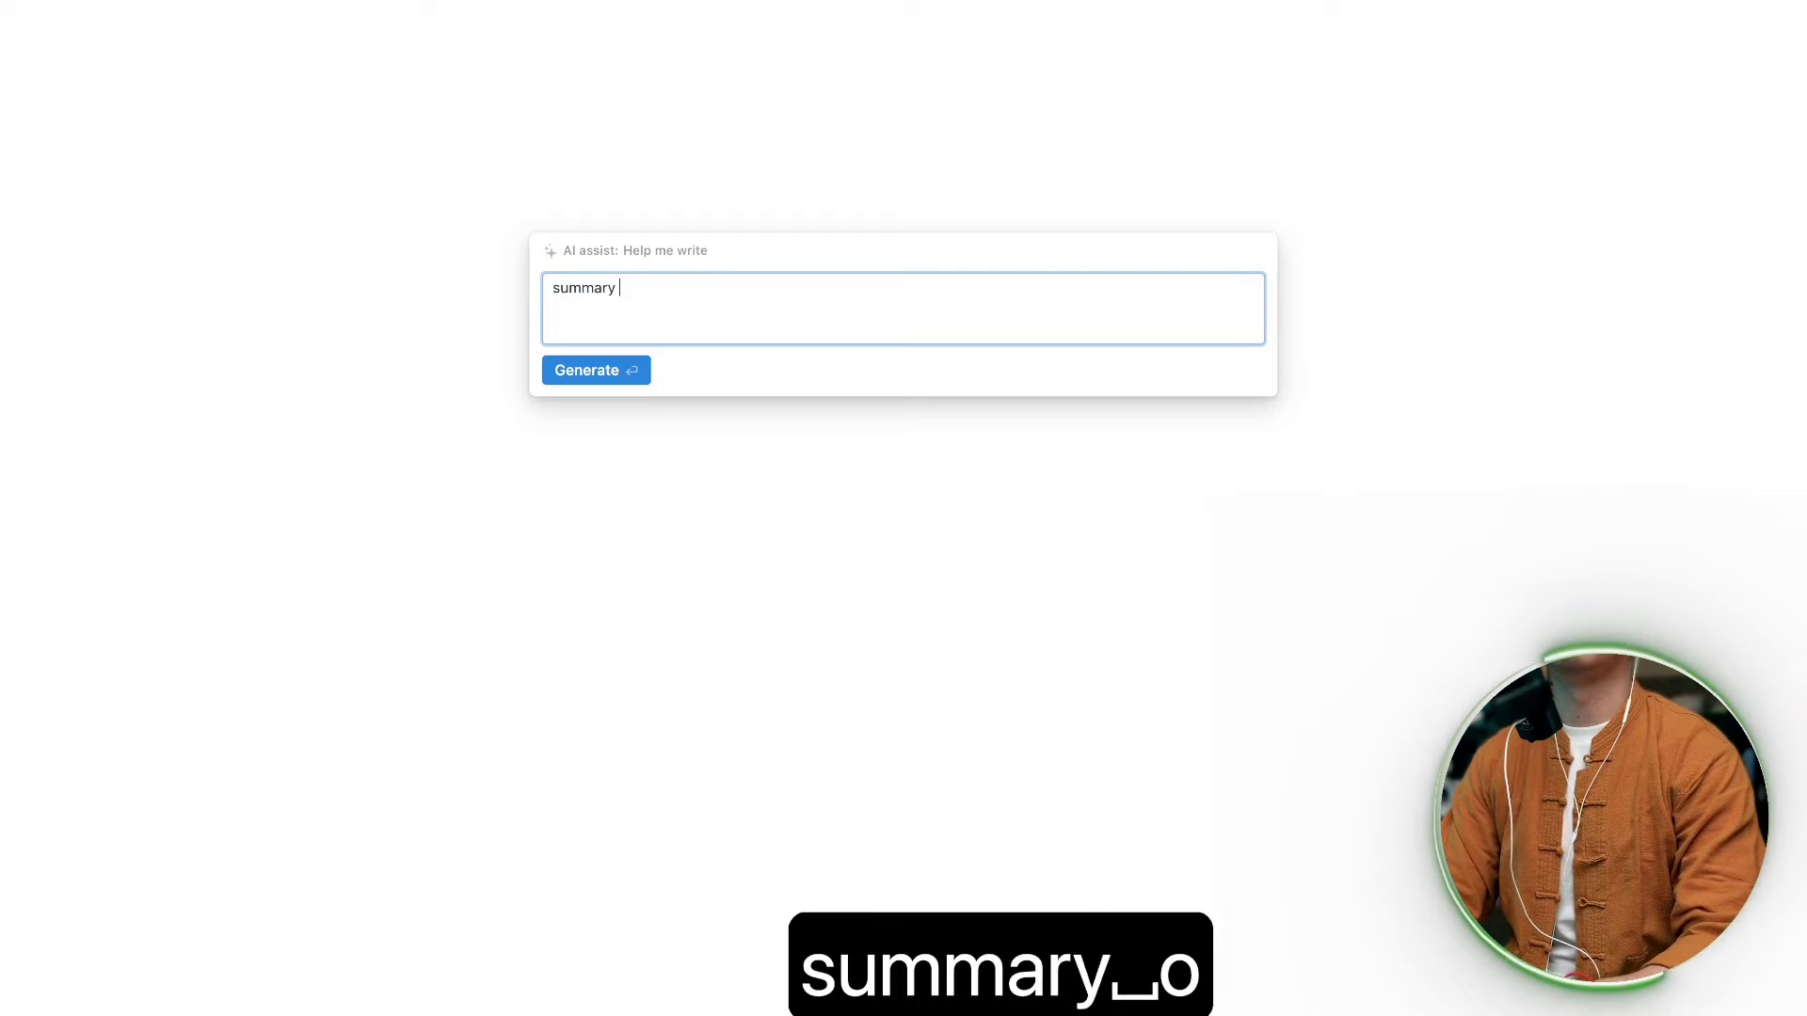
pyautogui.write('of S')
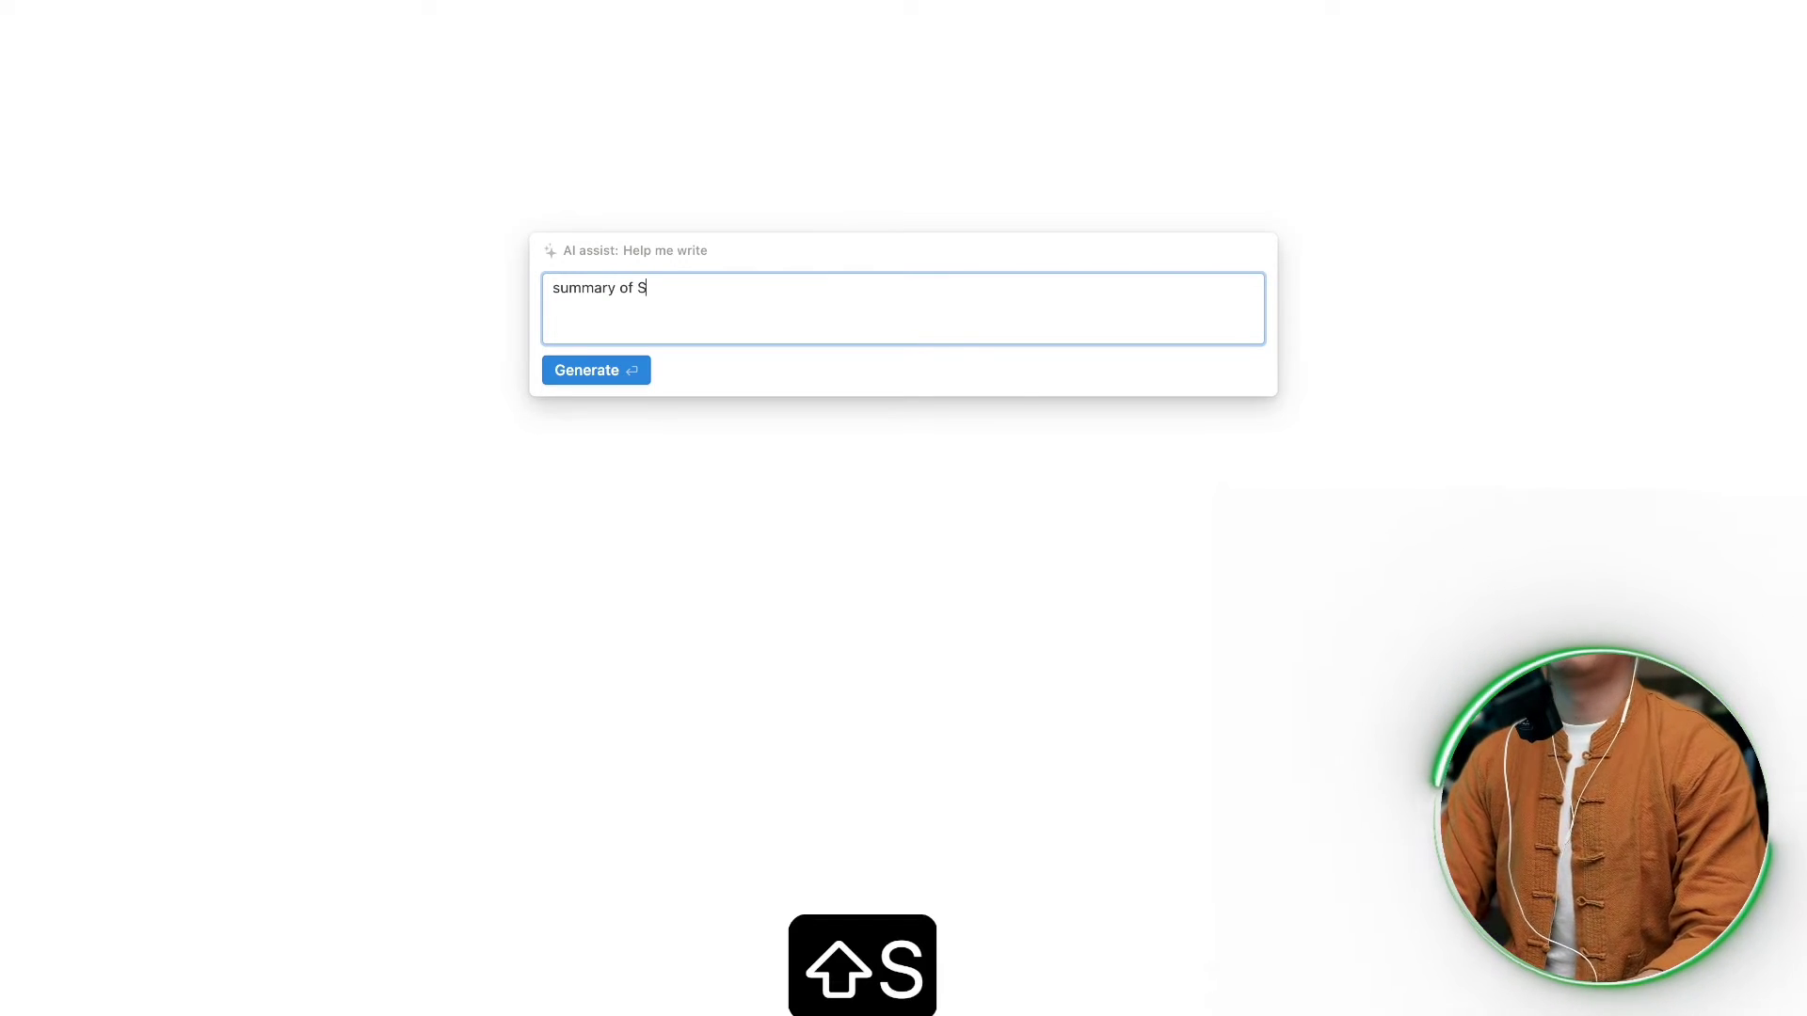
pyautogui.press('BackSpace')
pyautogui.write('Karma by s')
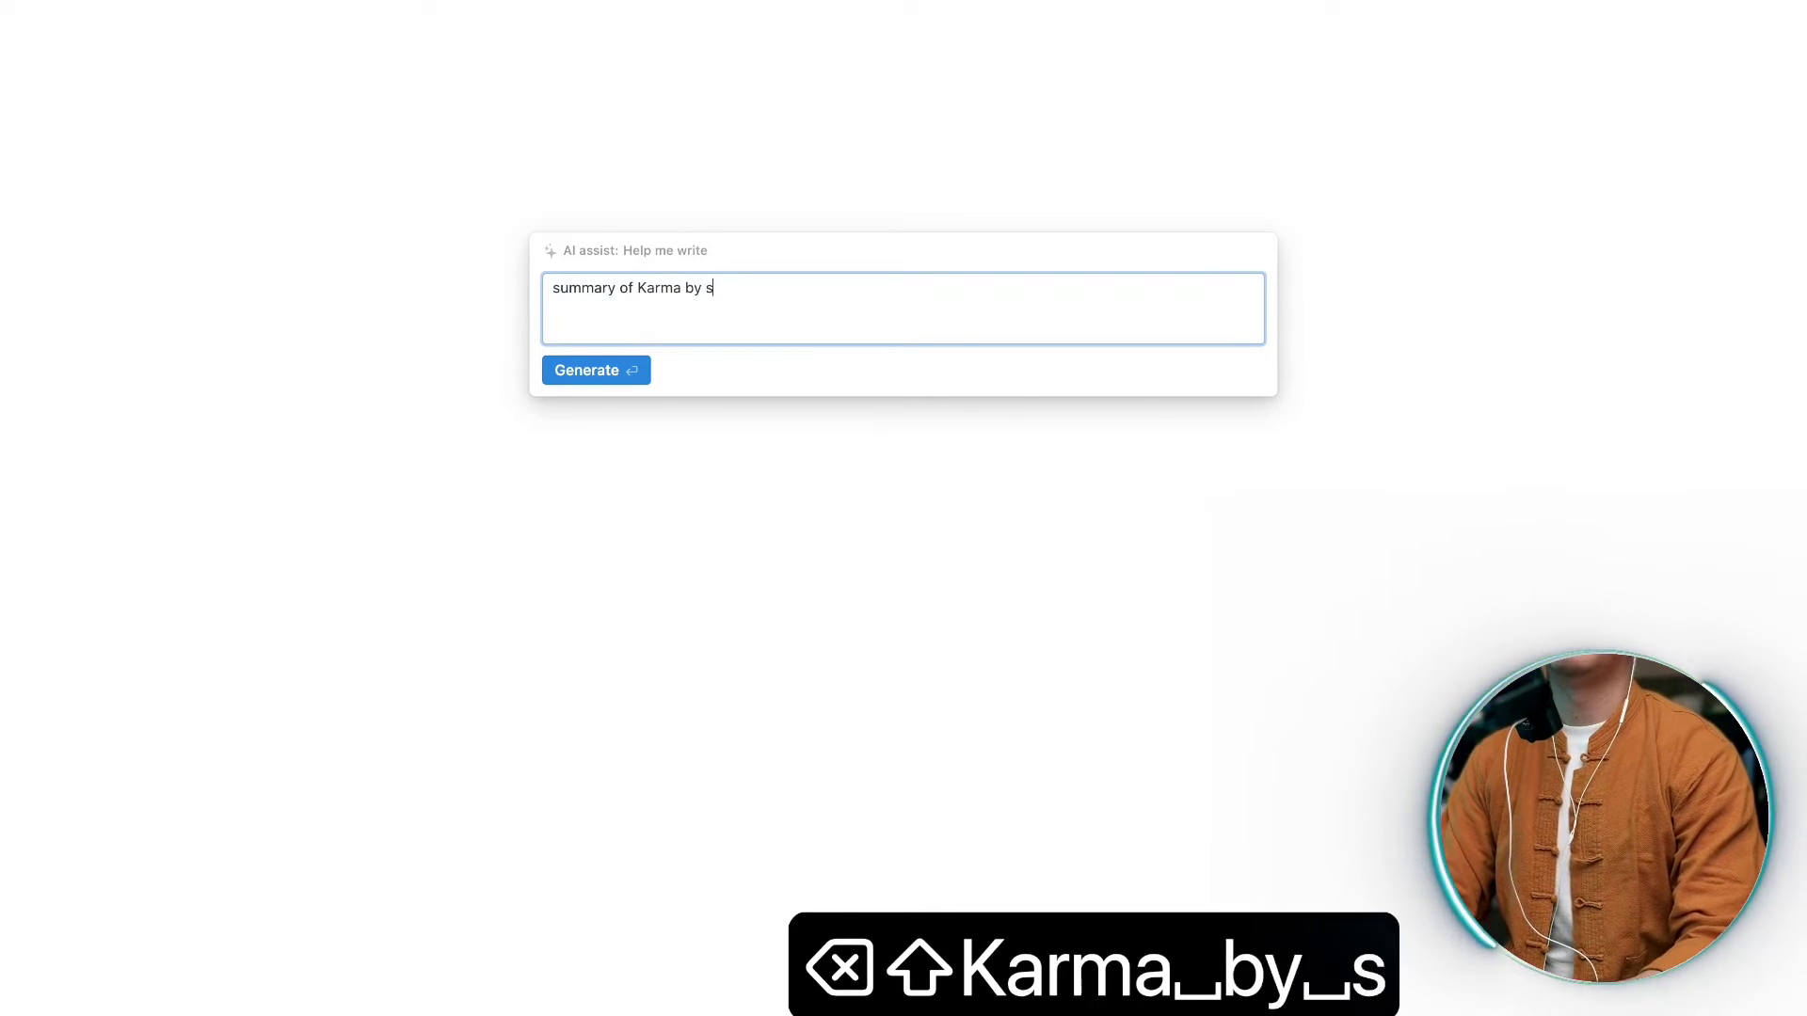
pyautogui.write('adhgu')
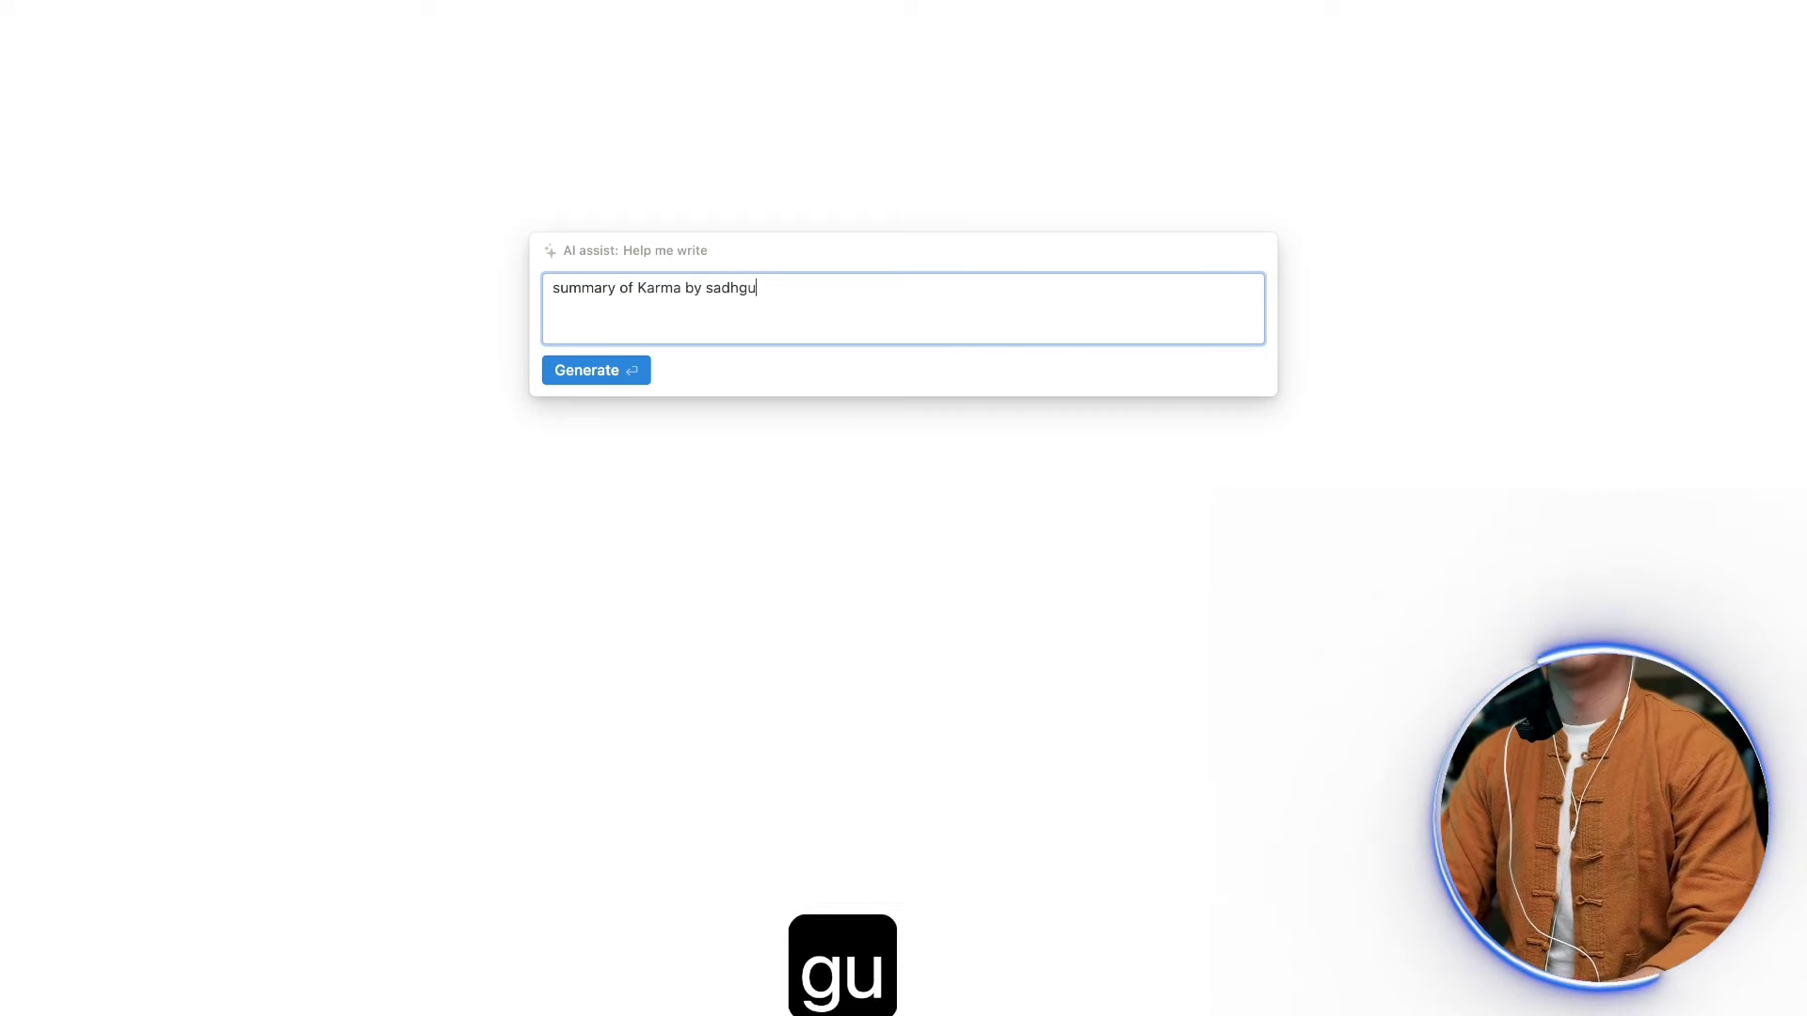
pyautogui.write('ru')
pyautogui.press('Return')
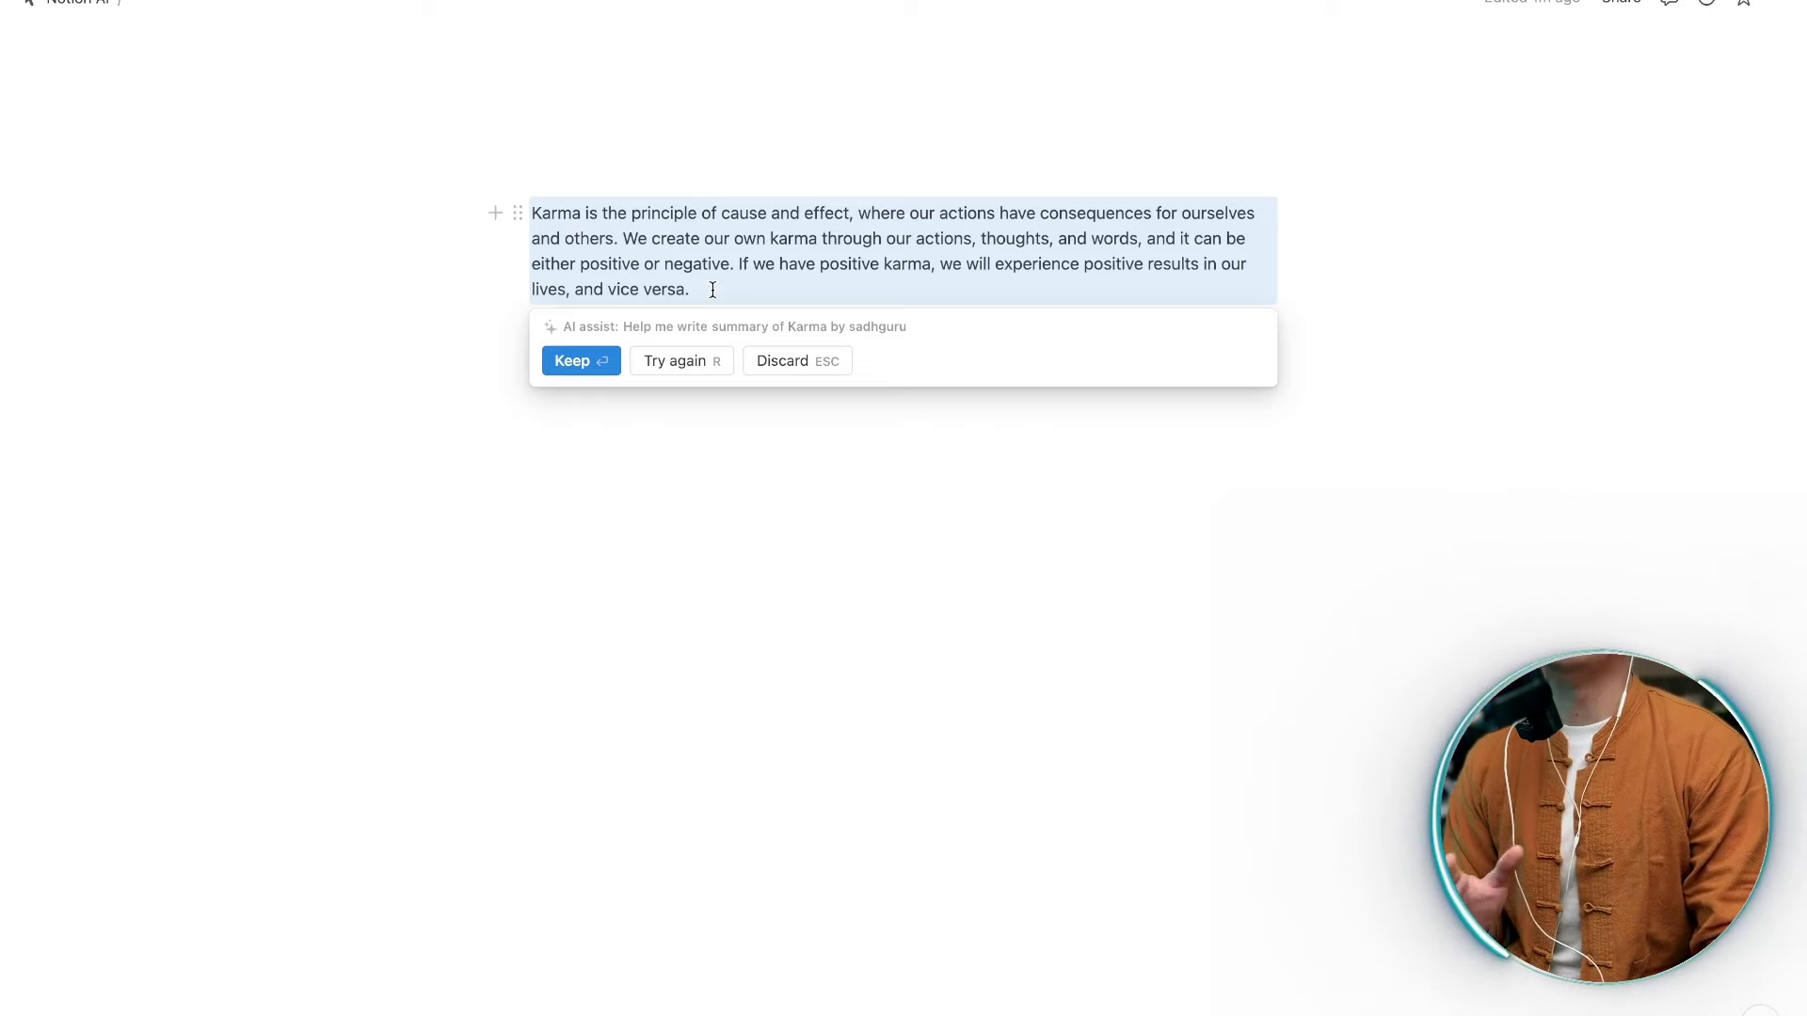
# - Keep the AI Karma summary paragraph, then select and delete it
pyautogui.press('Return')
pyautogui.moveTo(712, 290); pyautogui.dragTo(528, 214)
pyautogui.press('BackSpace')
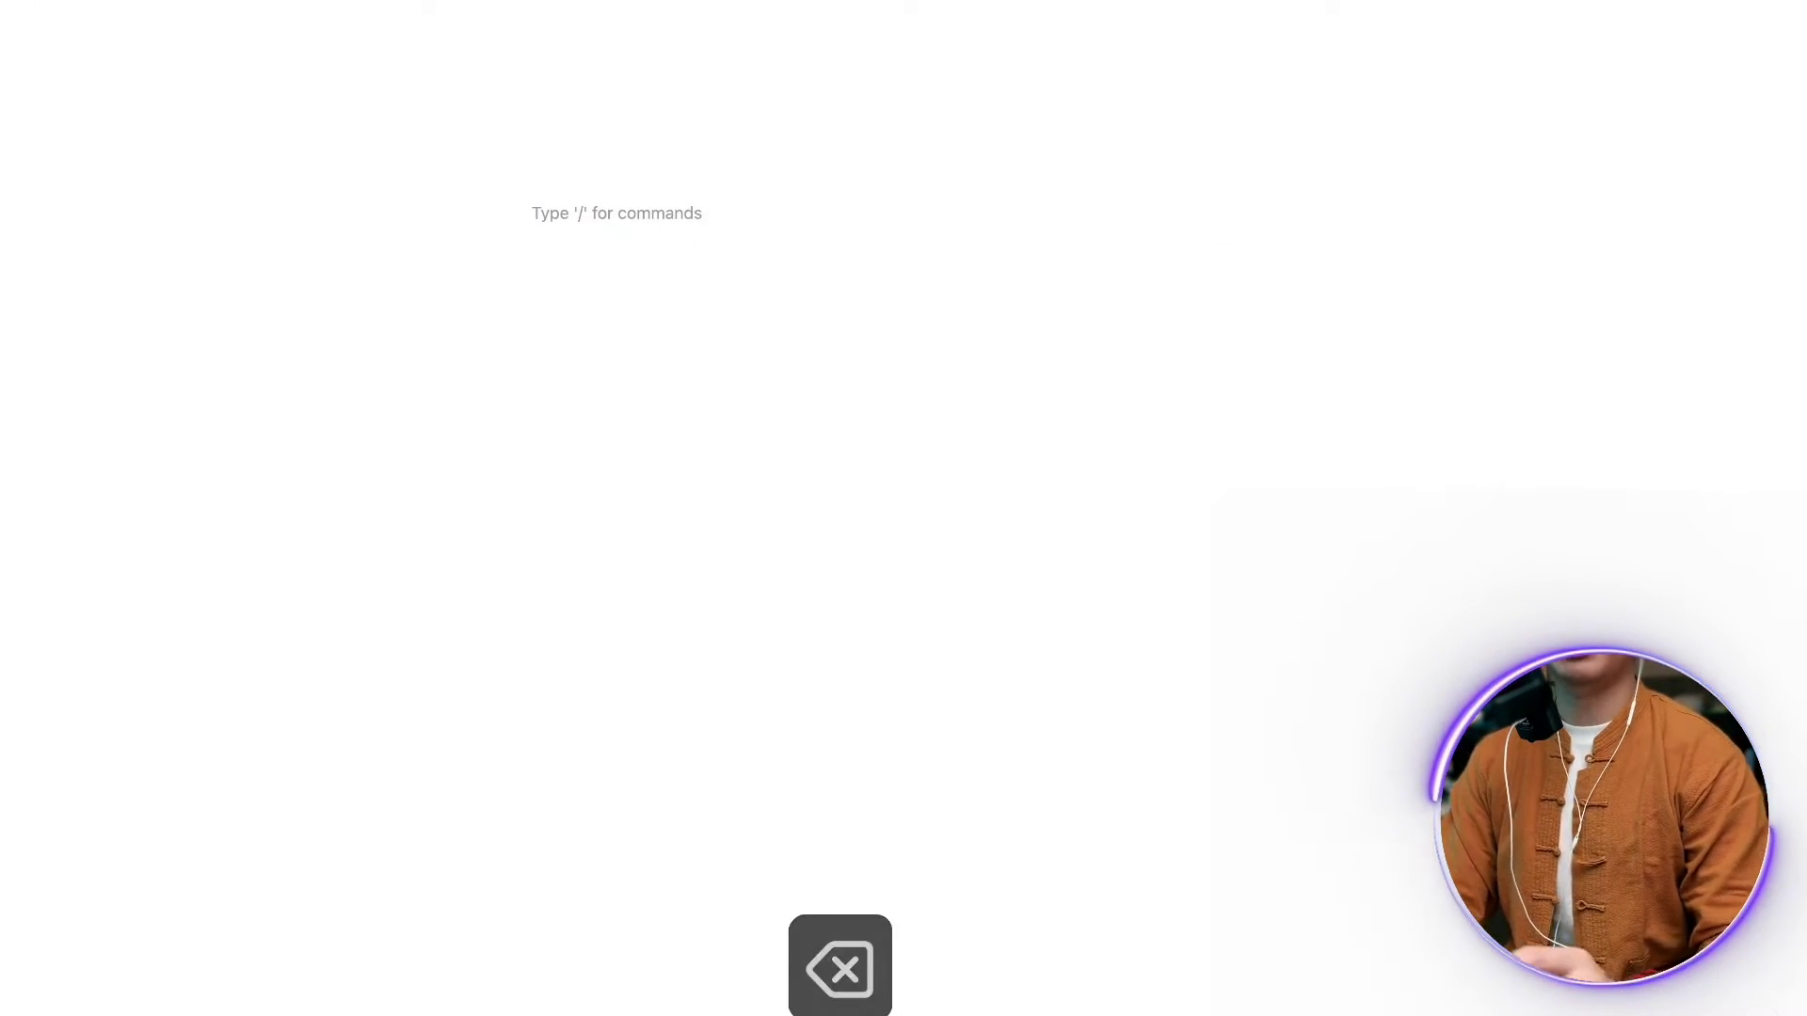
# - Generate an AI Essay on 'summary of Karma by Sadhguru' from the More templates
pyautogui.write('/')
pyautogui.click(788, 406)
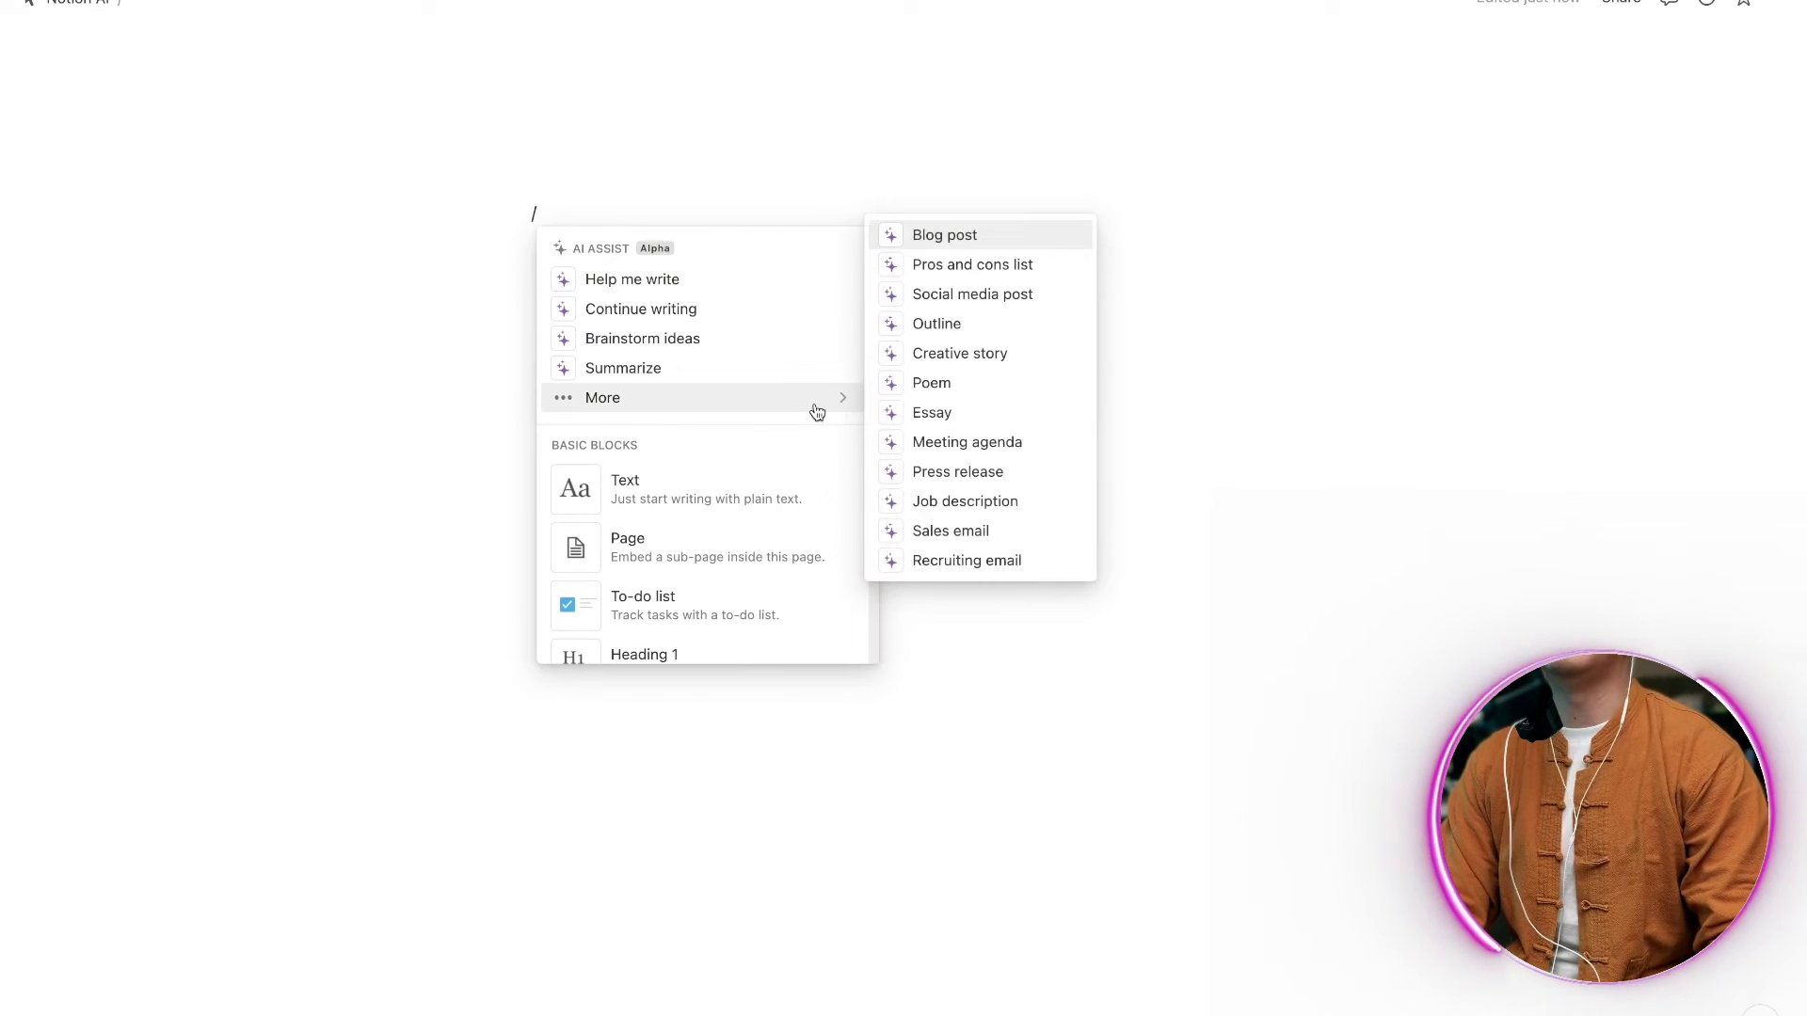
pyautogui.click(949, 410)
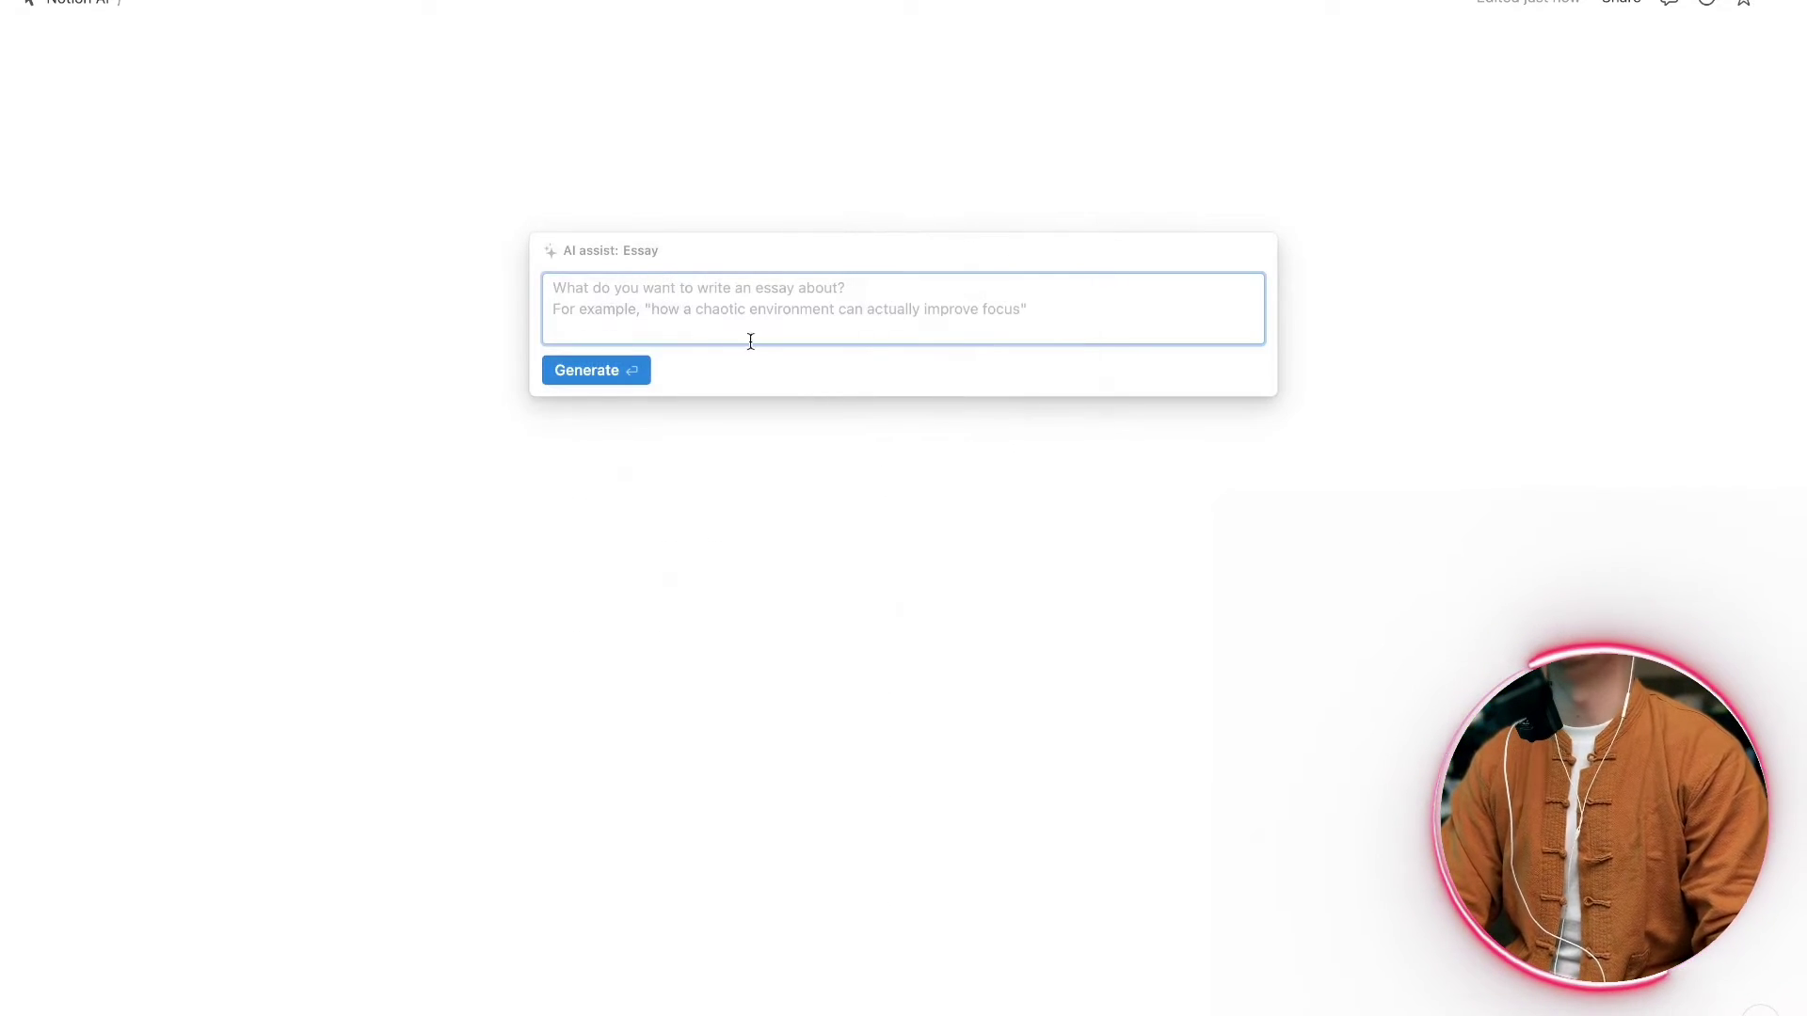
pyautogui.click(726, 305)
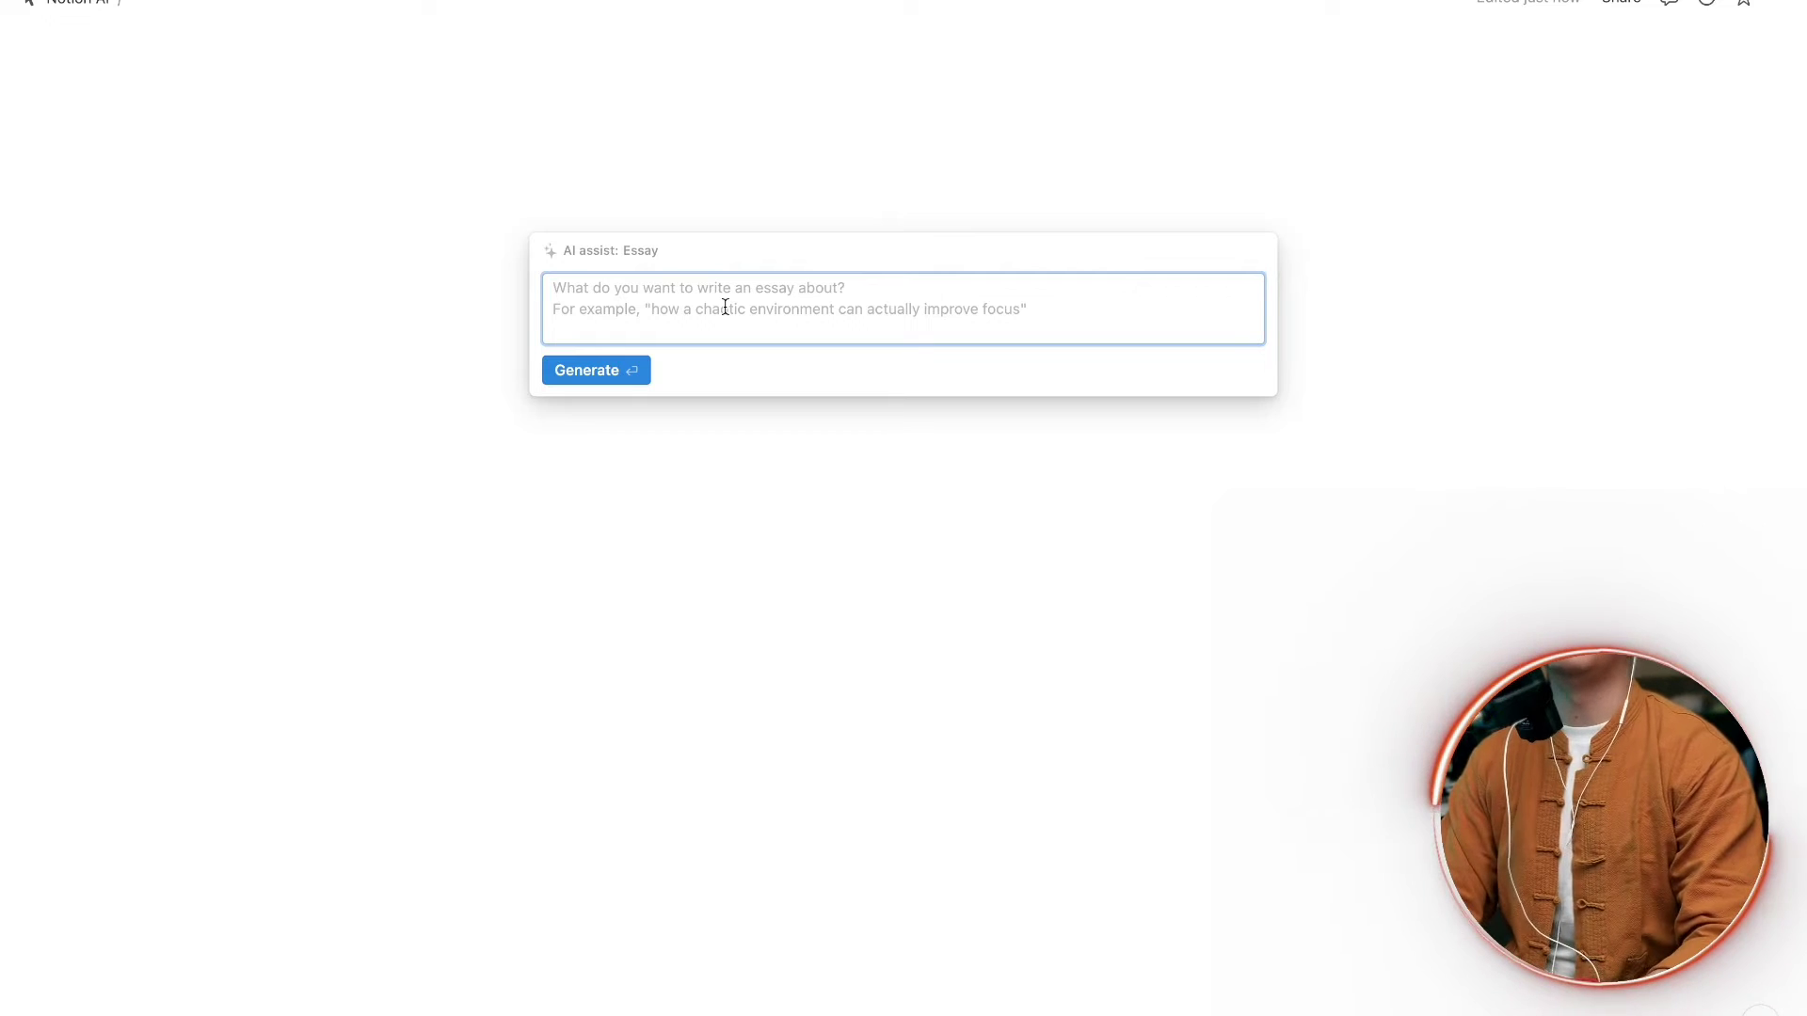
pyautogui.write('summary of ')
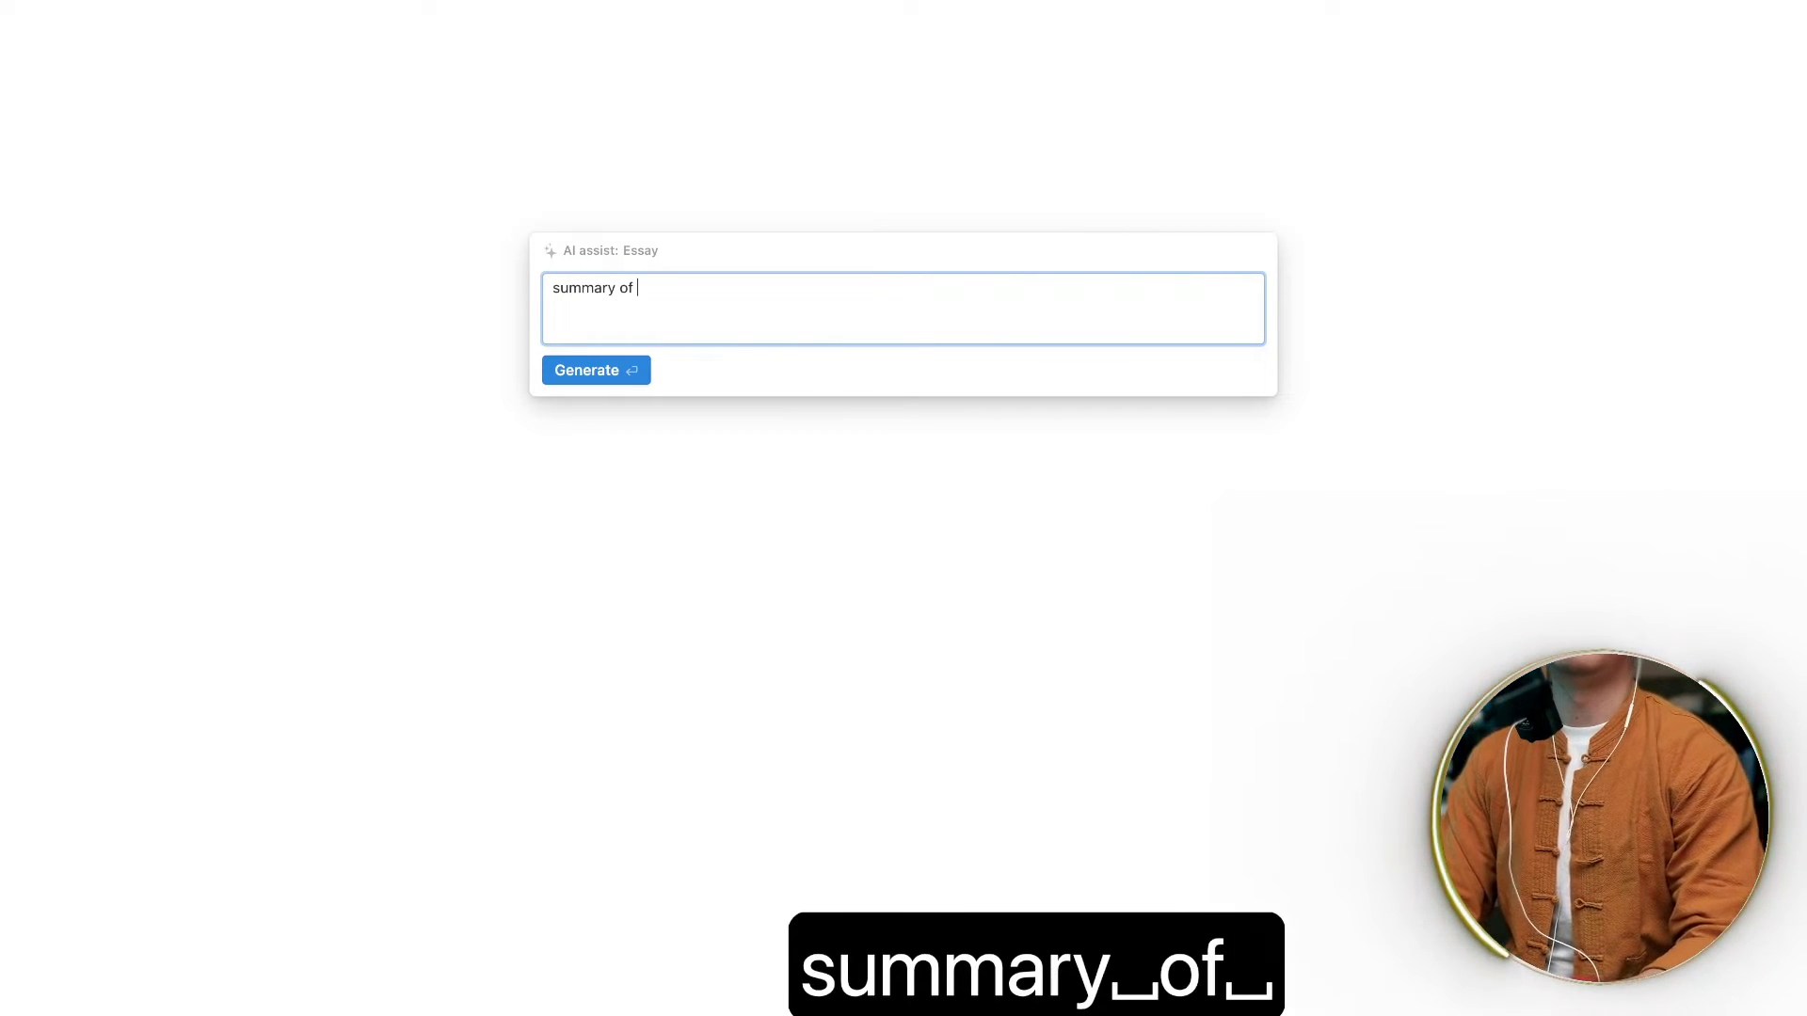
pyautogui.write('Karma')
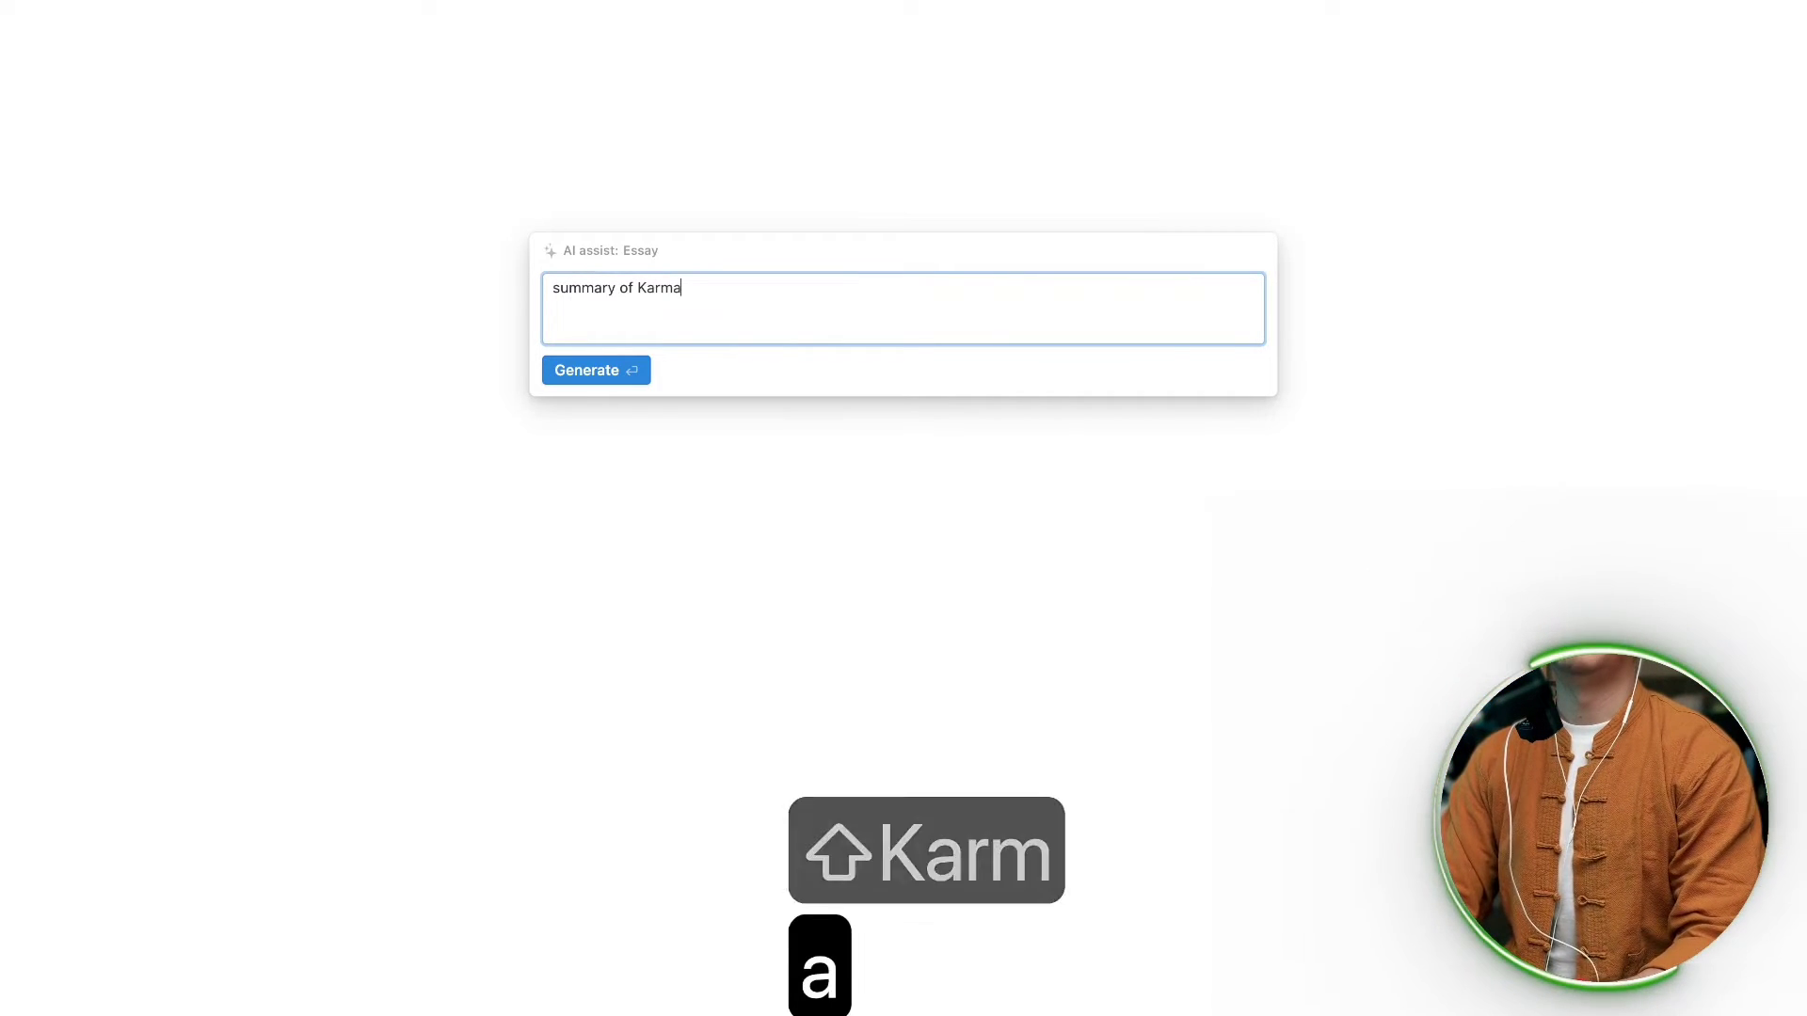
pyautogui.write(' by Shd')
pyautogui.press('BackSpace')
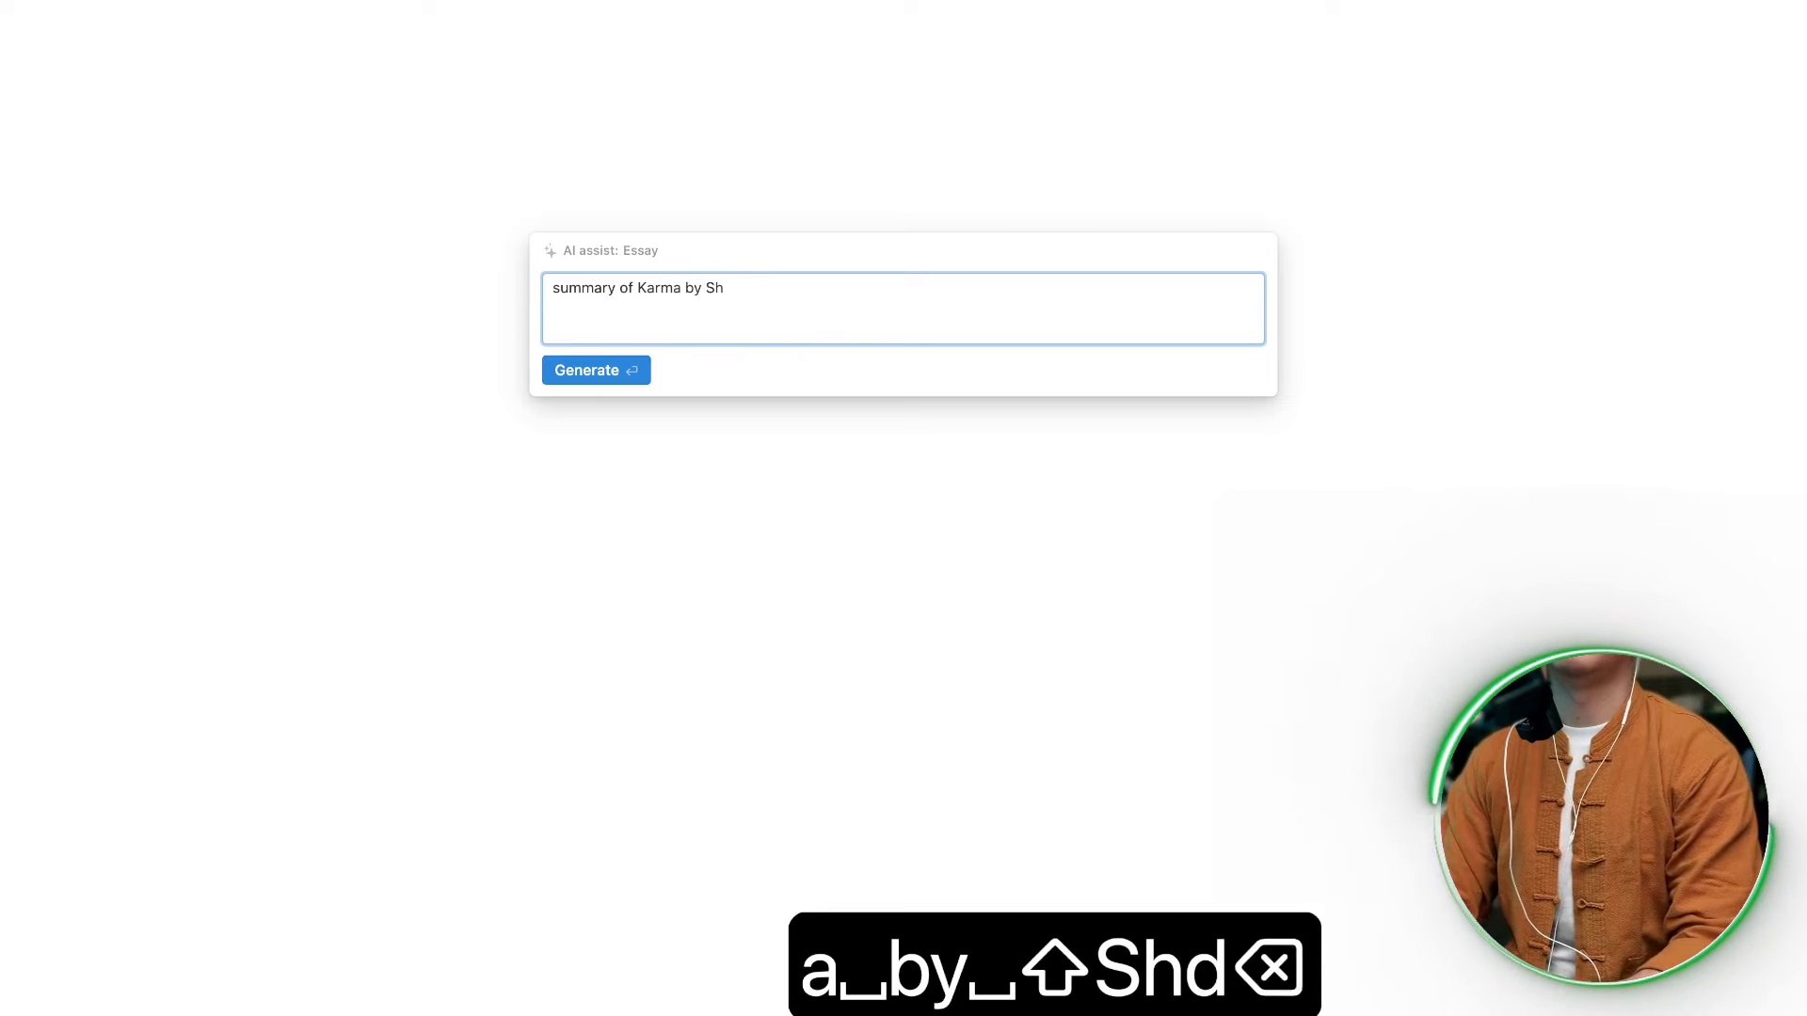
pyautogui.press('BackSpace')
pyautogui.write('adhgu')
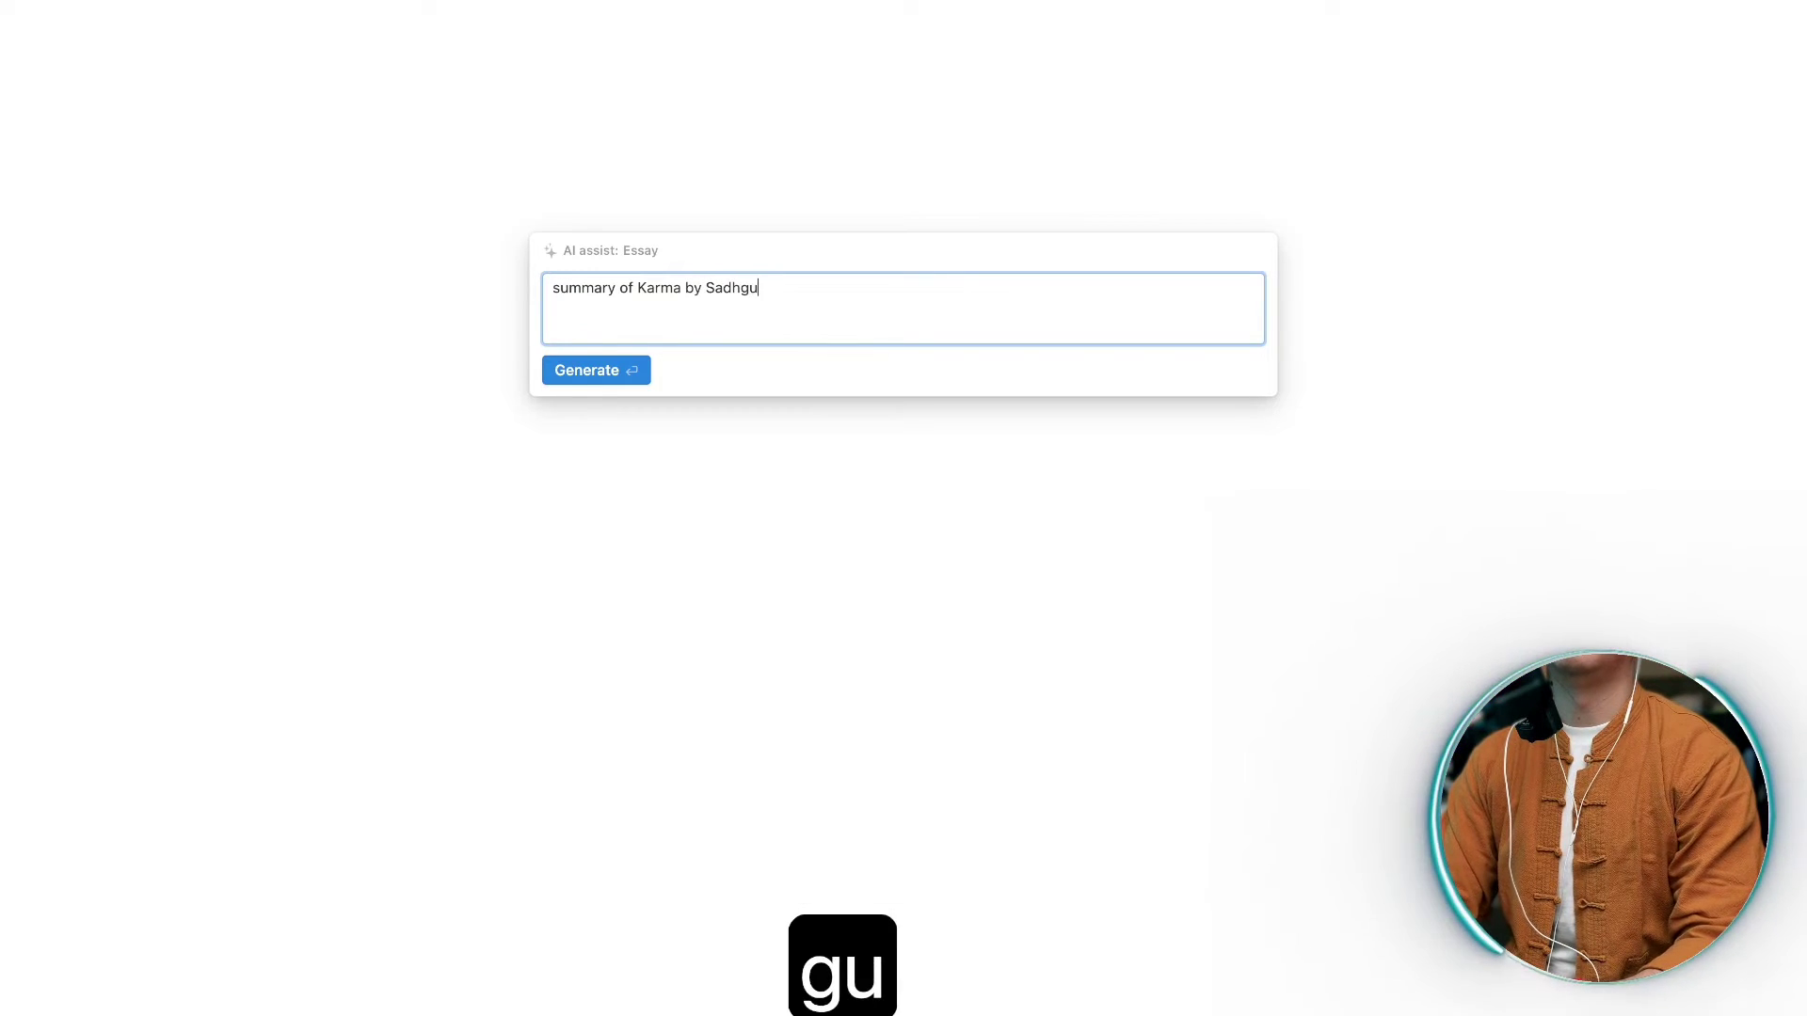
pyautogui.write('ru')
pyautogui.press('Return')
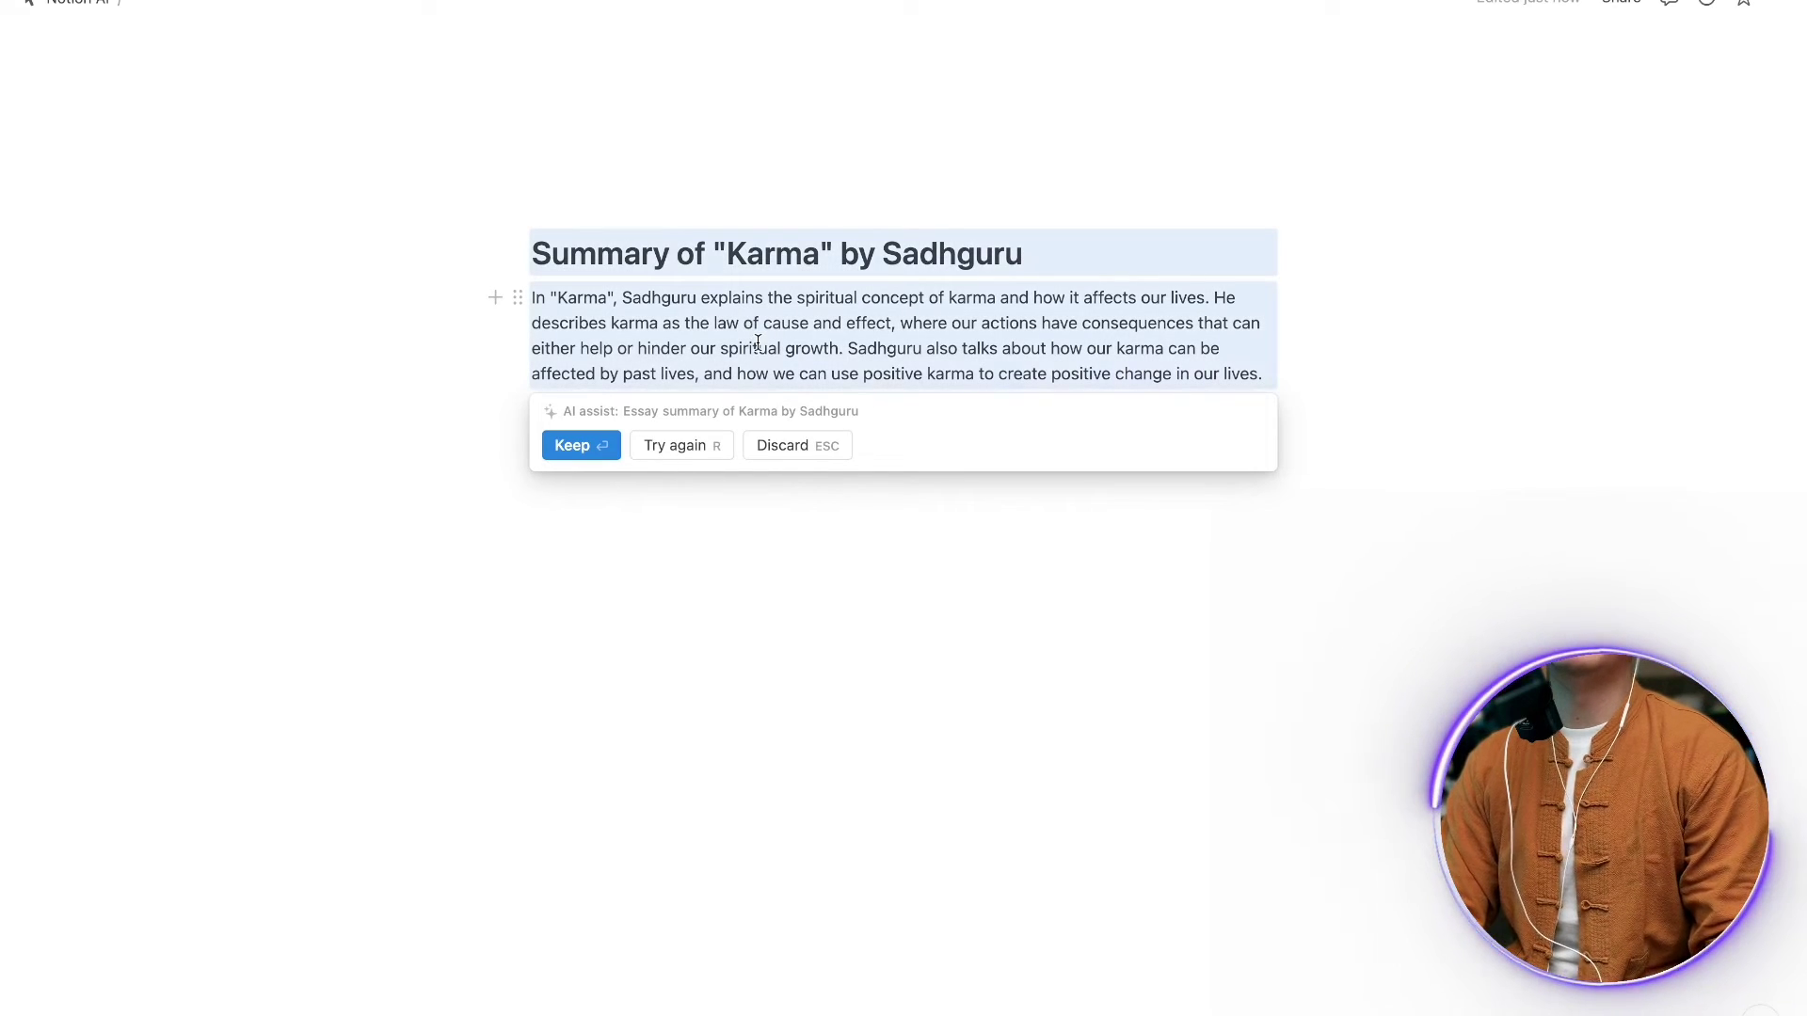
# - Regenerate the essay, keep the three-paragraph version, and select the whole essay
pyautogui.click(689, 448)
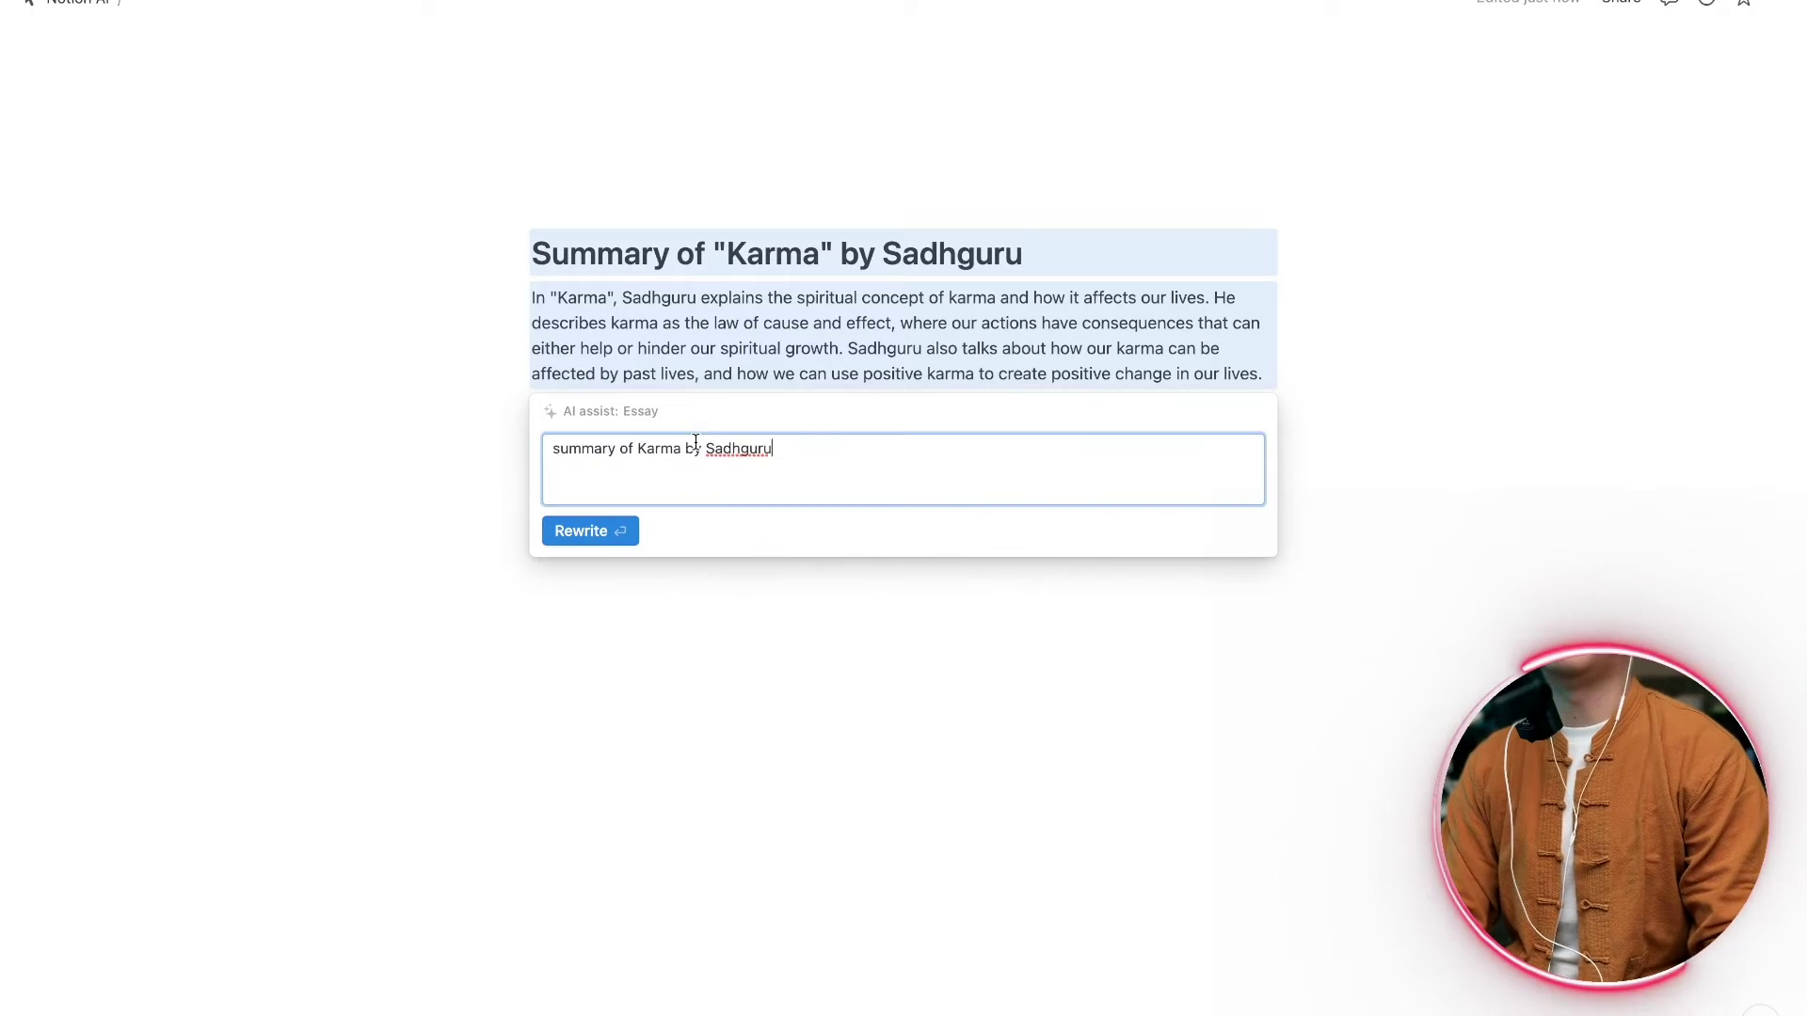
pyautogui.click(629, 529)
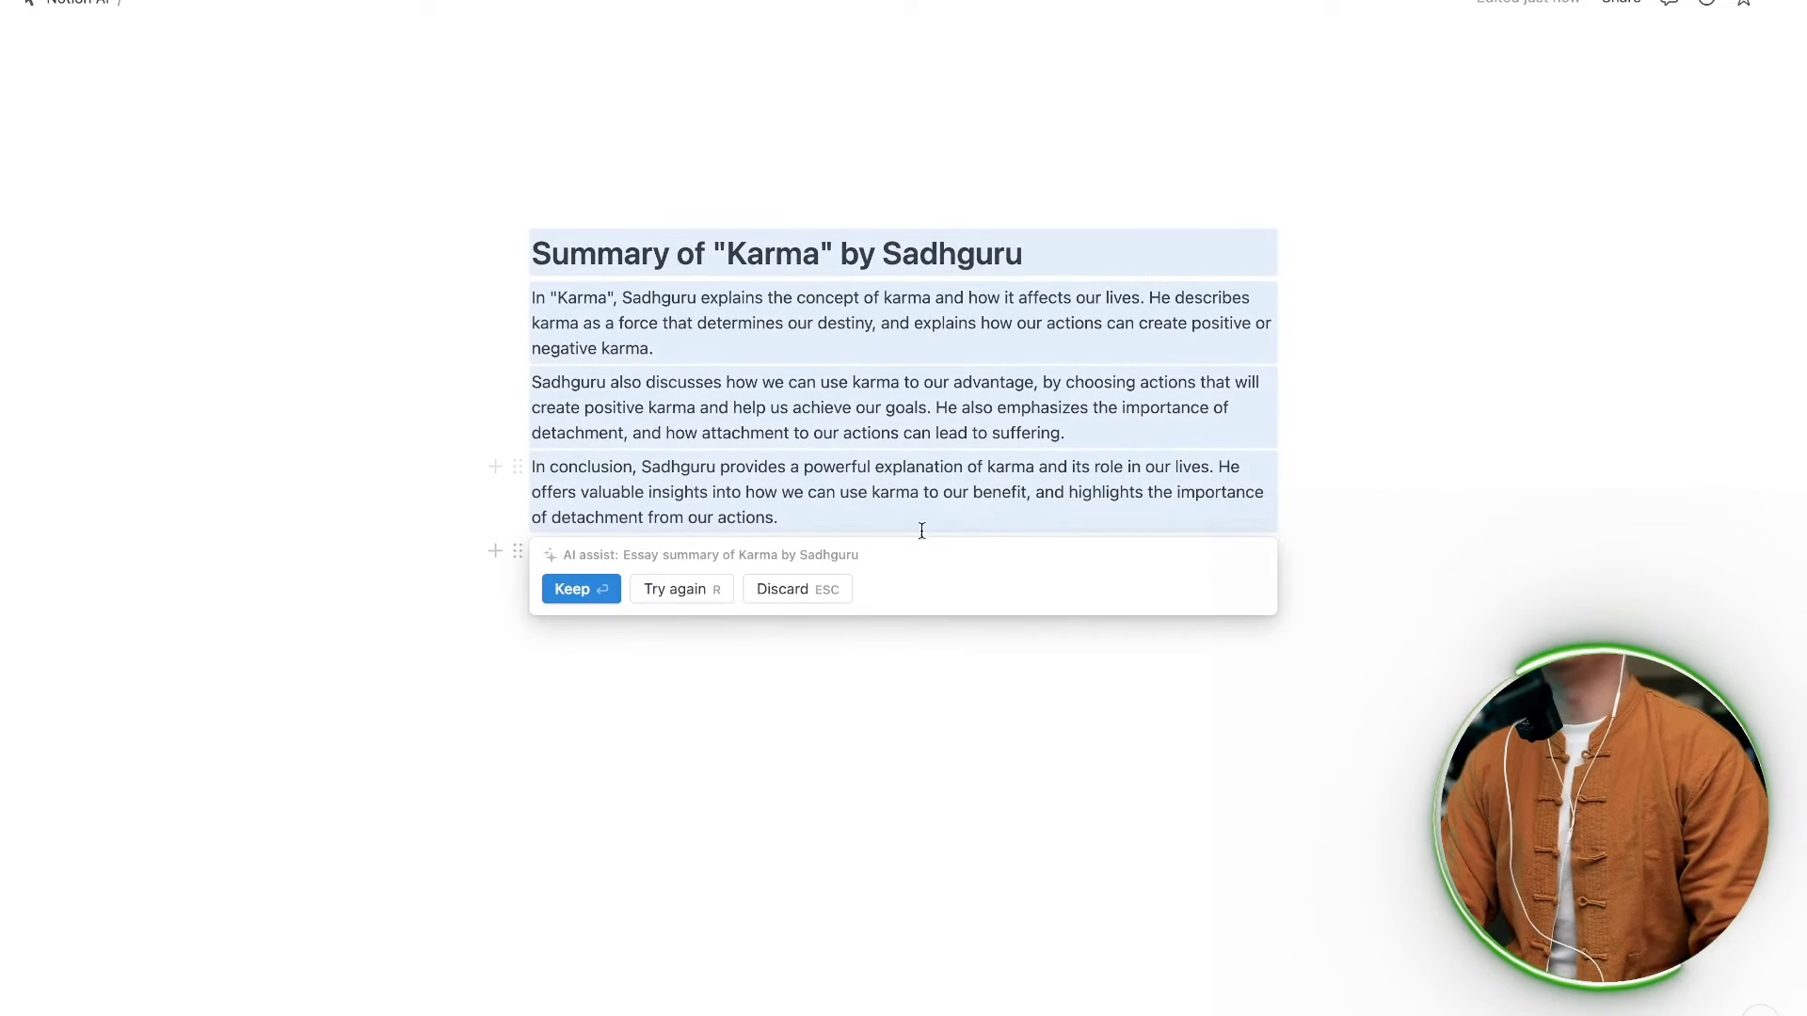
pyautogui.press('Return')
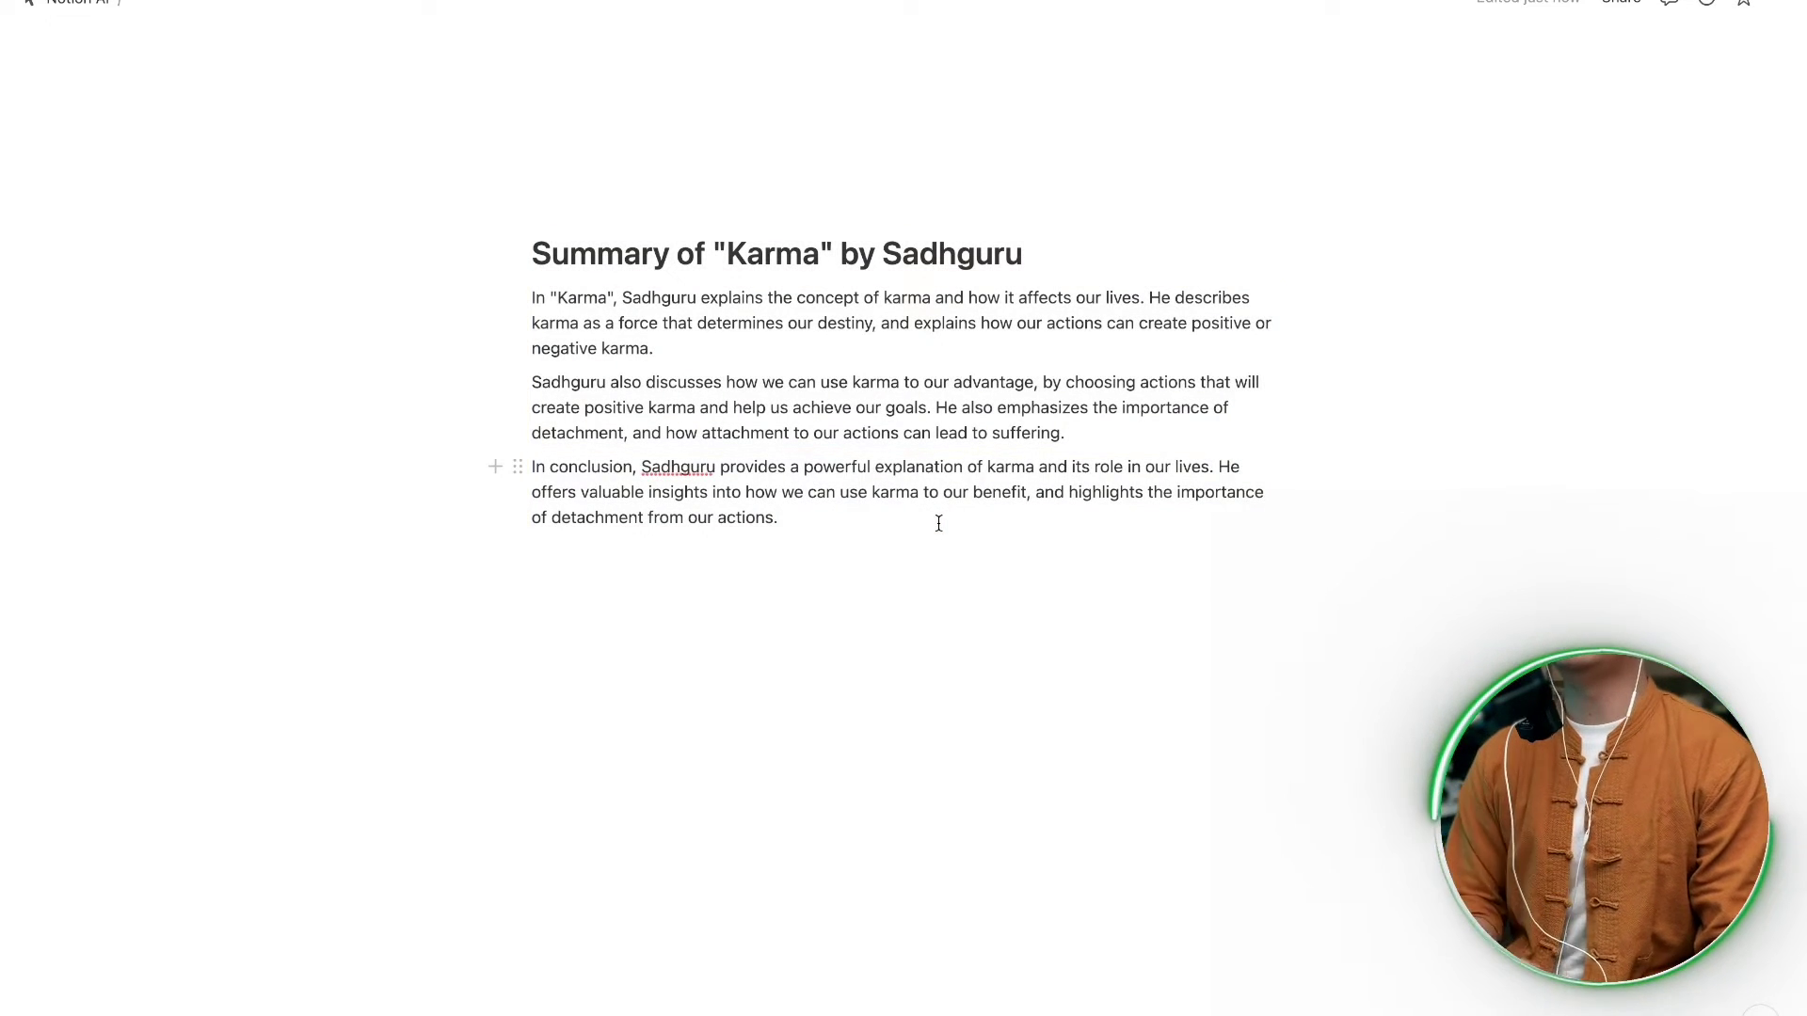
pyautogui.moveTo(931, 523); pyautogui.dragTo(537, 249)
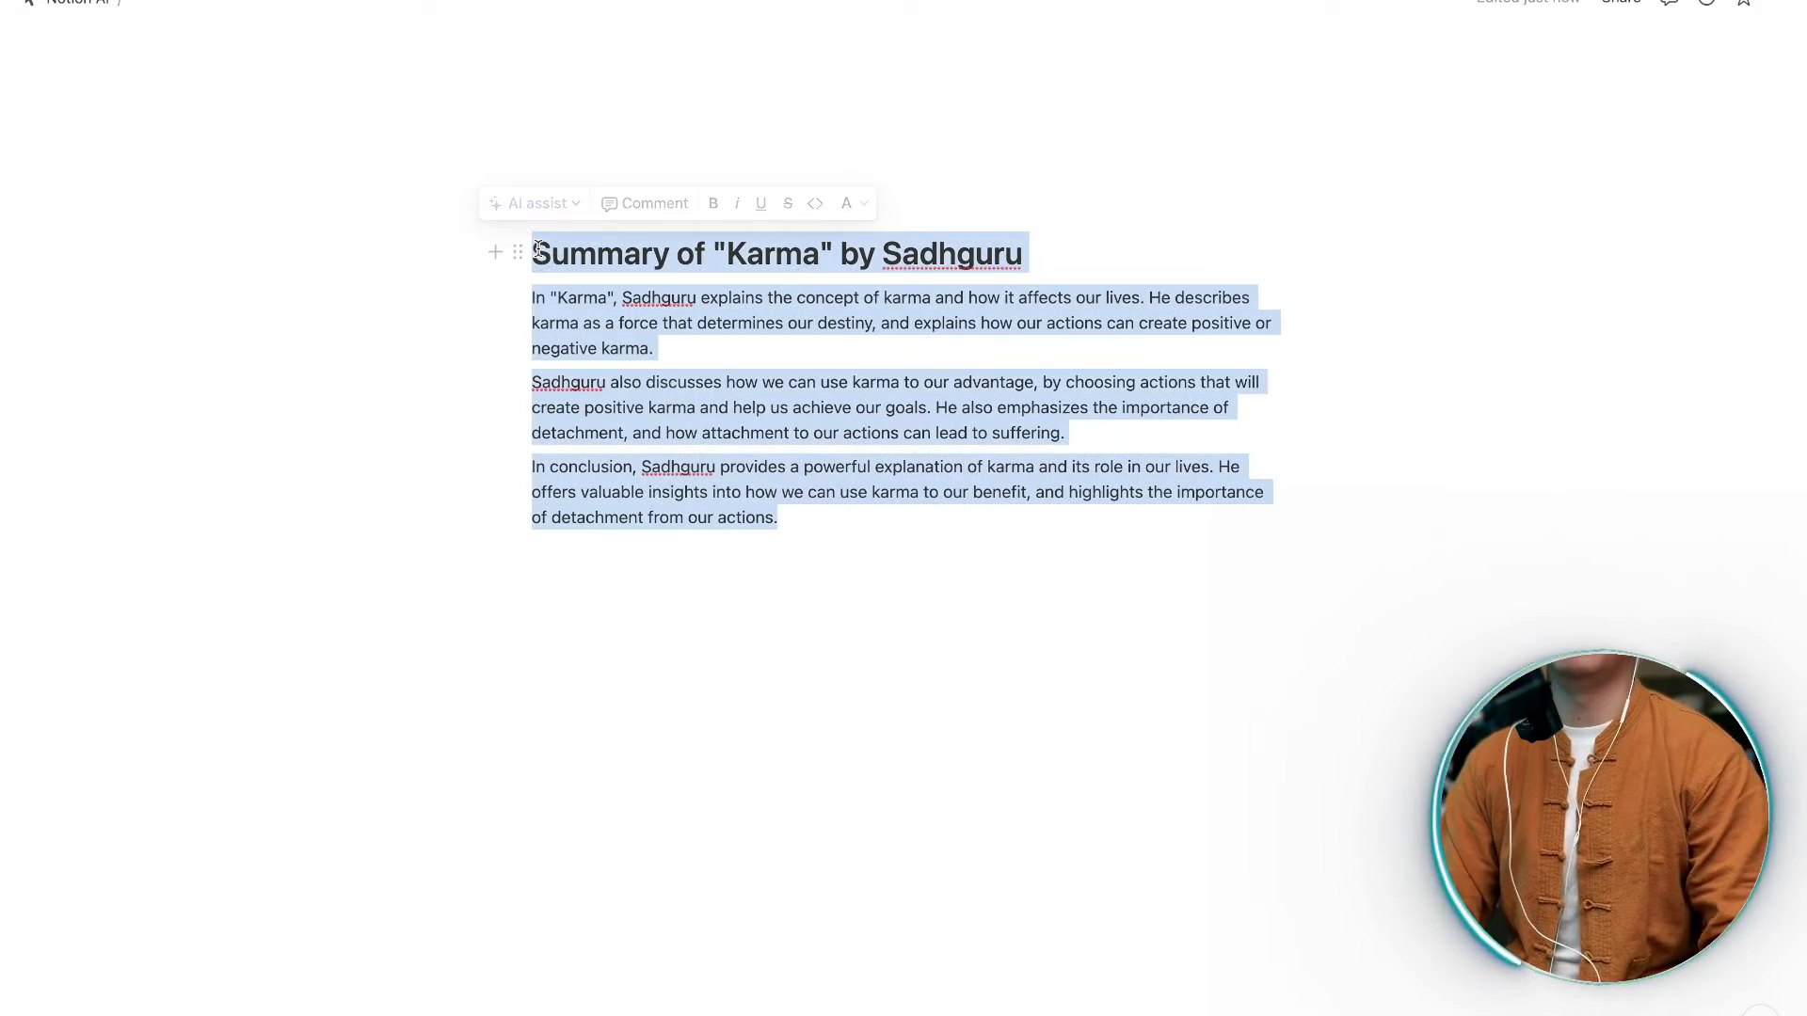
# - Replace the Karma essay by generating an AI Essay on 'Eassy about Fasting'
pyautogui.press('BackSpace')
pyautogui.write('/')
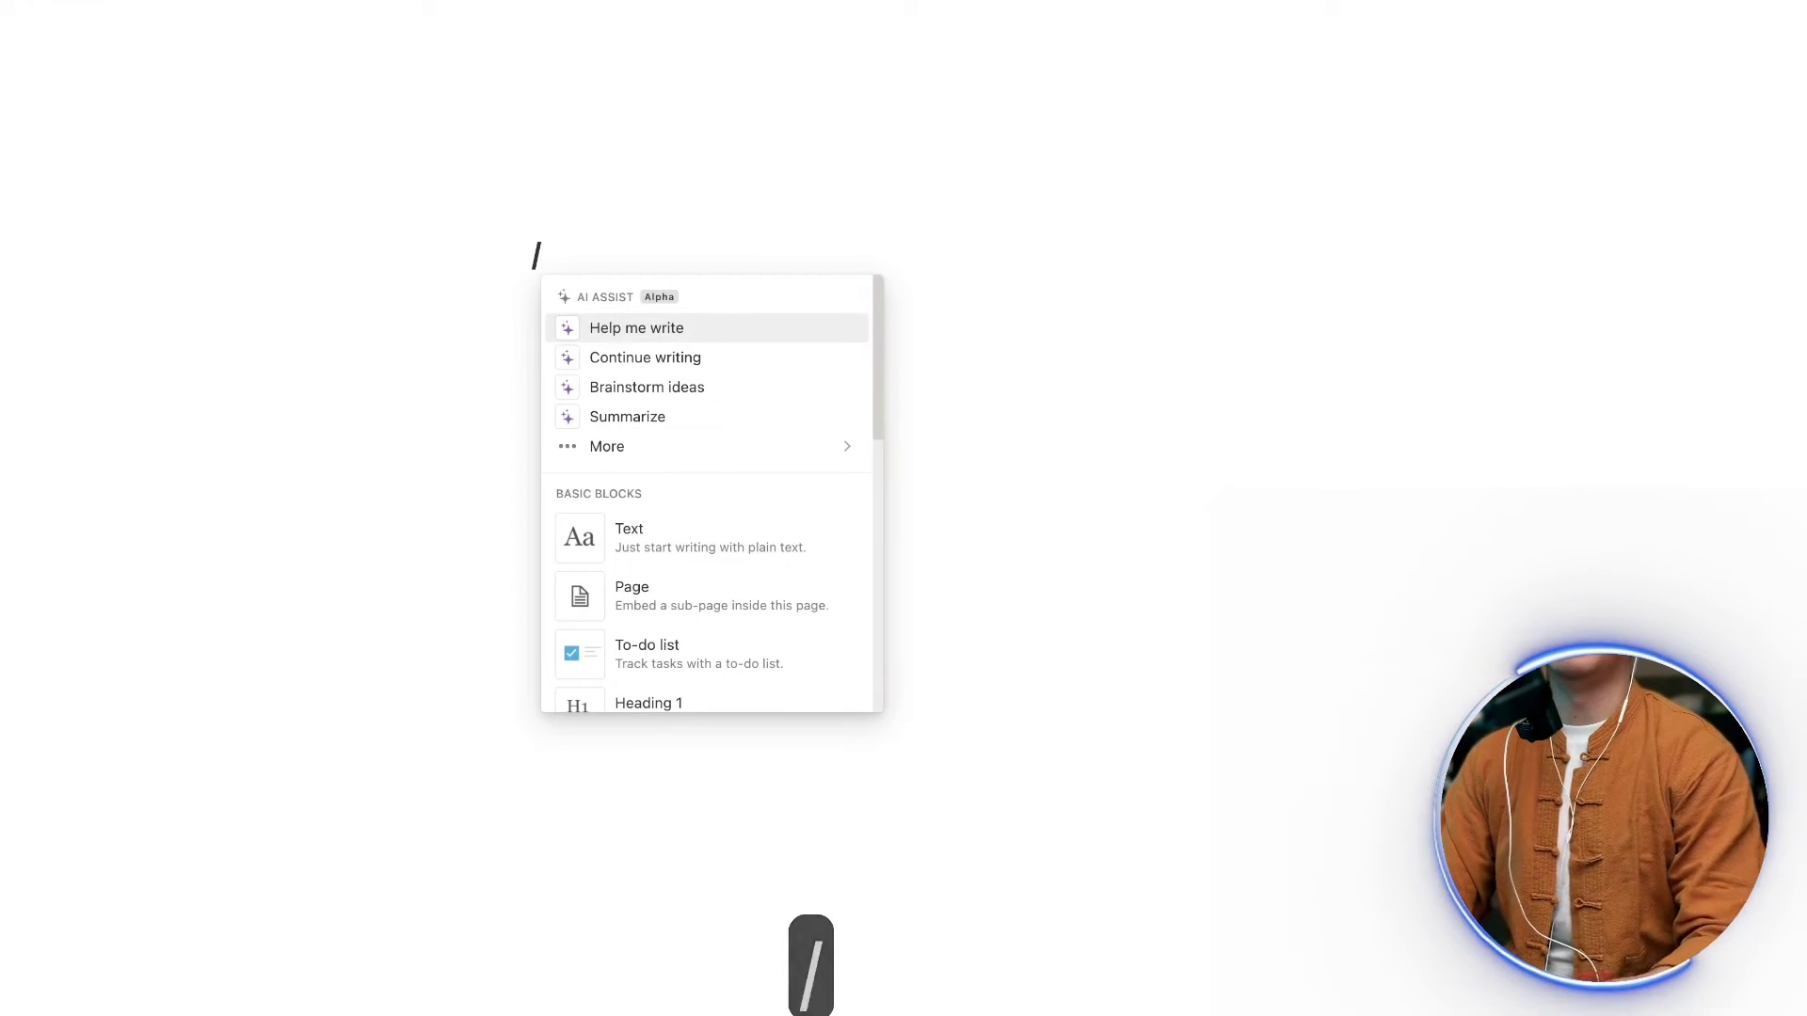
pyautogui.moveTo(833, 449)
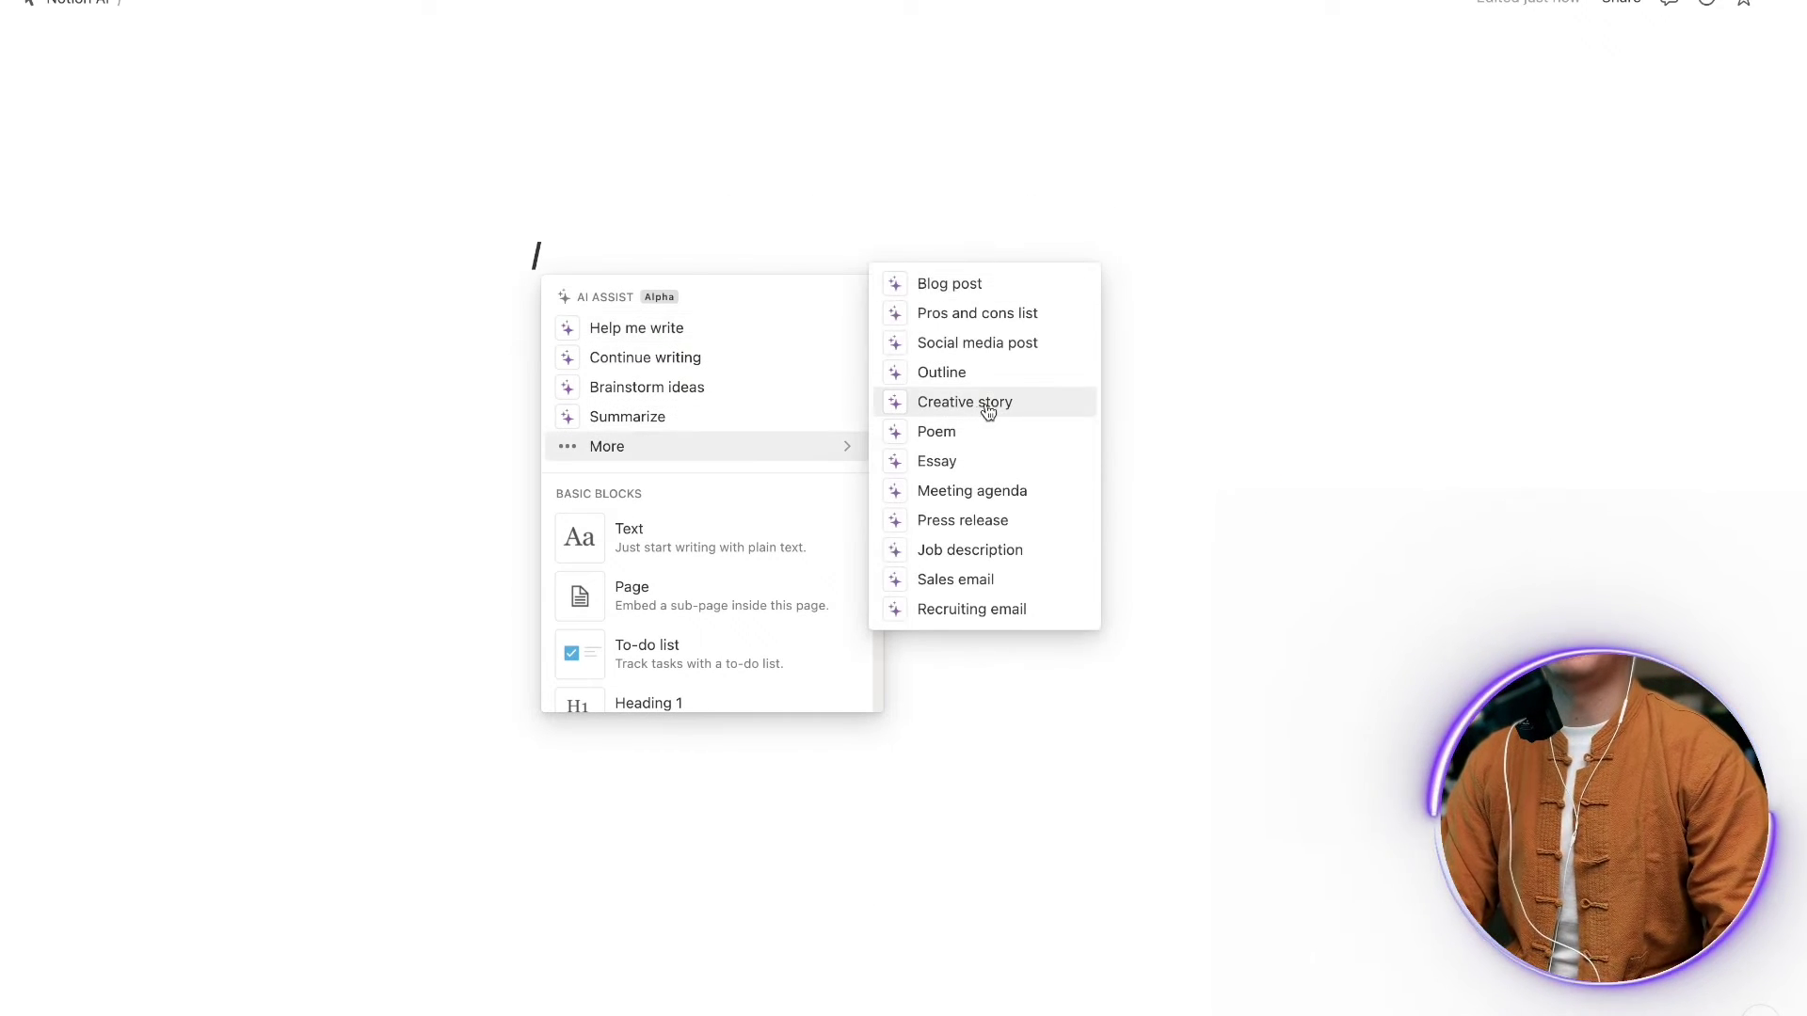
pyautogui.click(995, 468)
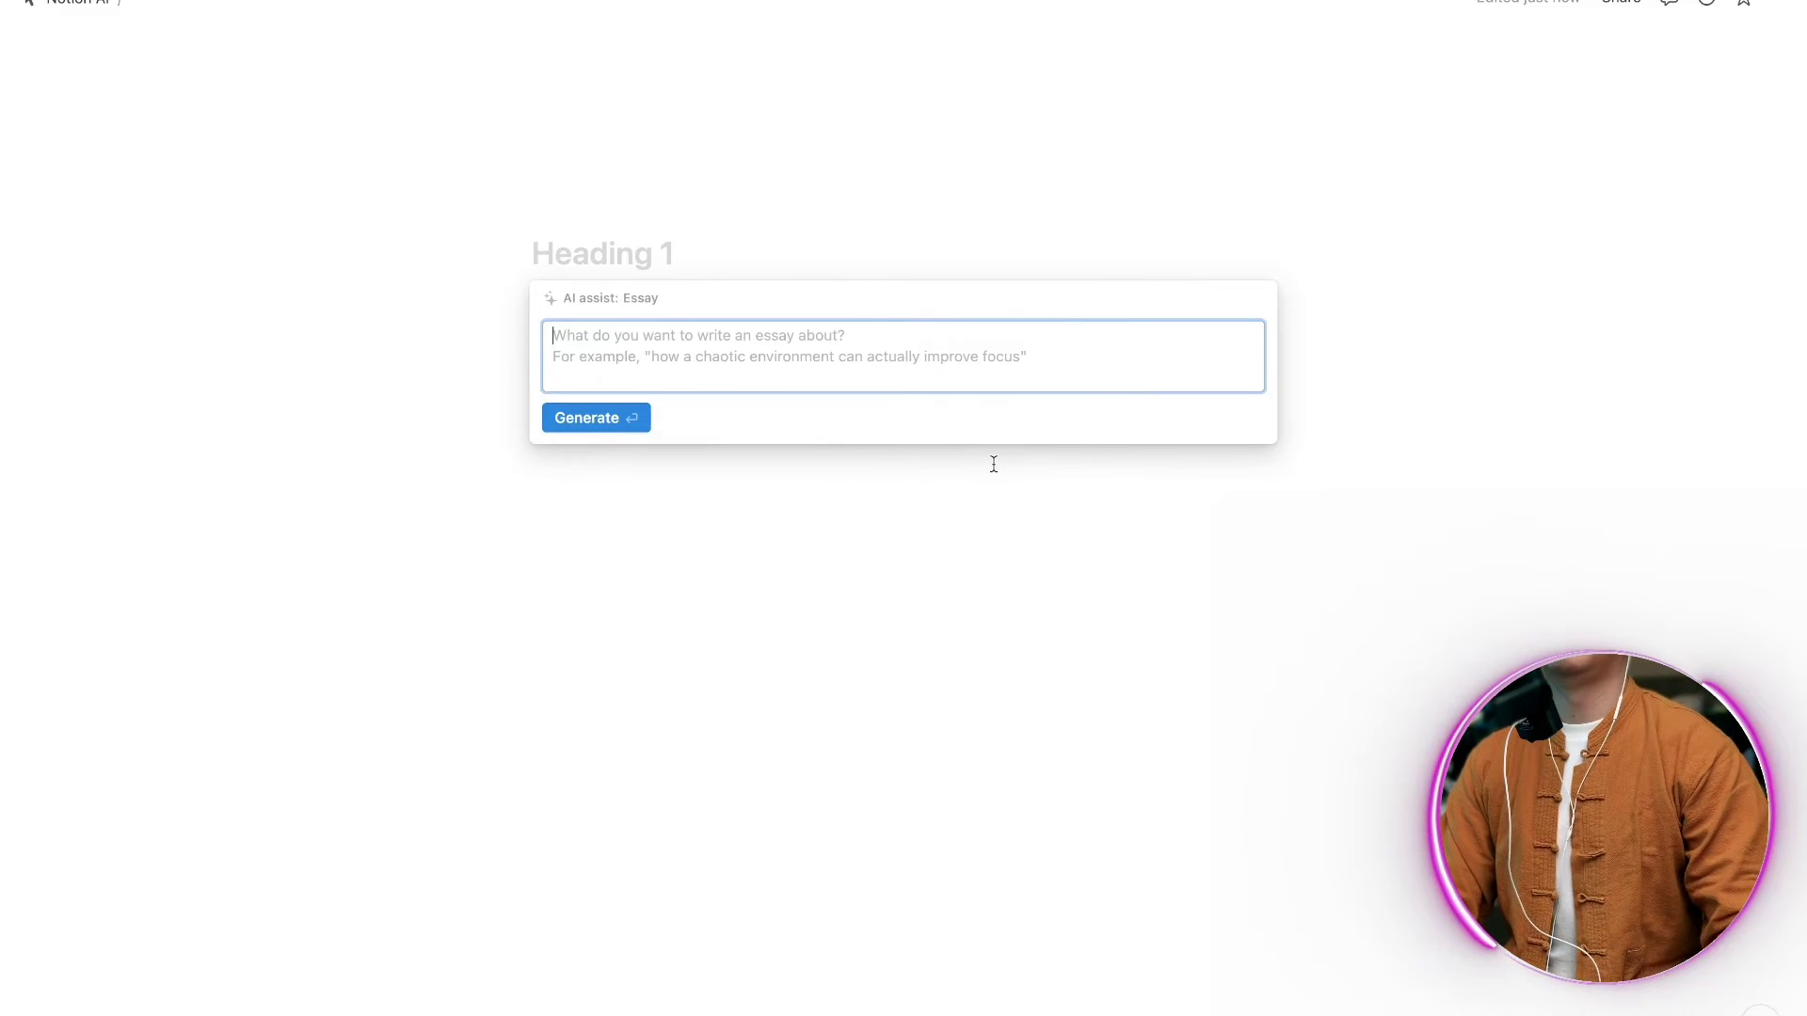
pyautogui.write('about')
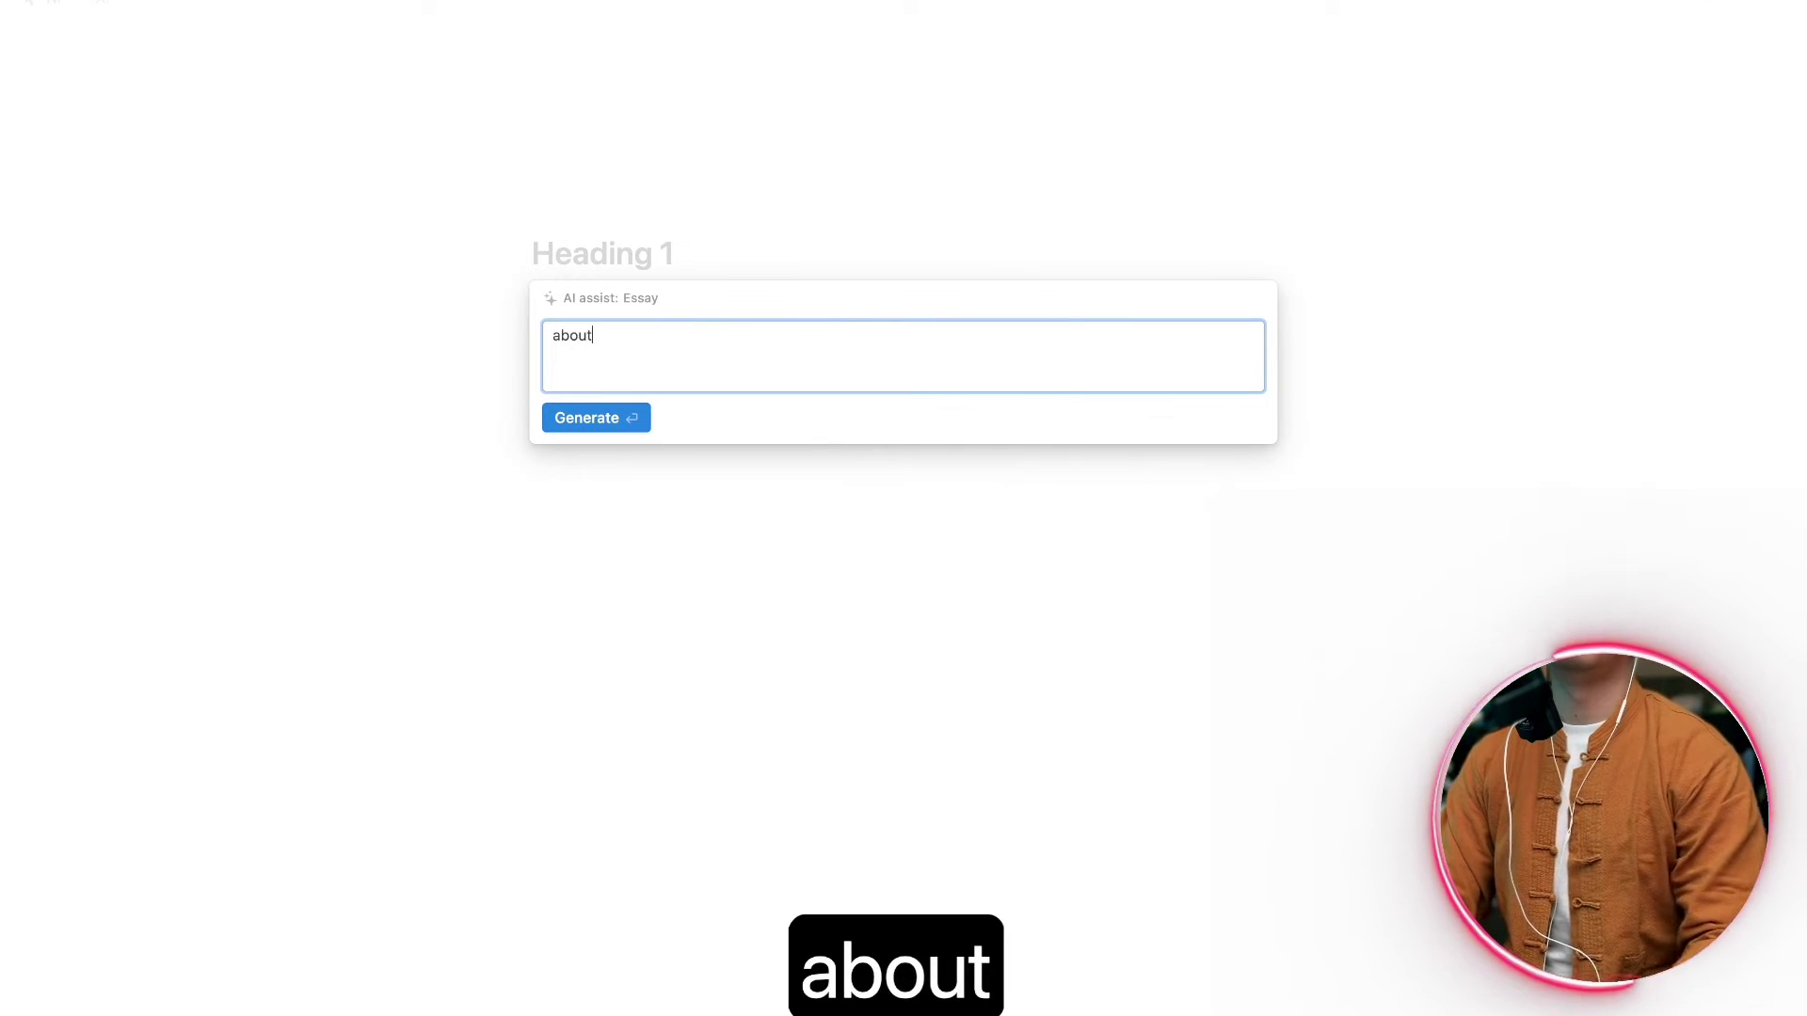
pyautogui.press('BackSpace')
pyautogui.press('BackSpace')
pyautogui.press('BackSpace')
pyautogui.press('BackSpace')
pyautogui.press('BackSpace')
pyautogui.press('BackSpace')
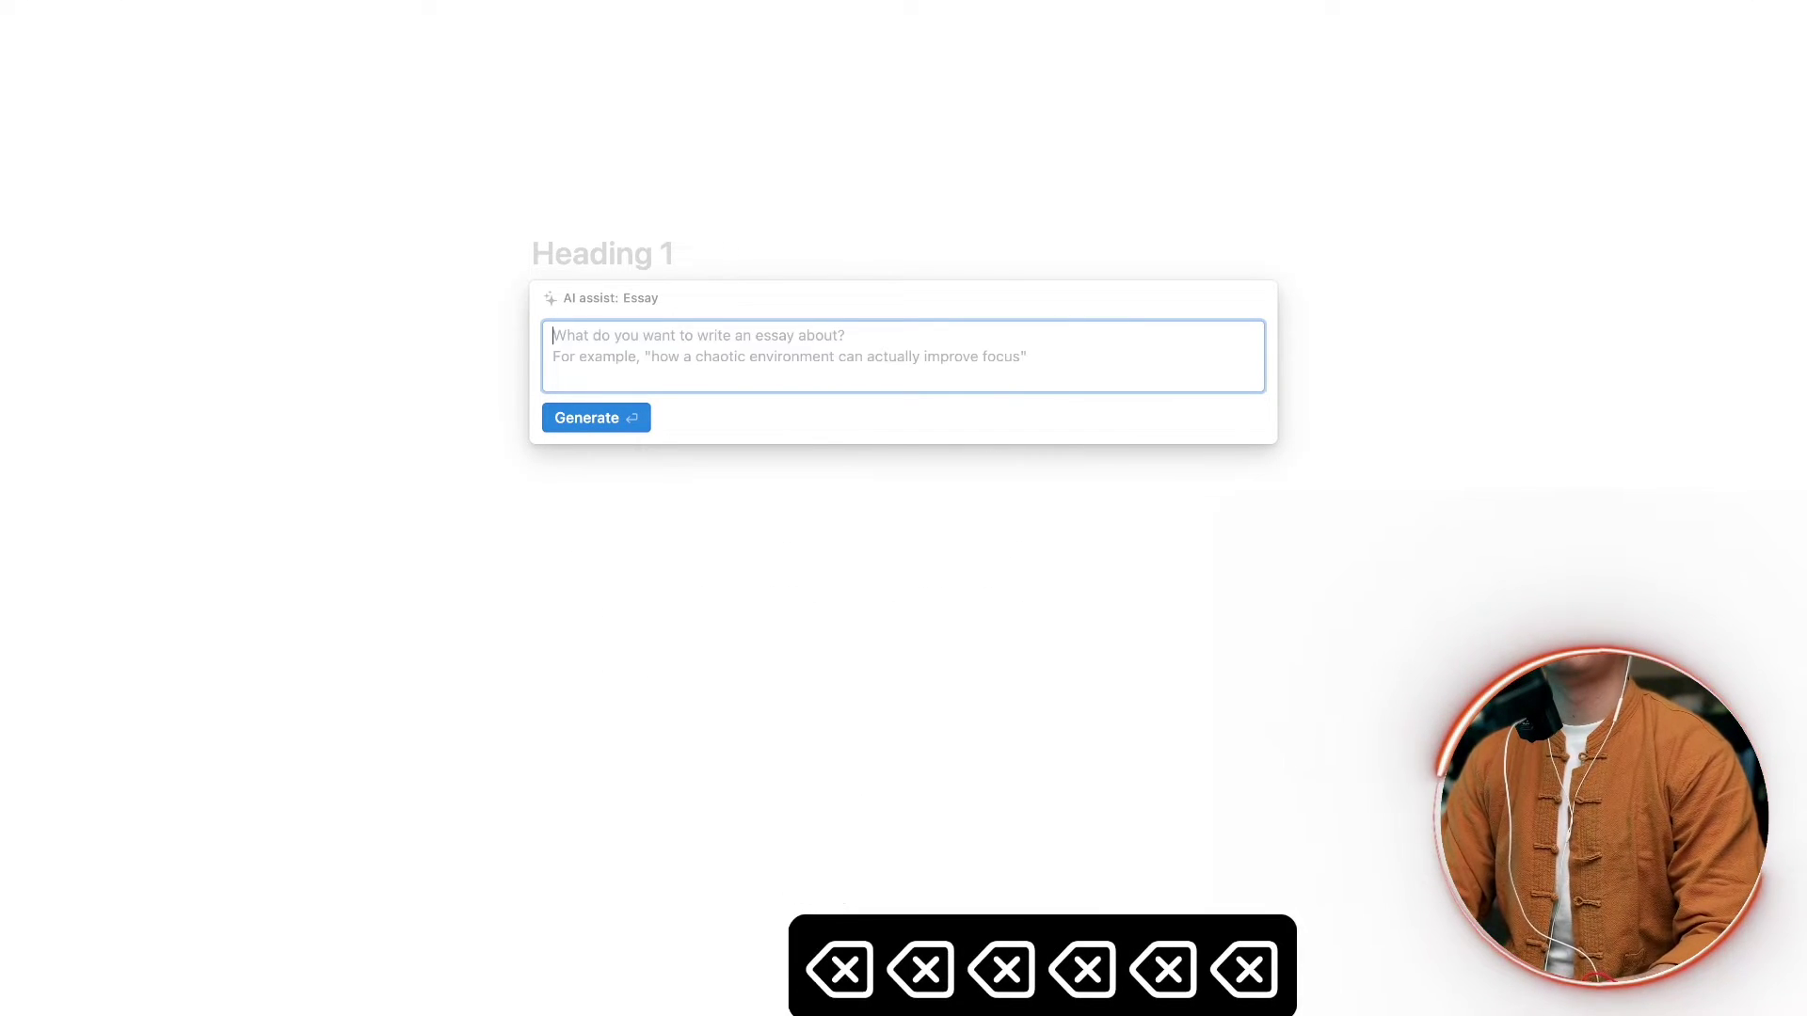
pyautogui.write('Eassy about')
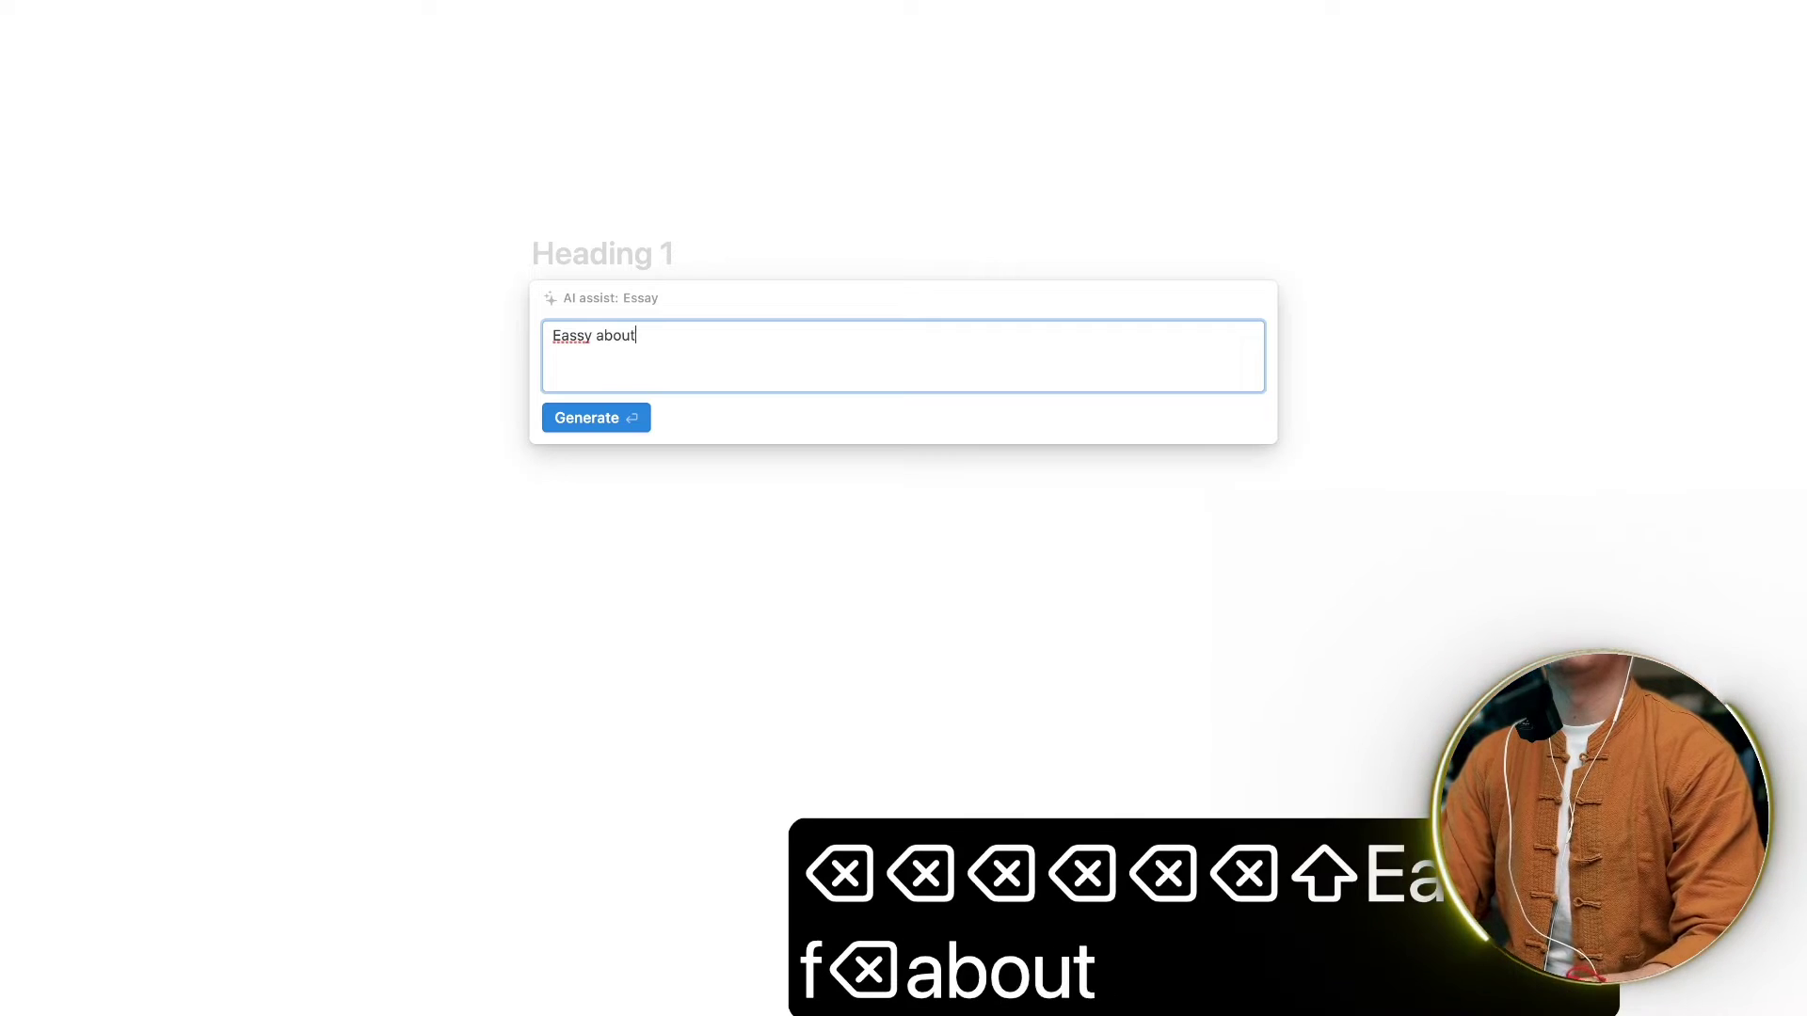
pyautogui.write(' Fasting')
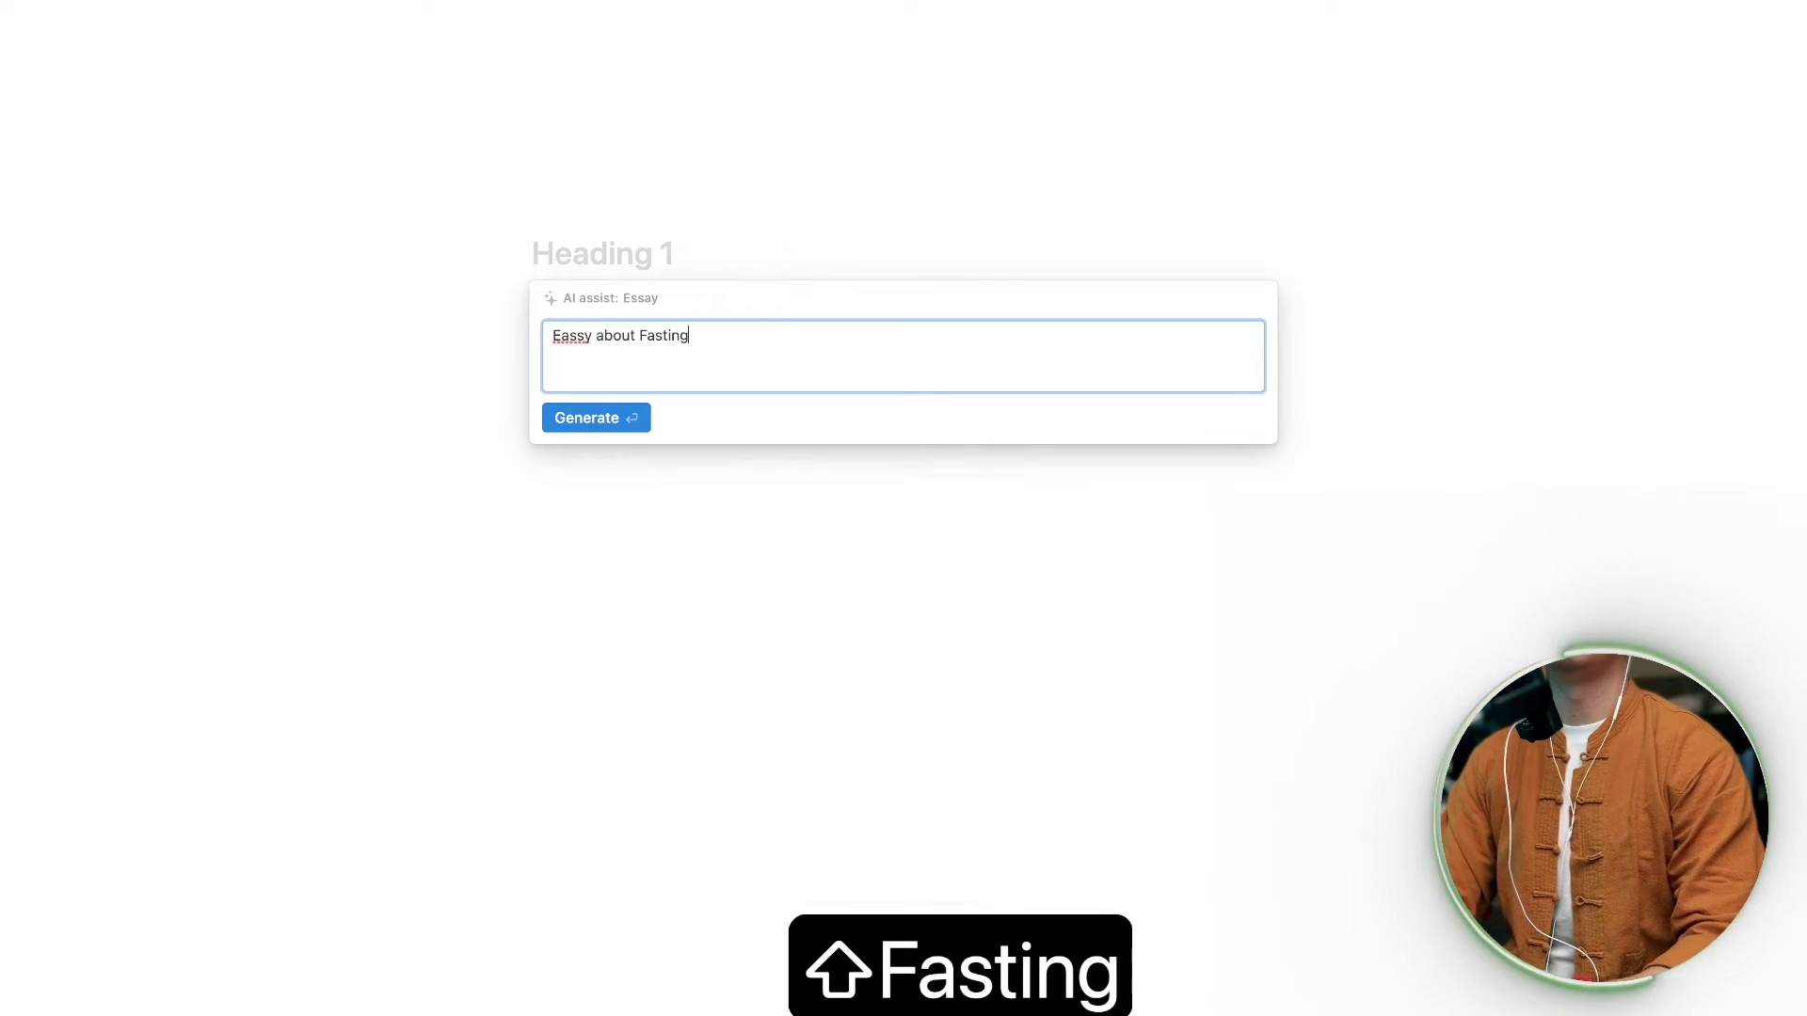
pyautogui.press('Return')
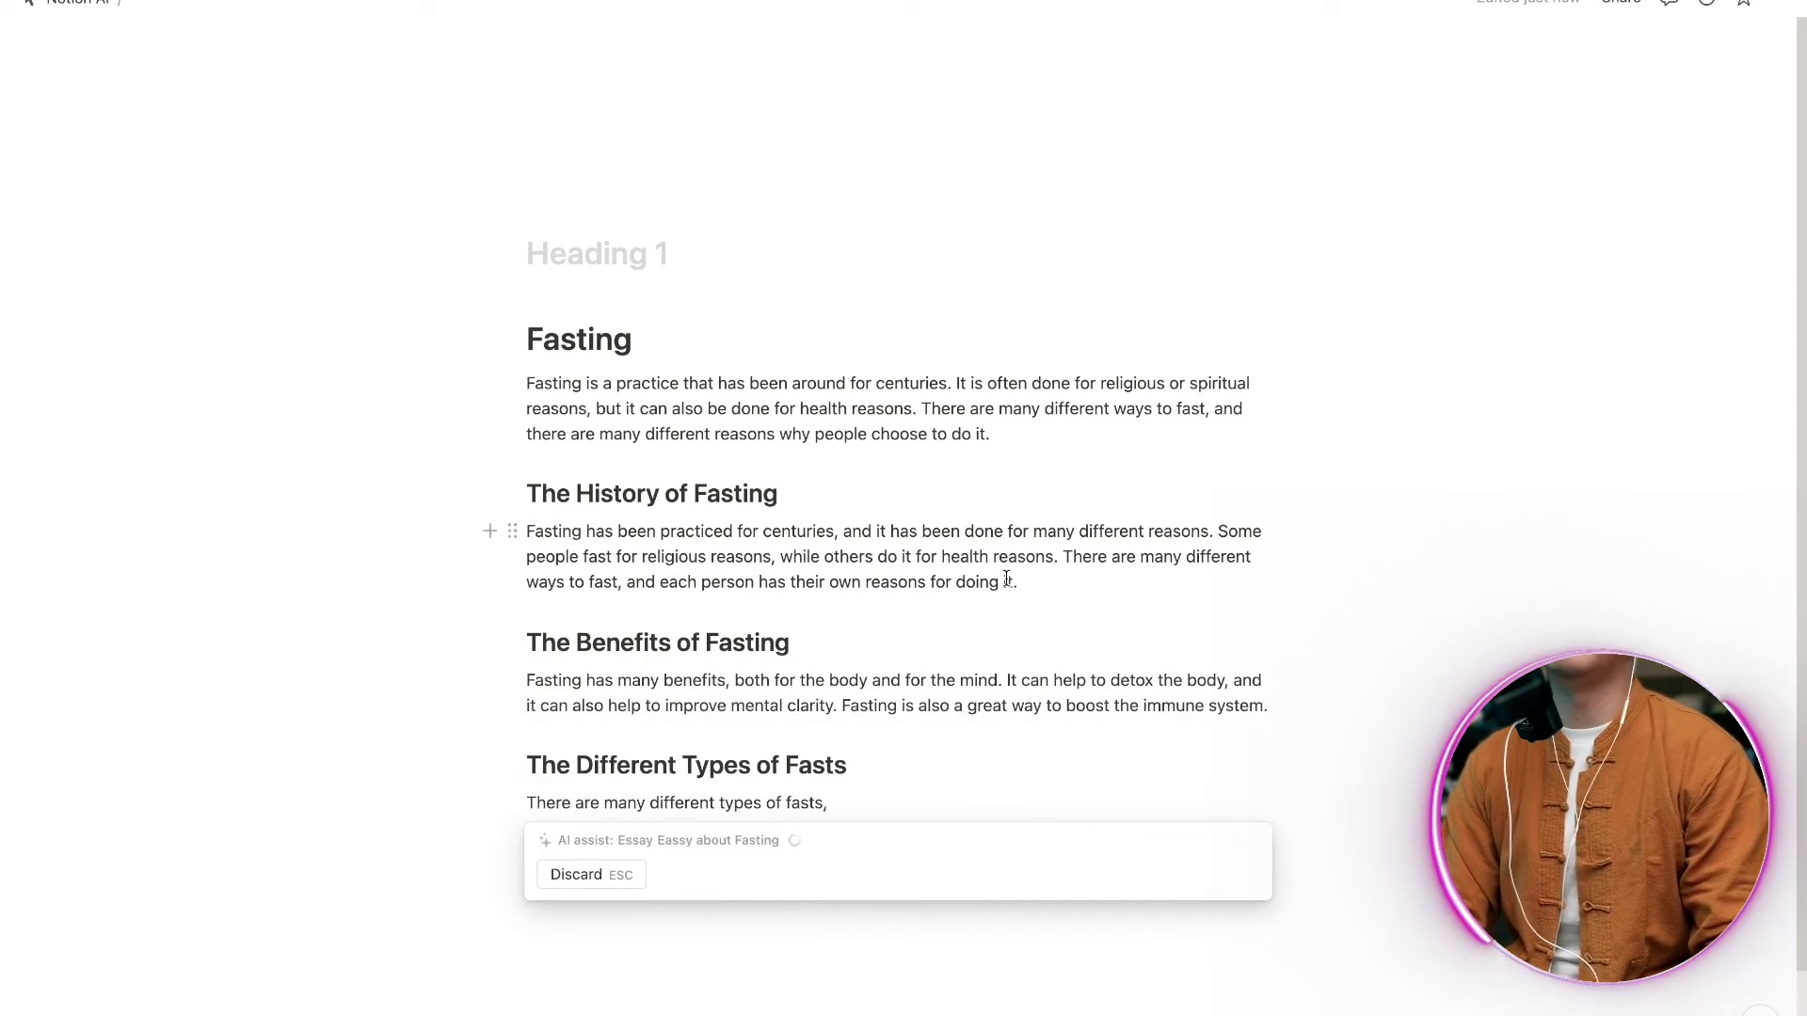
# - Review the generated Fasting essay and keep it on the page
pyautogui.scroll(-2, 747, 718)
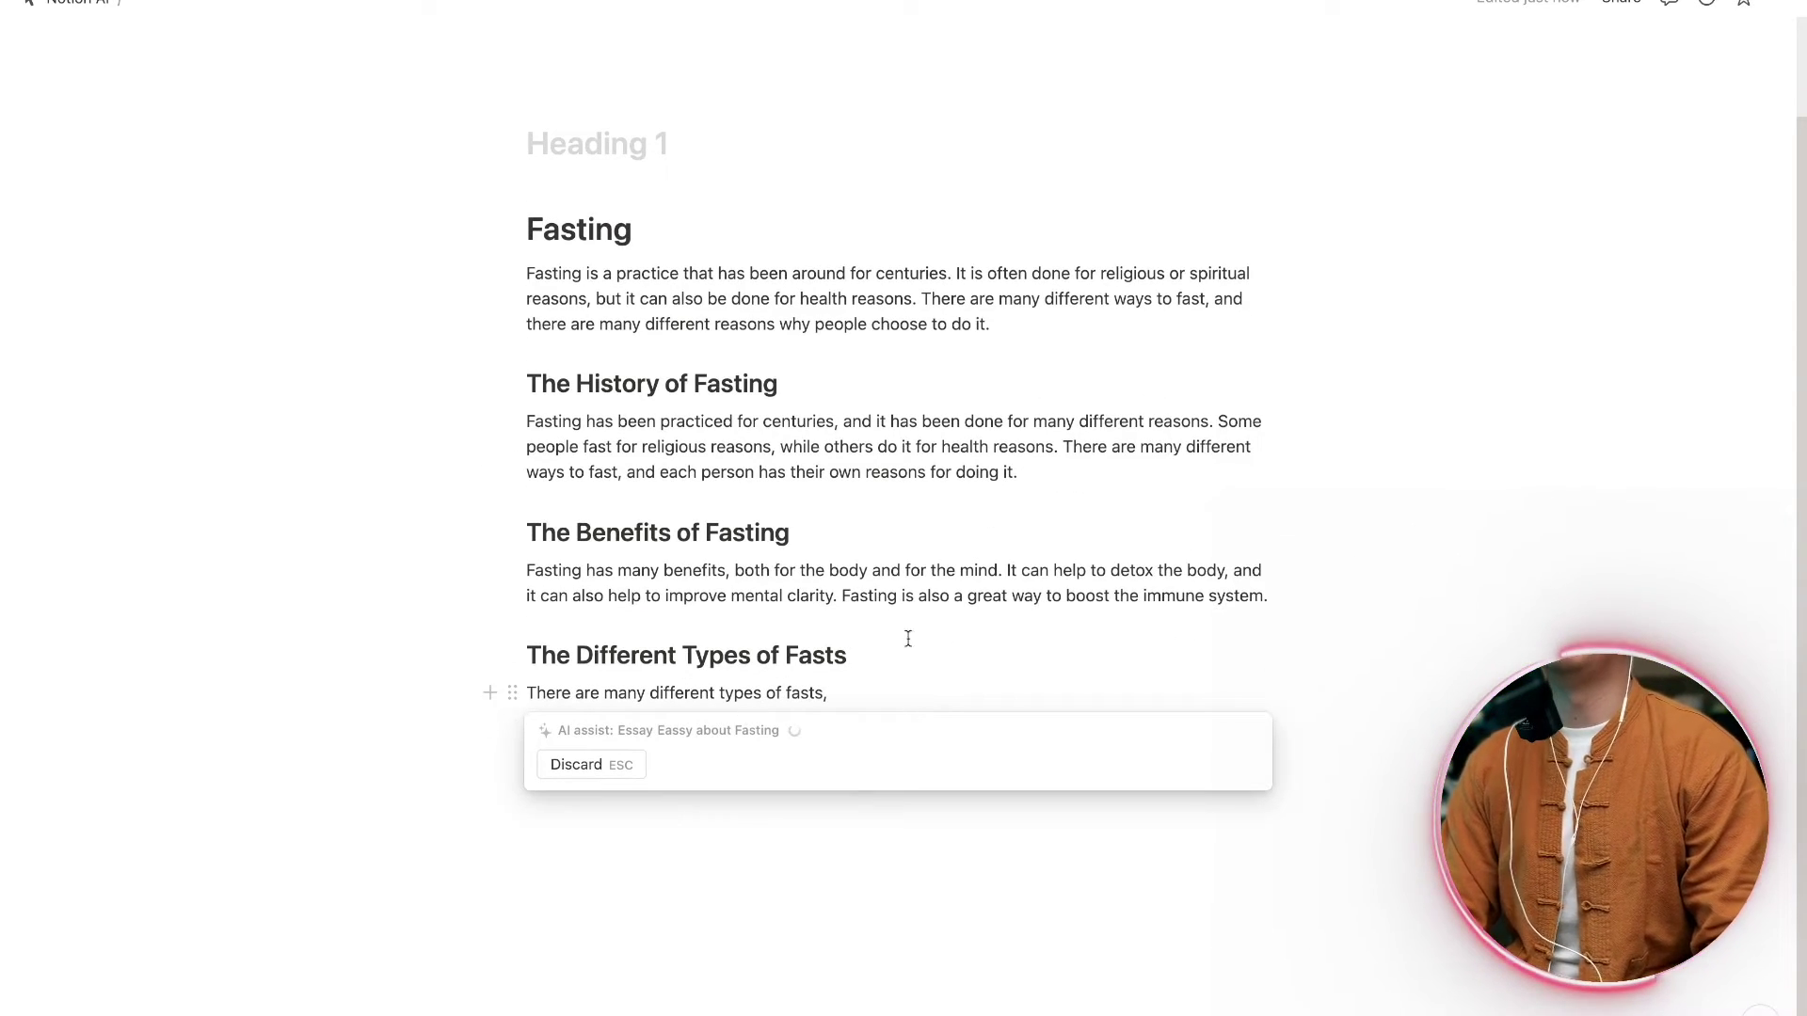
pyautogui.scroll(2, 935, 625)
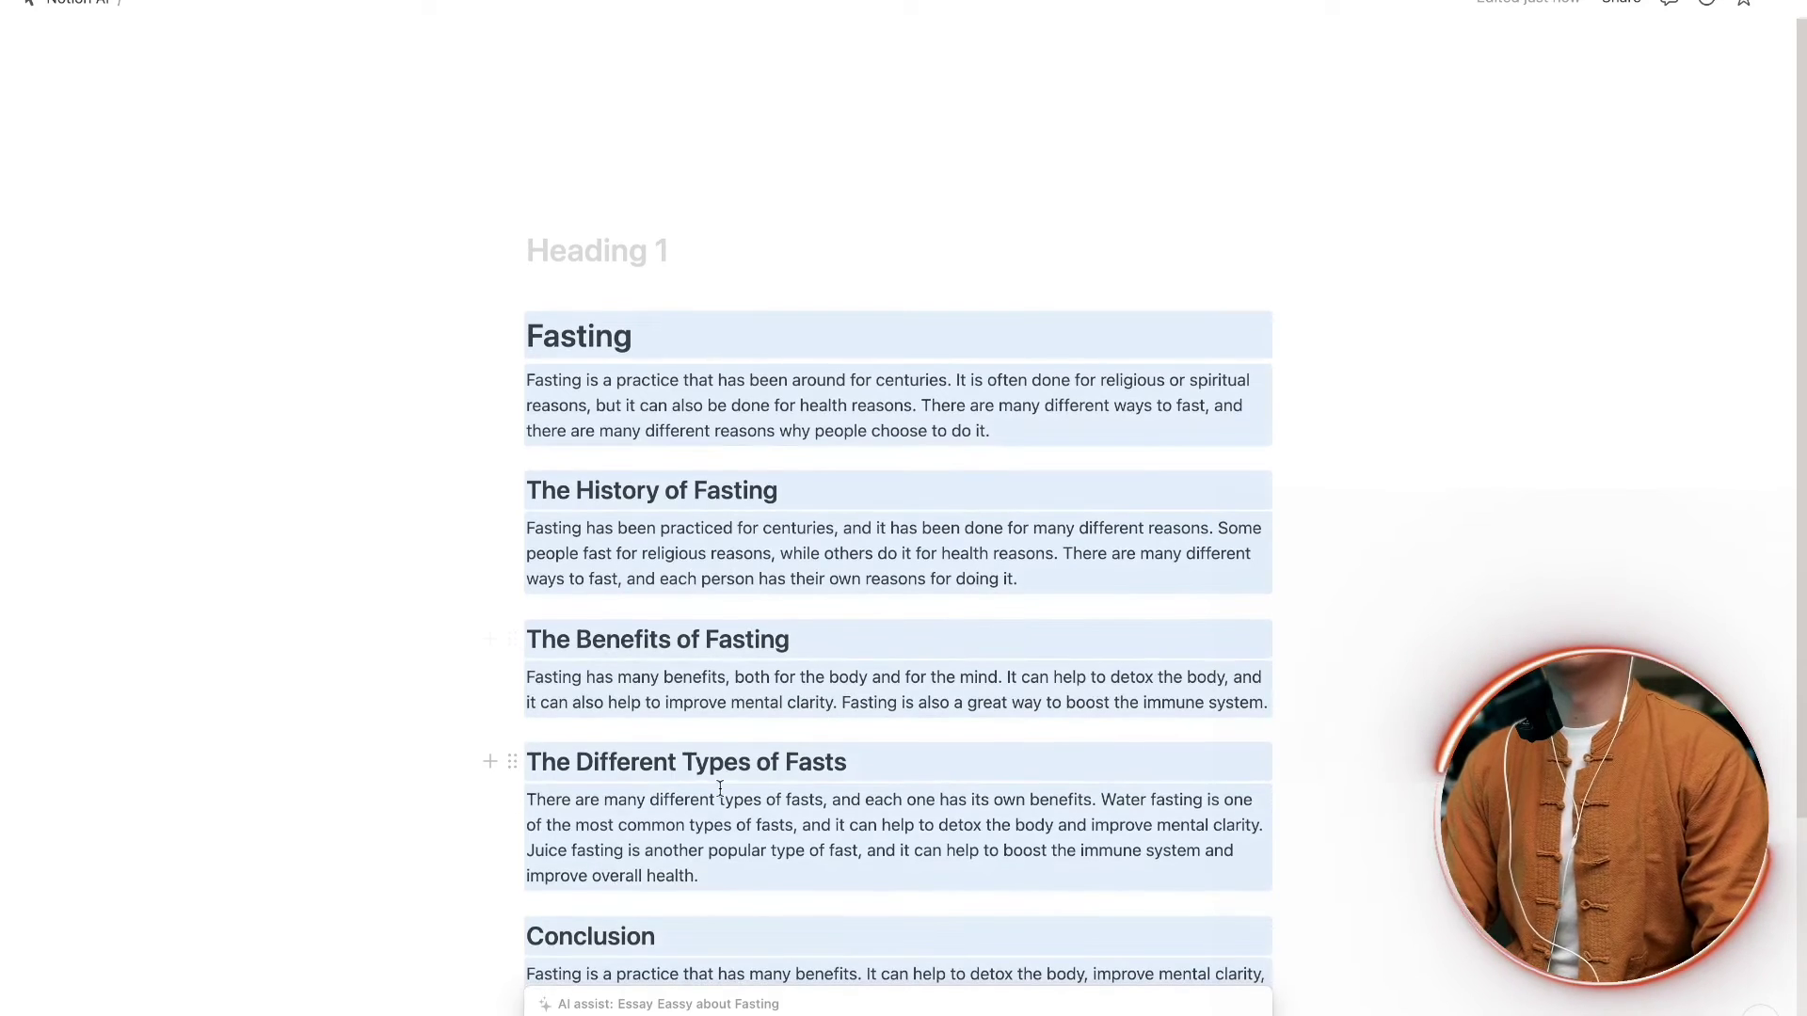
pyautogui.click(706, 815)
pyautogui.scroll(-4, 743, 790)
pyautogui.scroll(2, 789, 757)
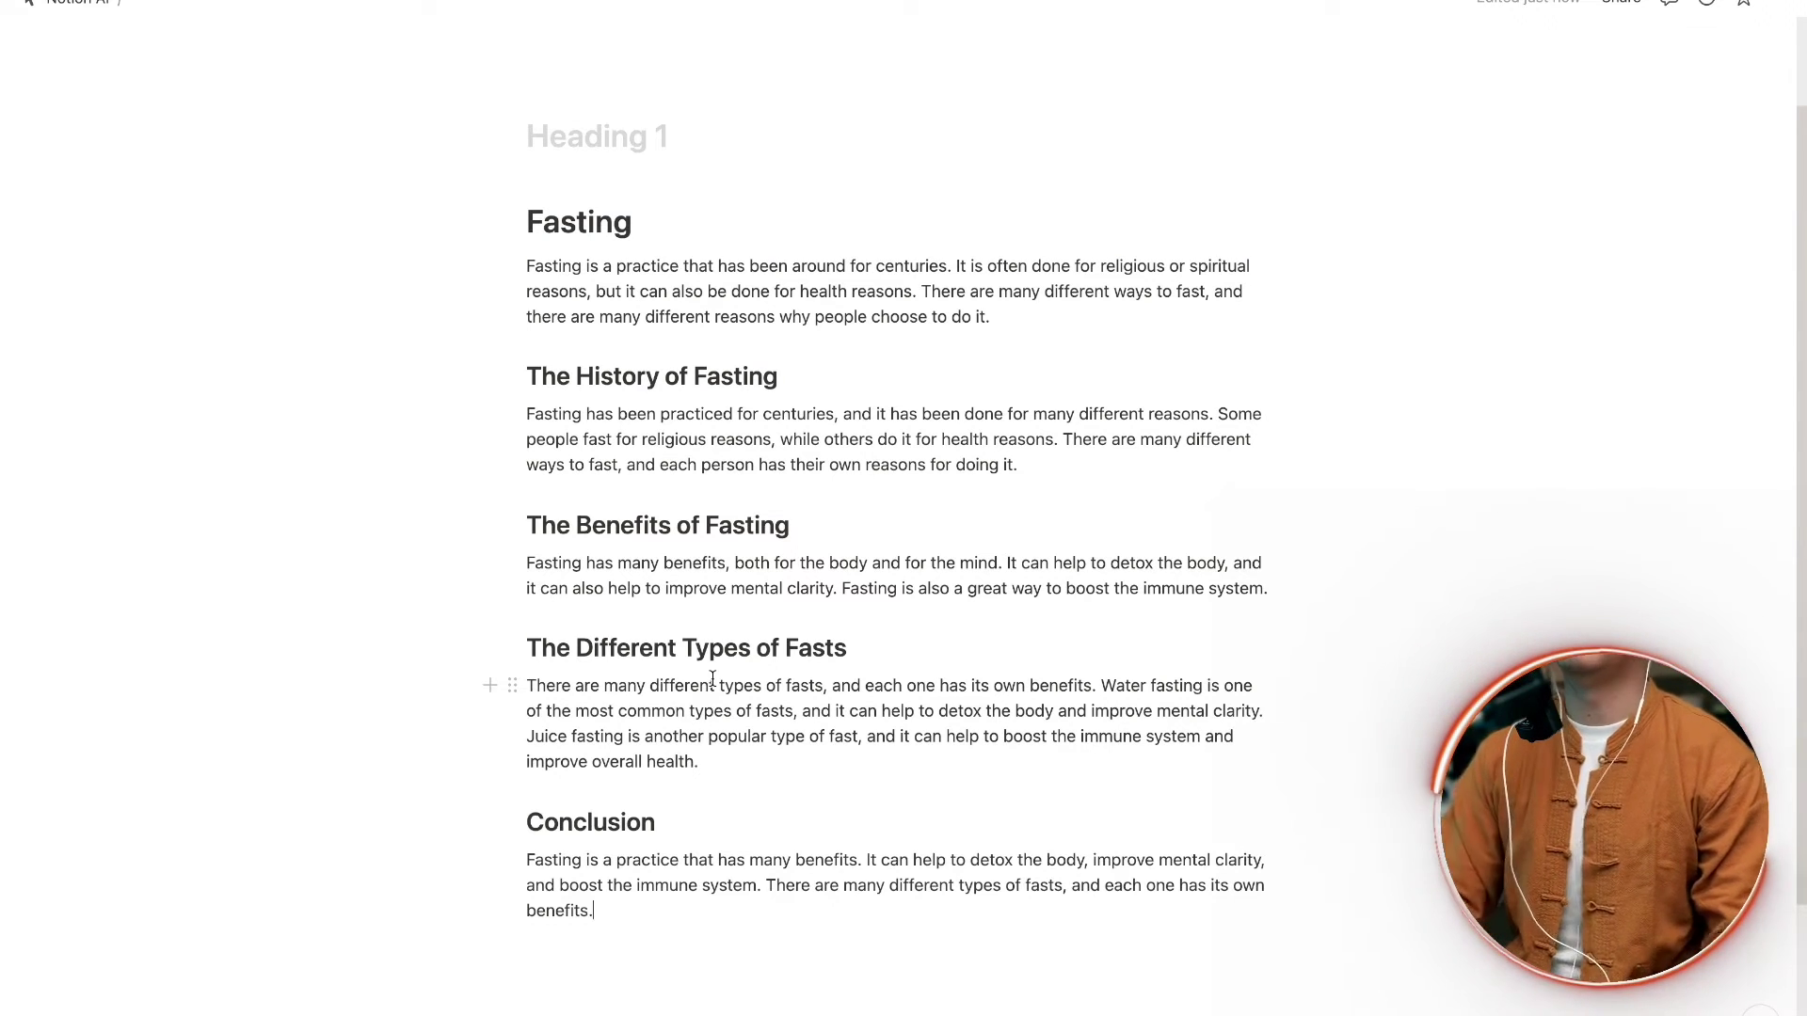
# - Delete the entire Fasting essay and open a fresh Help me write prompt
pyautogui.moveTo(700, 910); pyautogui.dragTo(549, 178)
pyautogui.press('BackSpace')
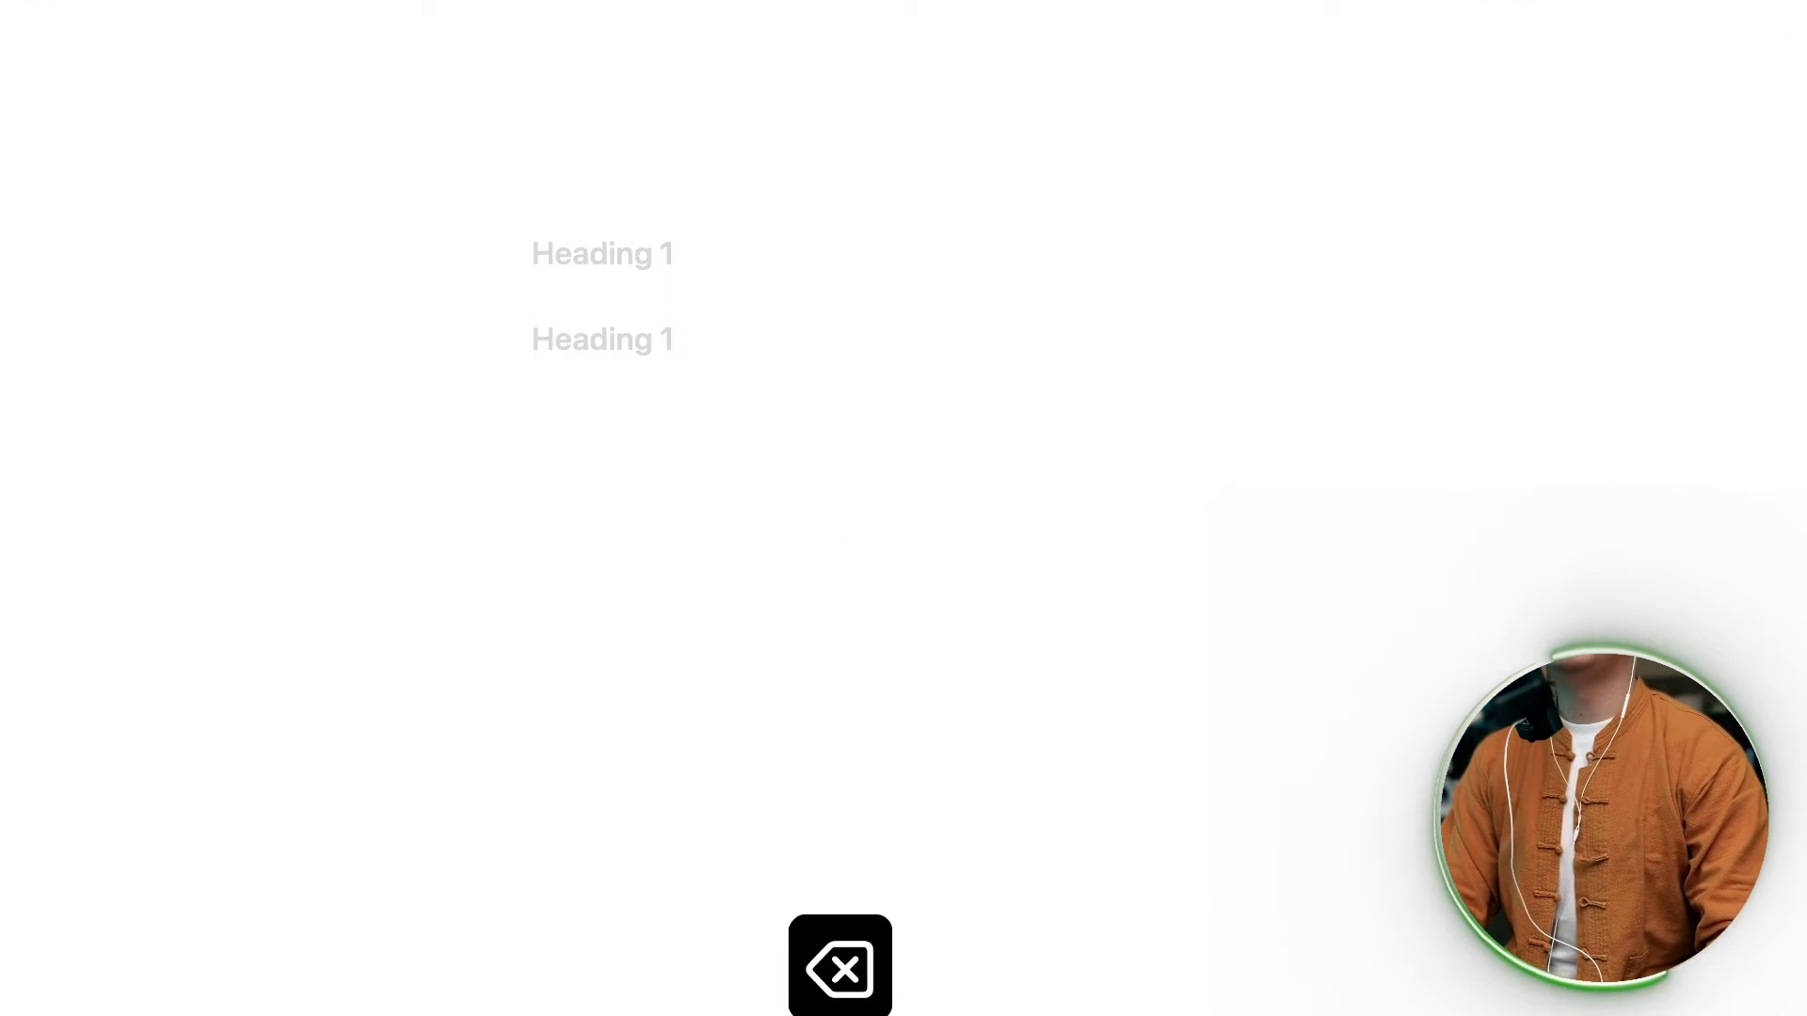
pyautogui.press('BackSpace')
pyautogui.press('BackSpace')
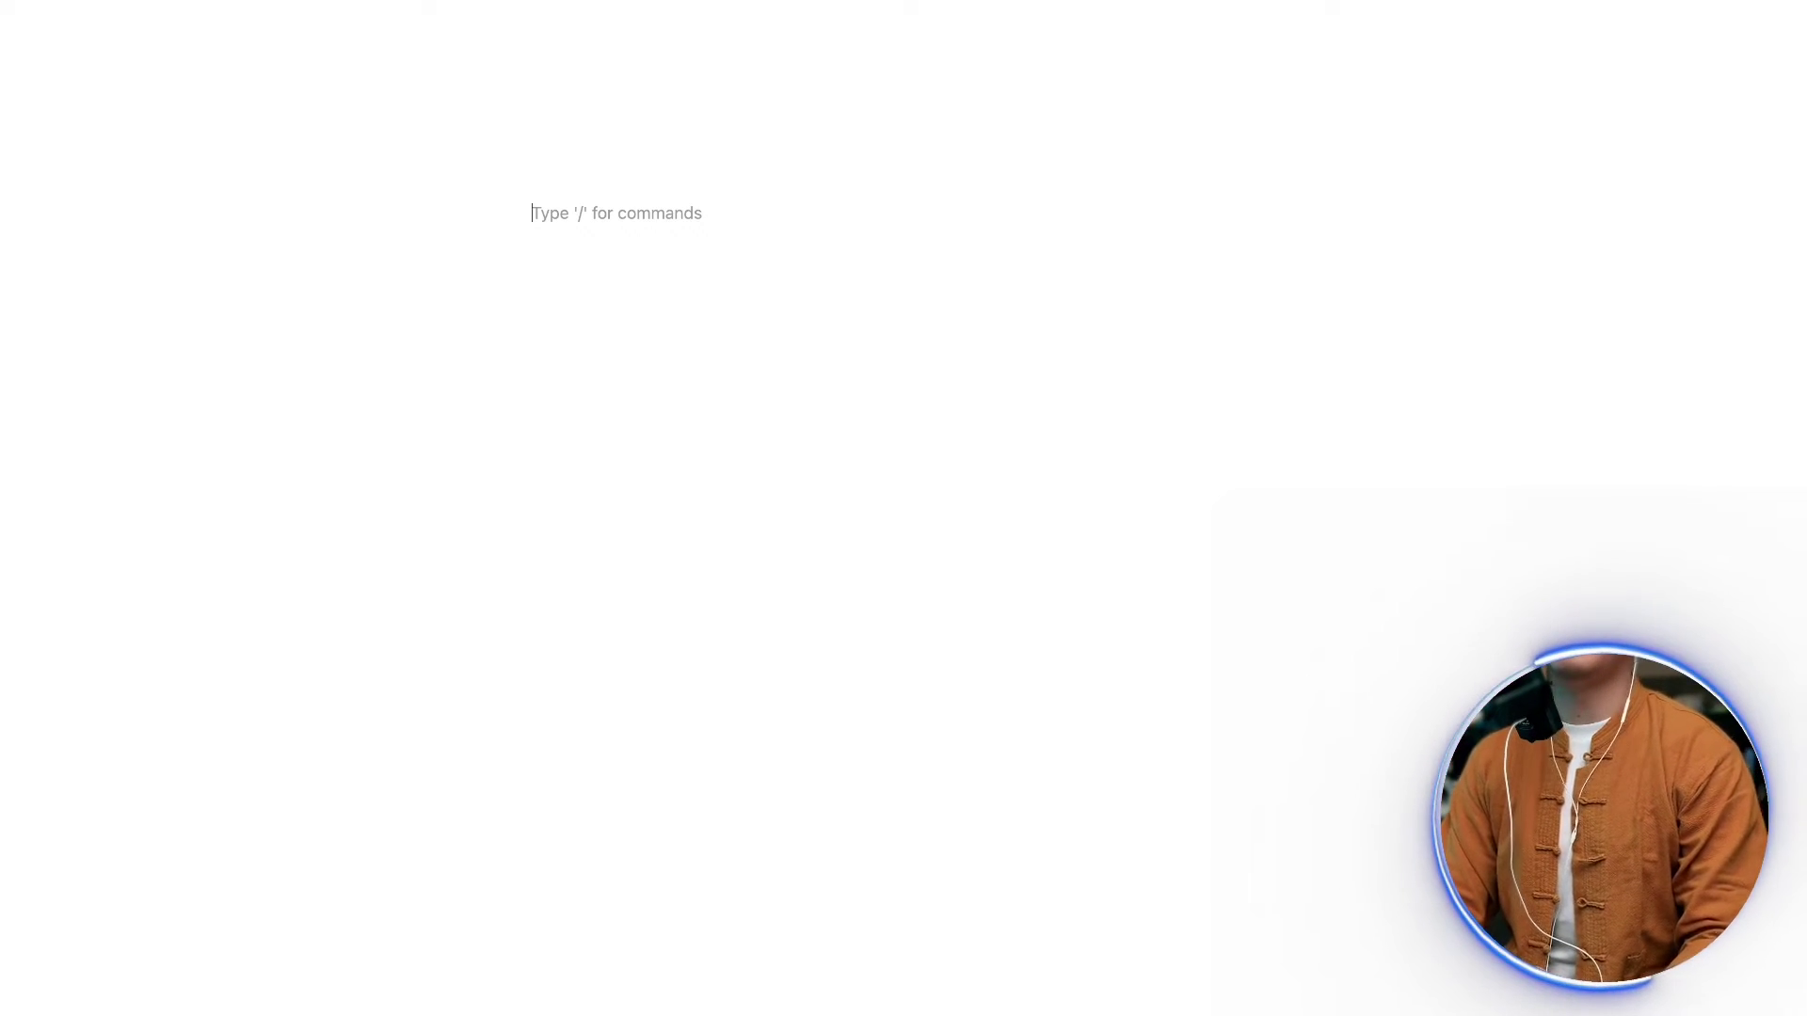
pyautogui.write('/')
pyautogui.press('Return')
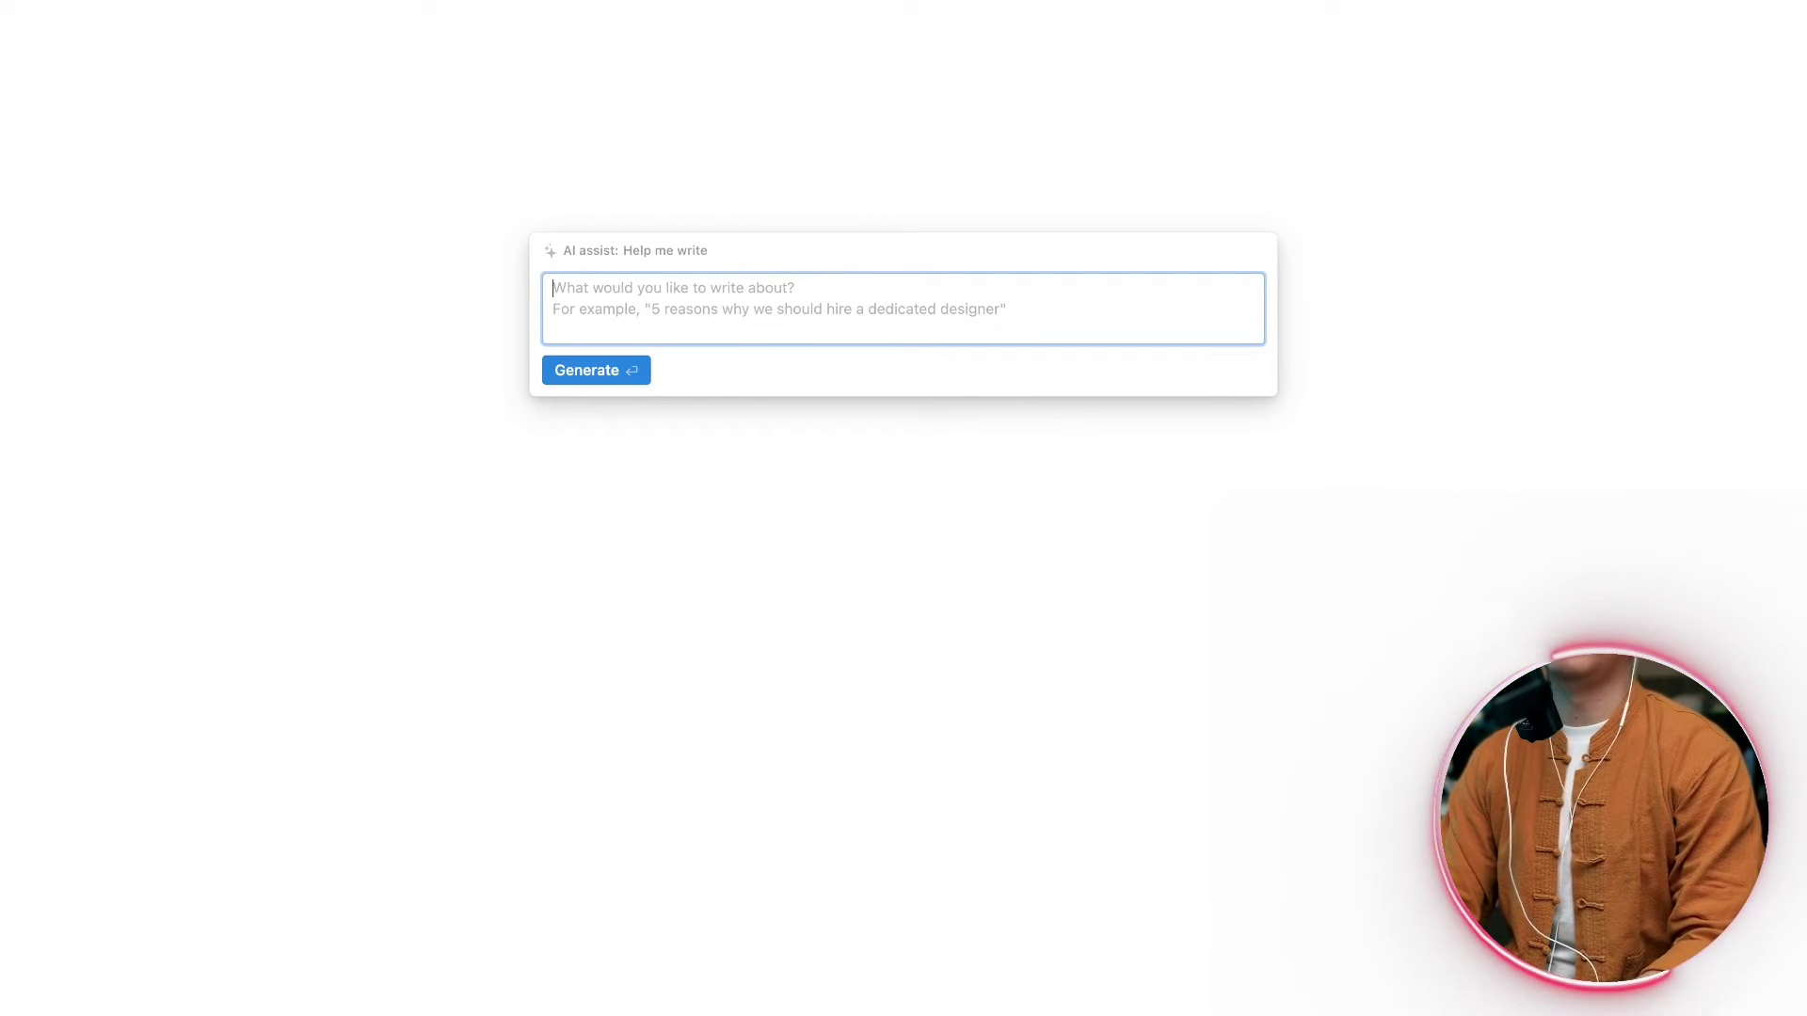
# - Draft a weekly habit tracker prompt including reading, podcast and exercise, then close it unsent
pyautogui.write('create ')
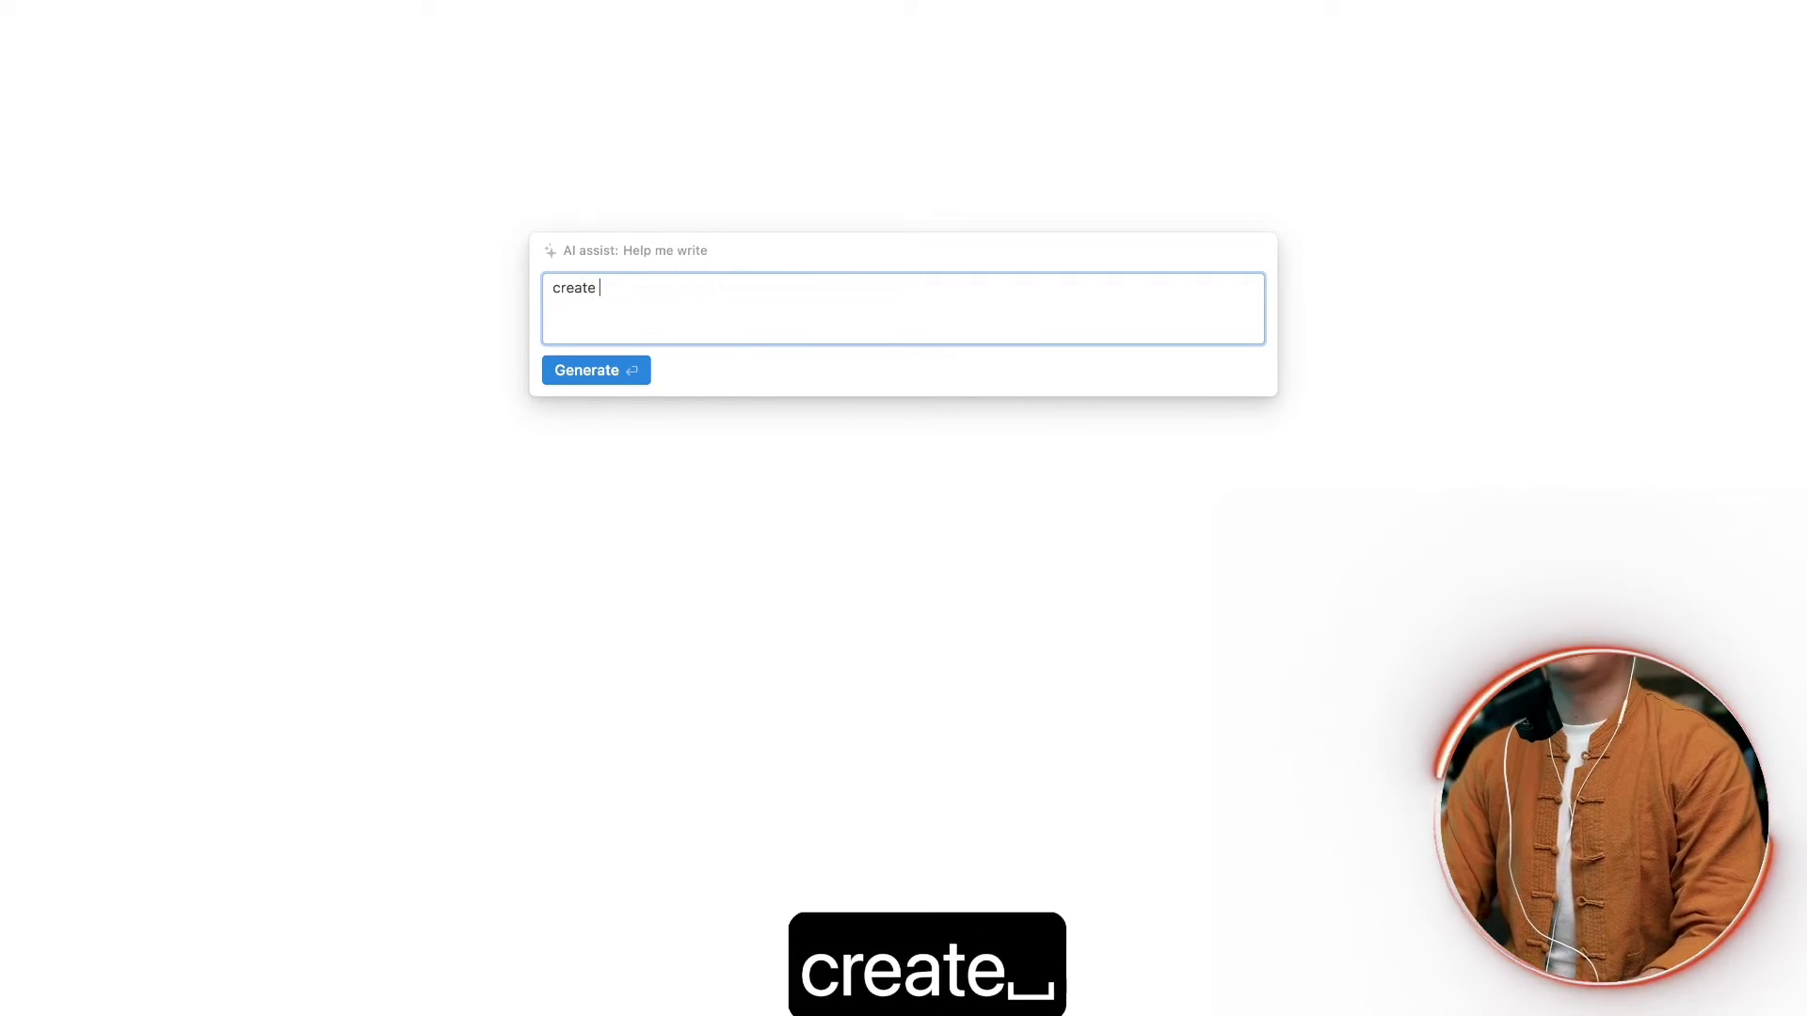
pyautogui.write('habit tra')
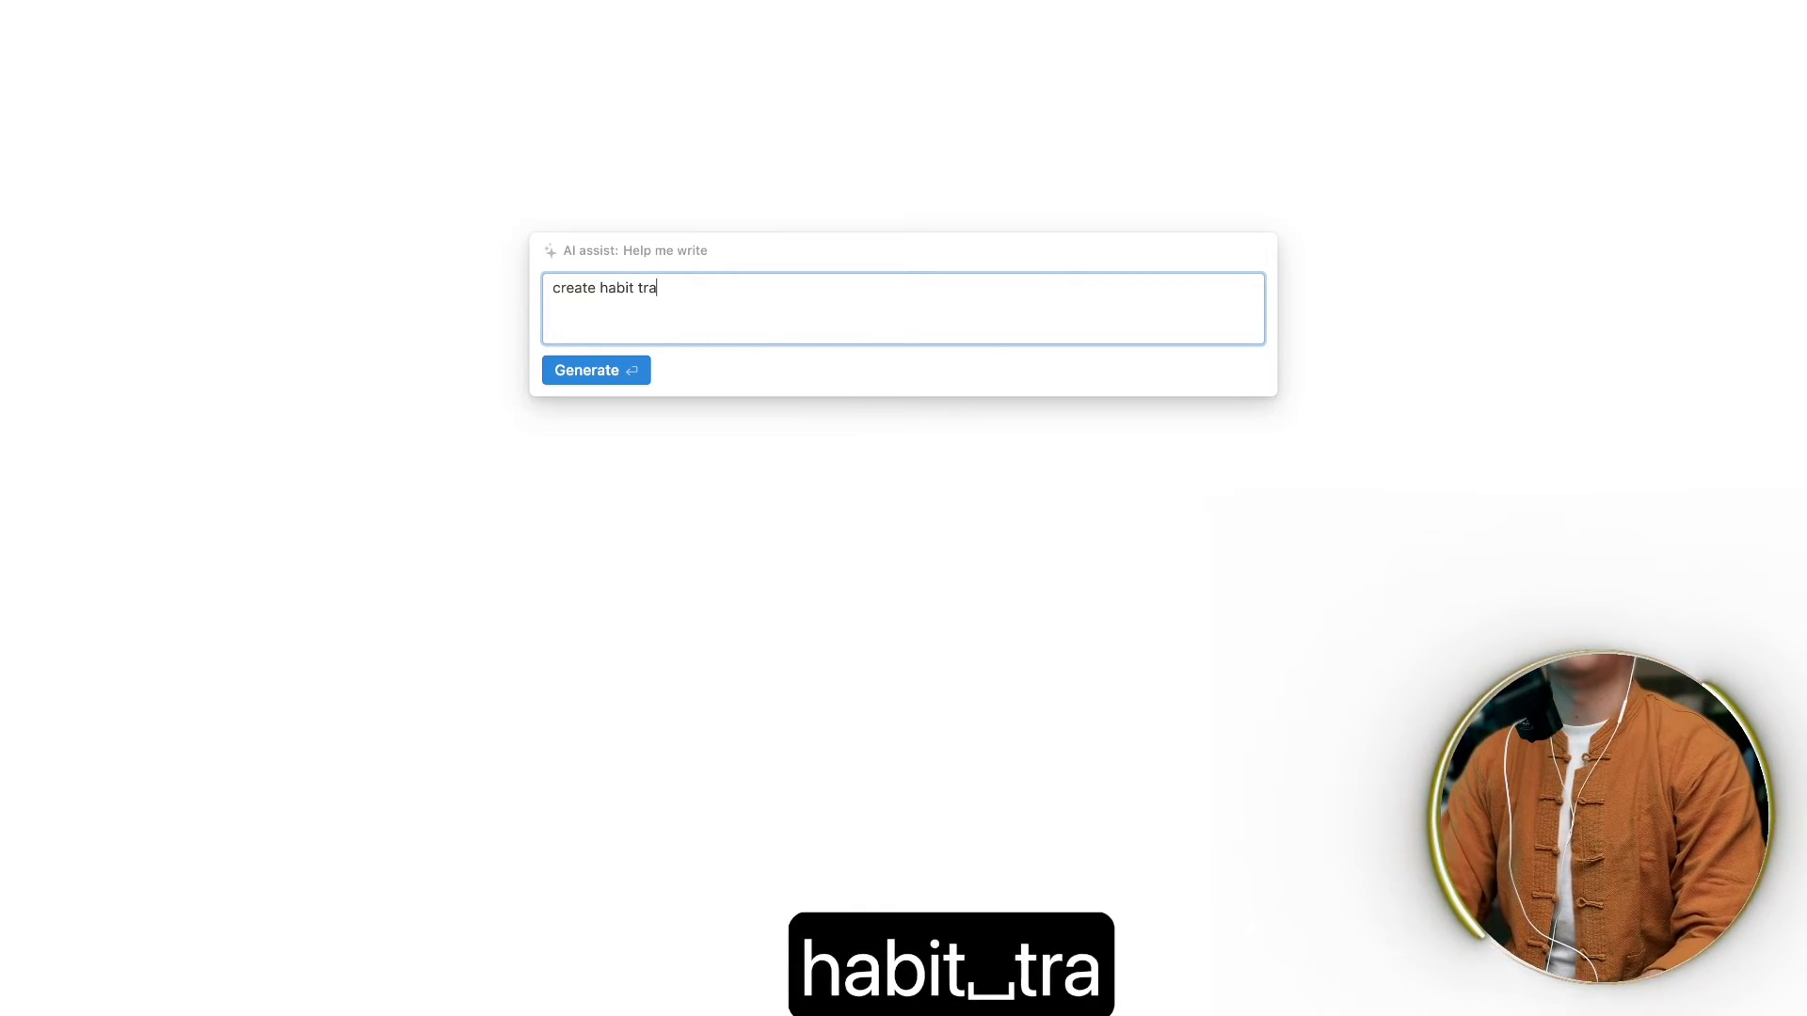
pyautogui.write('cker weely')
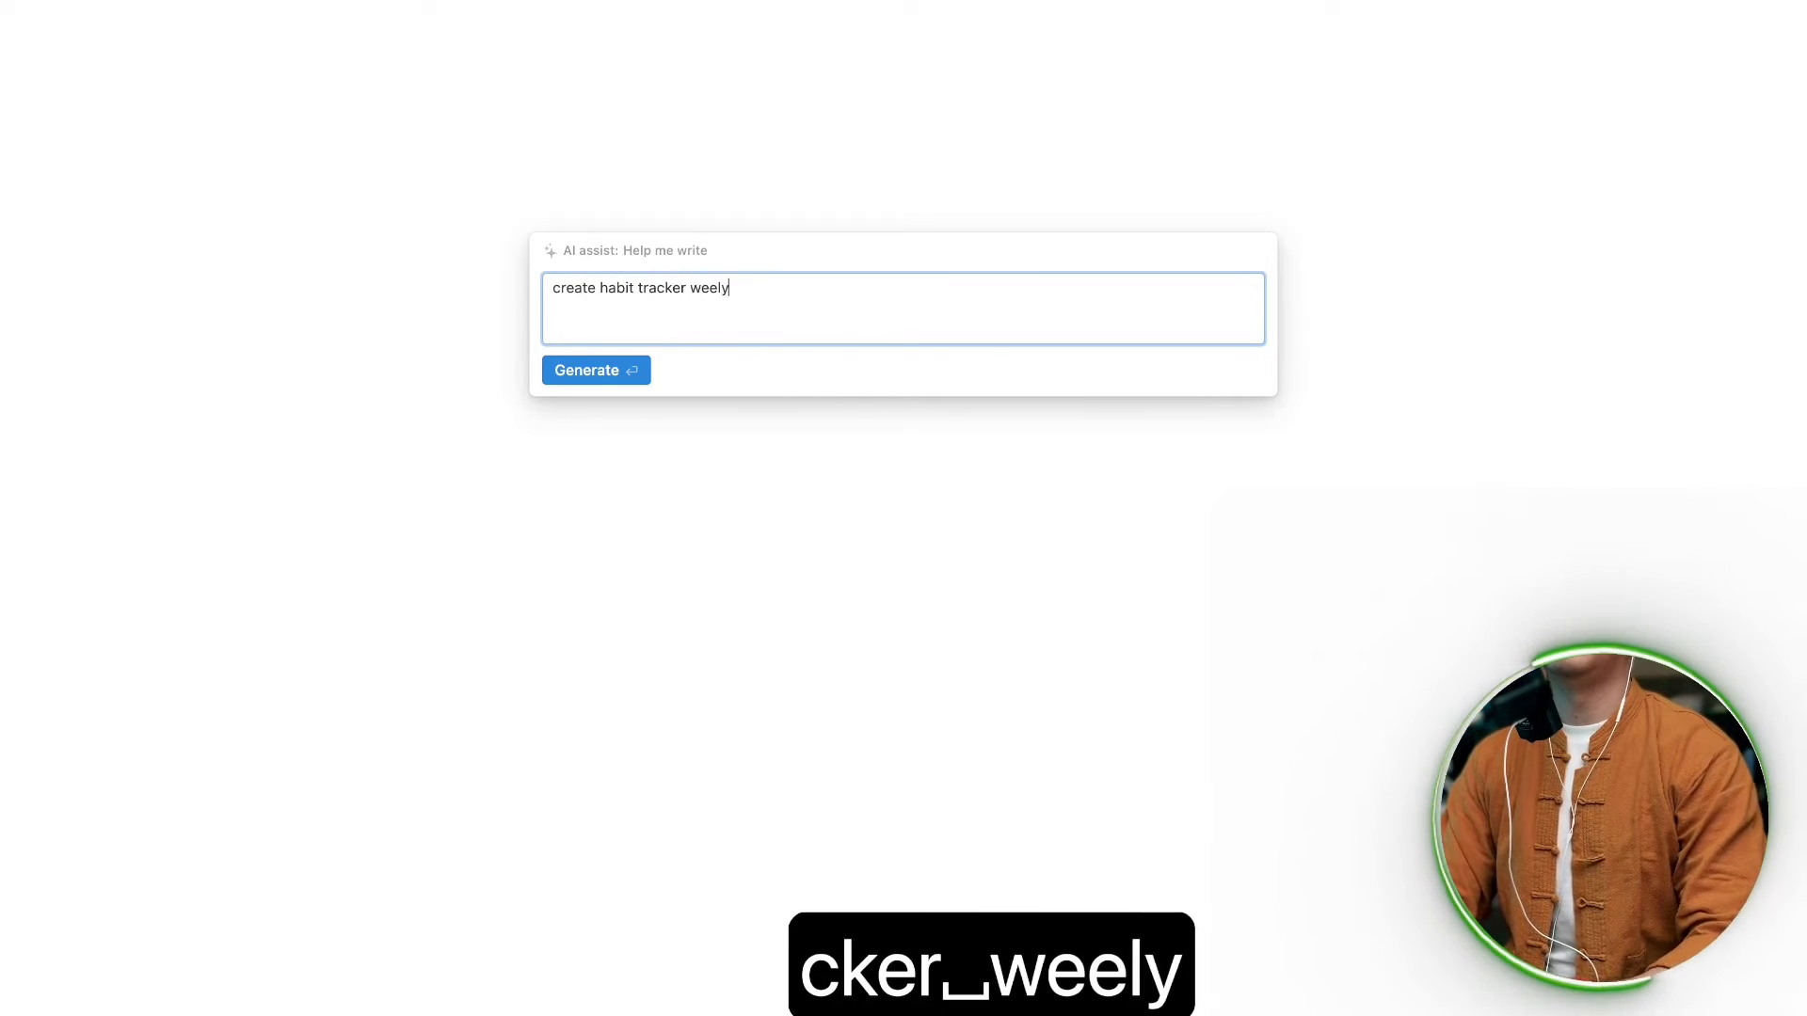
pyautogui.press('BackSpace')
pyautogui.press('BackSpace')
pyautogui.write('kly ')
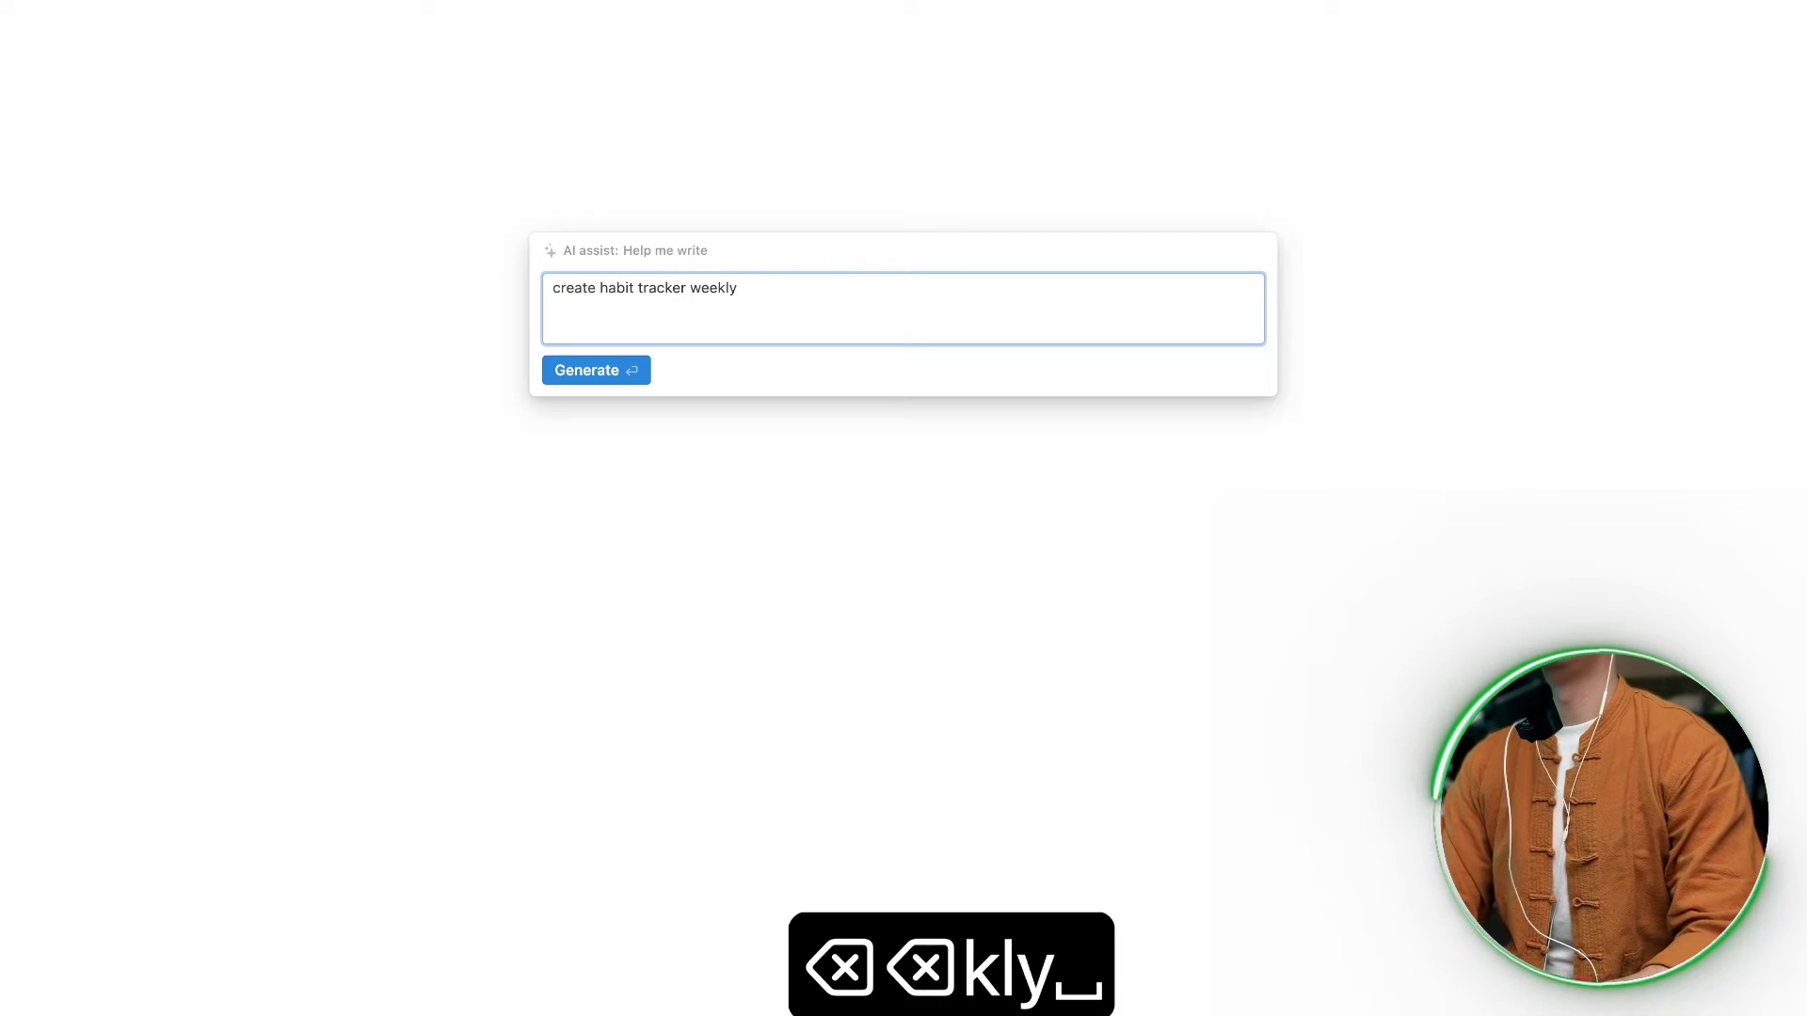
pyautogui.write('inclusin')
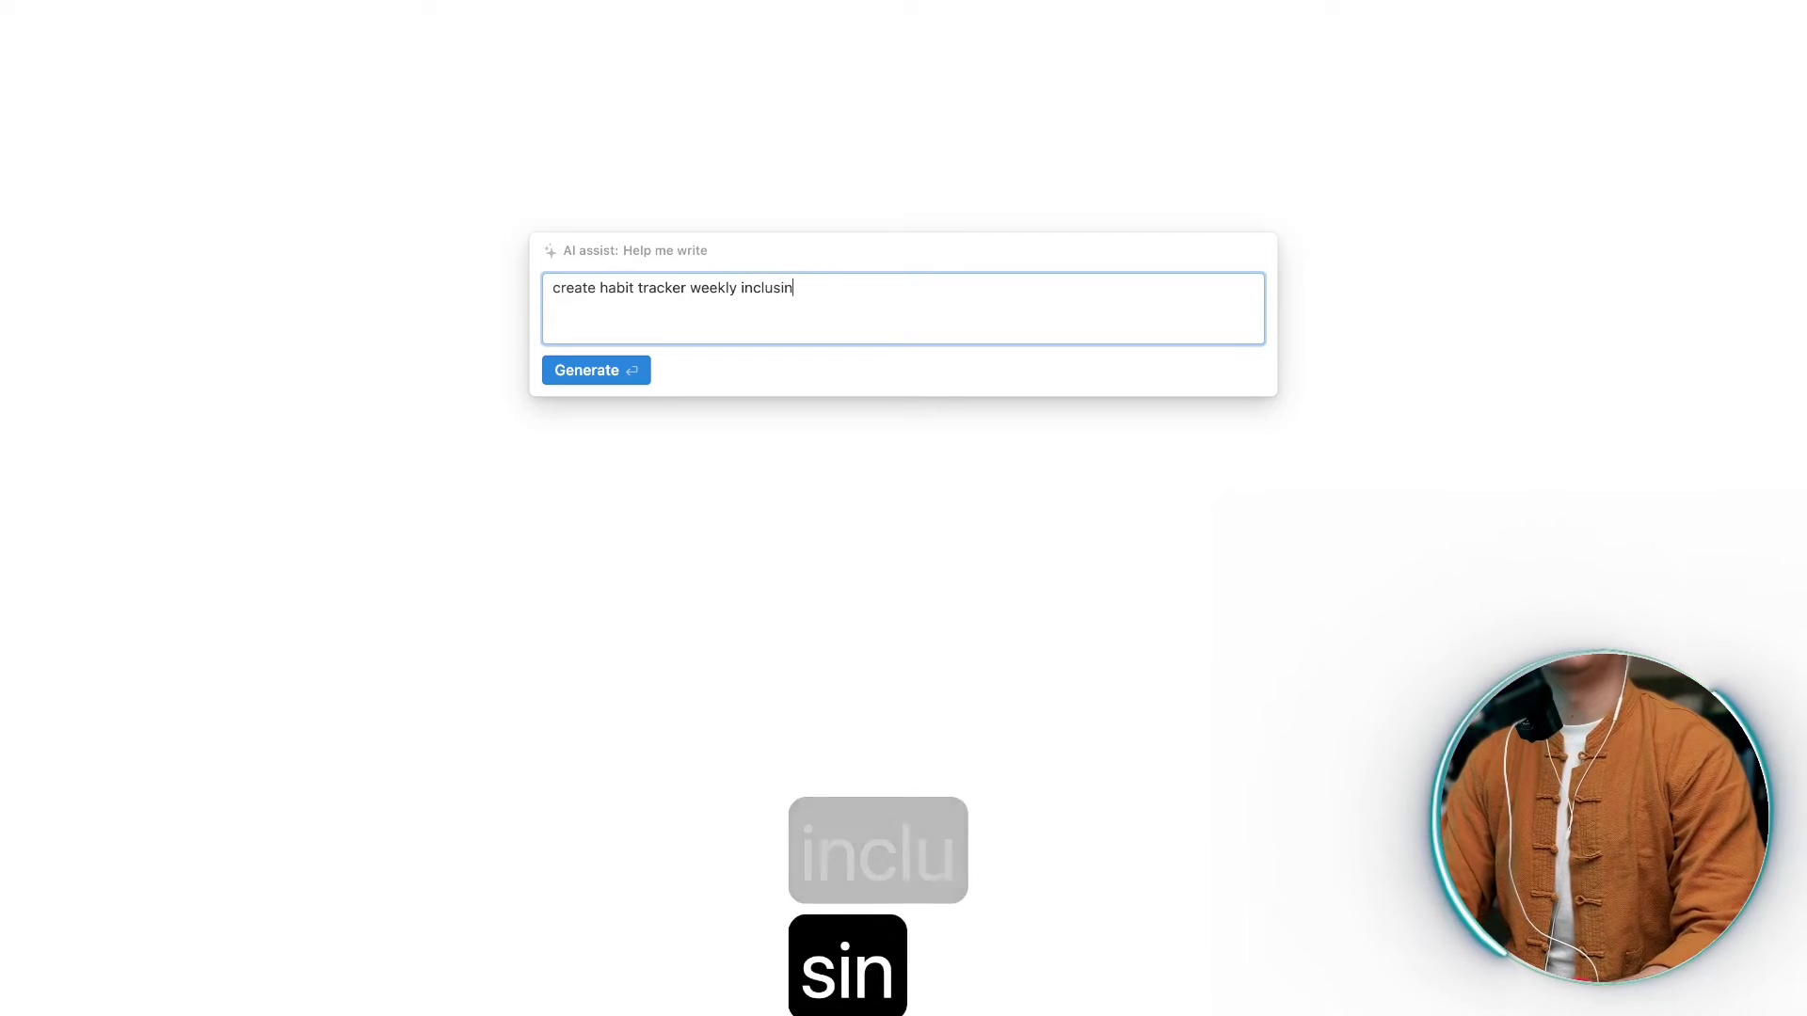
pyautogui.write('g')
pyautogui.press('BackSpace')
pyautogui.press('BackSpace')
pyautogui.press('BackSpace')
pyautogui.press('BackSpace')
pyautogui.press('BackSpace')
pyautogui.write('ding ')
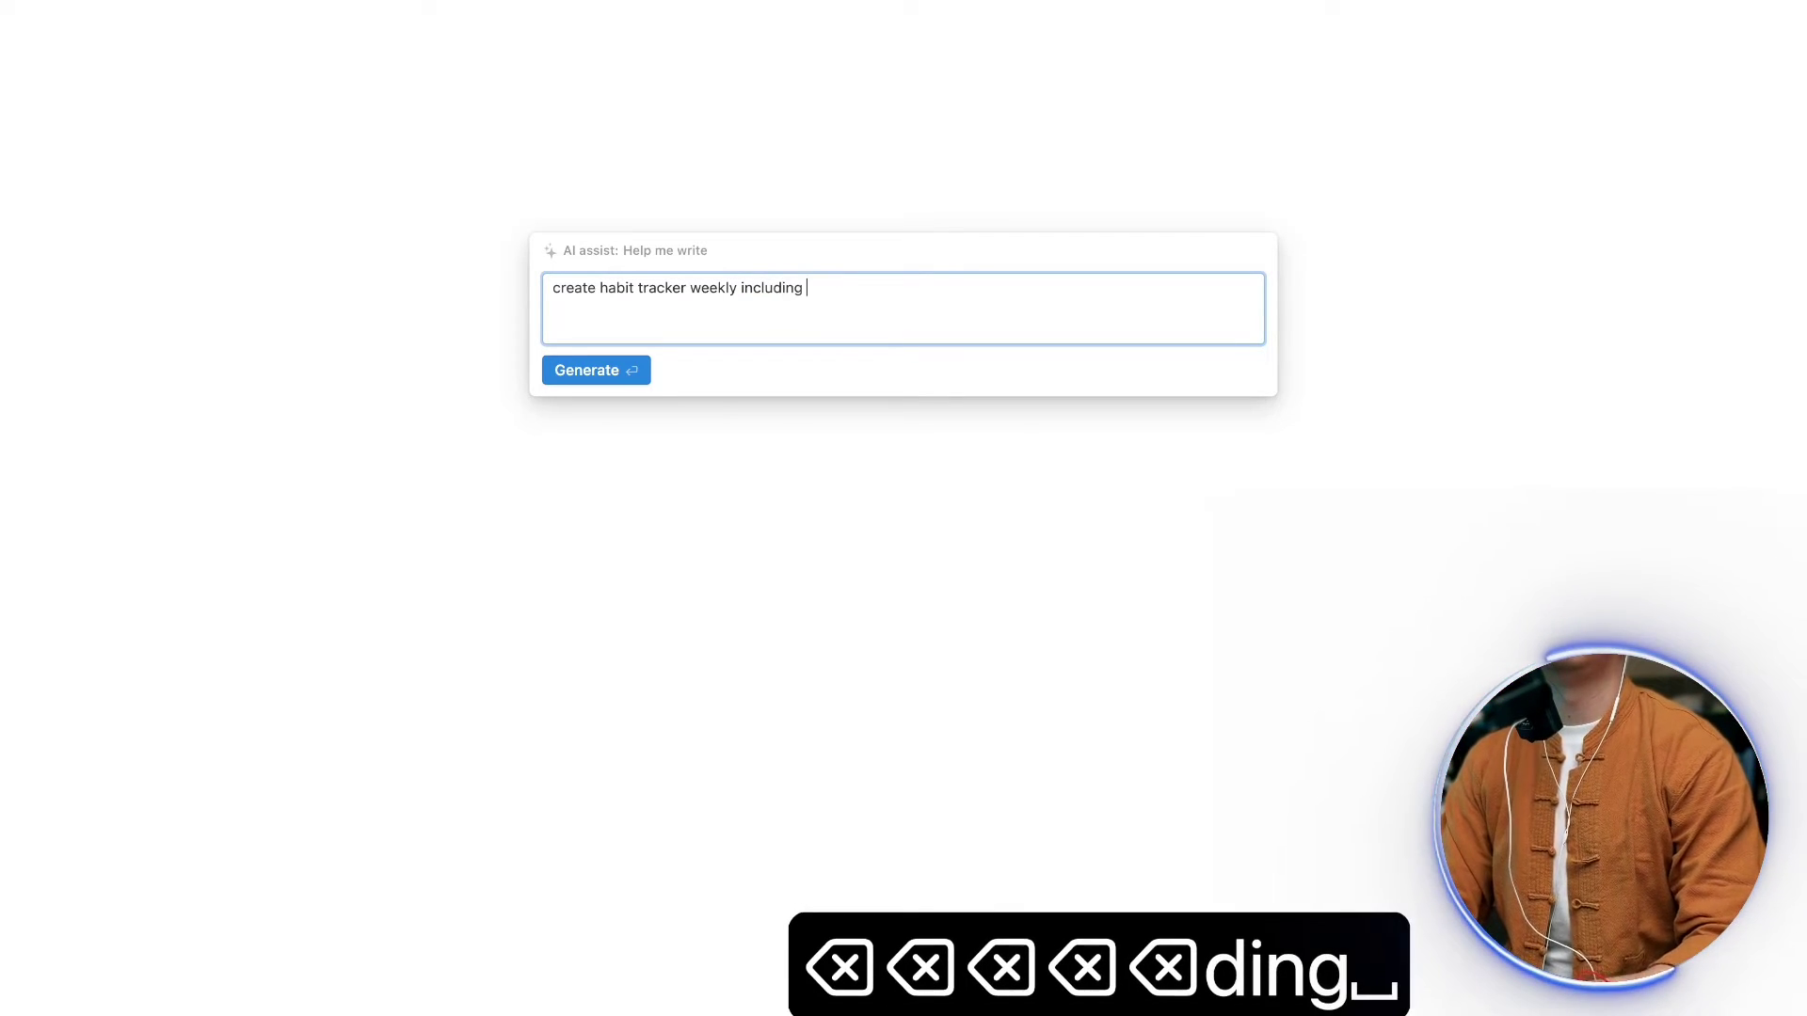
pyautogui.write('read')
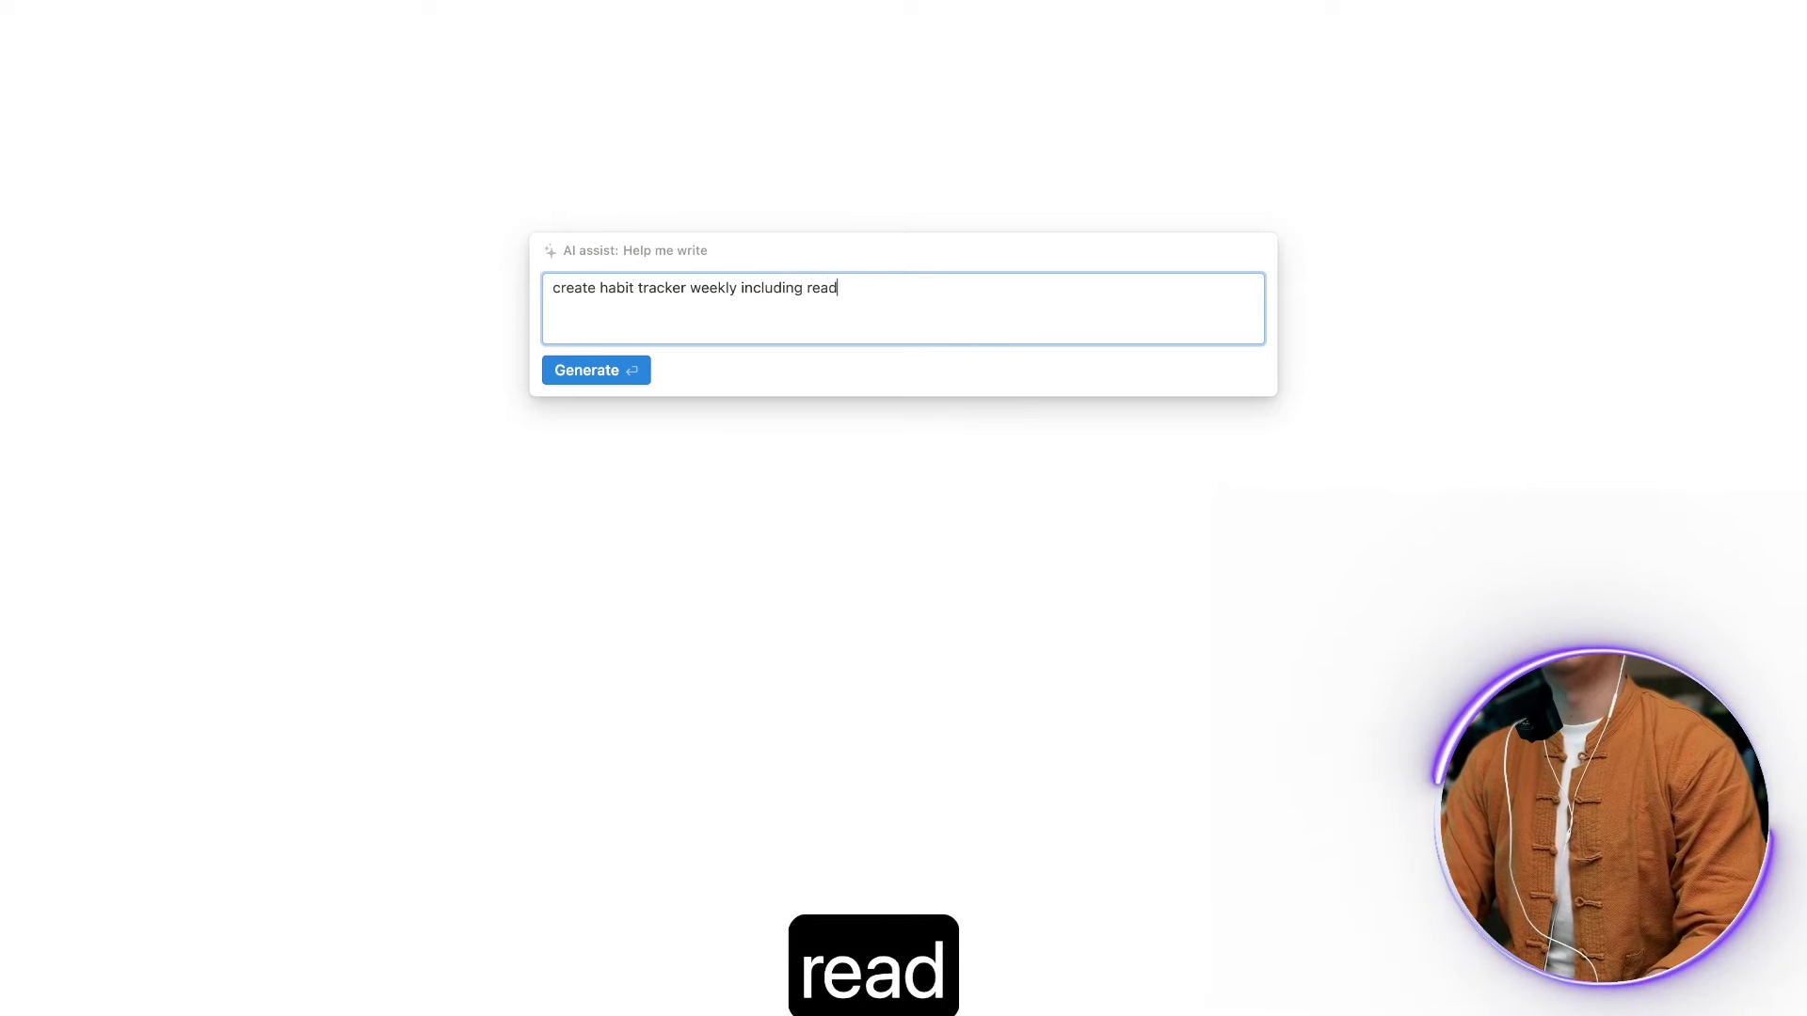
pyautogui.write('ing, pidca')
pyautogui.press('BackSpace')
pyautogui.press('BackSpace')
pyautogui.press('BackSpace')
pyautogui.press('BackSpace')
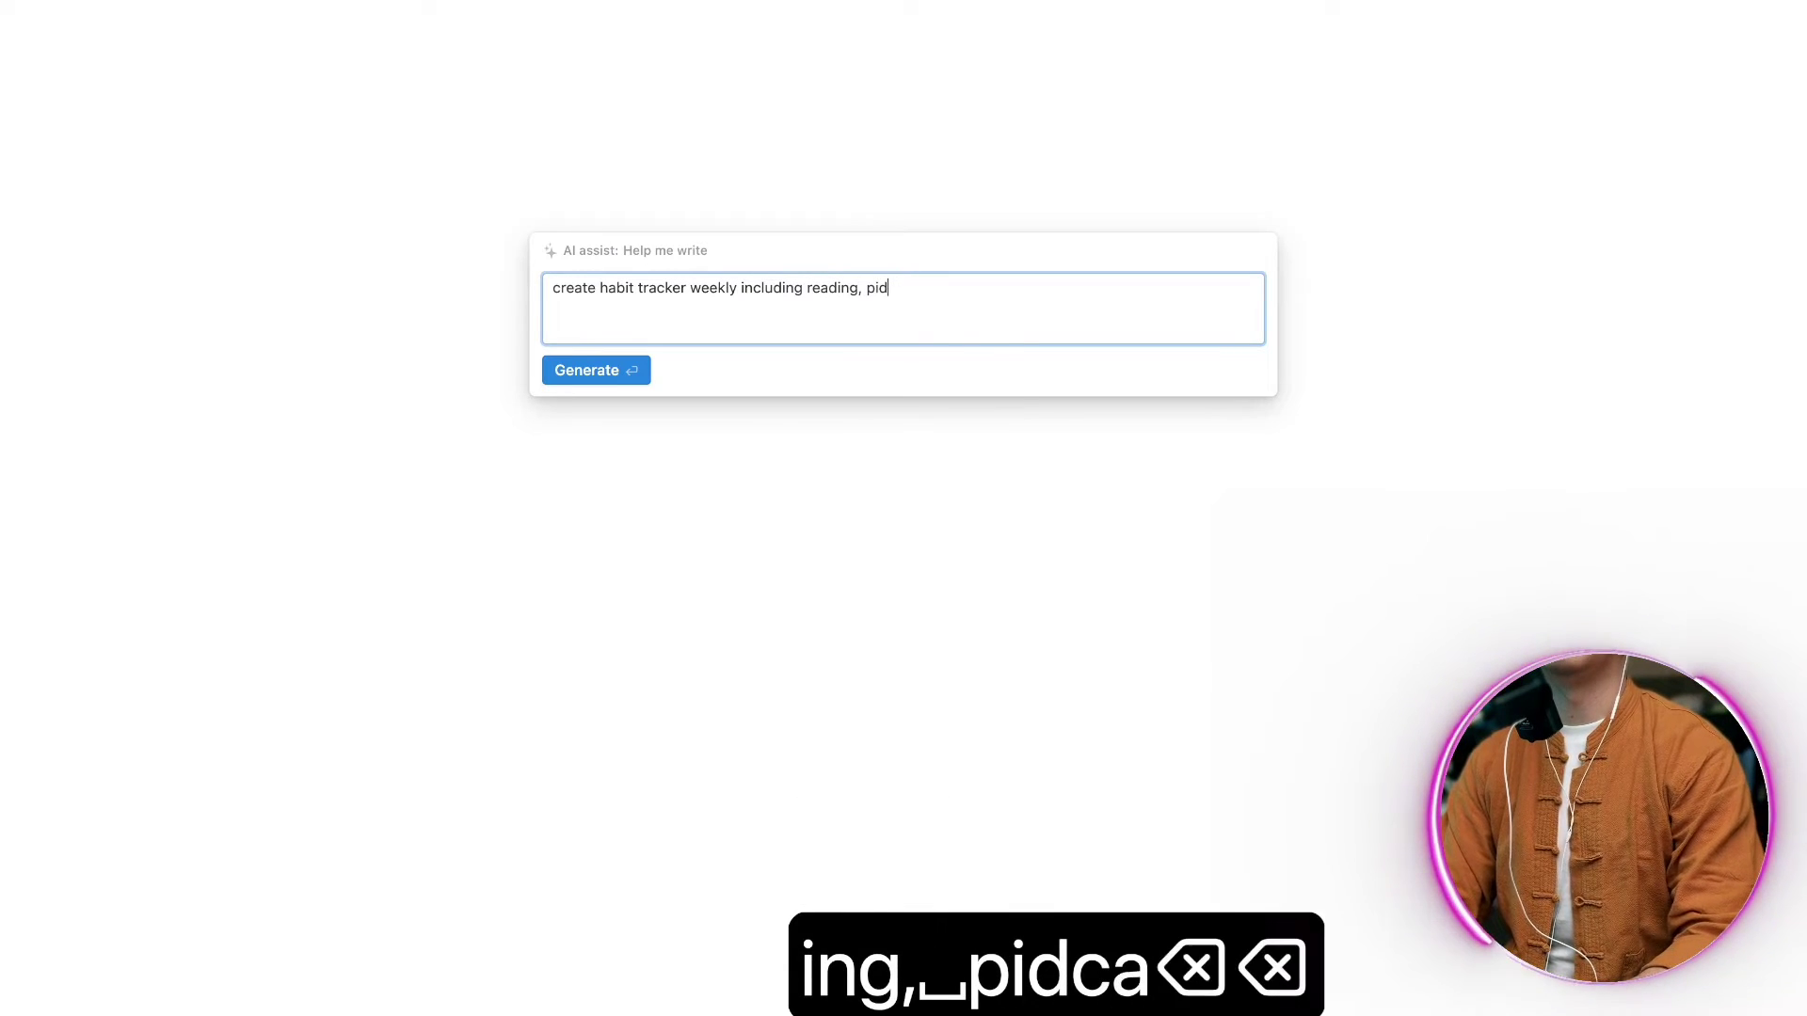
pyautogui.write('odacst, ')
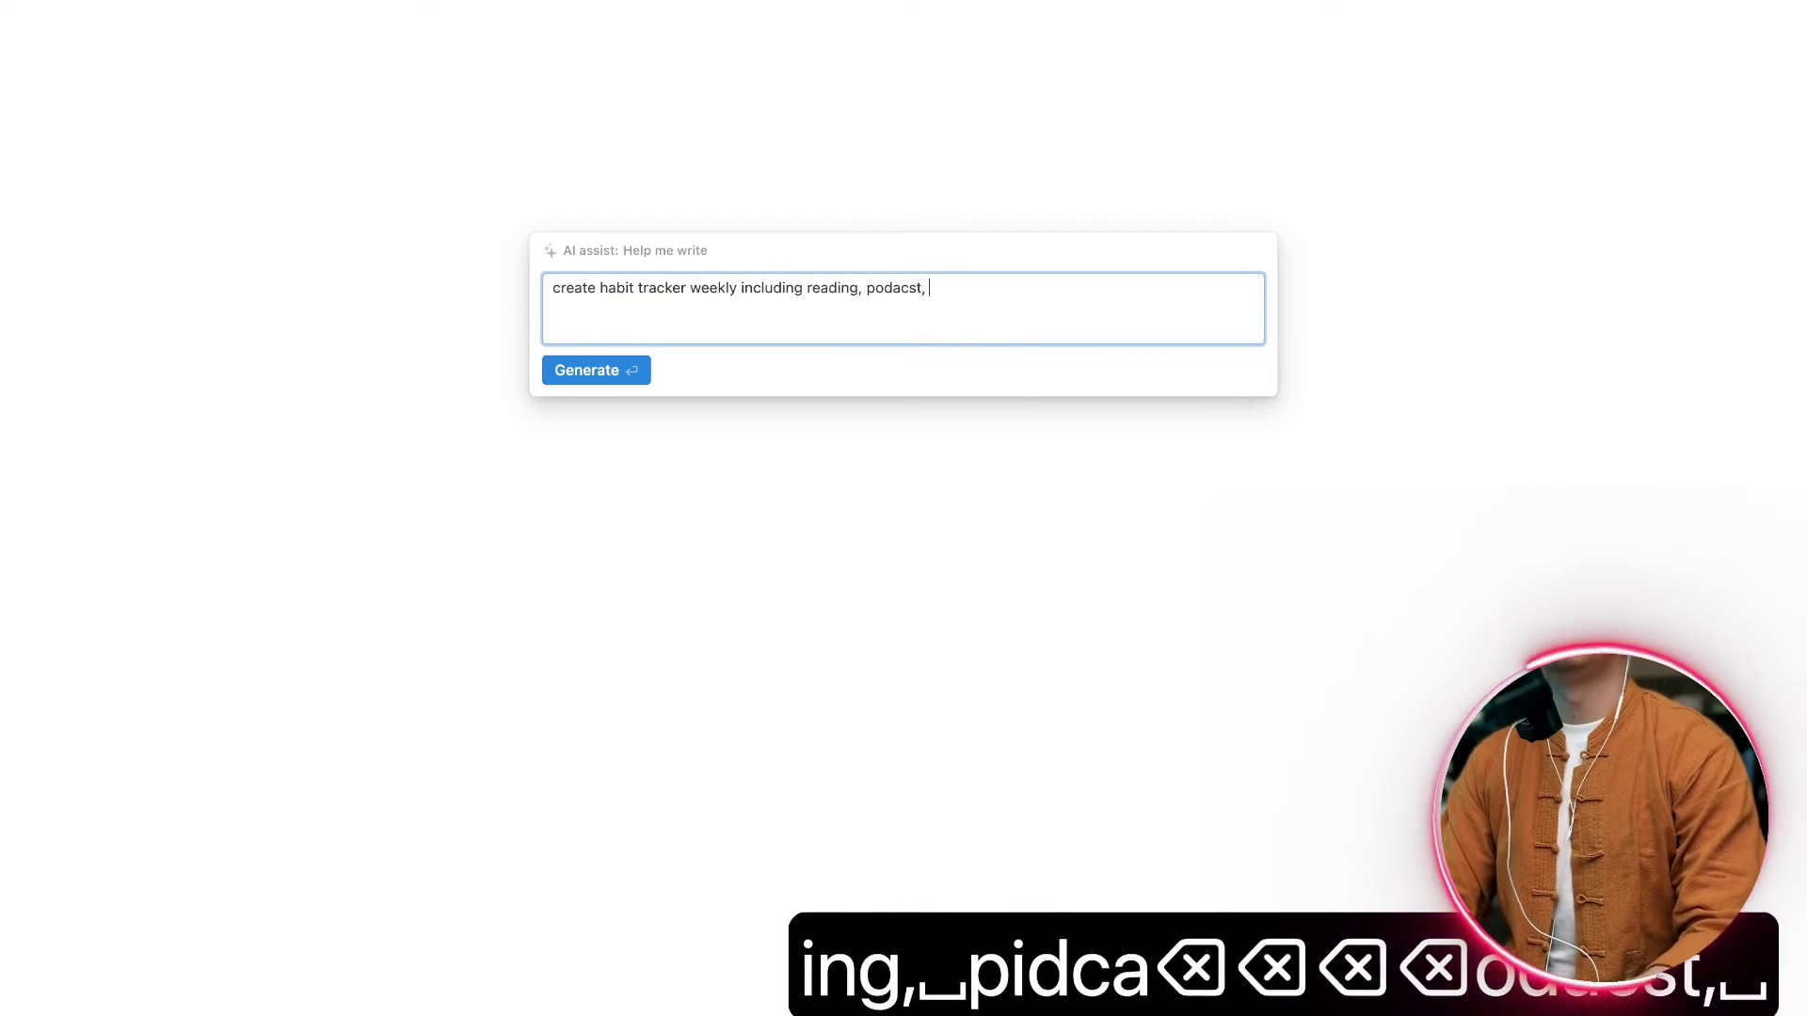
pyautogui.write('exeric')
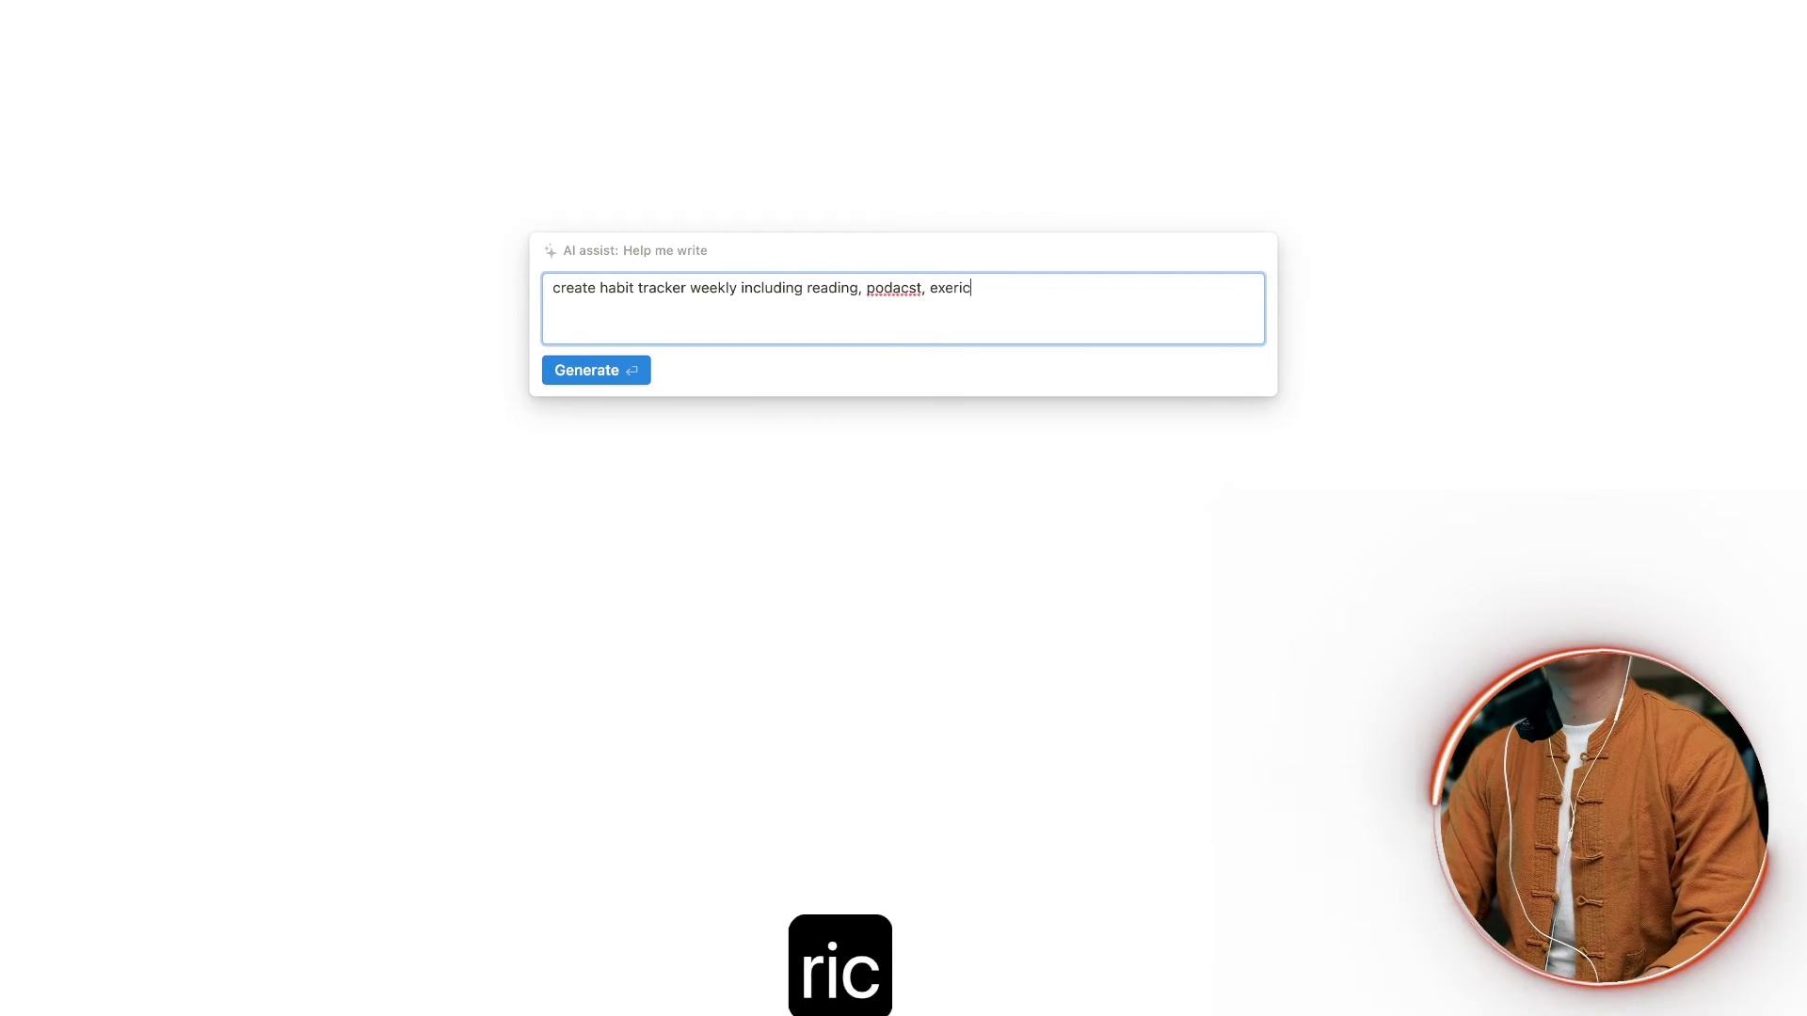
pyautogui.write('ese')
pyautogui.press('BackSpace')
pyautogui.press('BackSpace')
pyautogui.press('BackSpace')
pyautogui.press('BackSpace')
pyautogui.press('BackSpace')
pyautogui.press('BackSpace')
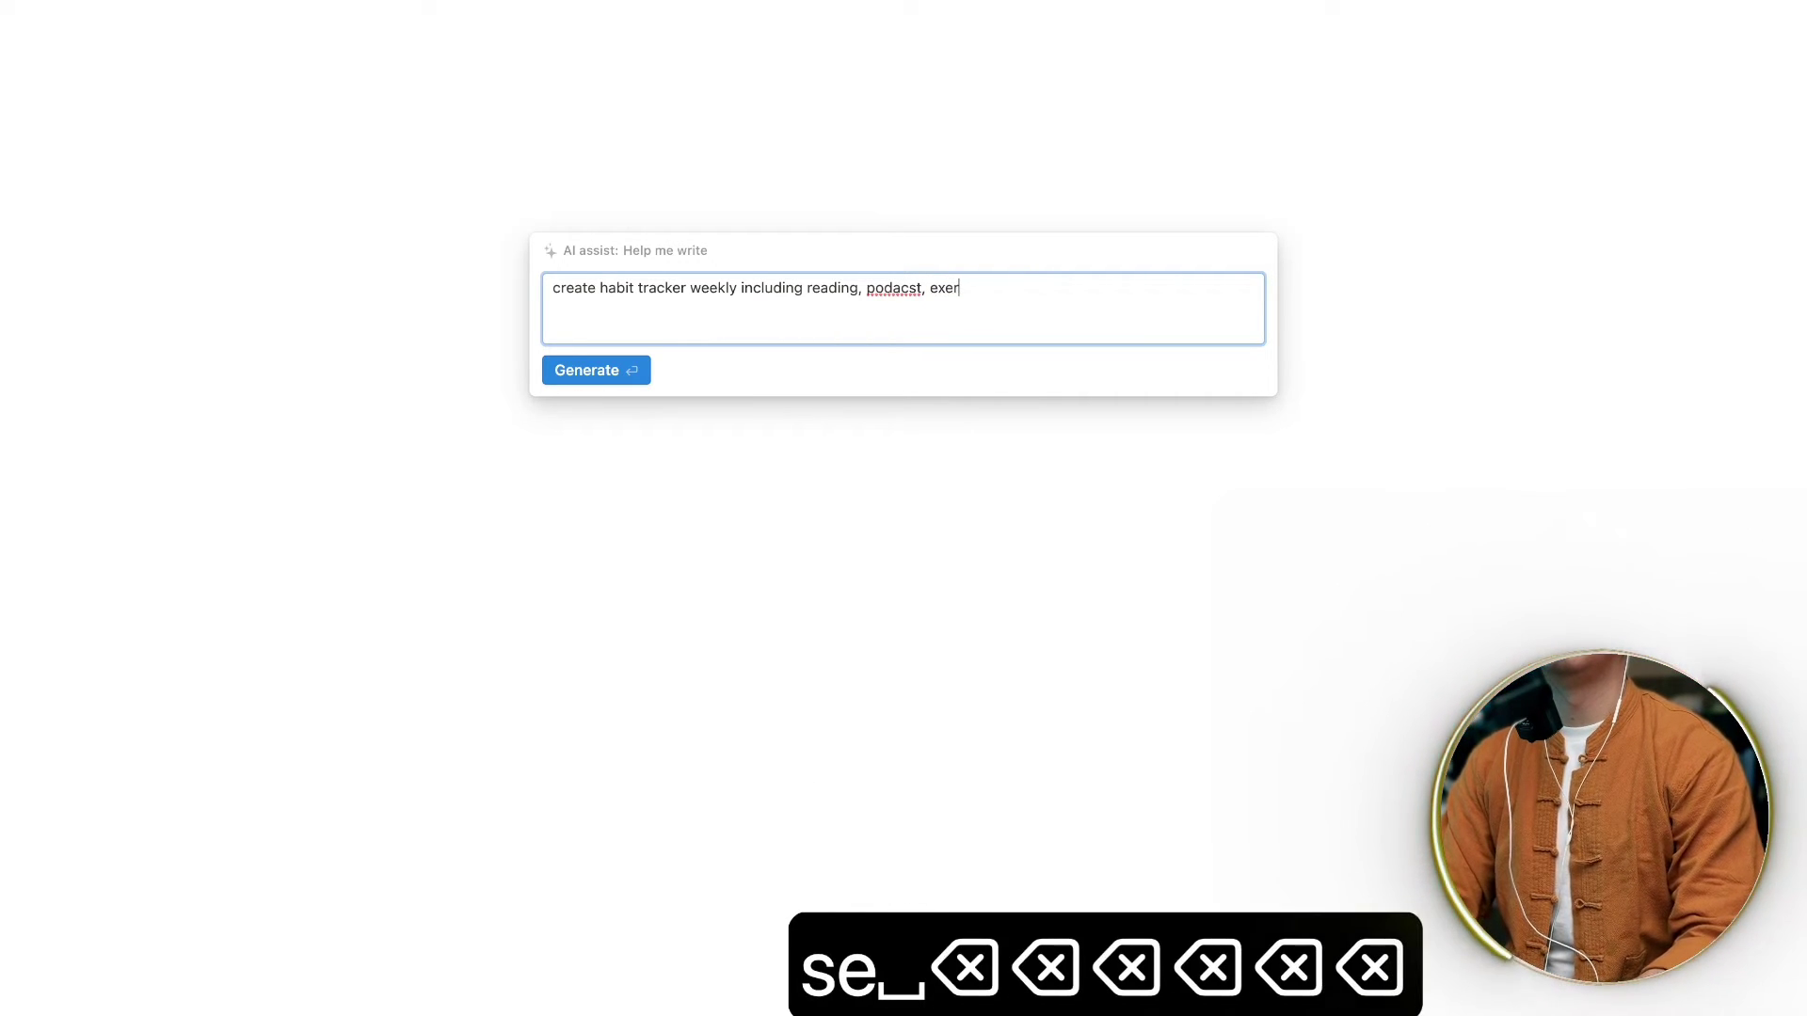
pyautogui.press('BackSpace')
pyautogui.write('r')
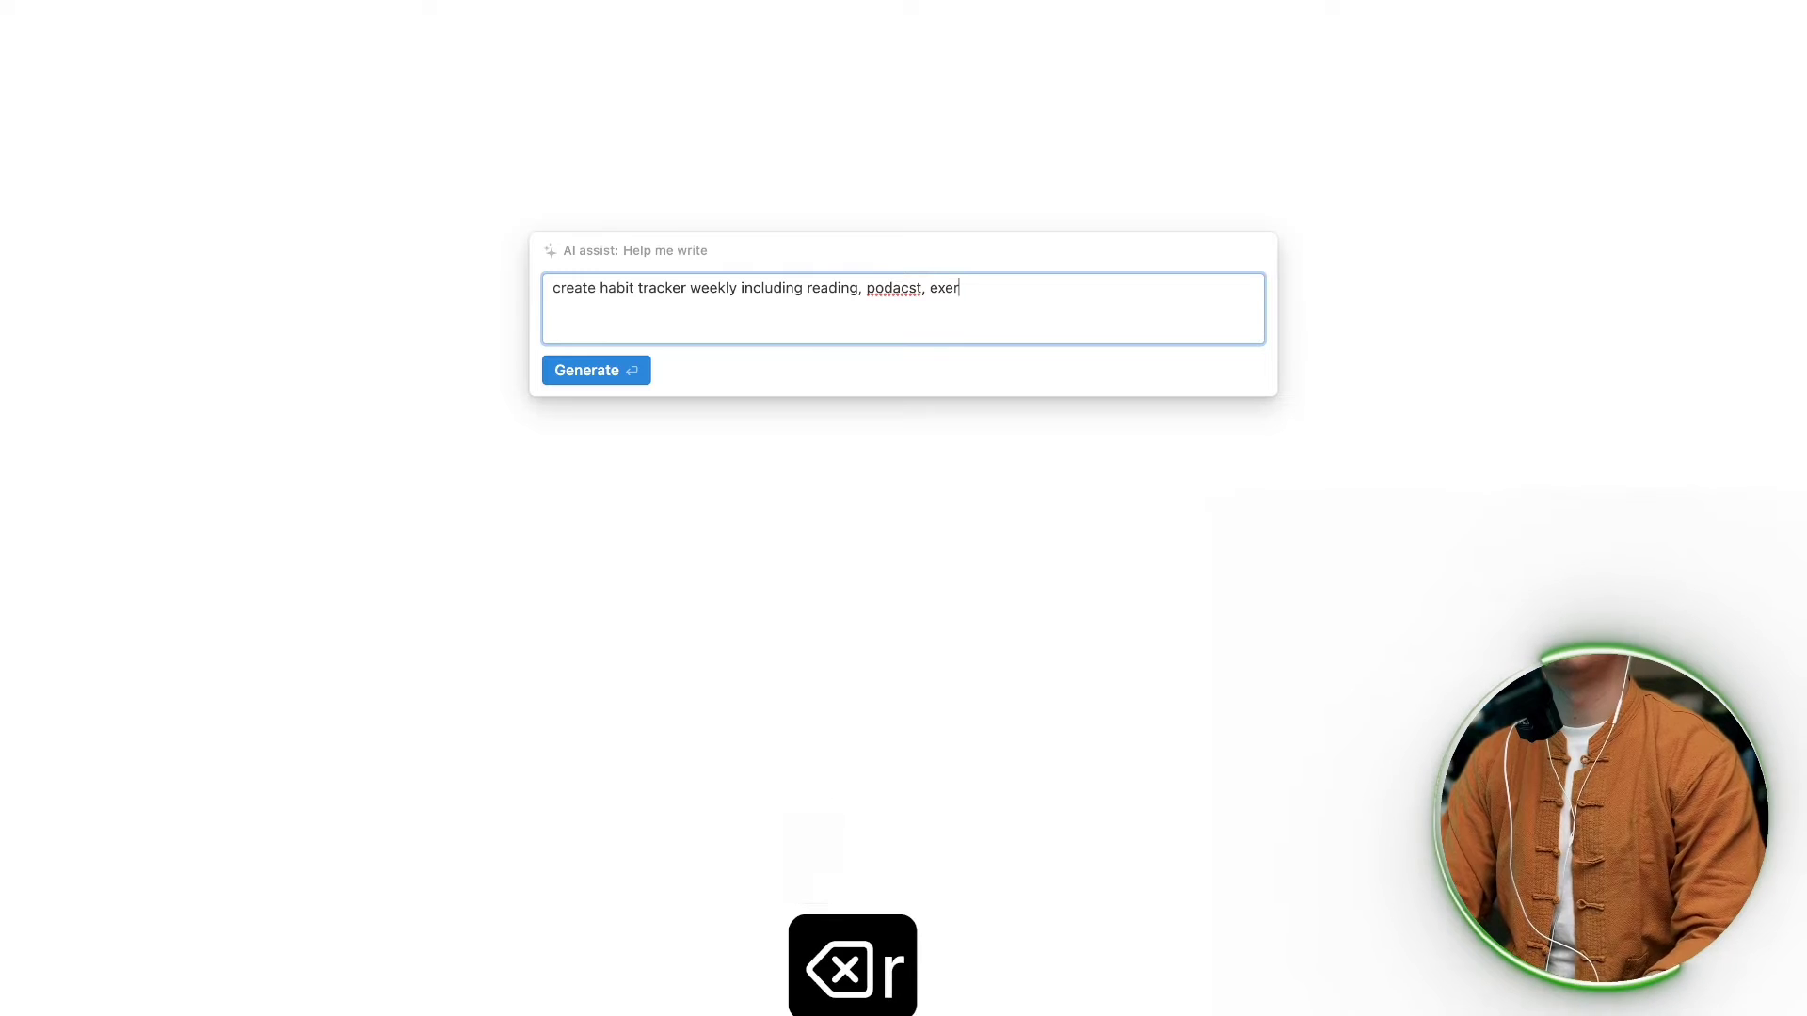
pyautogui.write('cise')
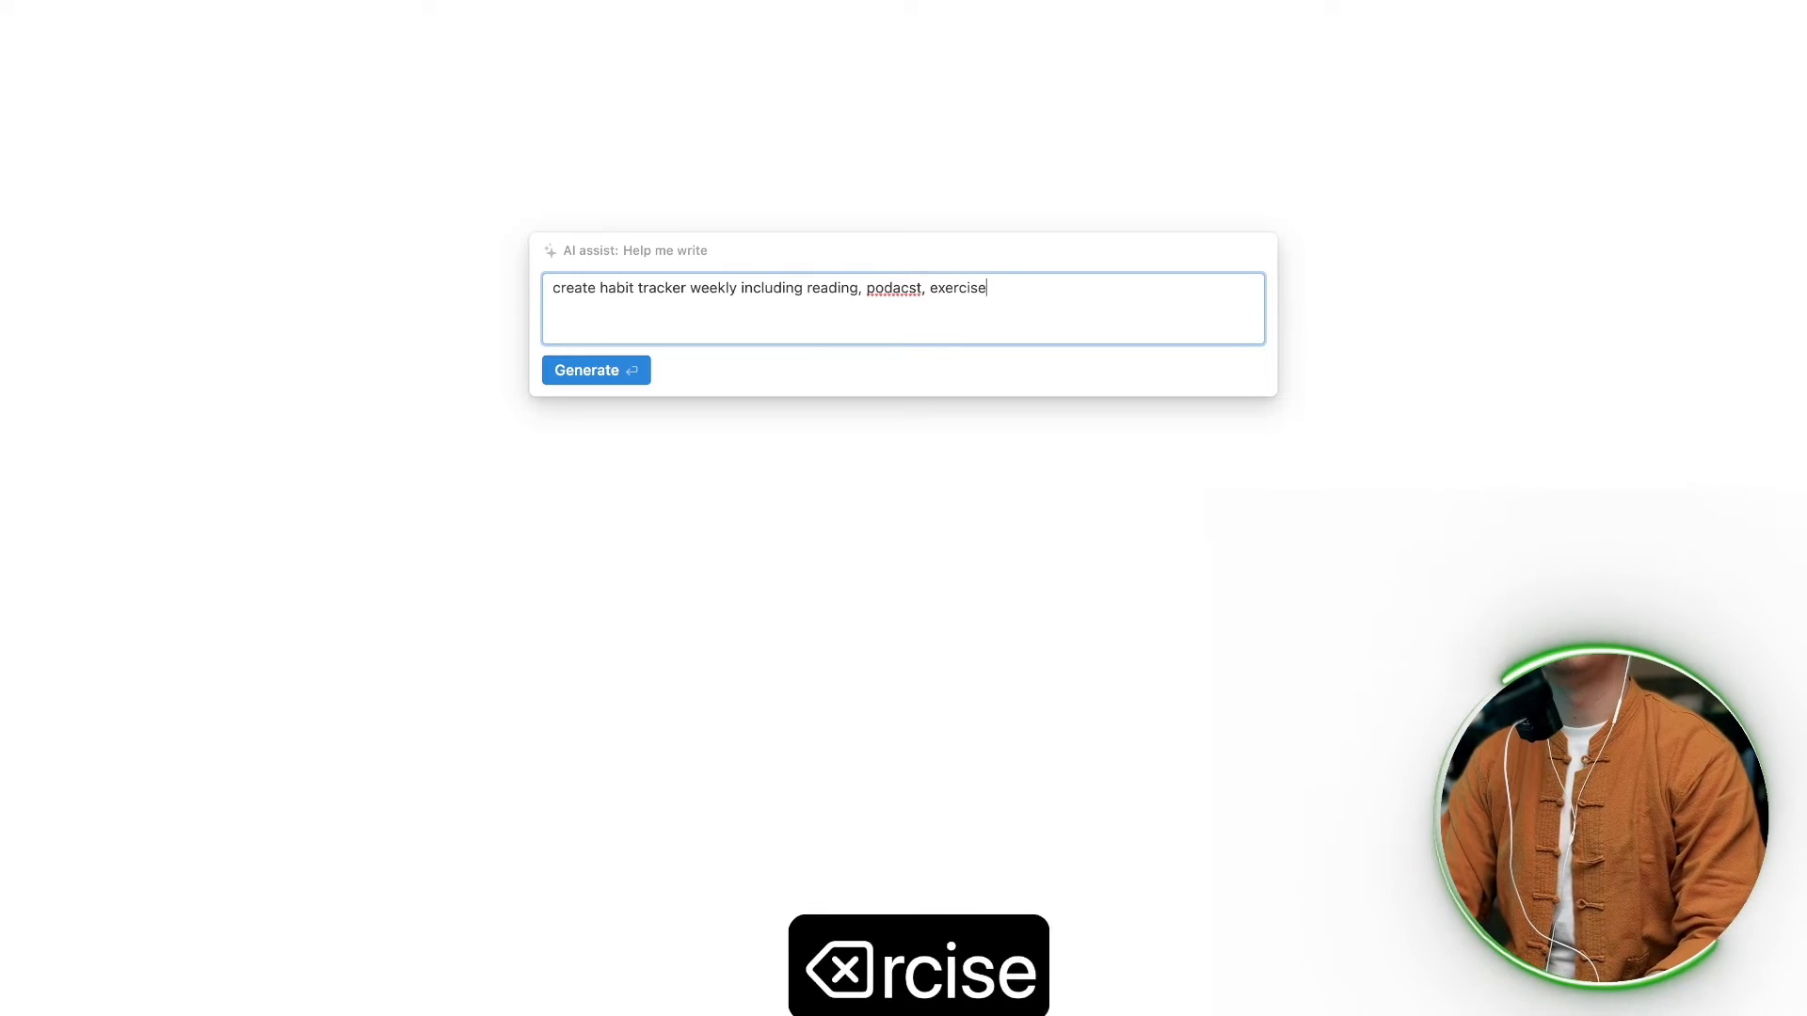
pyautogui.rightClick(899, 290)
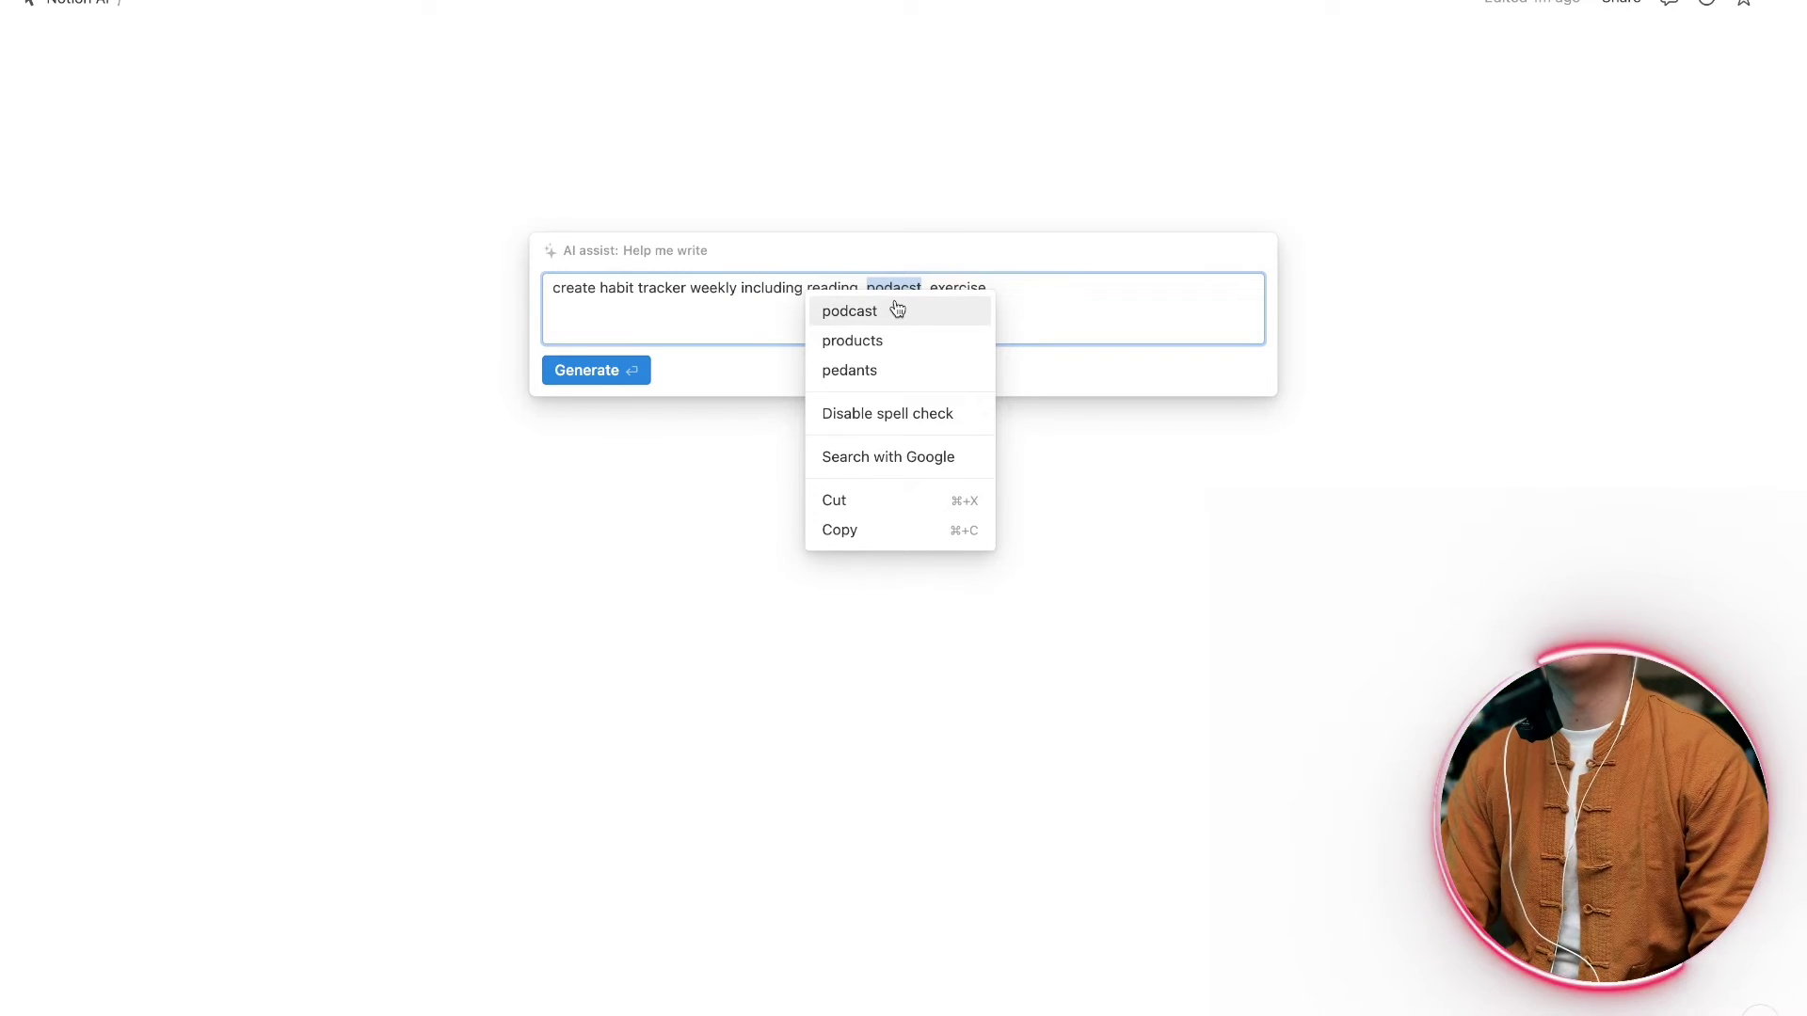
pyautogui.click(1020, 293)
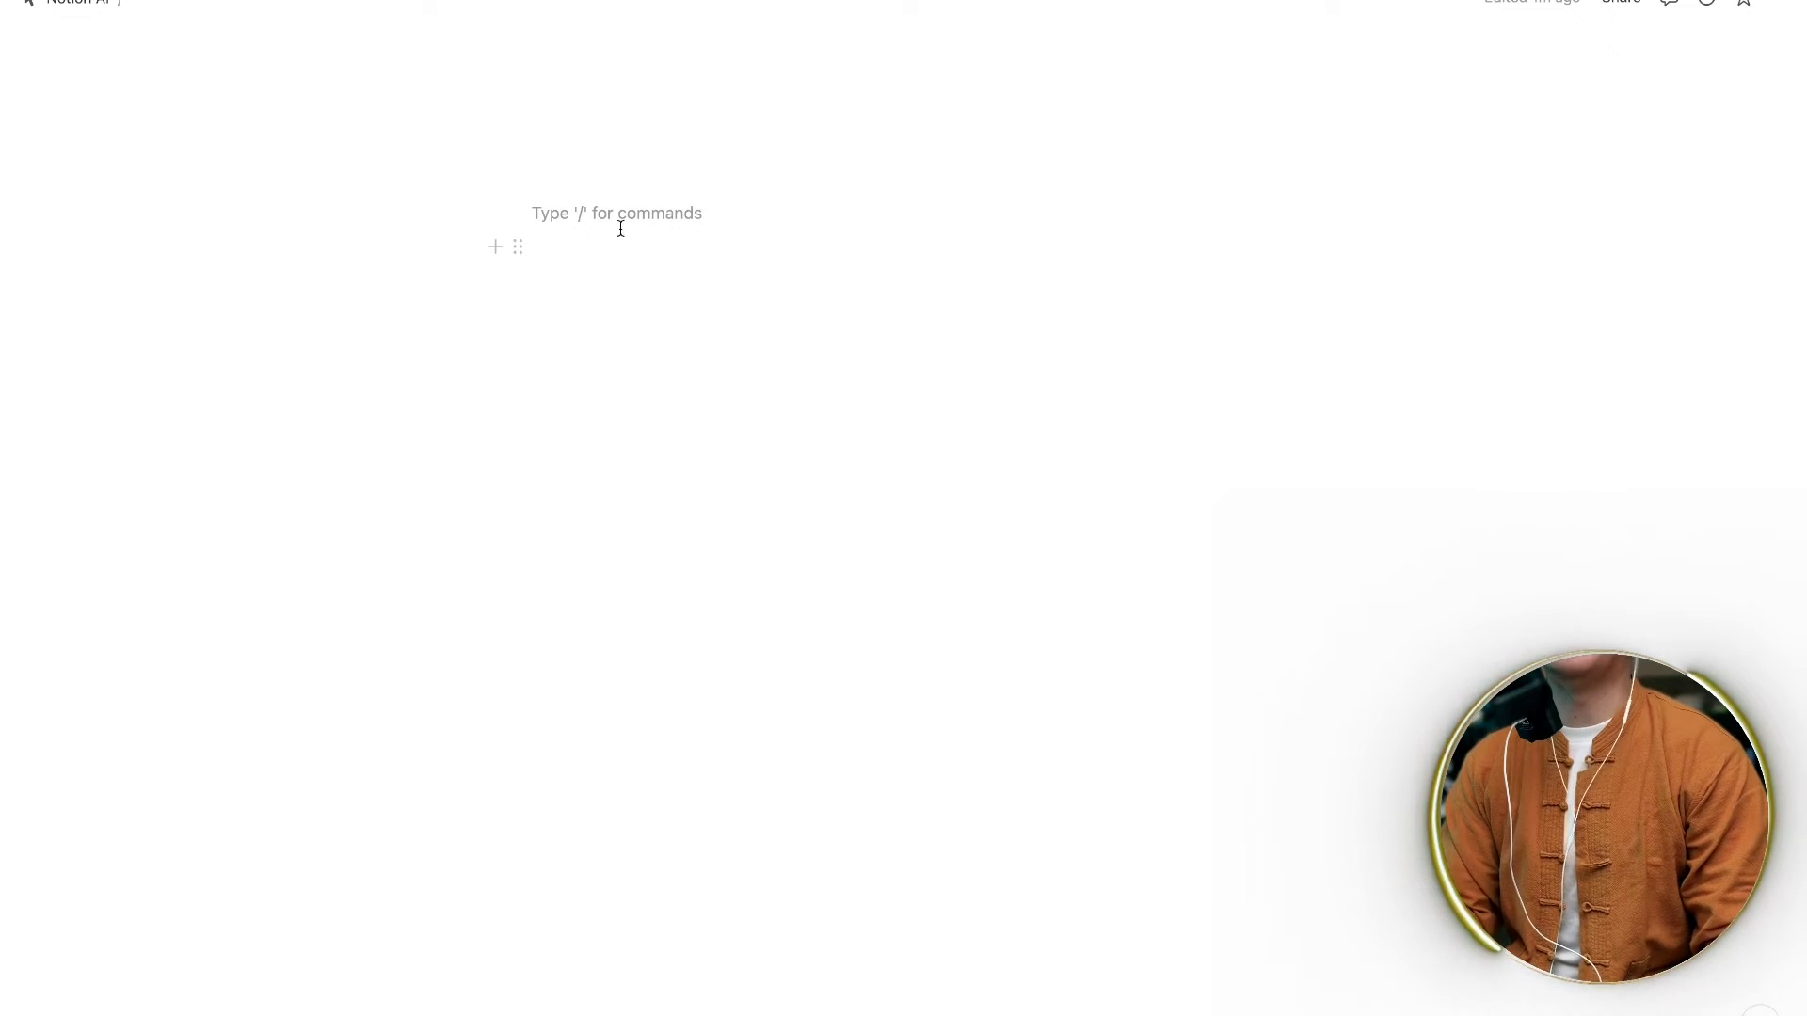
# - In an empty block, start an AI Help me write prompt: 'create habit tracker table'
pyautogui.click(607, 214)
pyautogui.write('/')
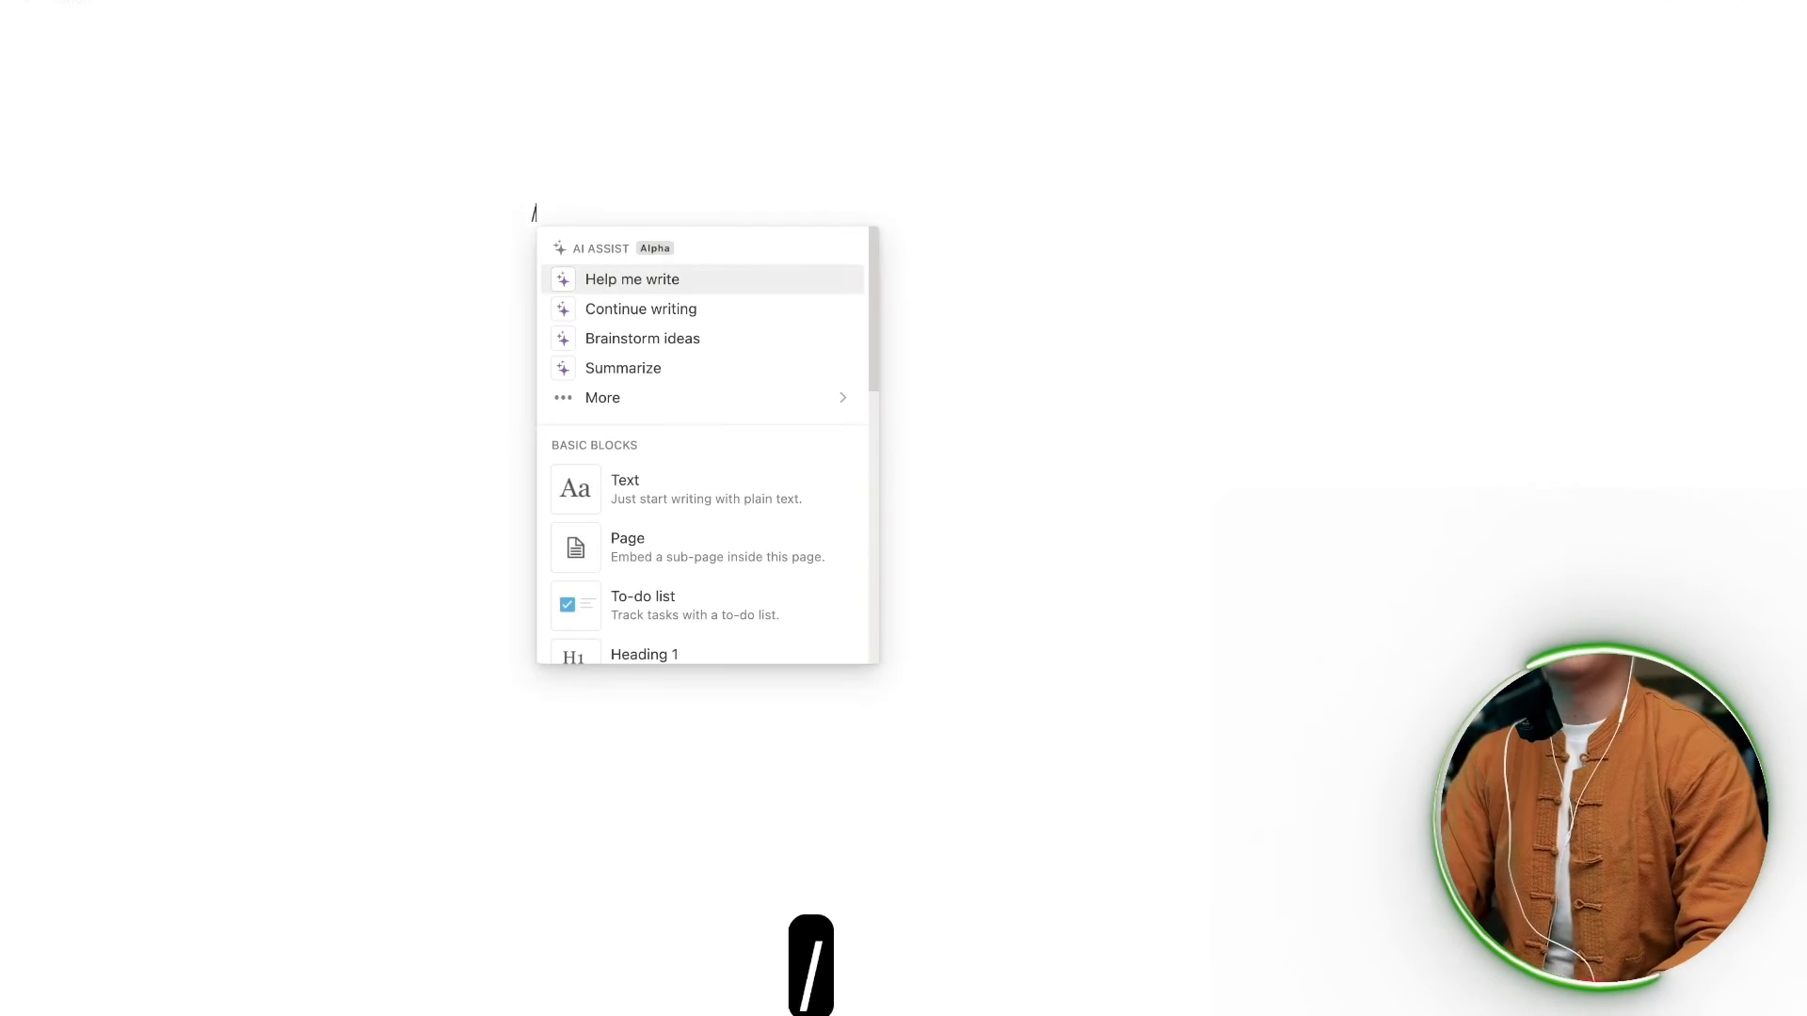
pyautogui.press('Return')
pyautogui.write('hel')
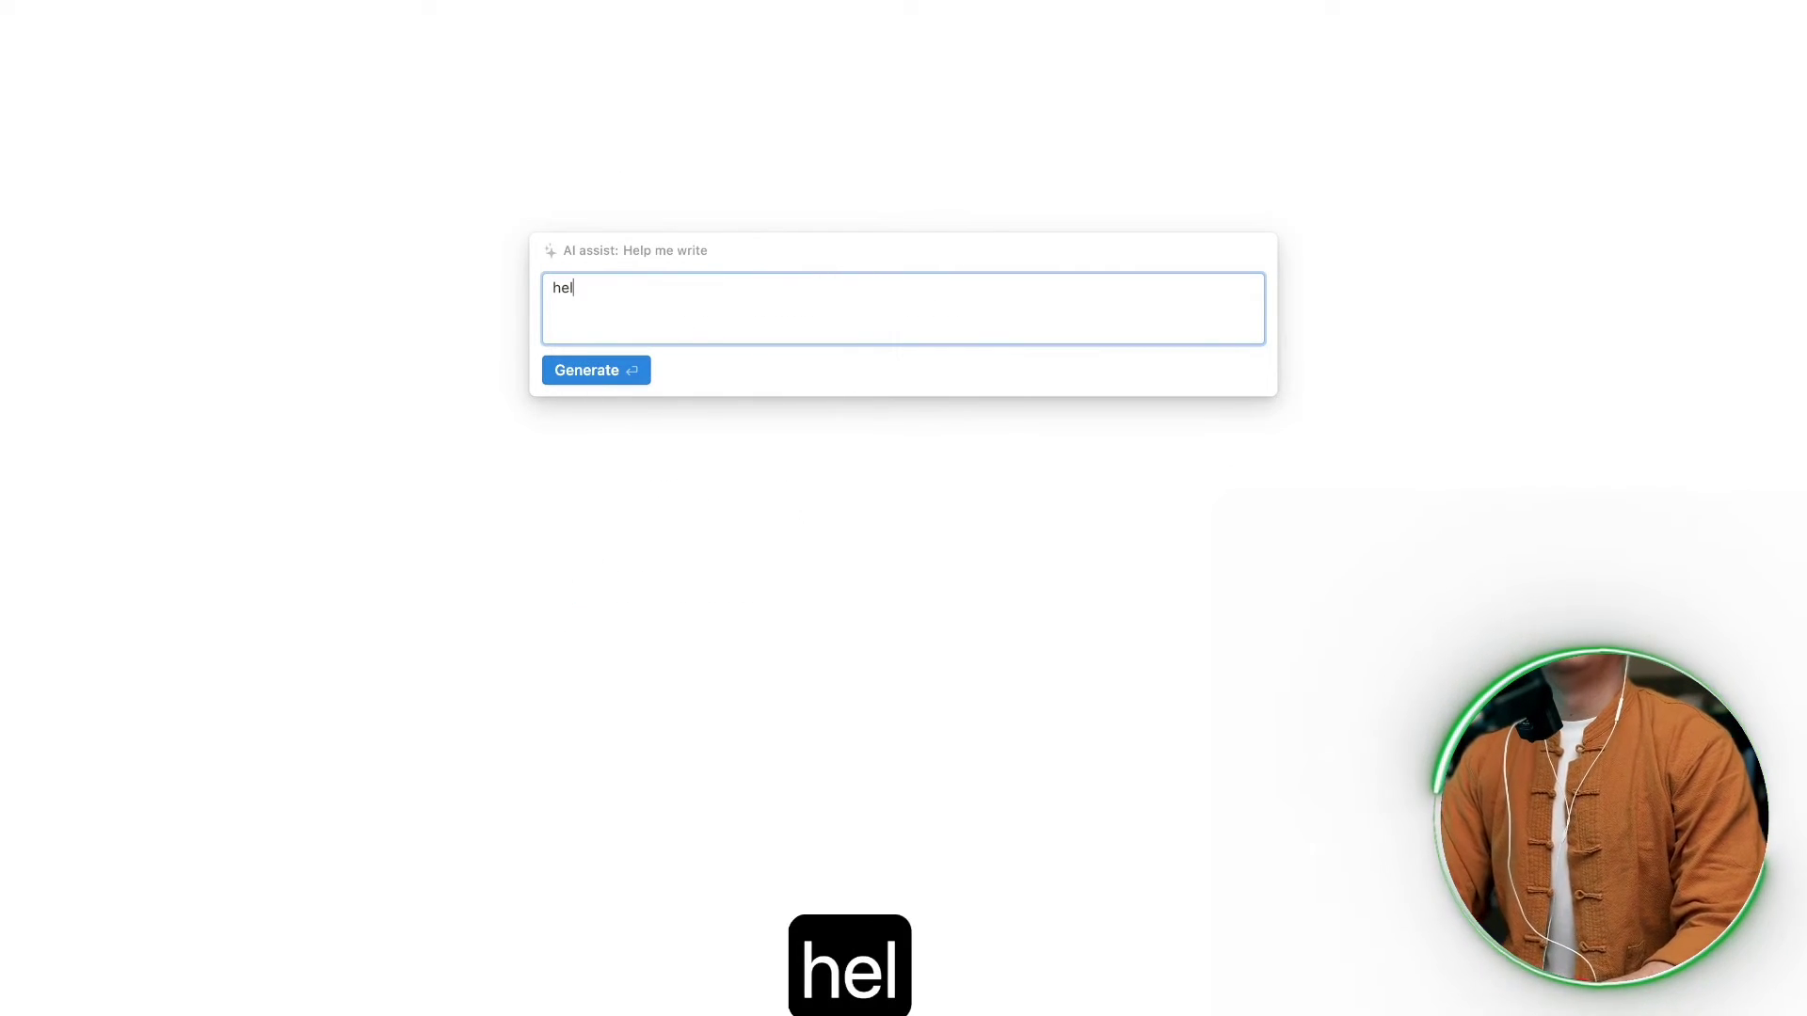
pyautogui.press('BackSpace')
pyautogui.press('BackSpace')
pyautogui.press('BackSpace')
pyautogui.write('create habity')
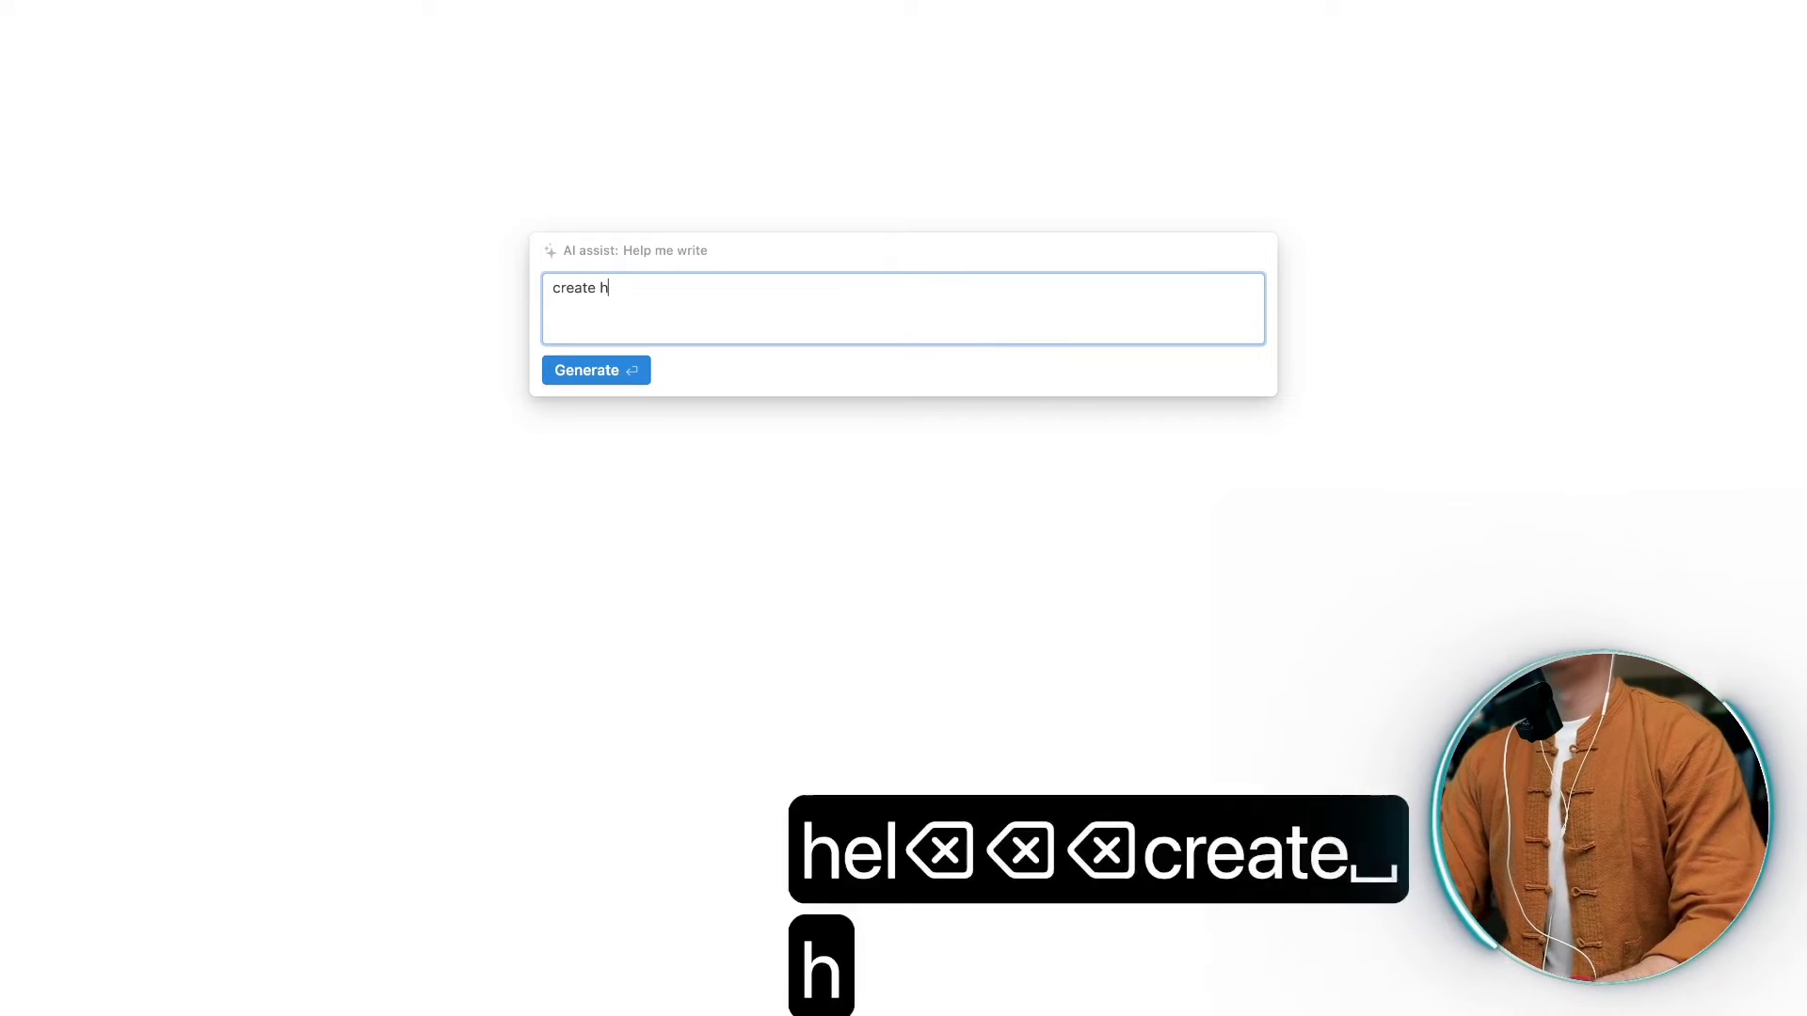
pyautogui.press('BackSpace')
pyautogui.press('BackSpace')
pyautogui.write('tra')
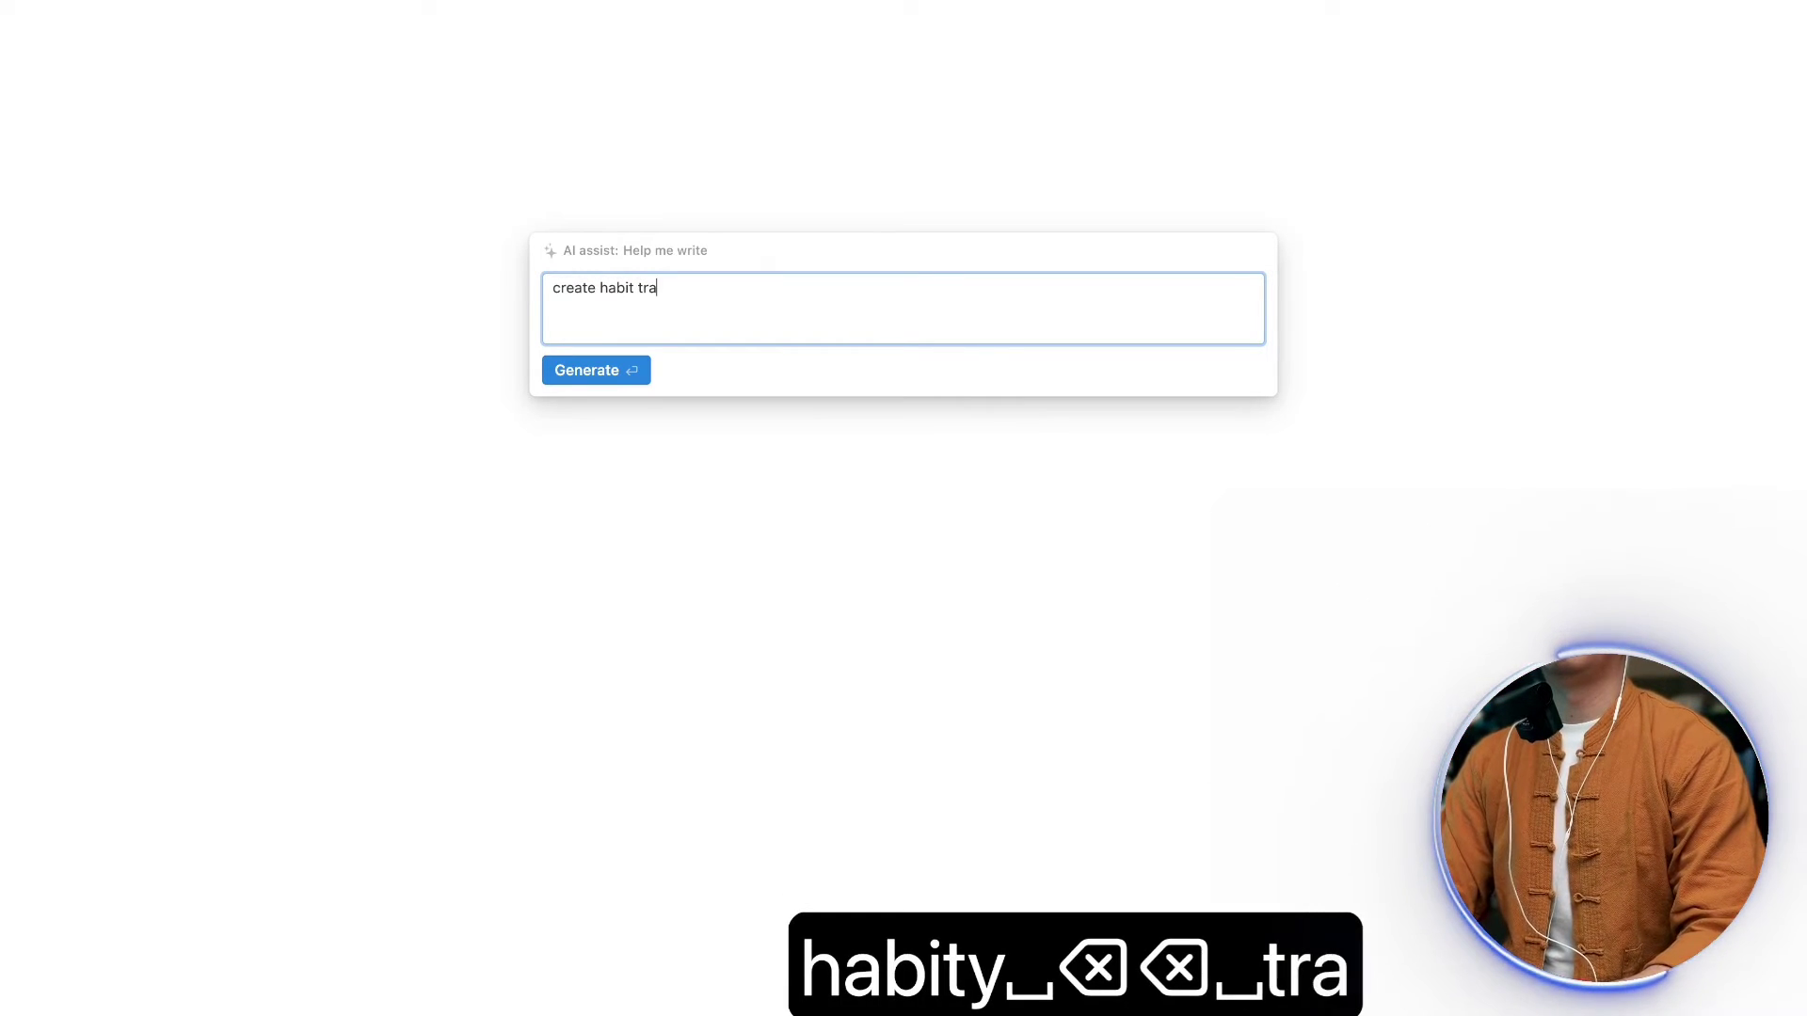
pyautogui.write('cker table for')
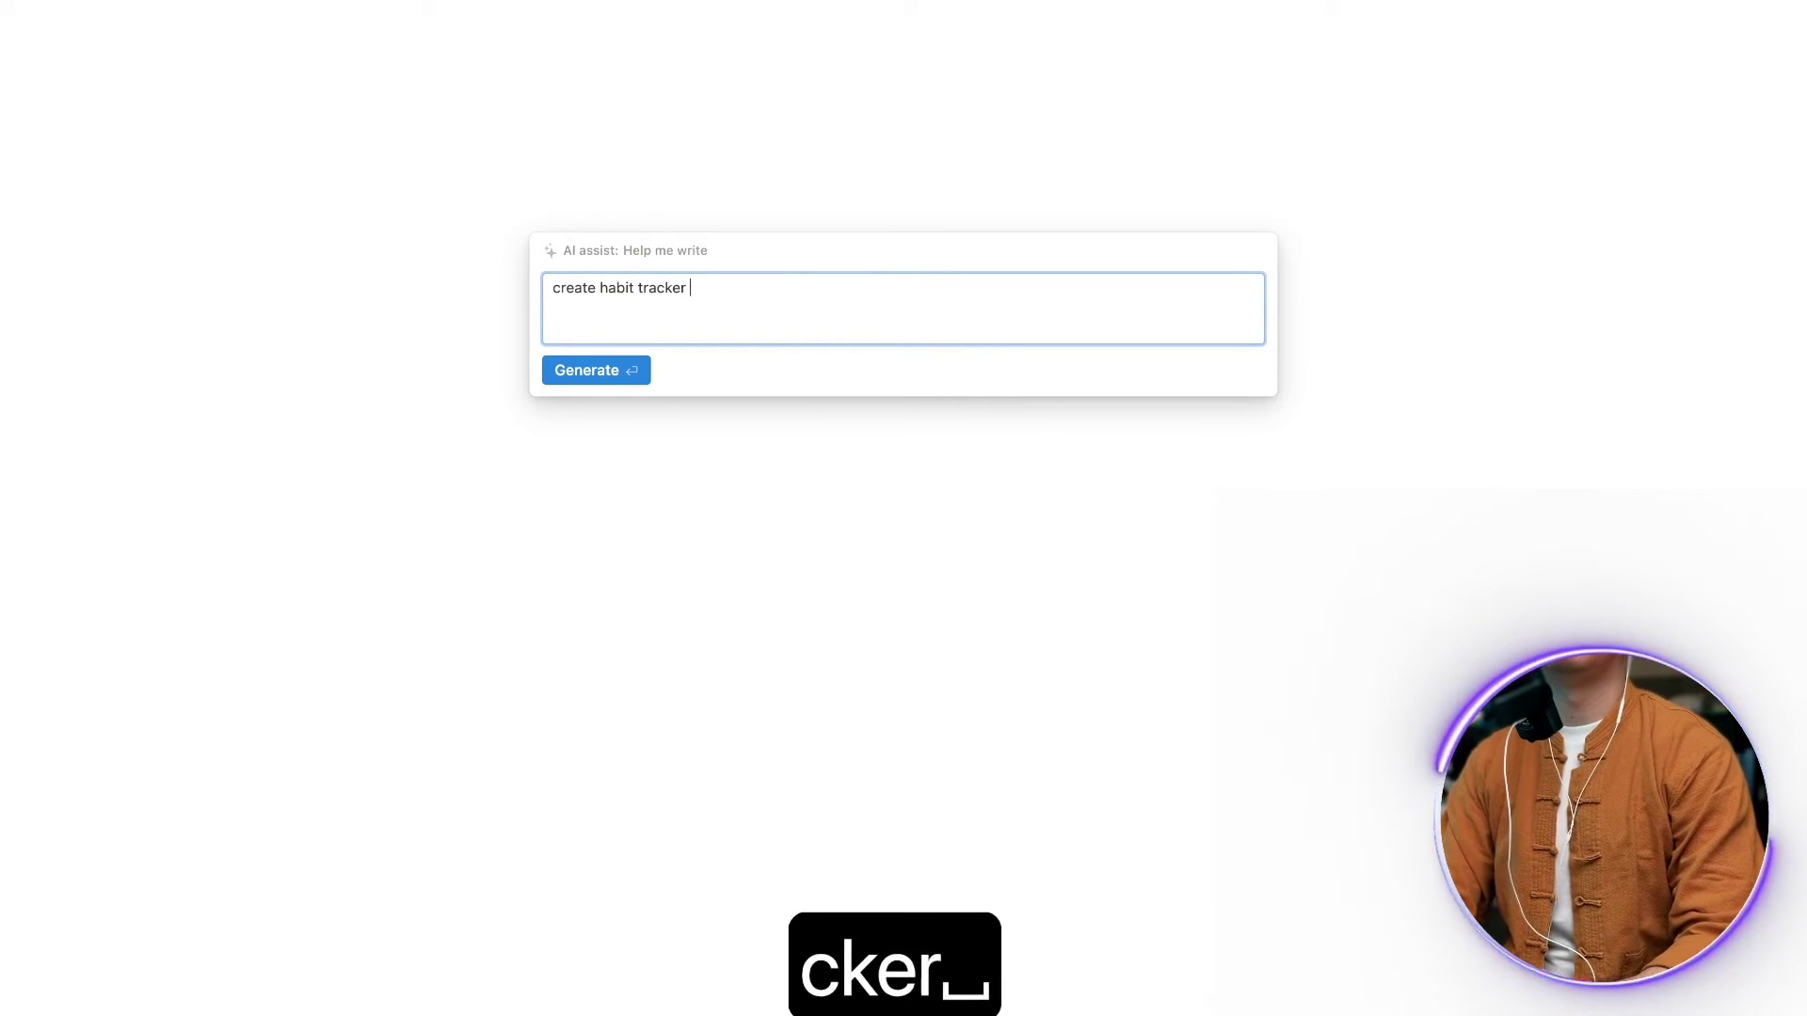
pyautogui.press('BackSpace')
pyautogui.press('BackSpace')
pyautogui.press('BackSpace')
pyautogui.press('BackSpace')
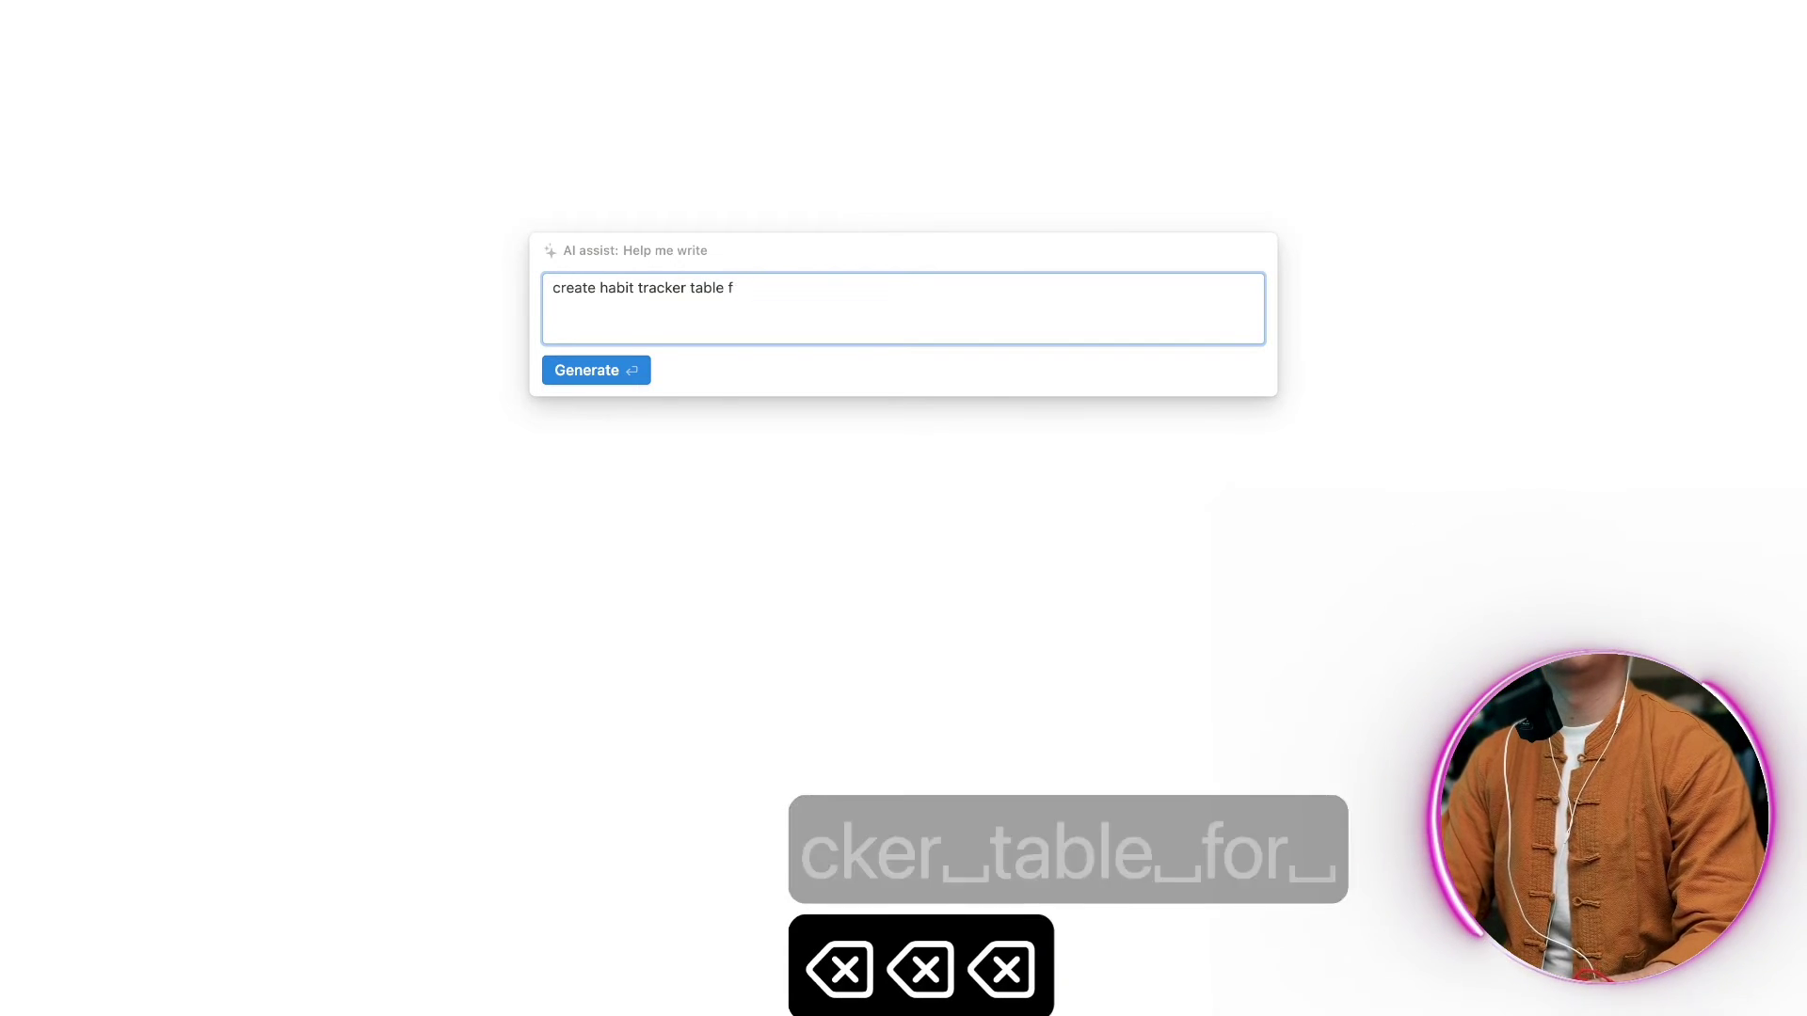
pyautogui.write('uin')
pyautogui.press('BackSpace')
pyautogui.press('BackSpace')
pyautogui.press('BackSpace')
# - Finish the prompt 'for week including exercise, reading, podcast, cleaning home, studying' and submit it
pyautogui.write('for we')
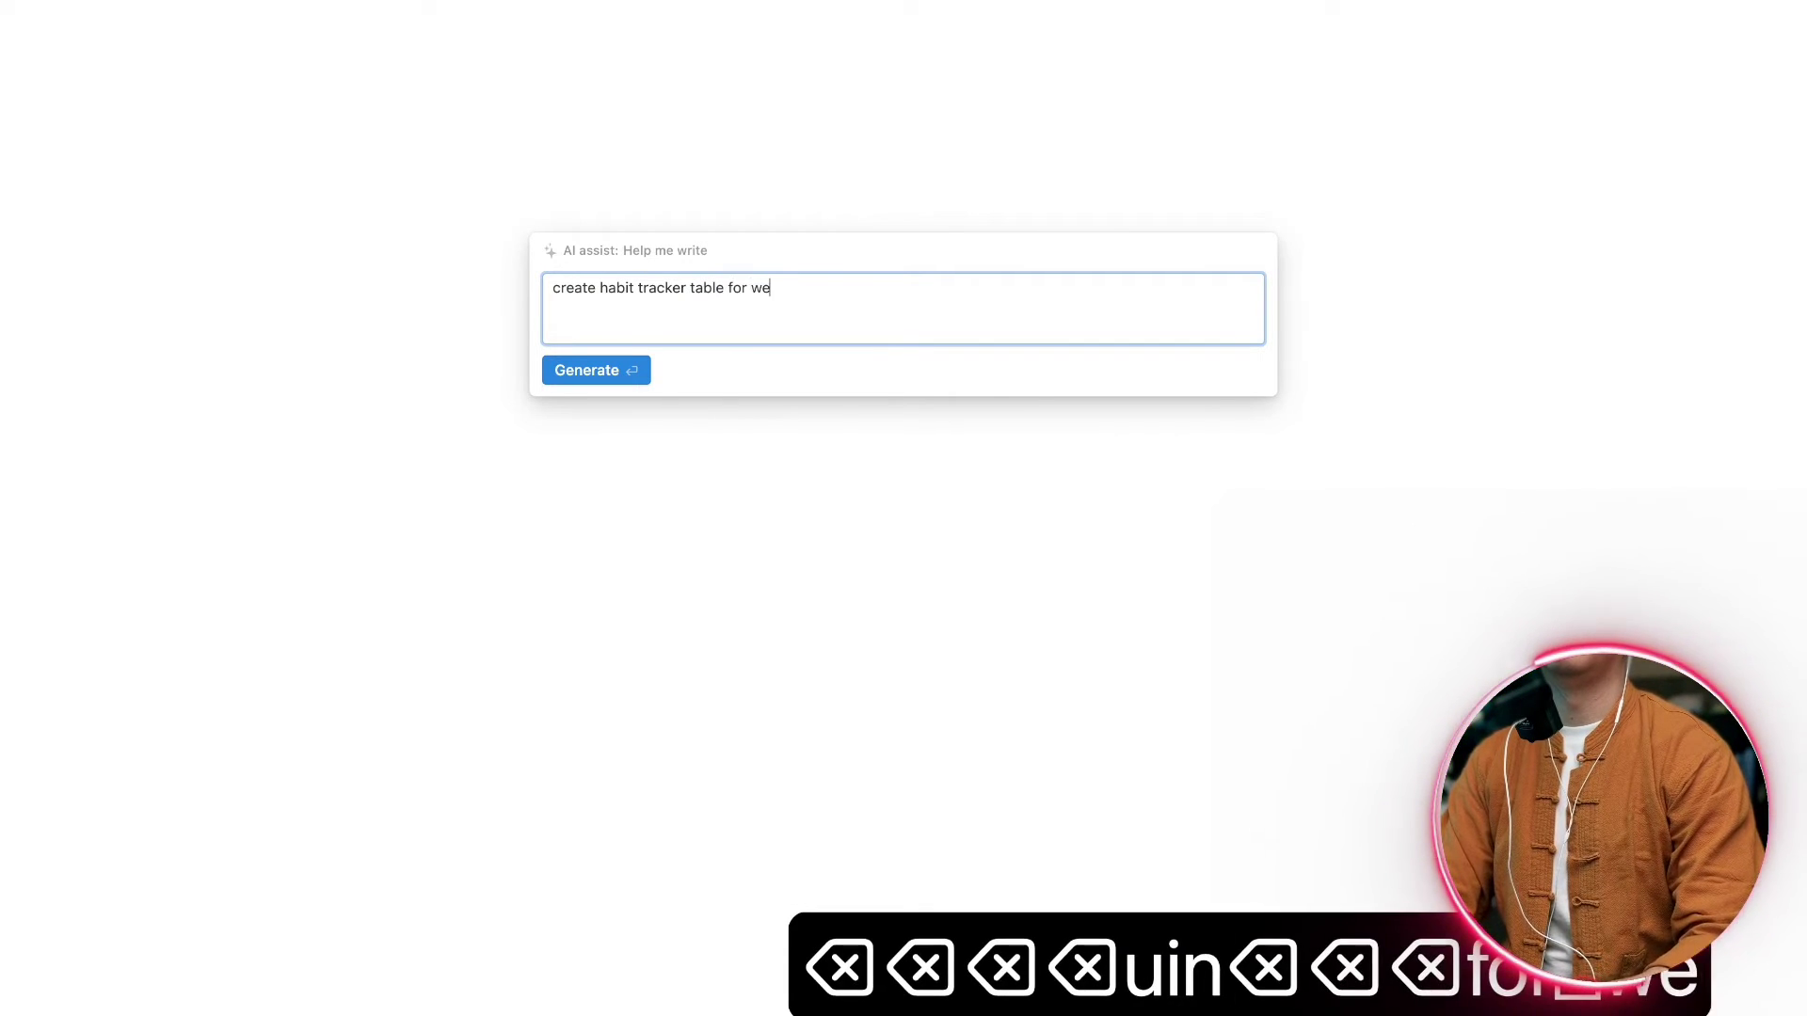
pyautogui.write('ek incl')
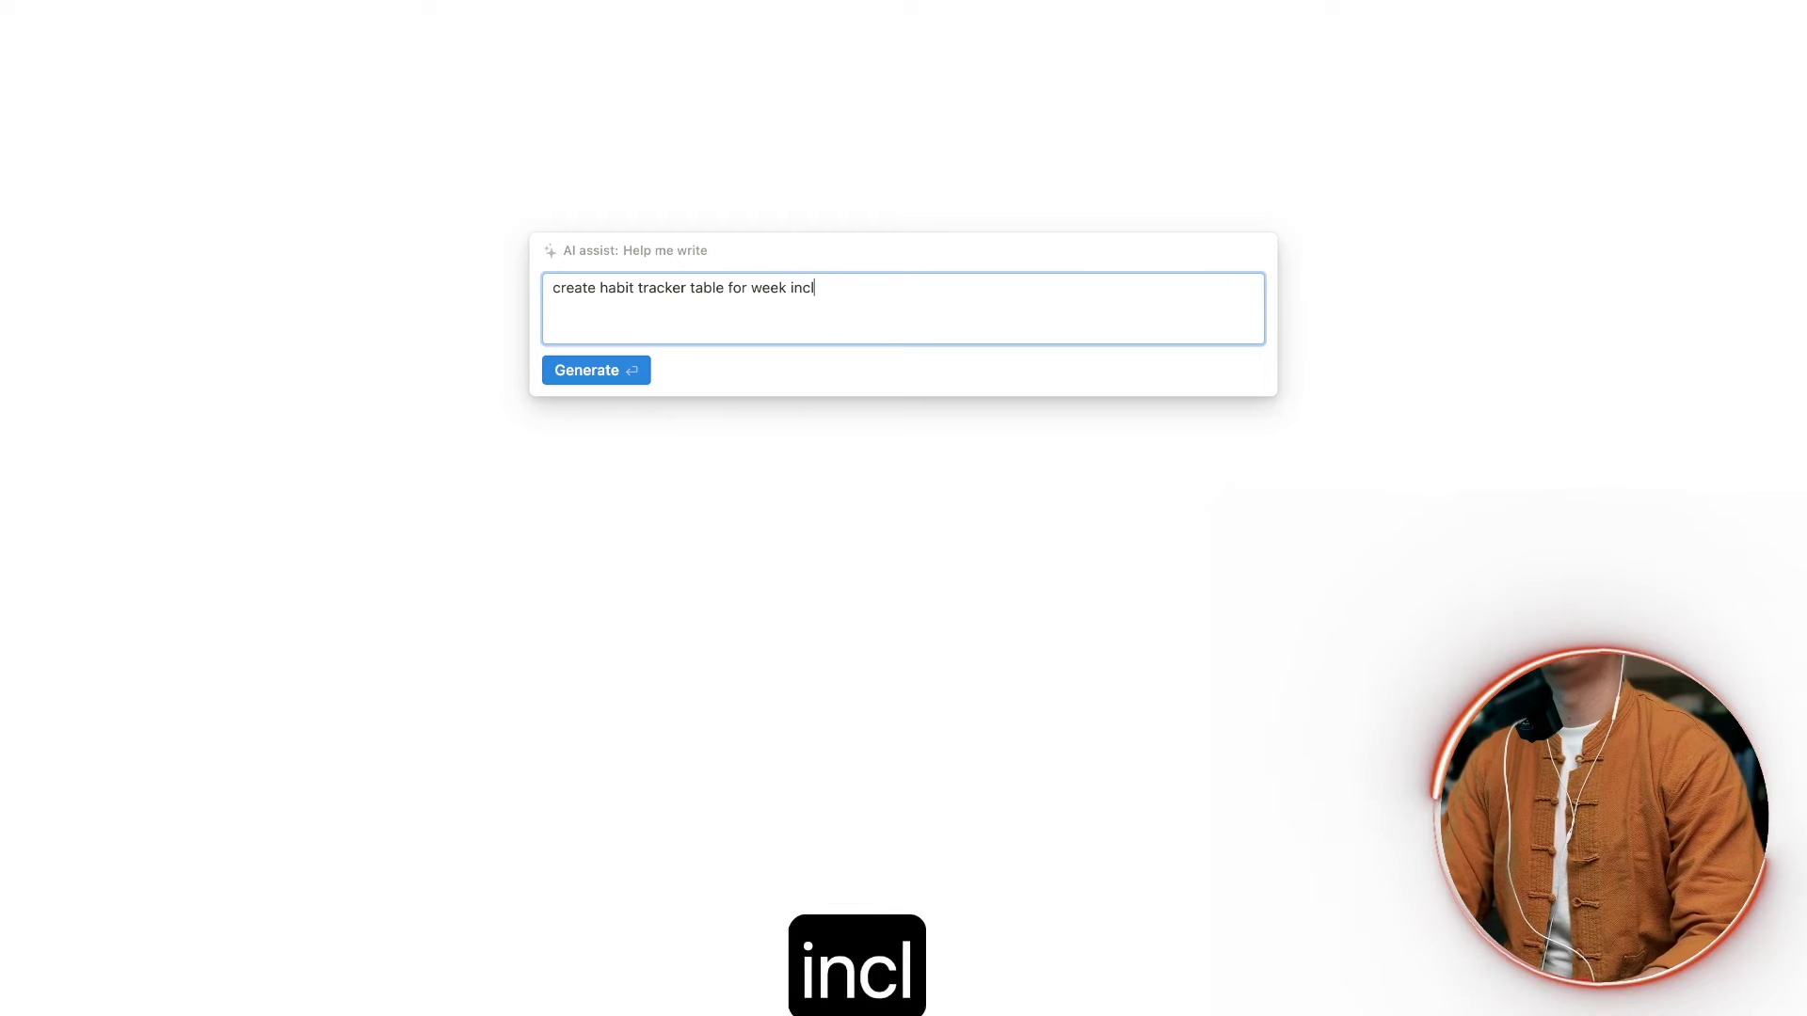
pyautogui.write('usi')
pyautogui.press('BackSpace')
pyautogui.press('BackSpace')
pyautogui.write('ding ')
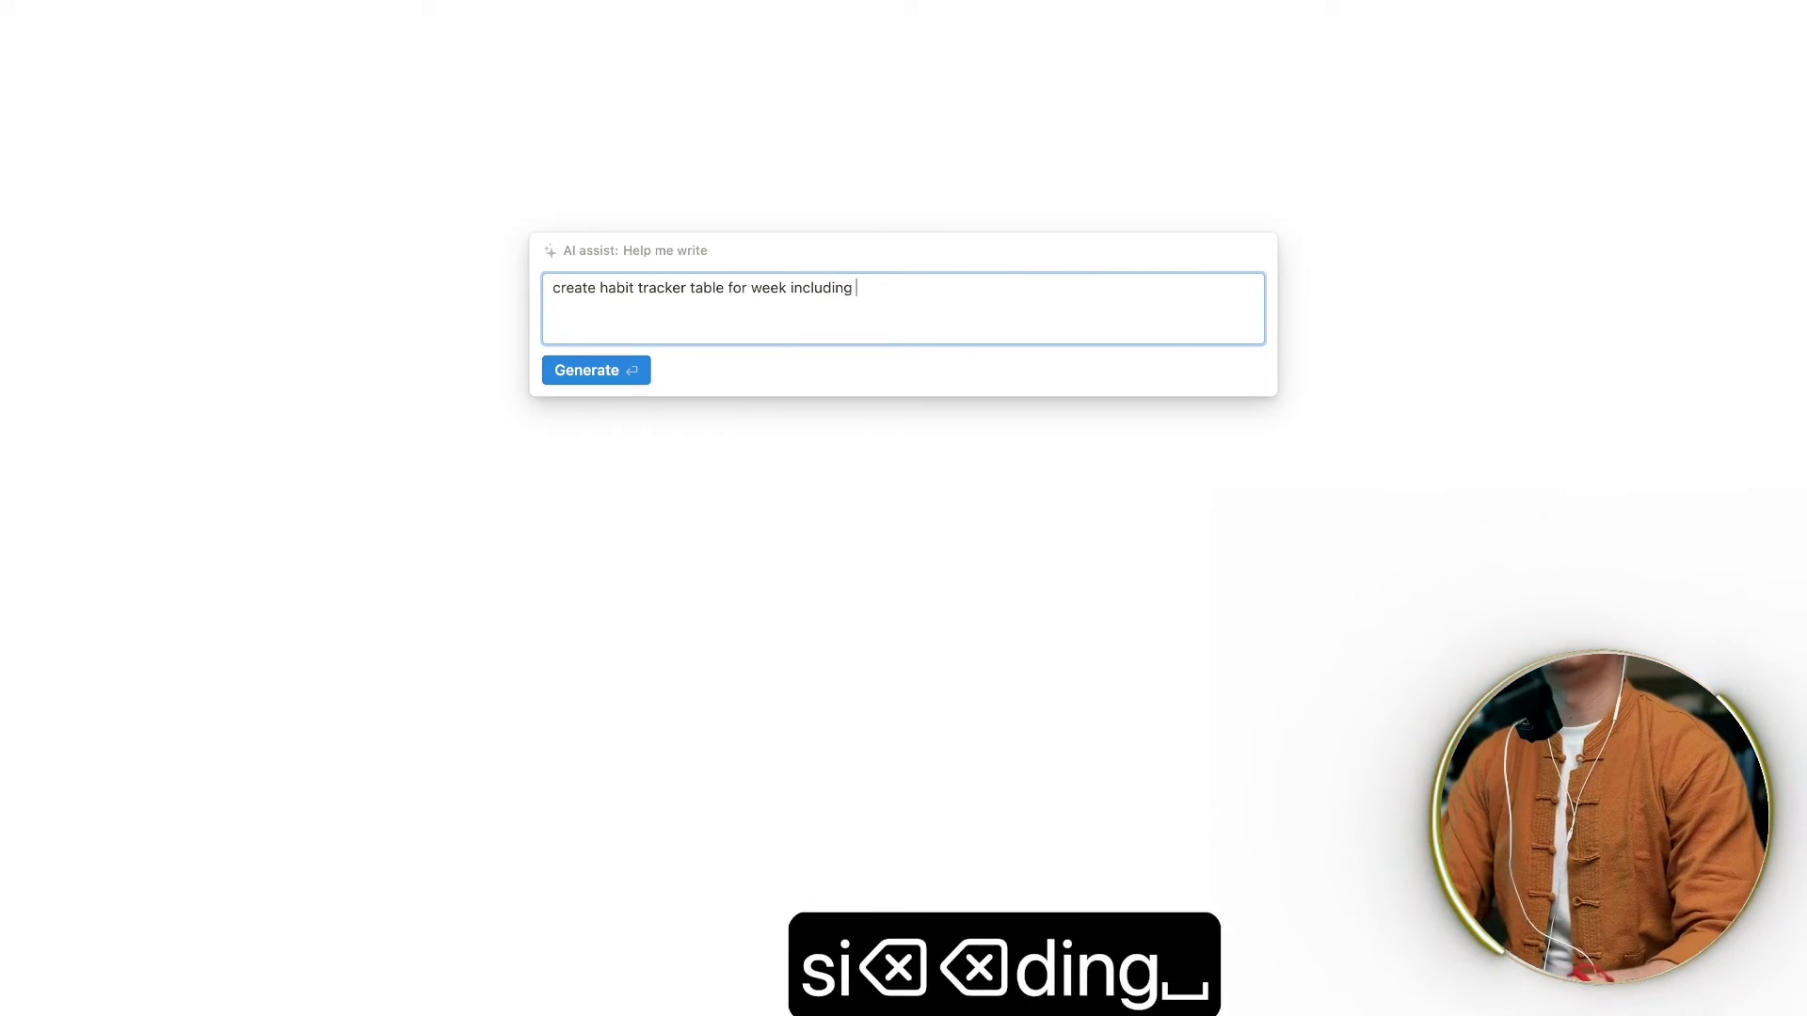
pyautogui.write('exerise')
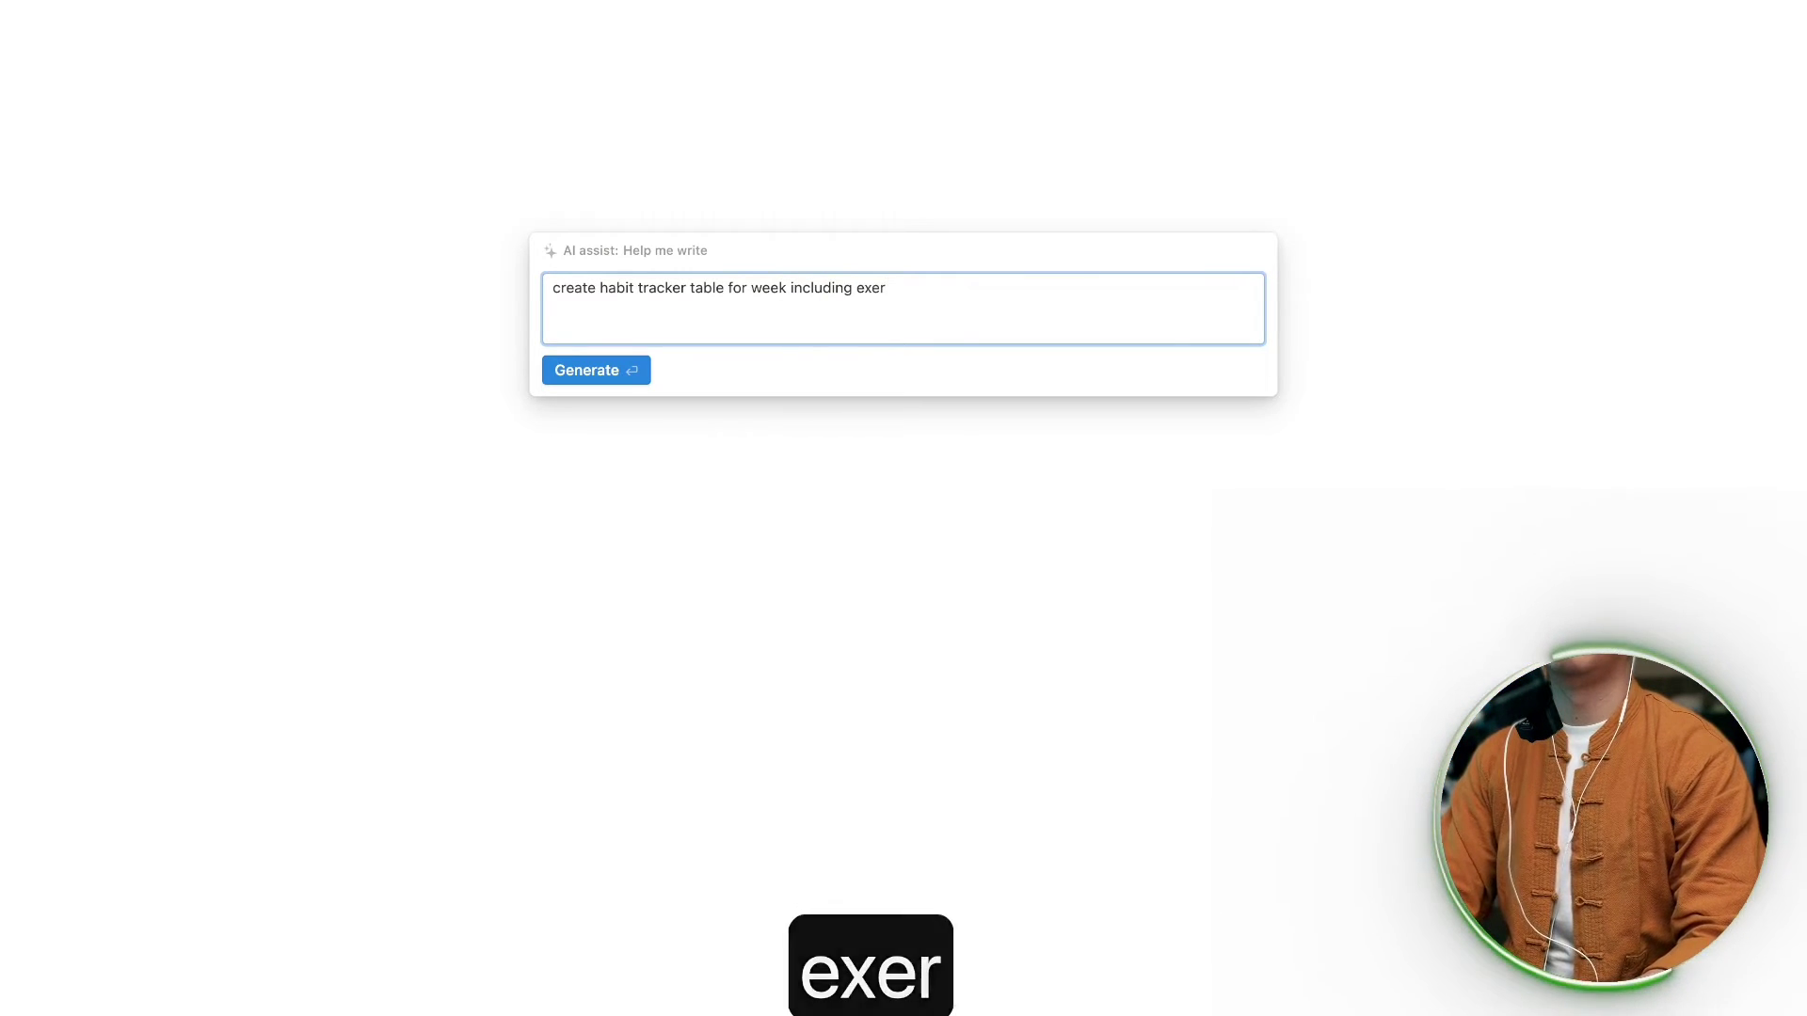
pyautogui.press('BackSpace')
pyautogui.press('BackSpace')
pyautogui.press('BackSpace')
pyautogui.press('BackSpace')
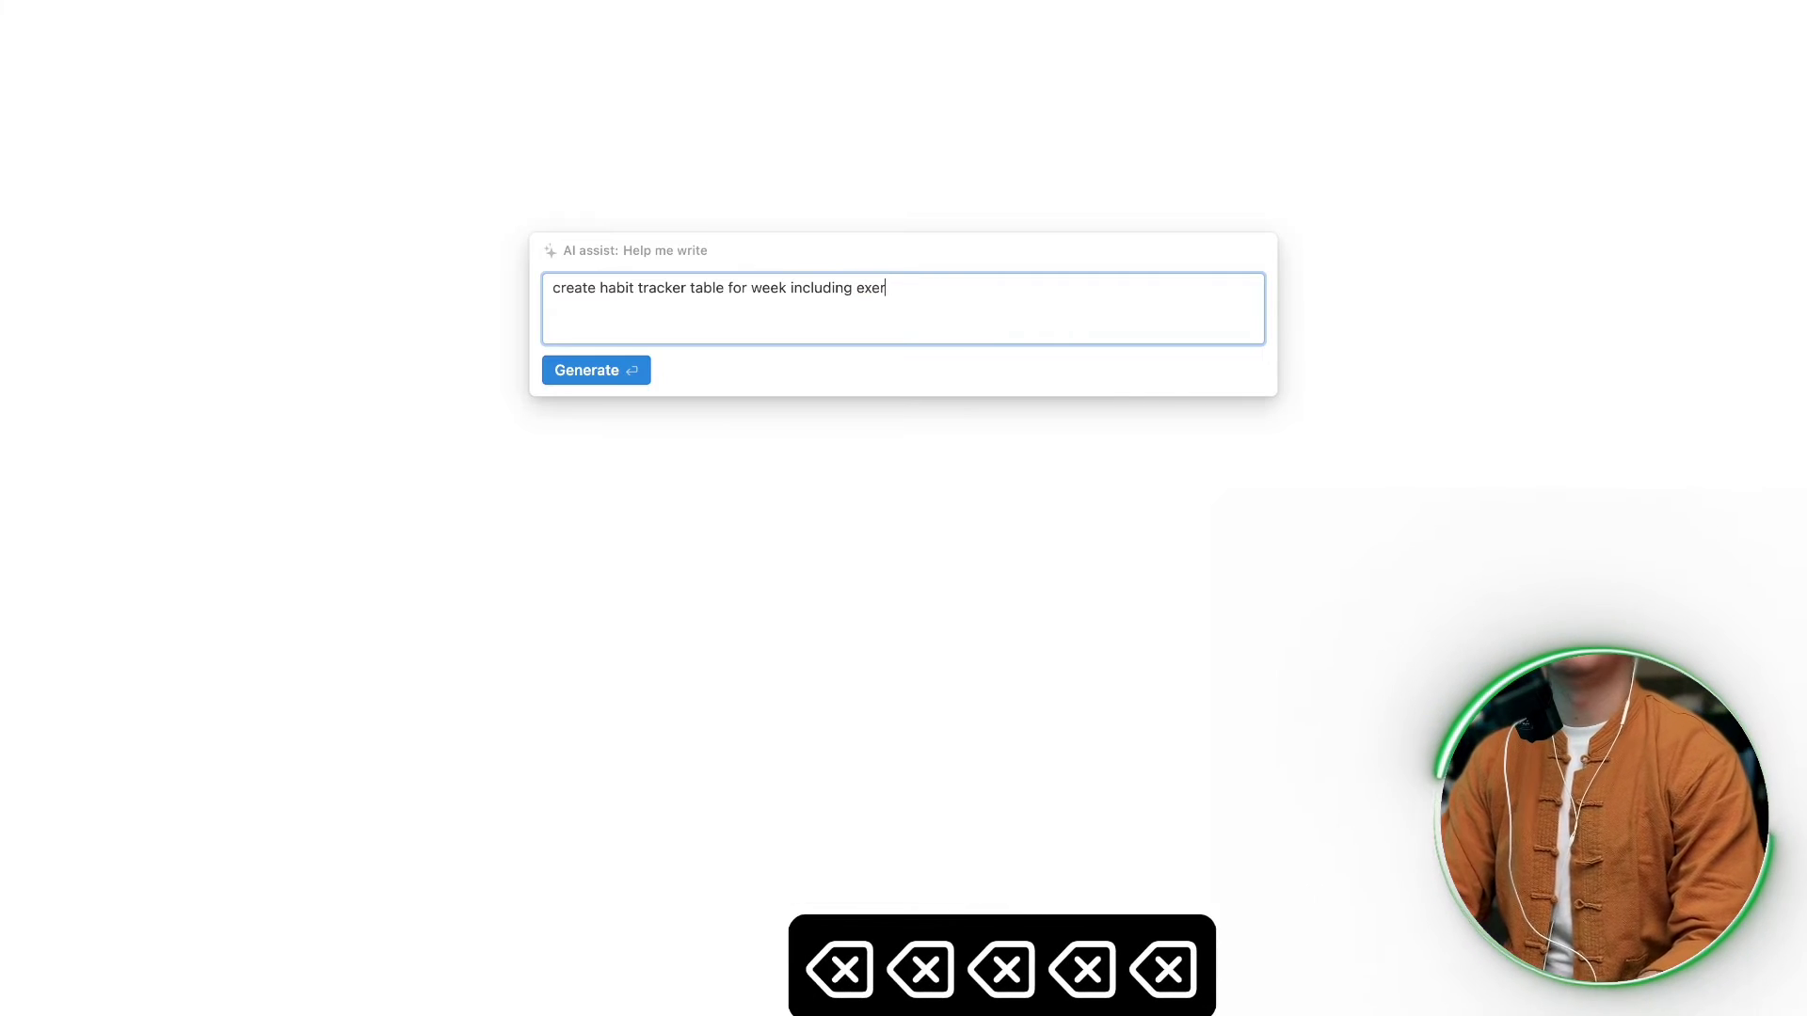
pyautogui.press('BackSpace')
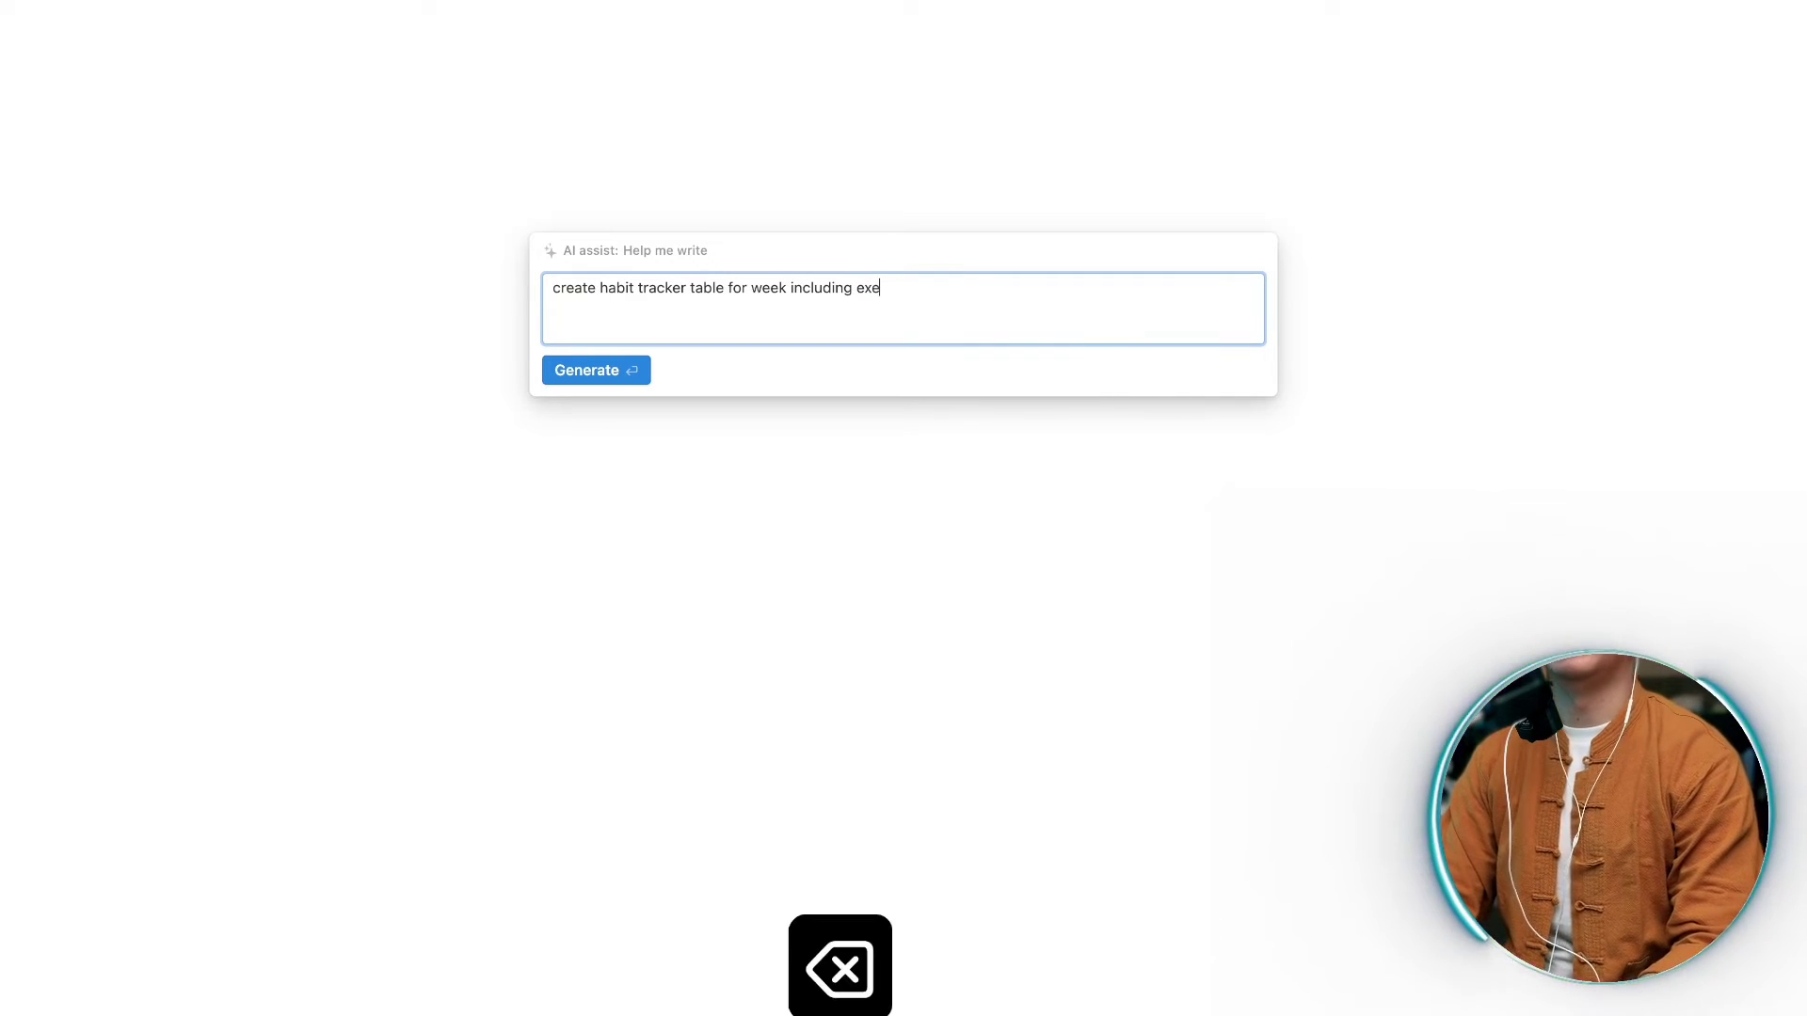
pyautogui.write('rcise')
pyautogui.press('BackSpace')
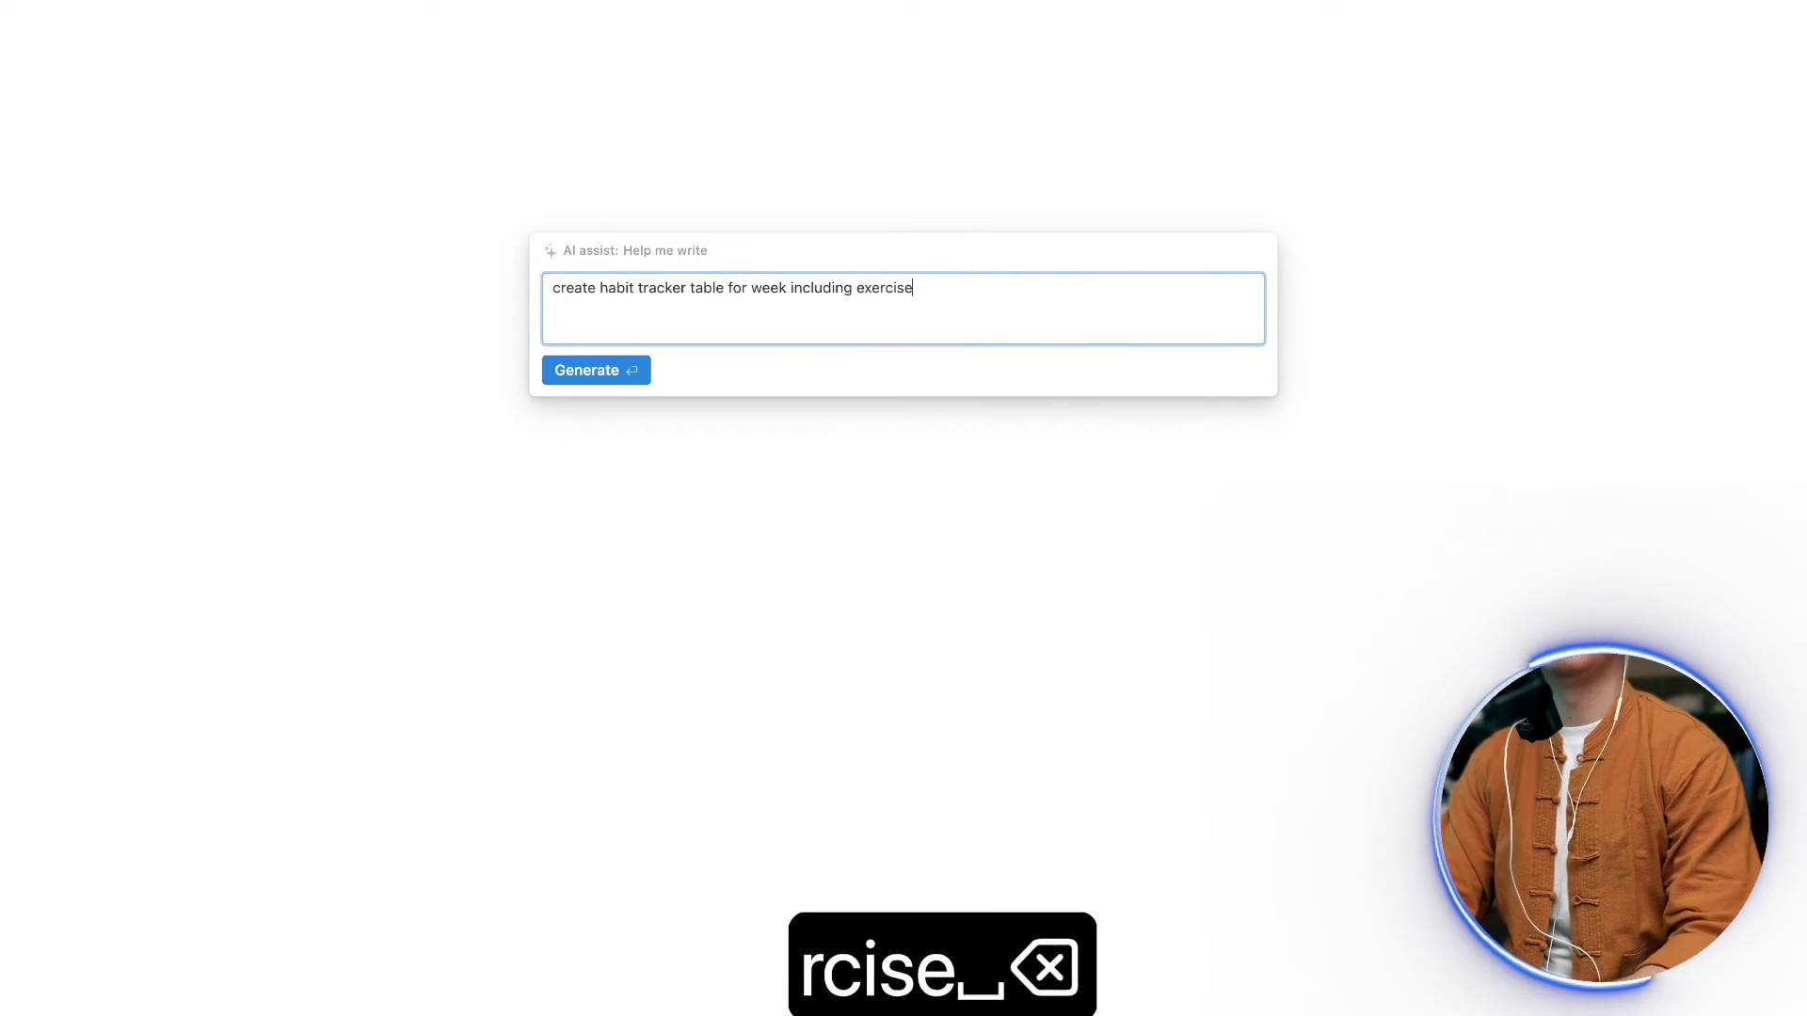
pyautogui.write(', reading, pla')
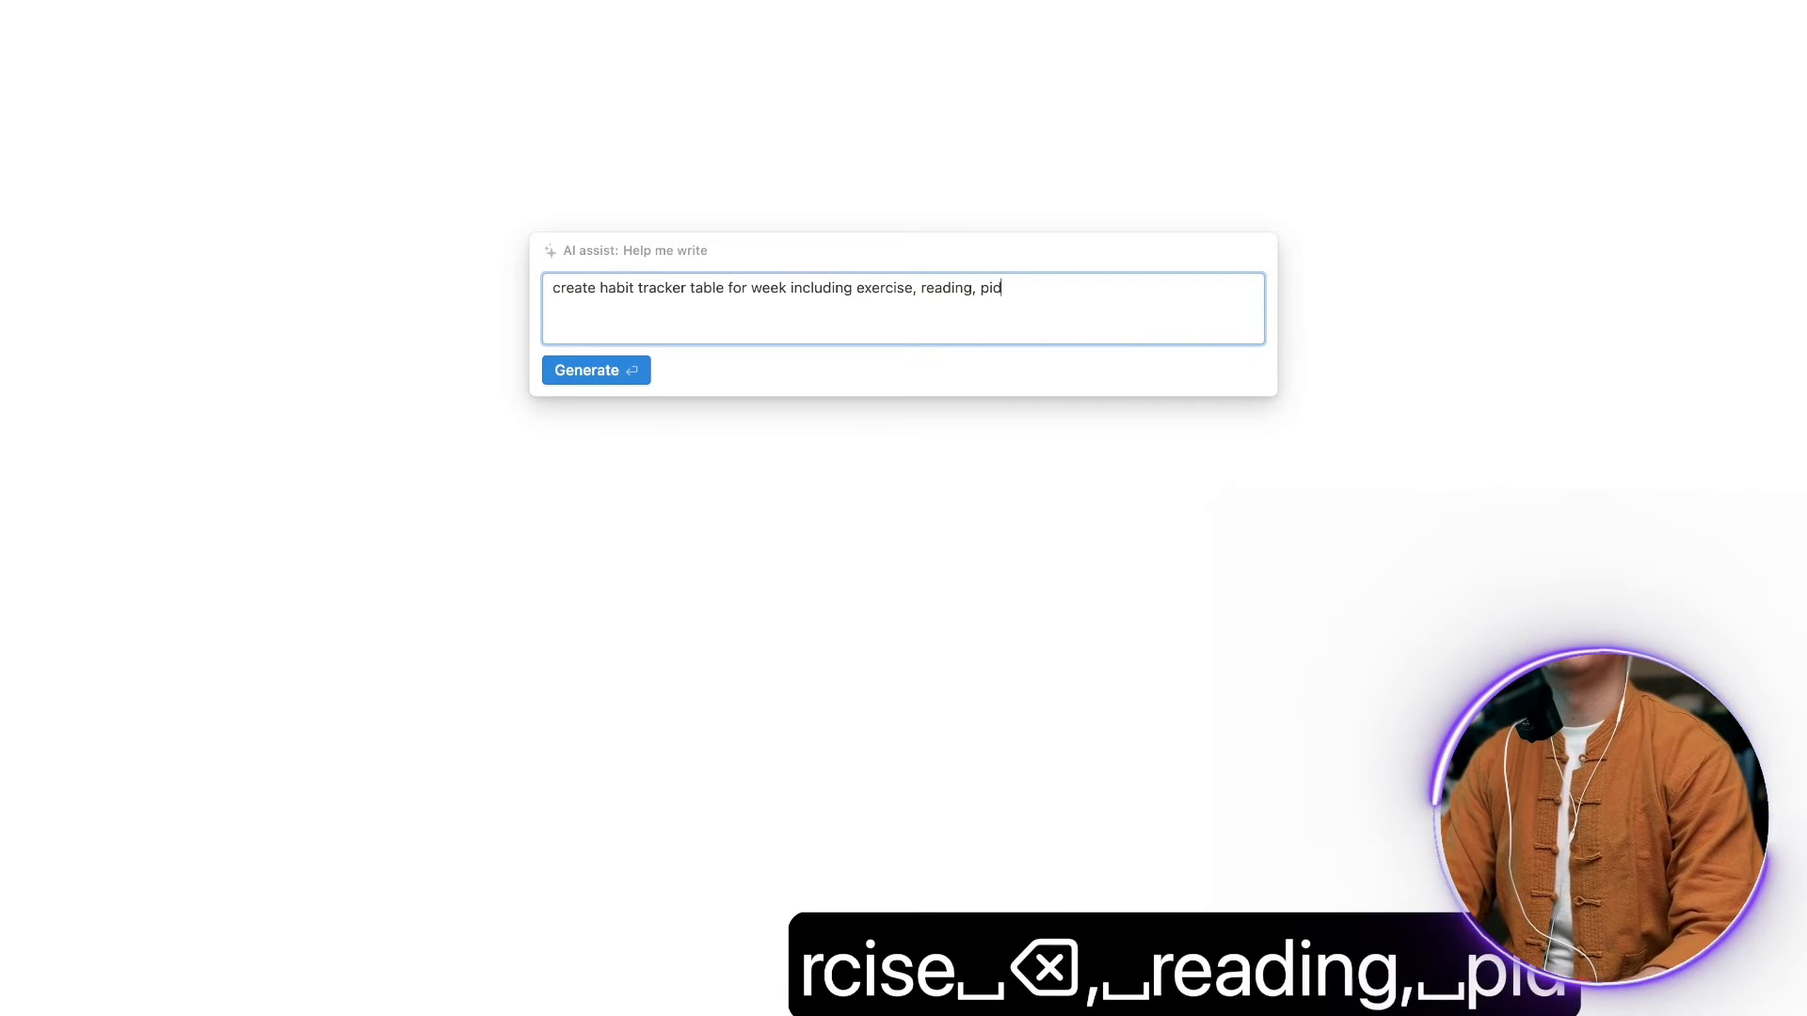
pyautogui.press('BackSpace')
pyautogui.press('BackSpace')
pyautogui.write('odc')
pyautogui.press('BackSpace')
pyautogui.write('ca')
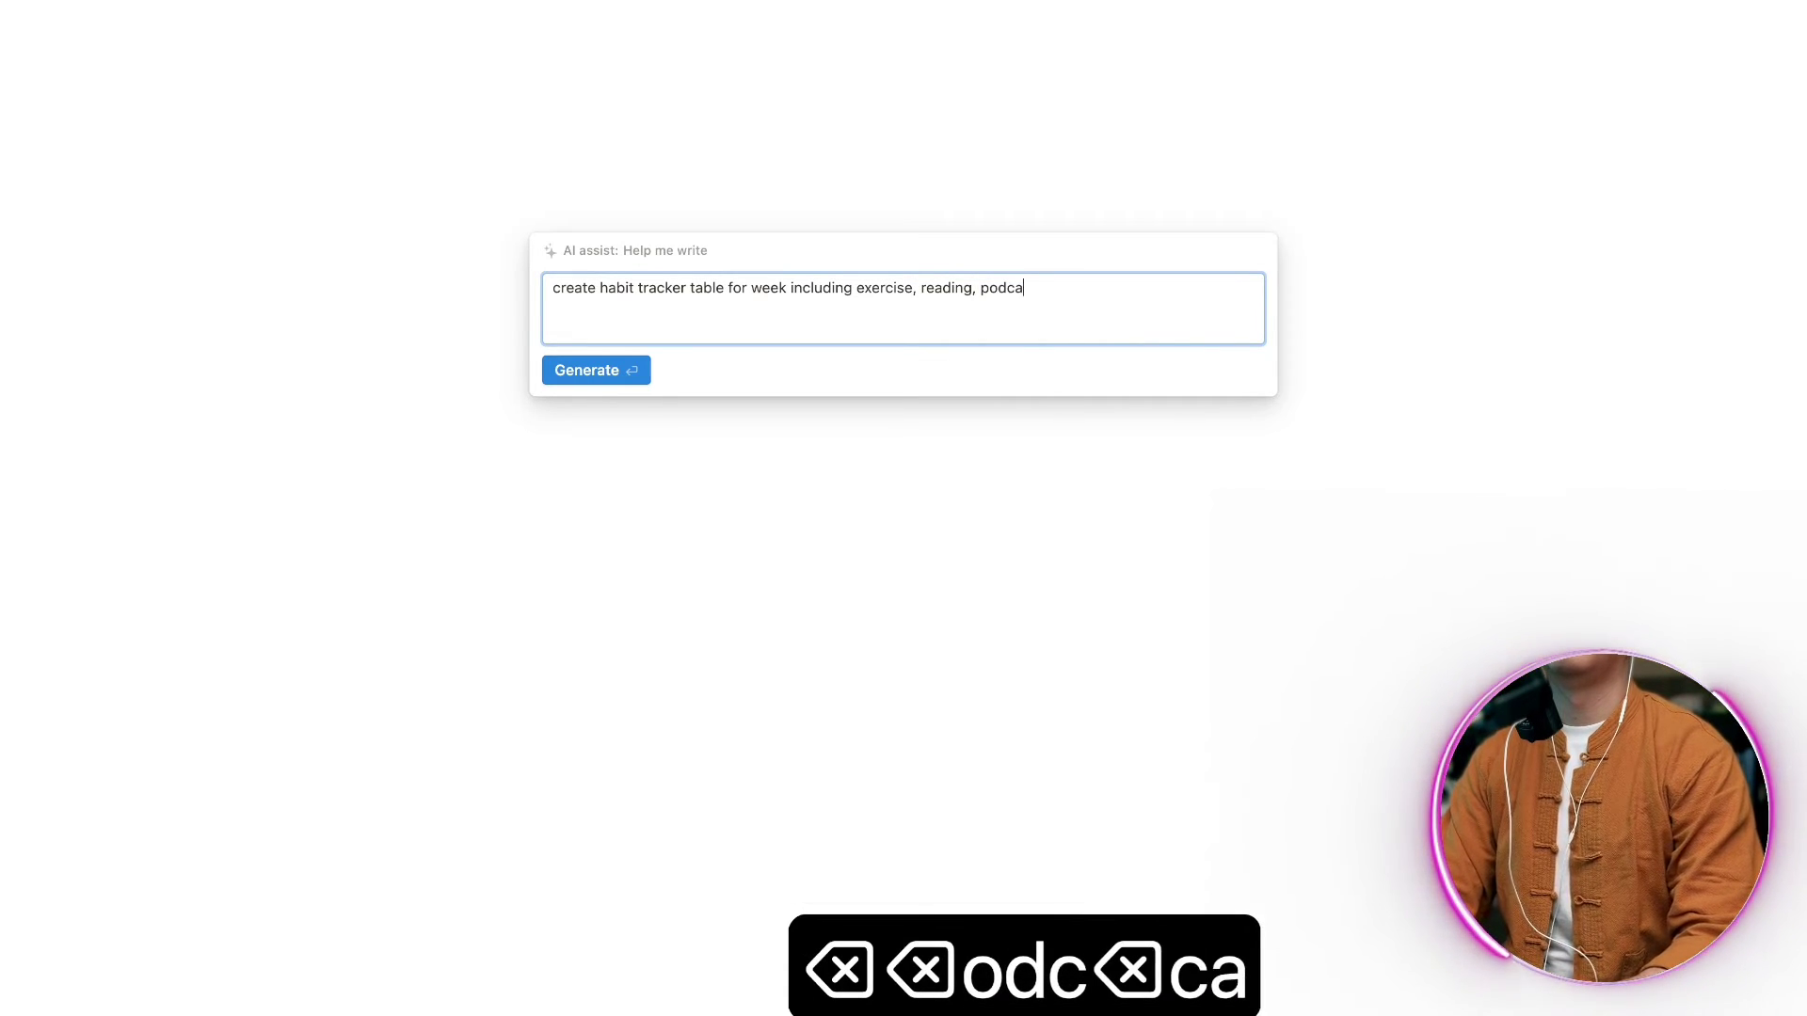
pyautogui.write('st,')
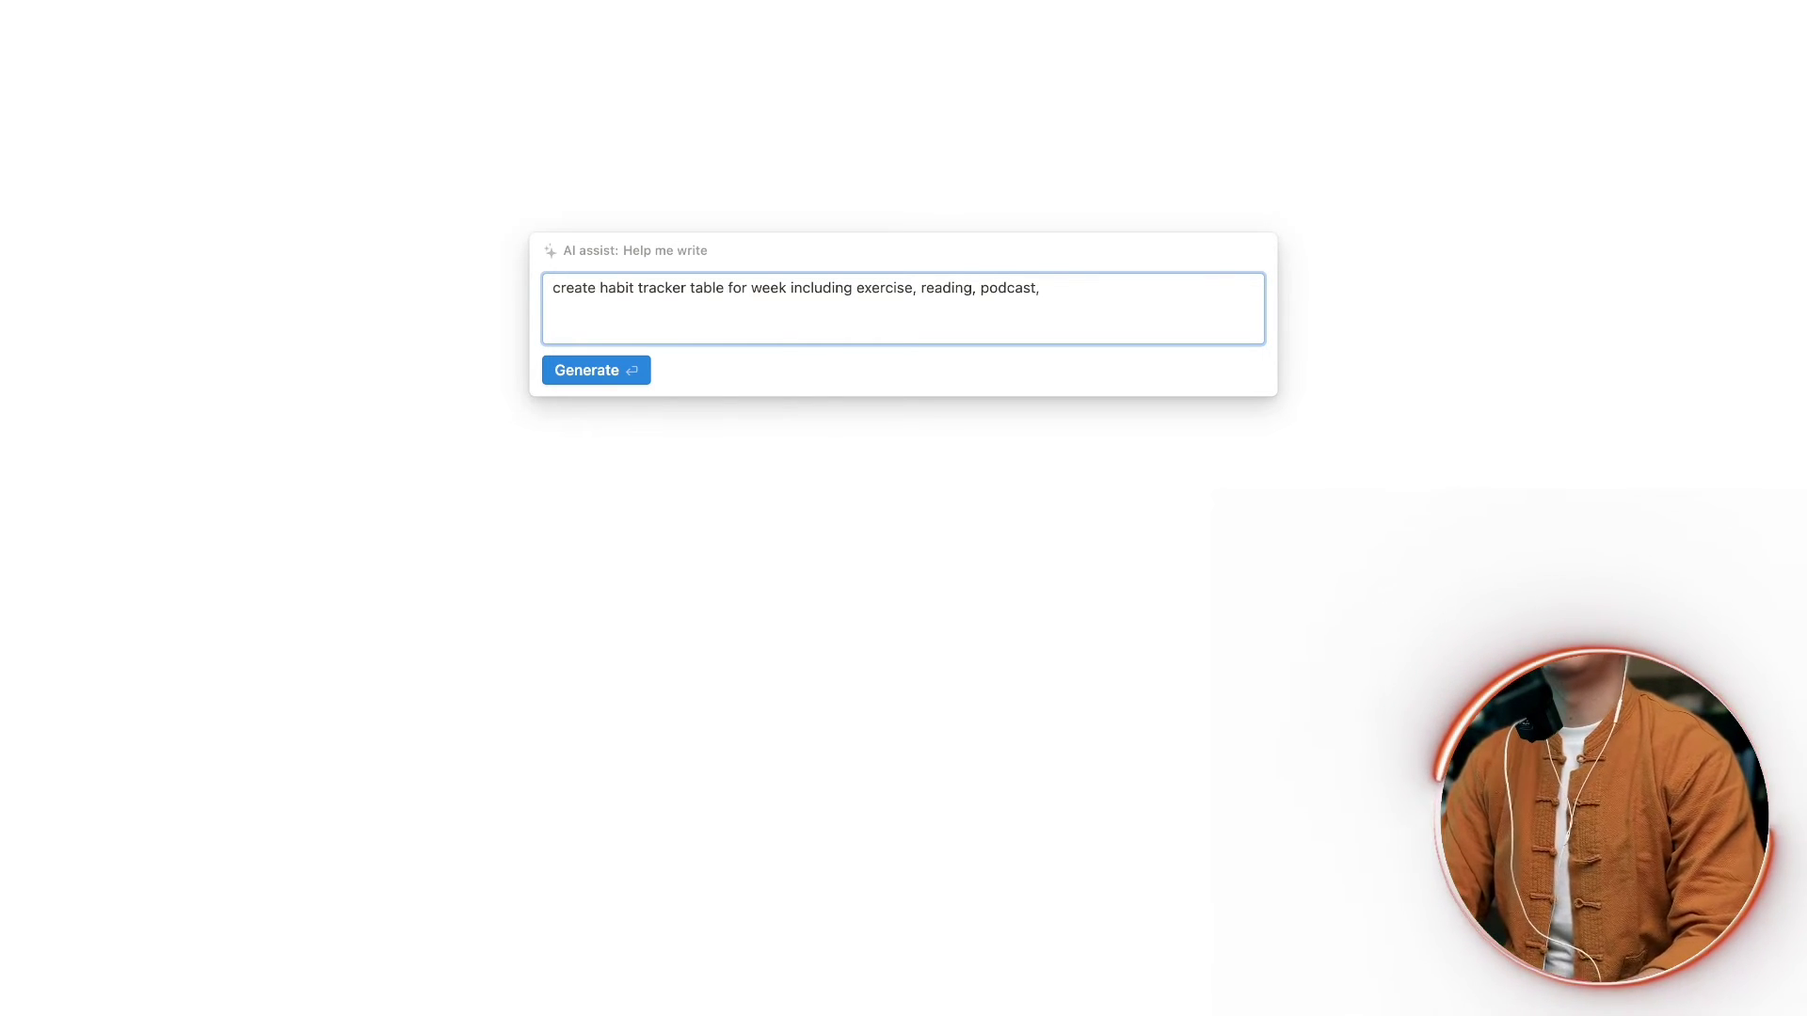
pyautogui.write(' excleaning home,')
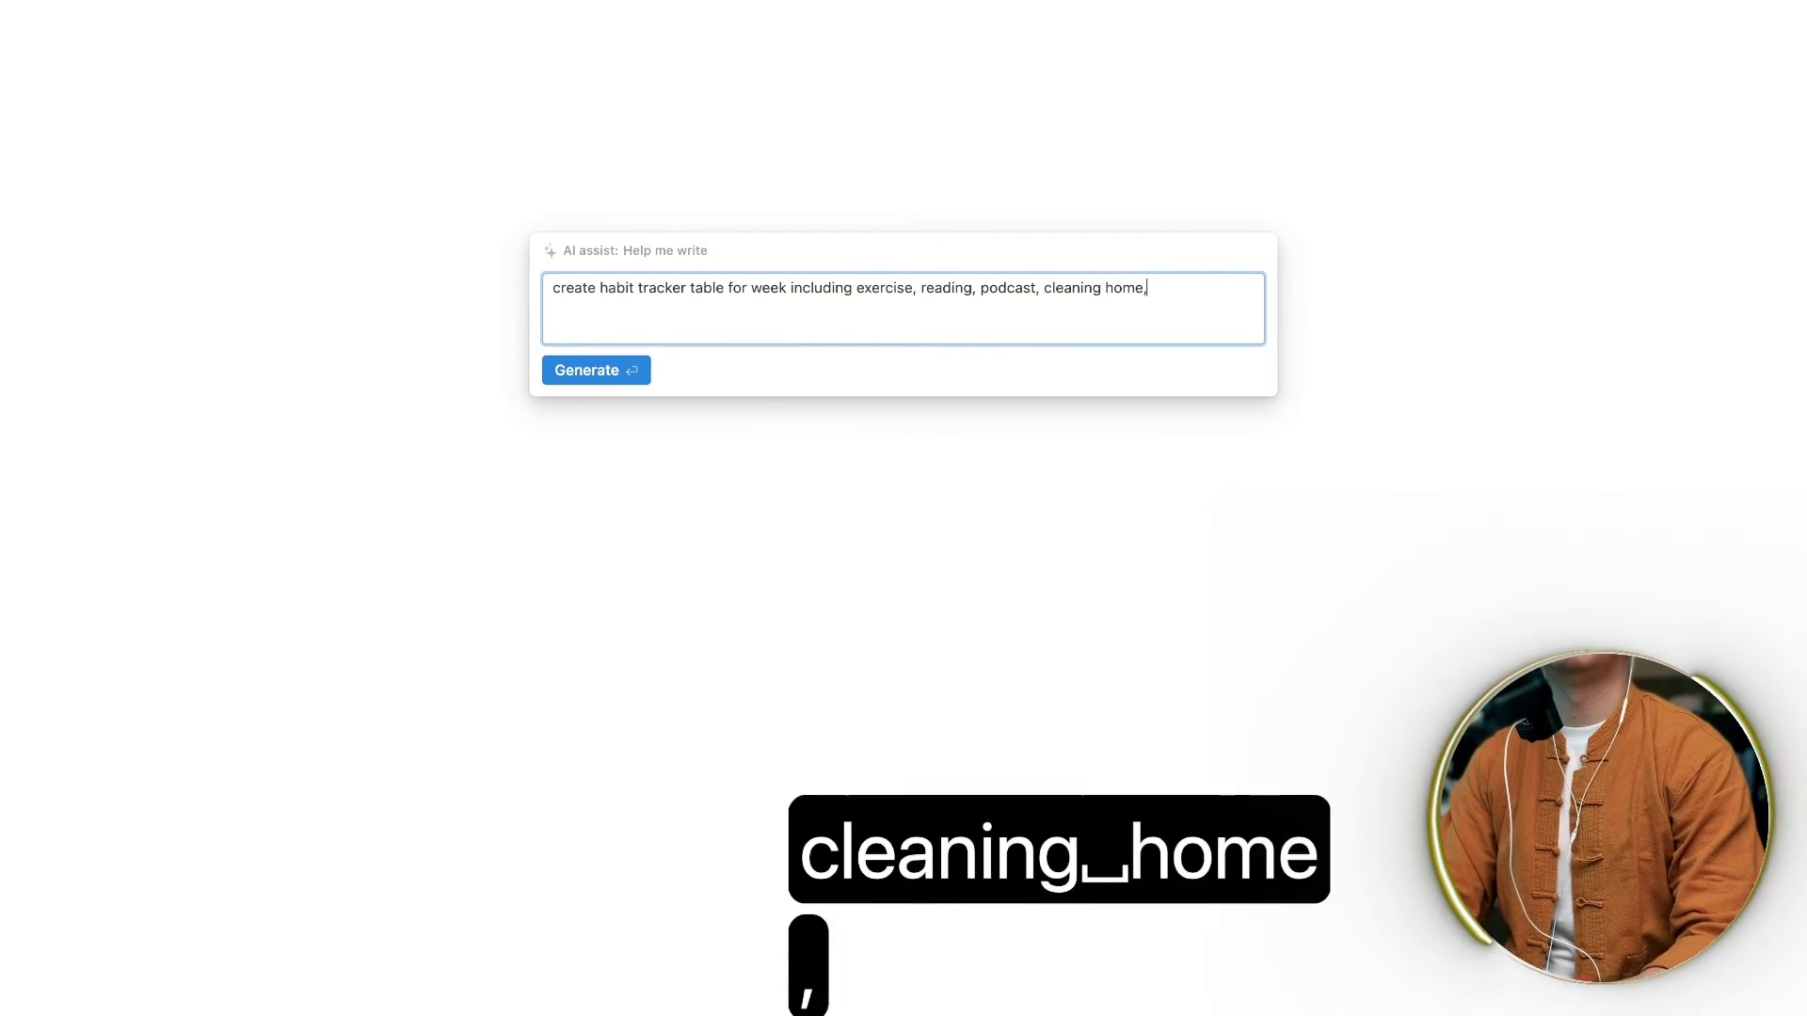
pyautogui.write(' sturying')
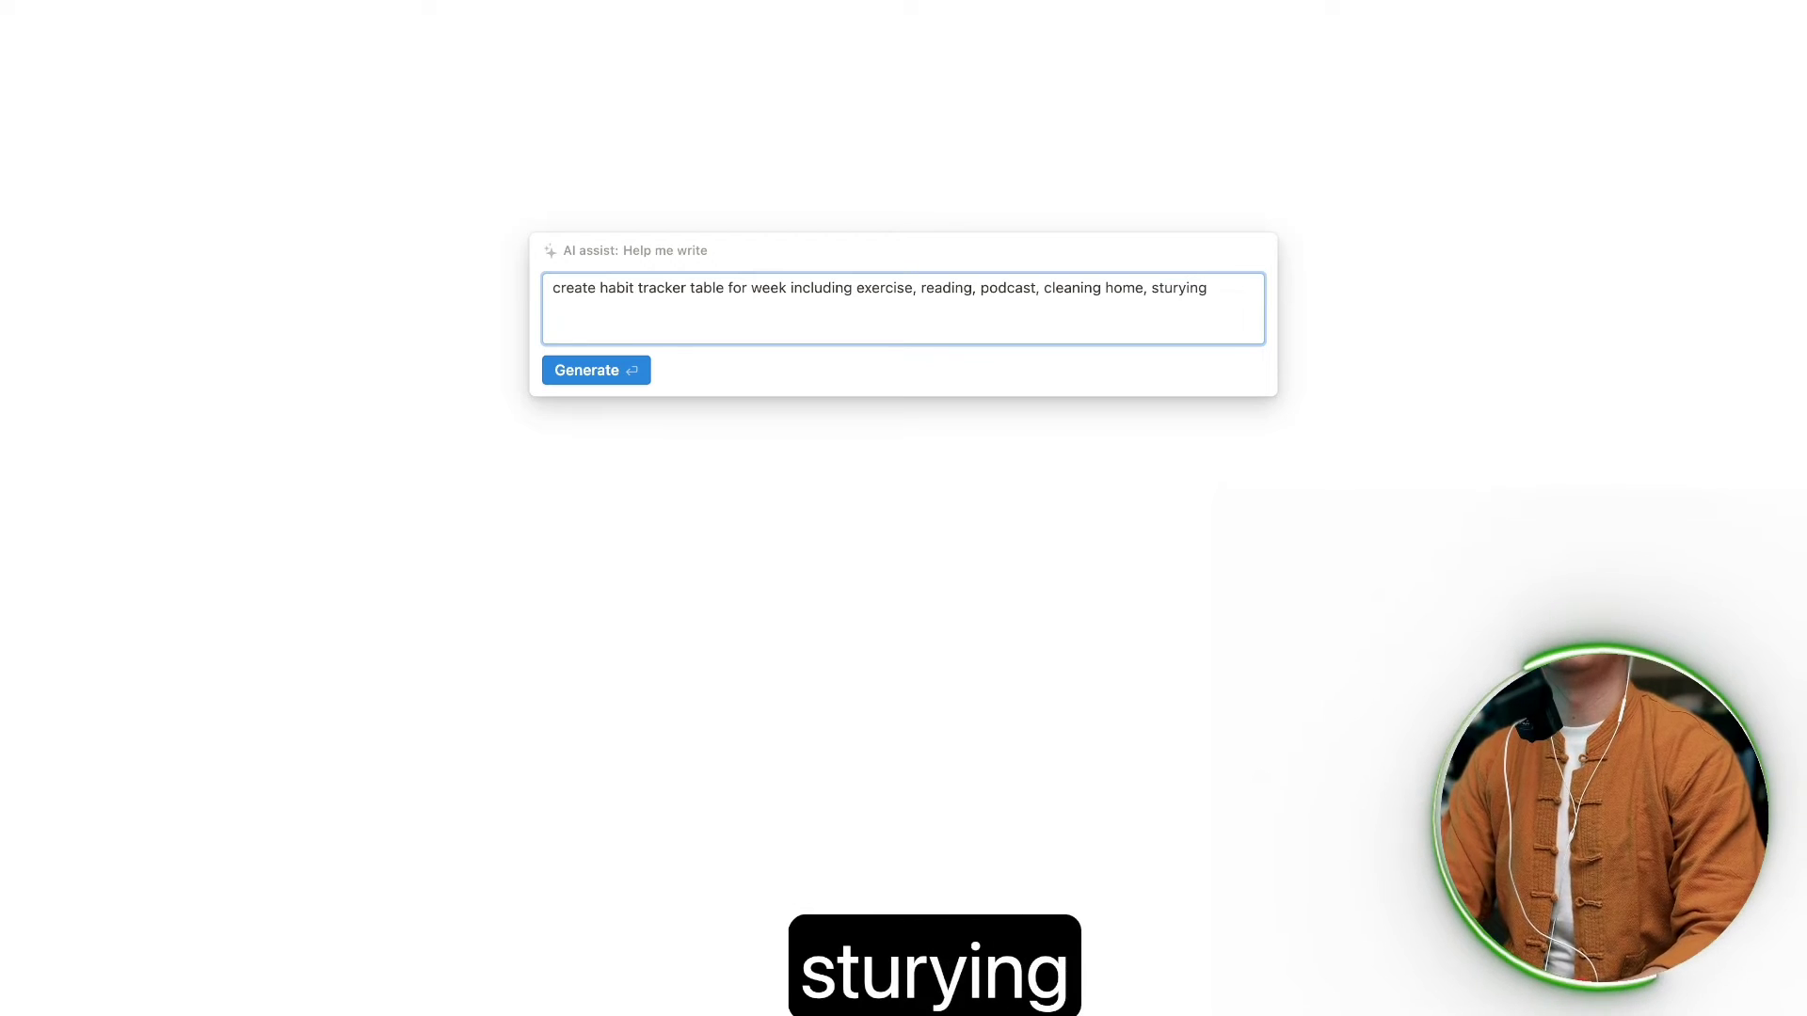
pyautogui.press('Return')
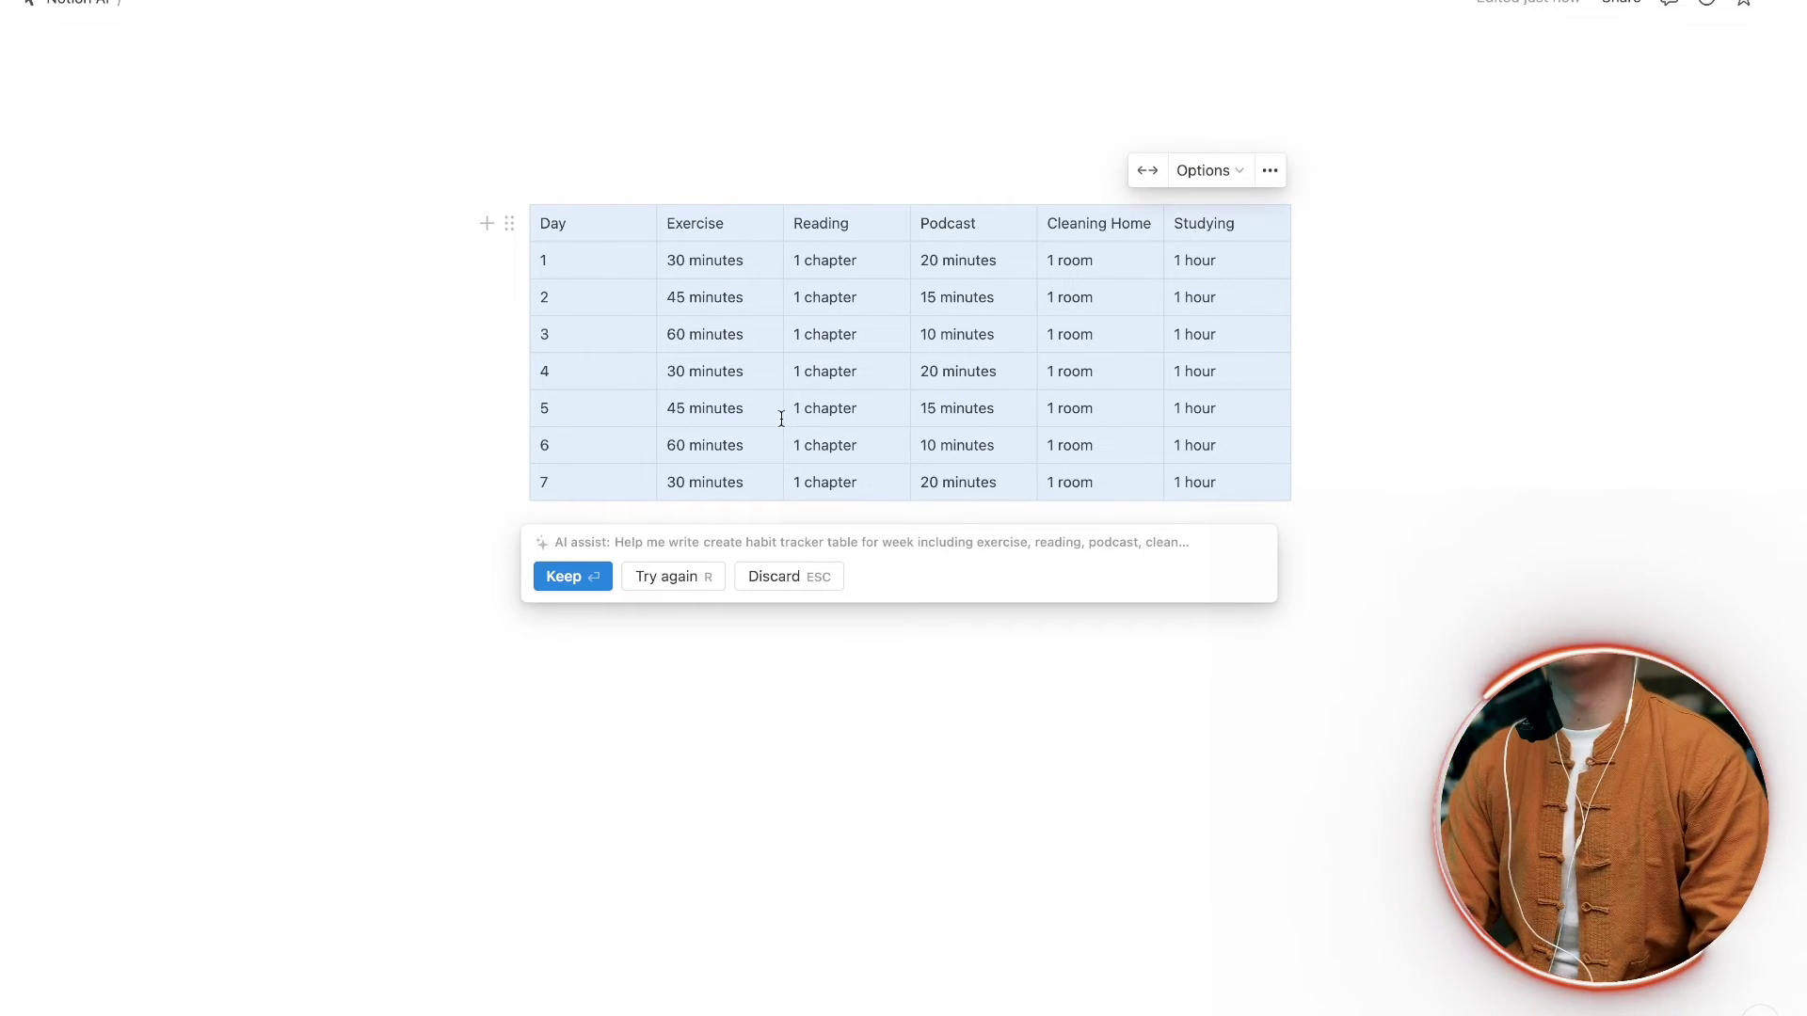
# - Regenerate the habit tracker with Rewrite and keep the version with X in every cell
pyautogui.click(687, 579)
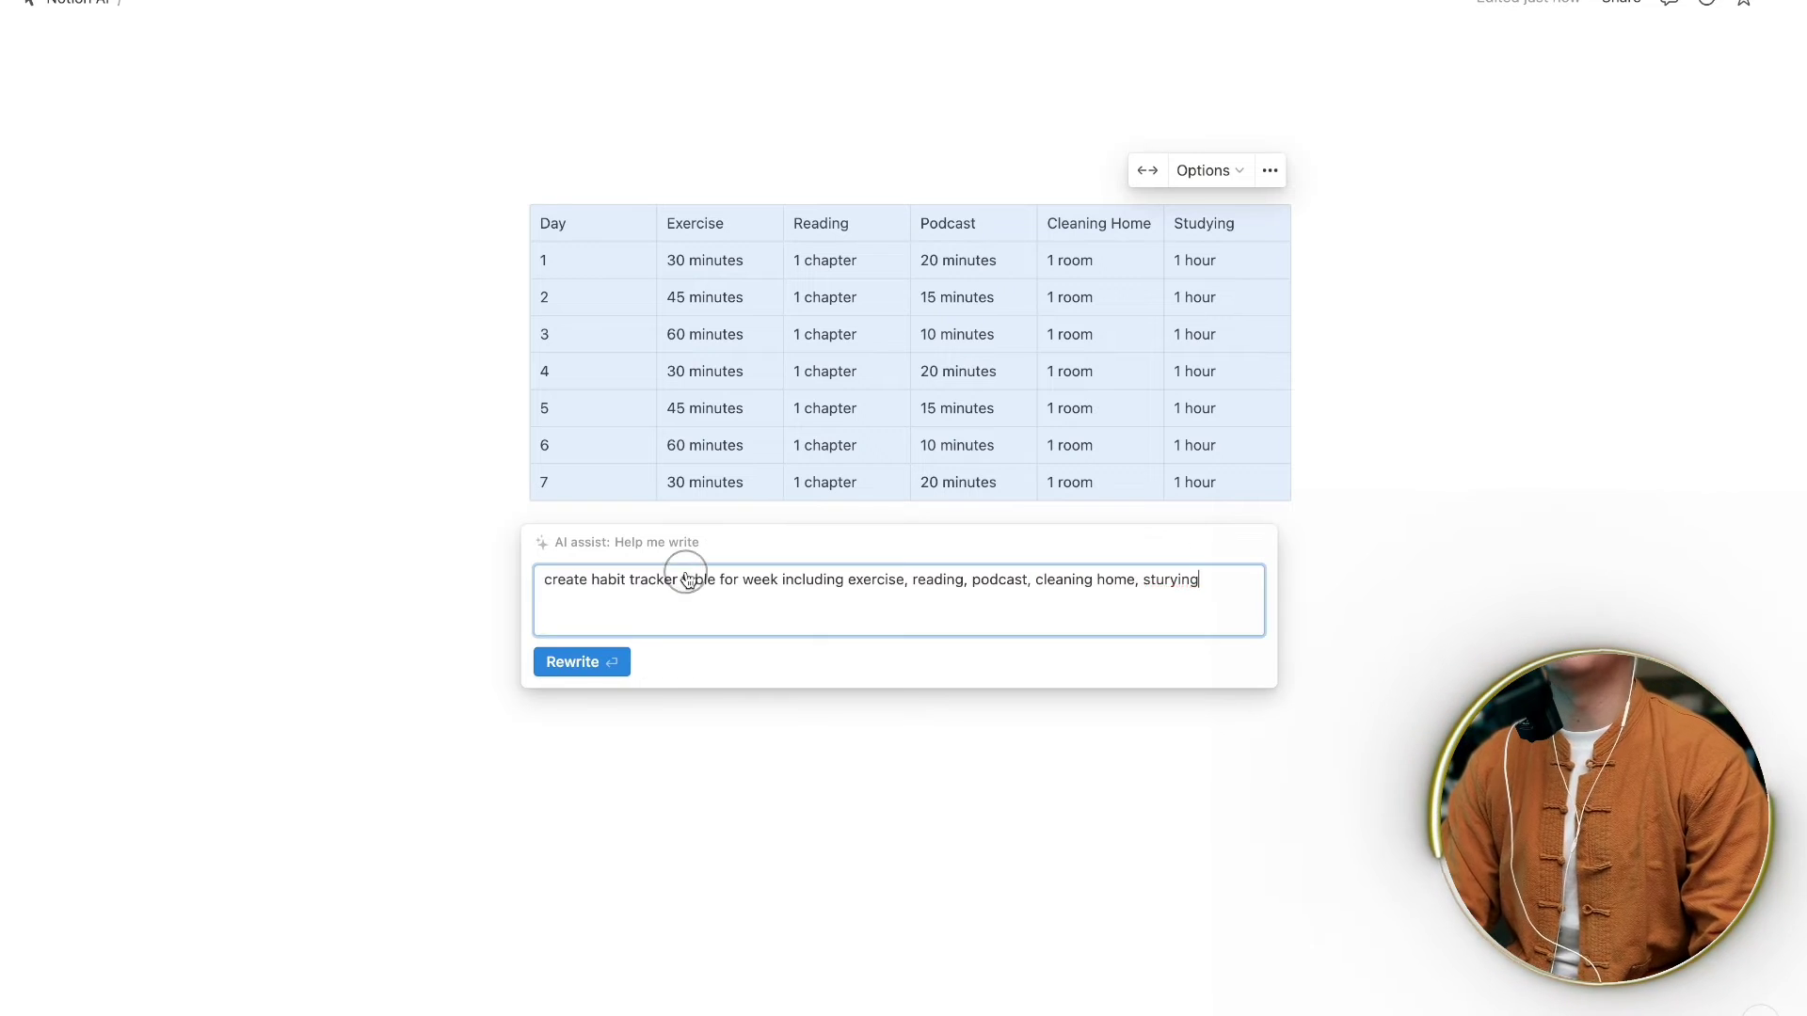
pyautogui.click(609, 661)
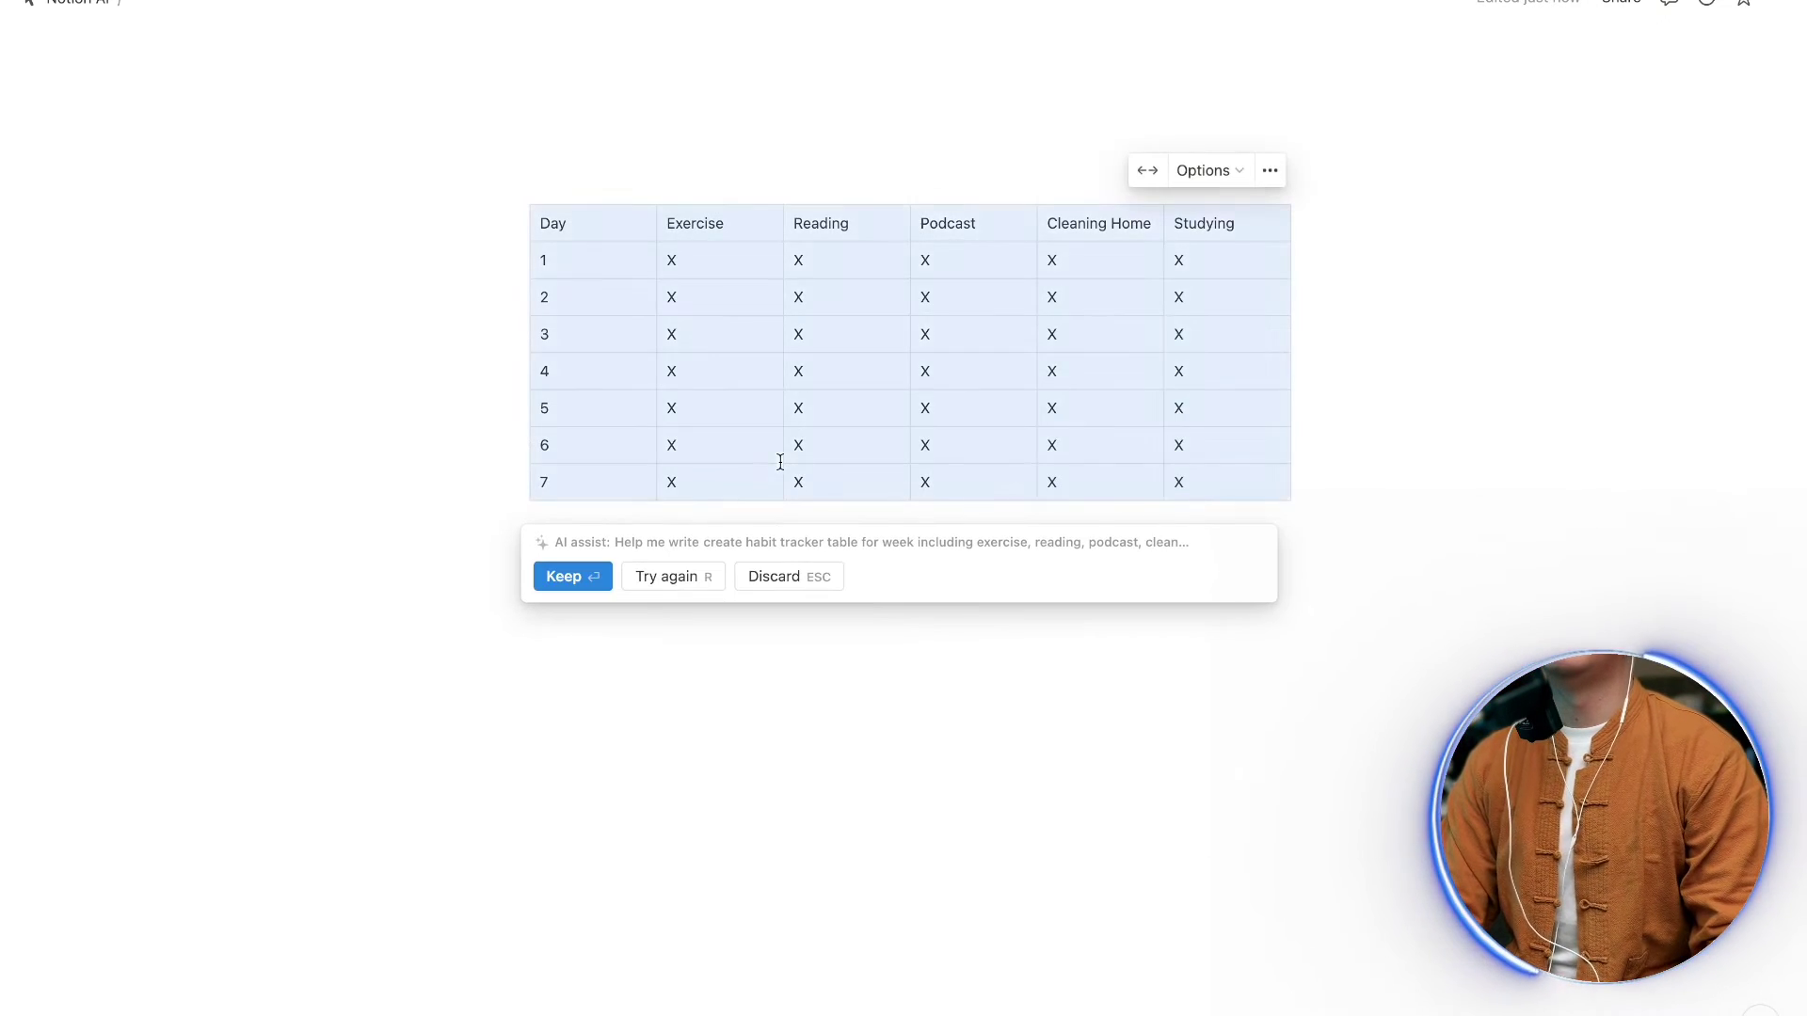
pyautogui.press('Return')
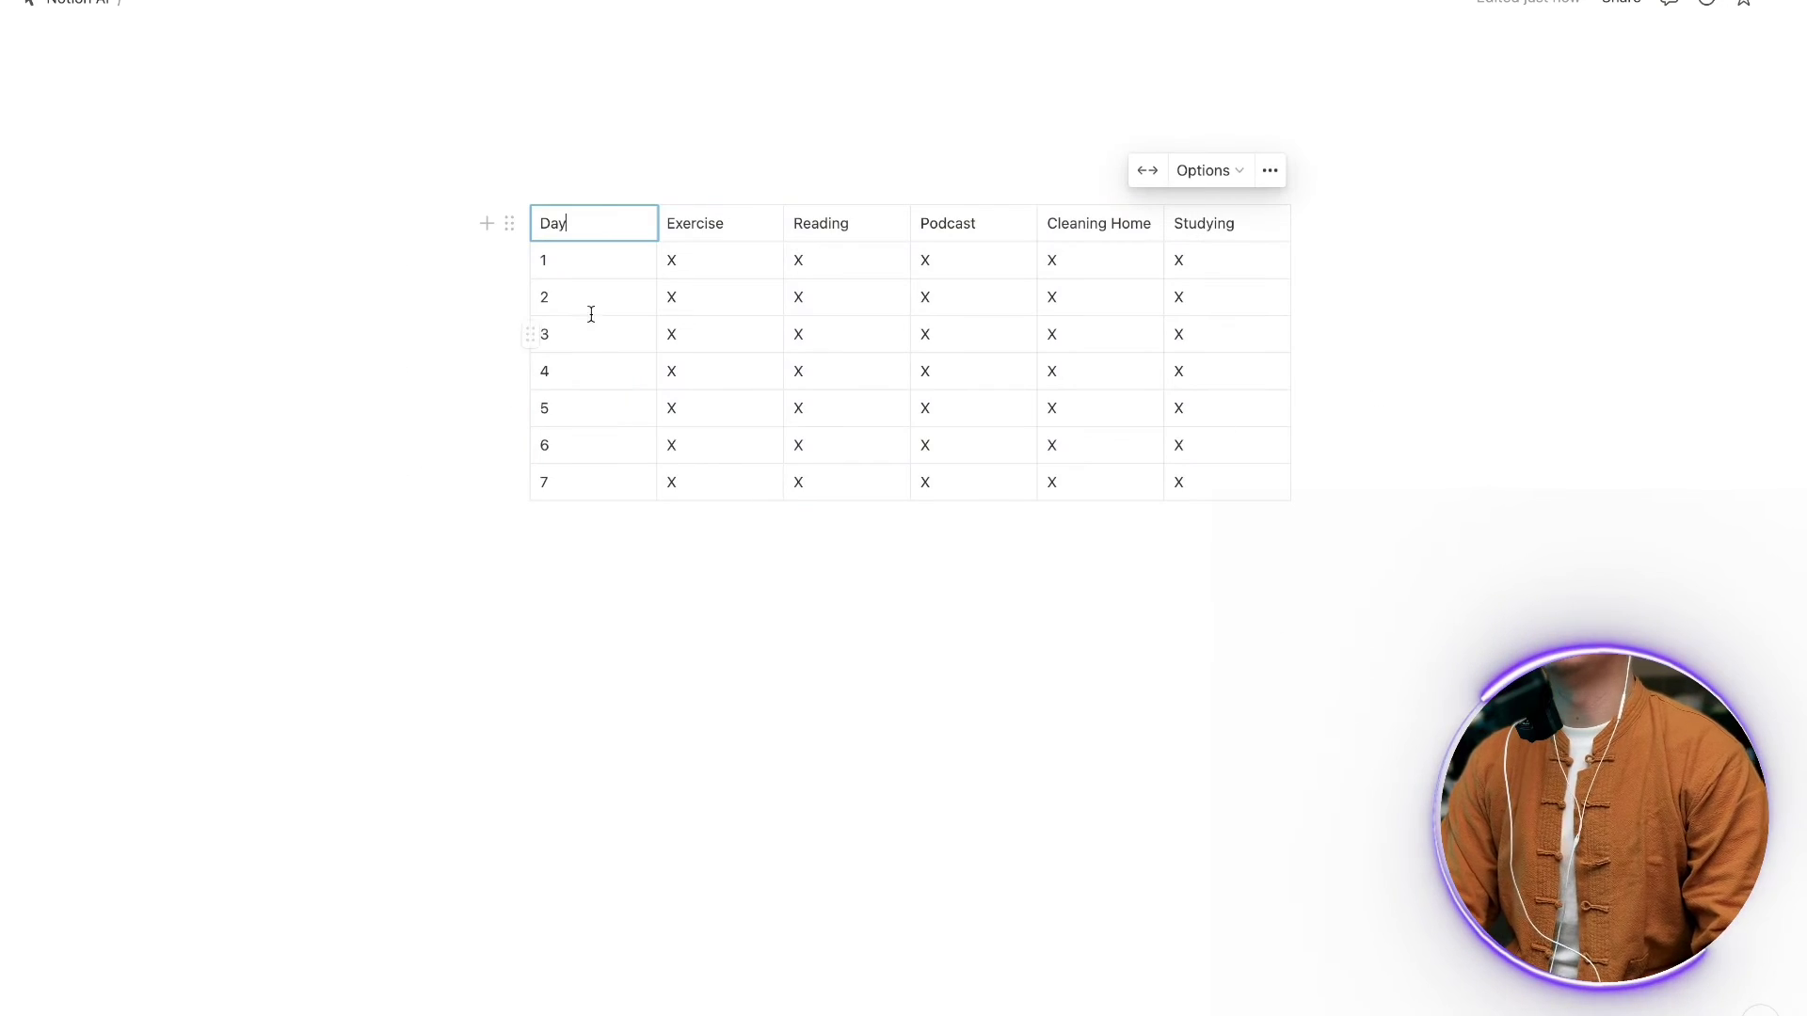
# - Replace the X in day 1's Exercise cell with 'done', then select the table block
pyautogui.click(672, 260)
pyautogui.press('BackSpace')
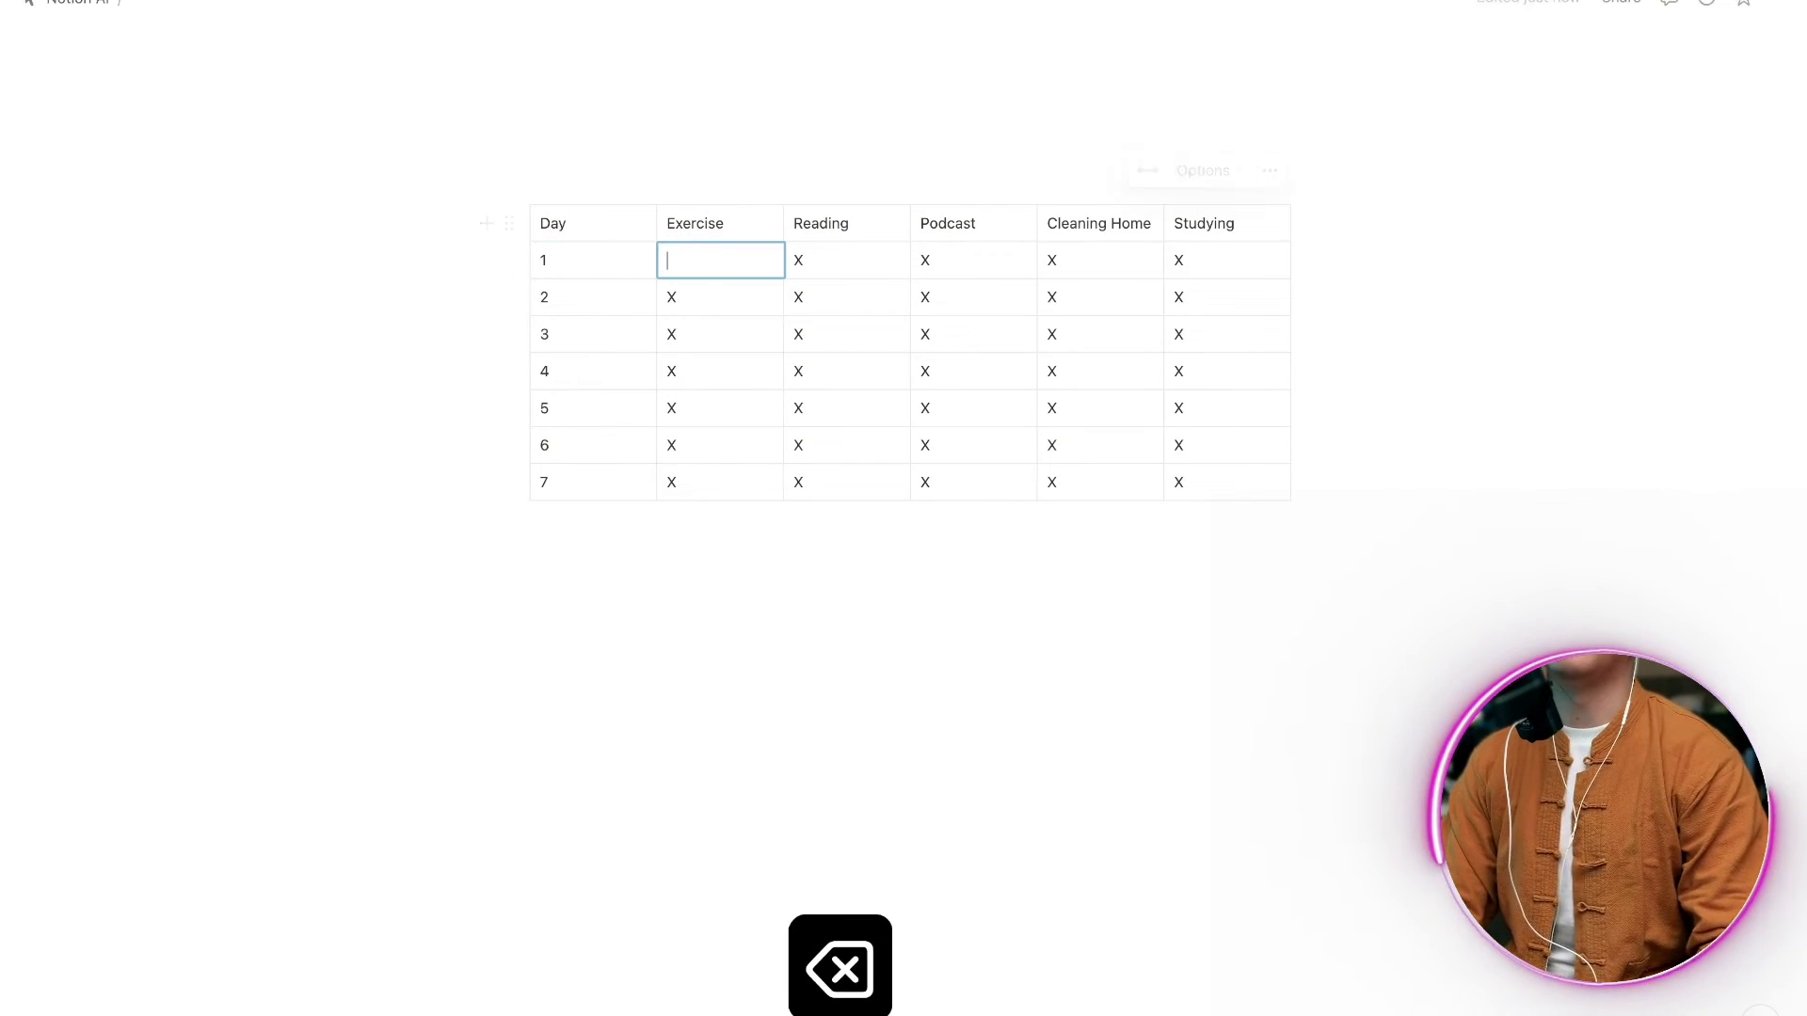
pyautogui.write('done')
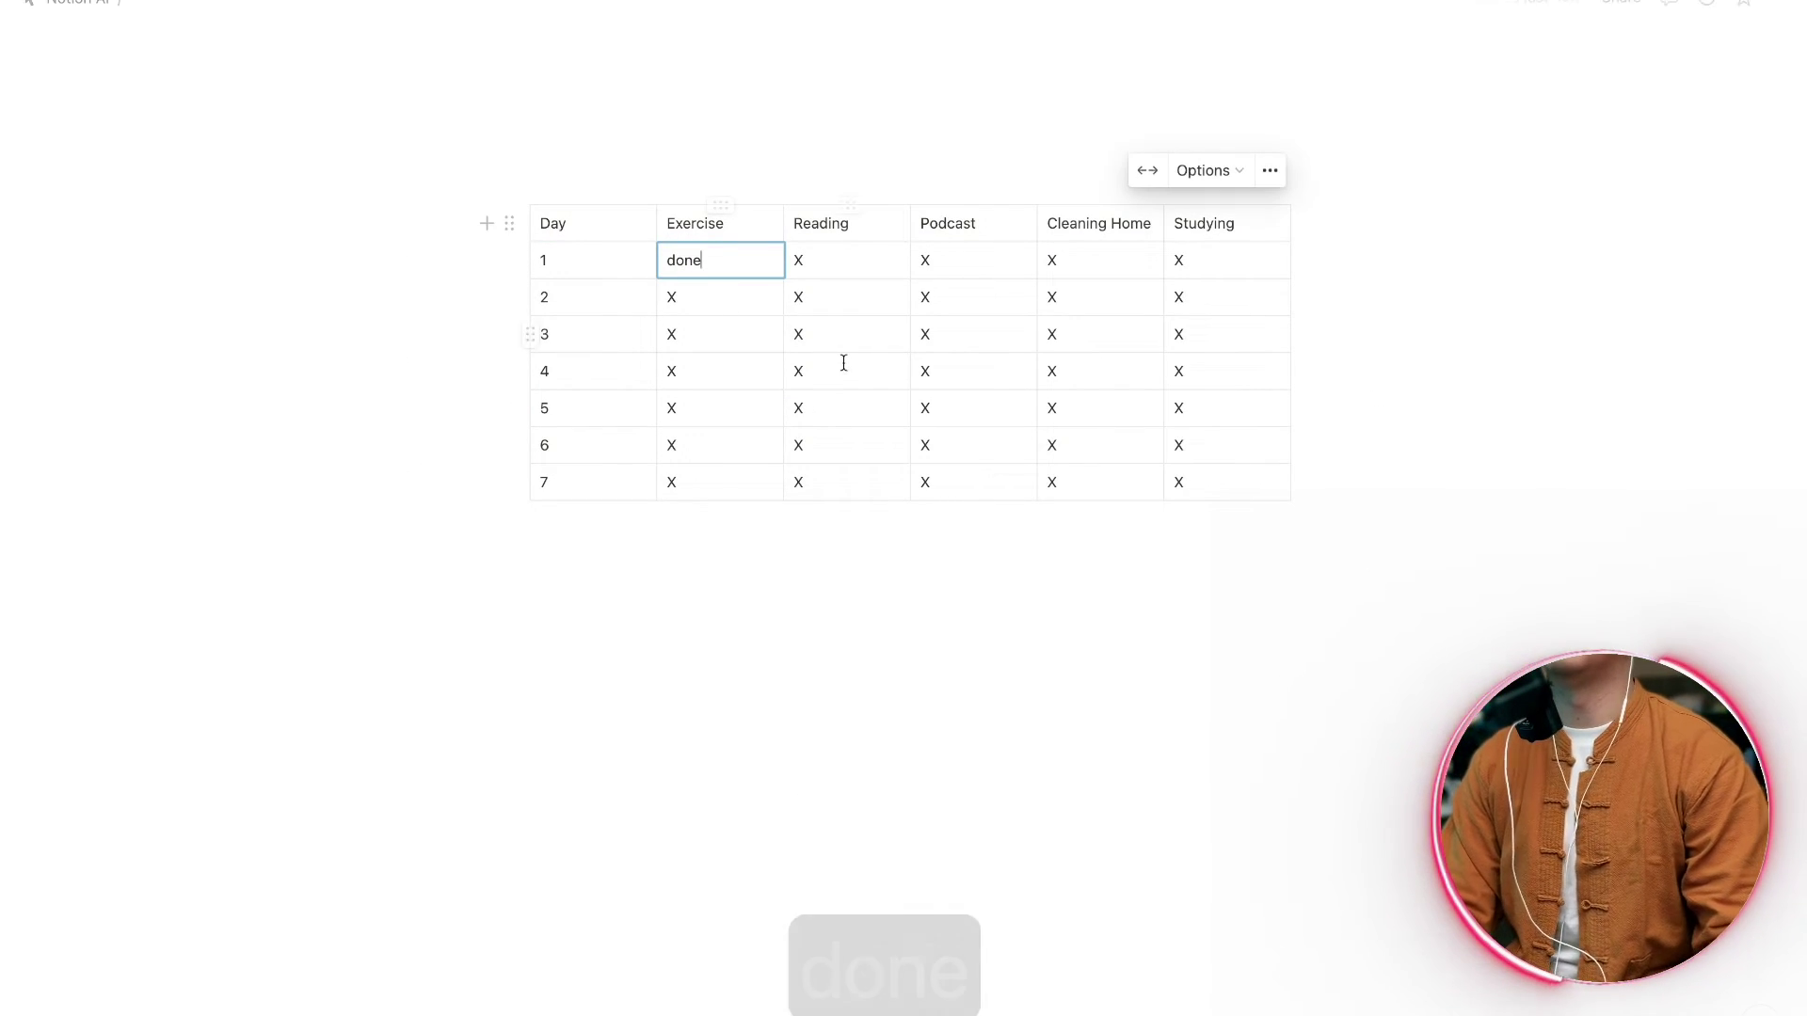
pyautogui.click(907, 548)
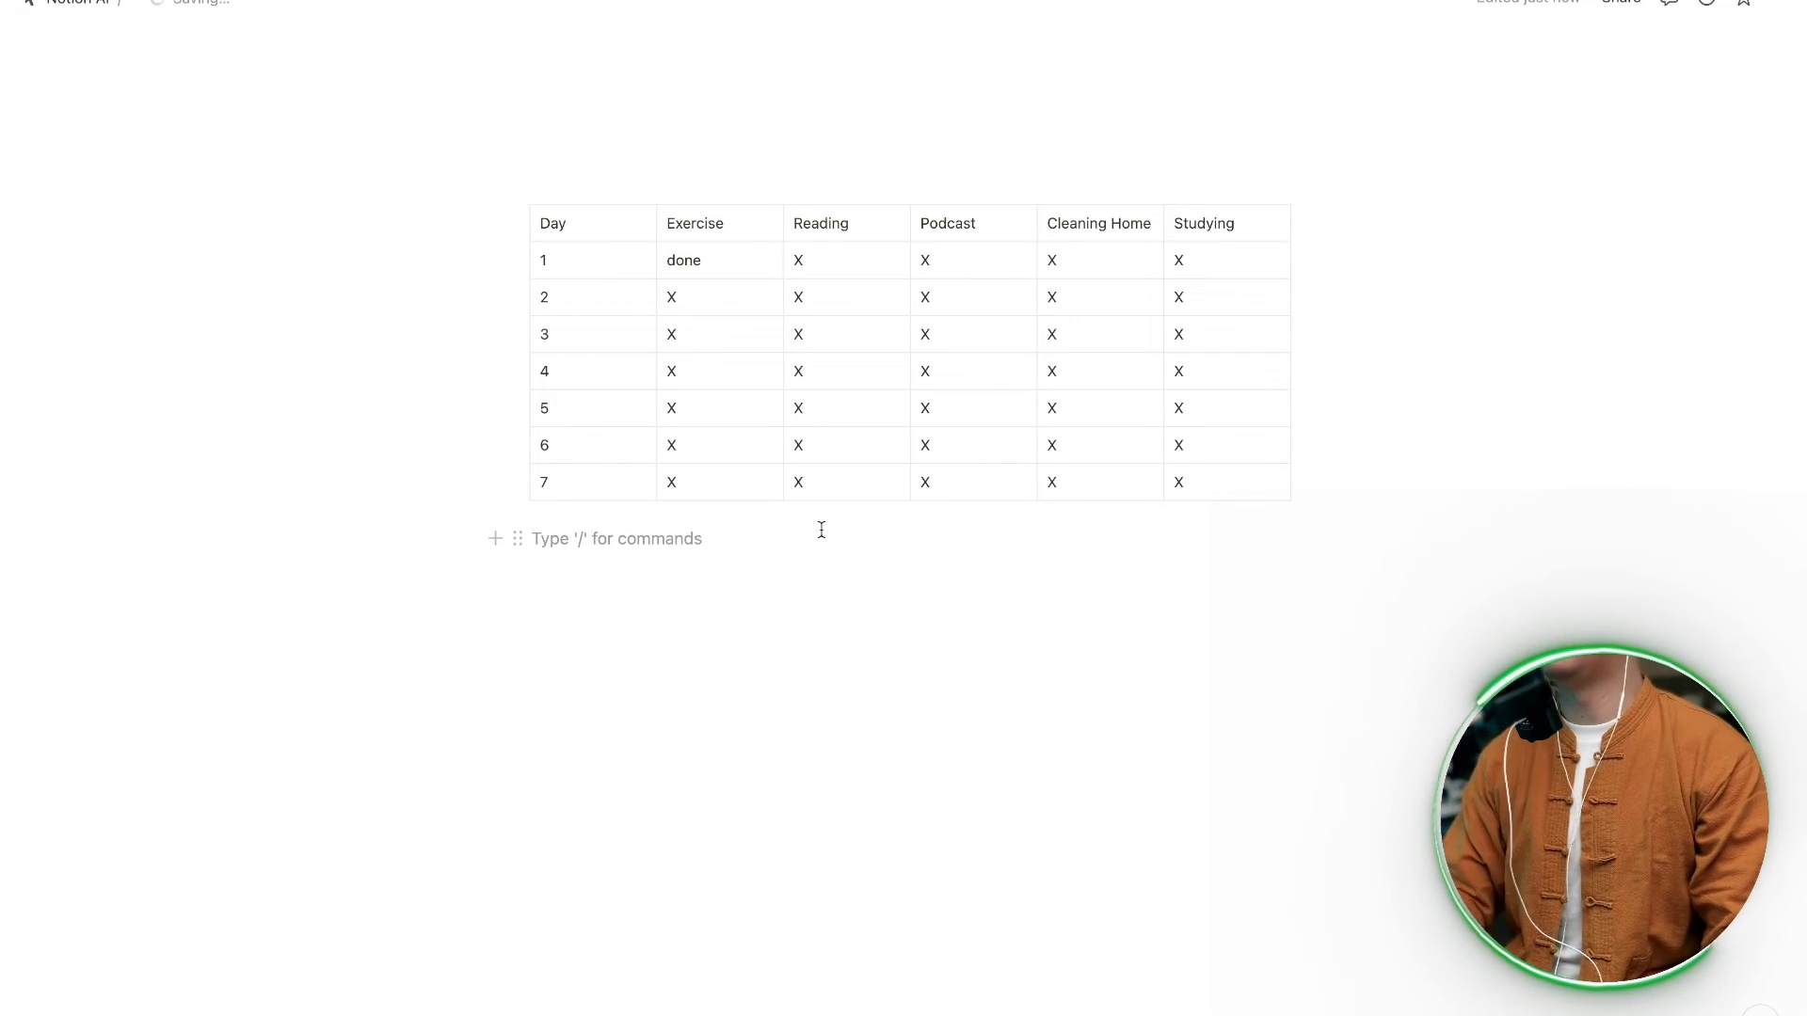
pyautogui.moveTo(617, 307); pyautogui.dragTo(556, 166)
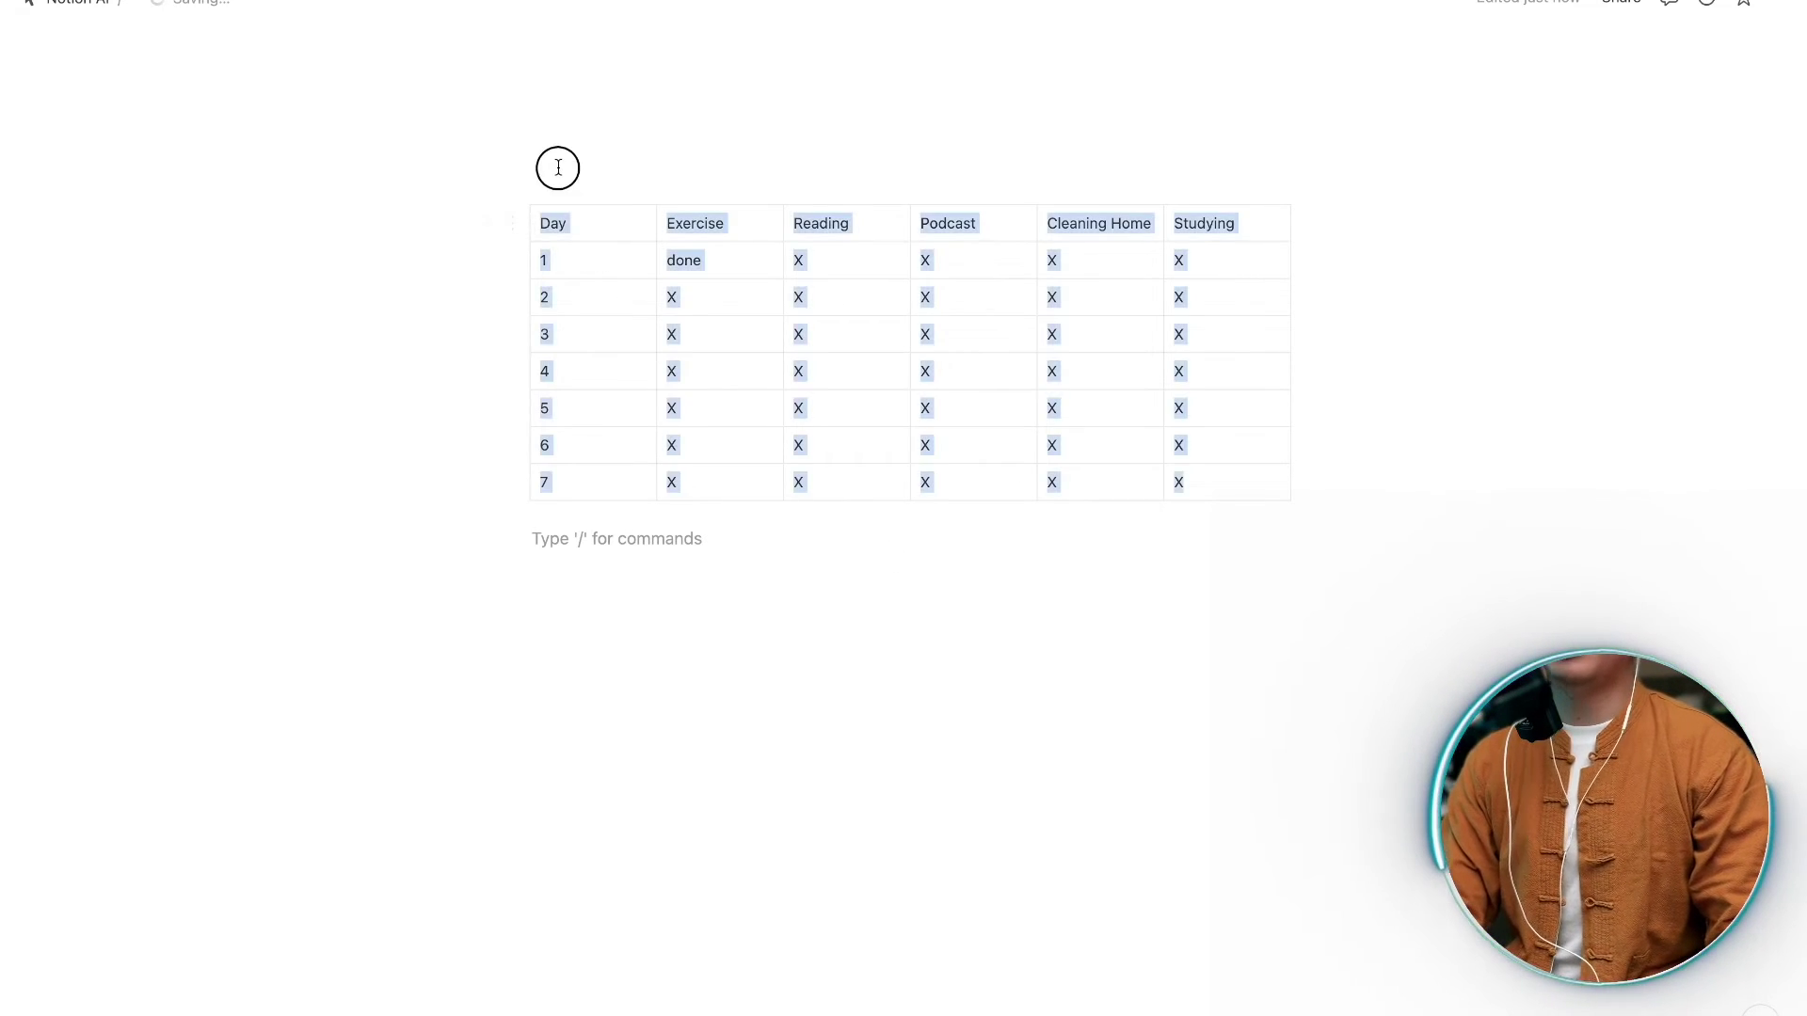
pyautogui.click(556, 165)
# - Delete the habit tracker table and enter /hel on the empty line for Help me write
pyautogui.click(515, 224)
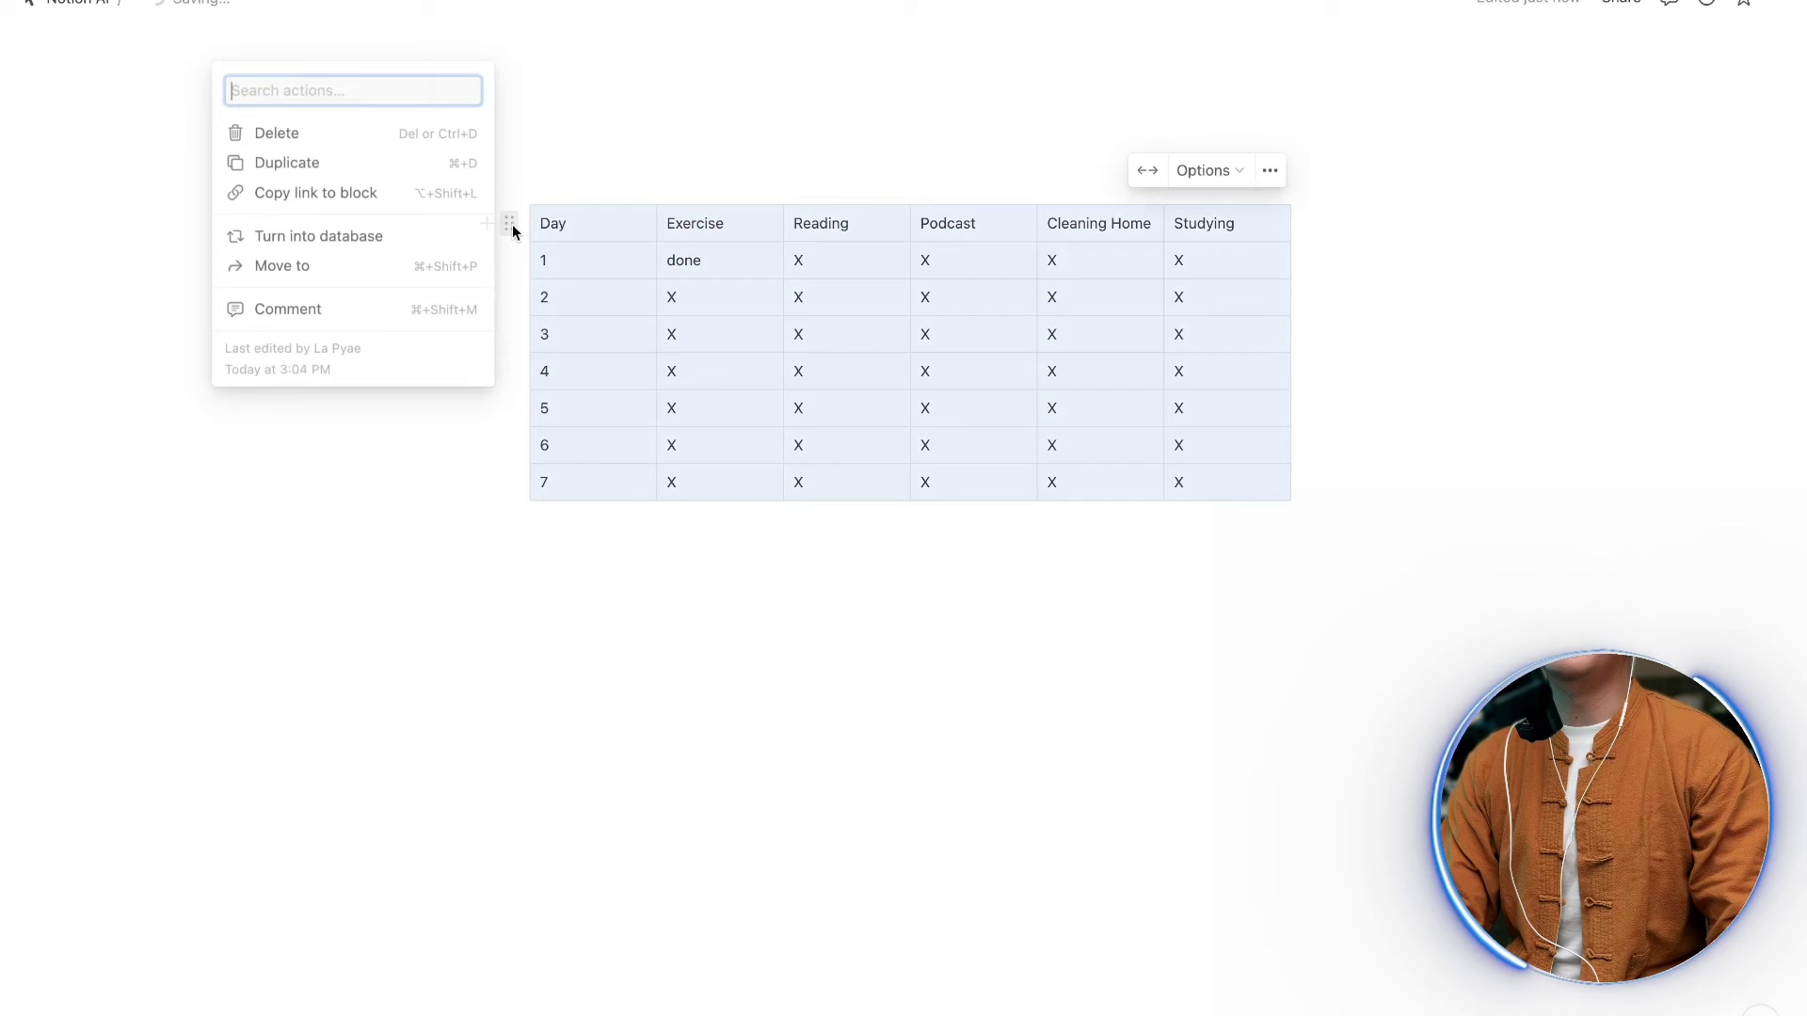
pyautogui.click(375, 141)
pyautogui.click(563, 221)
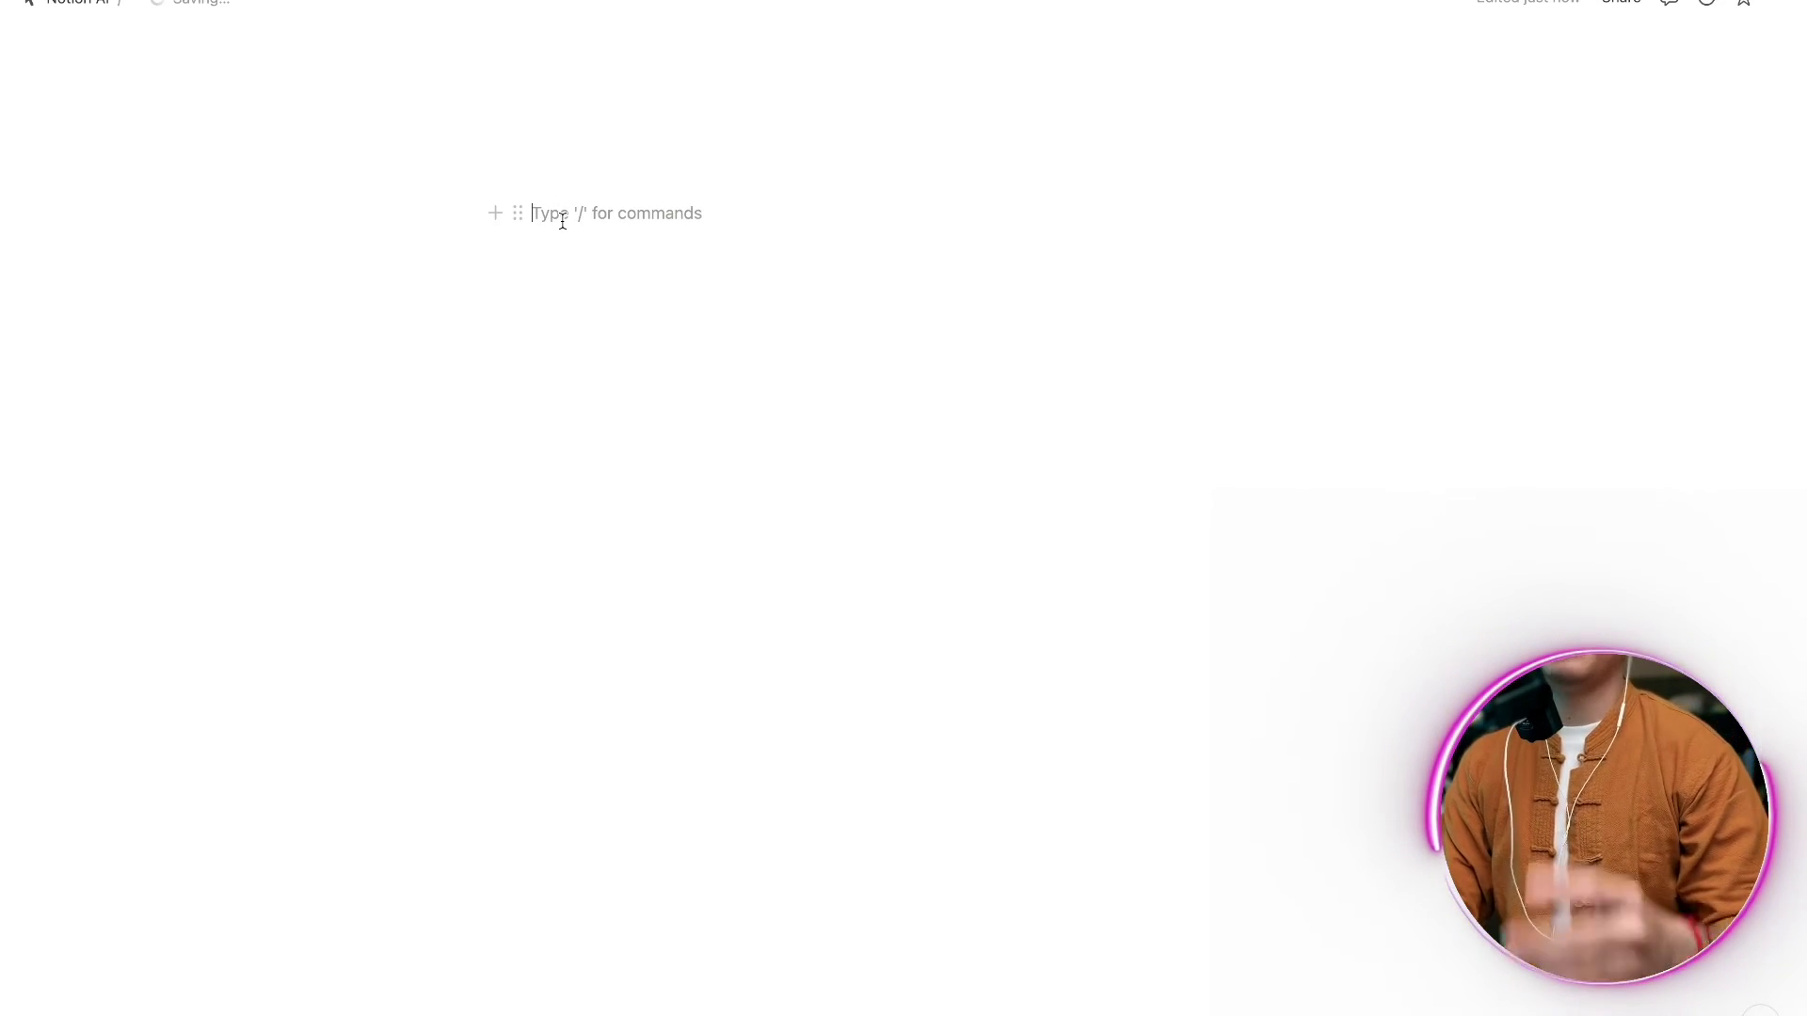
pyautogui.write('/hel')
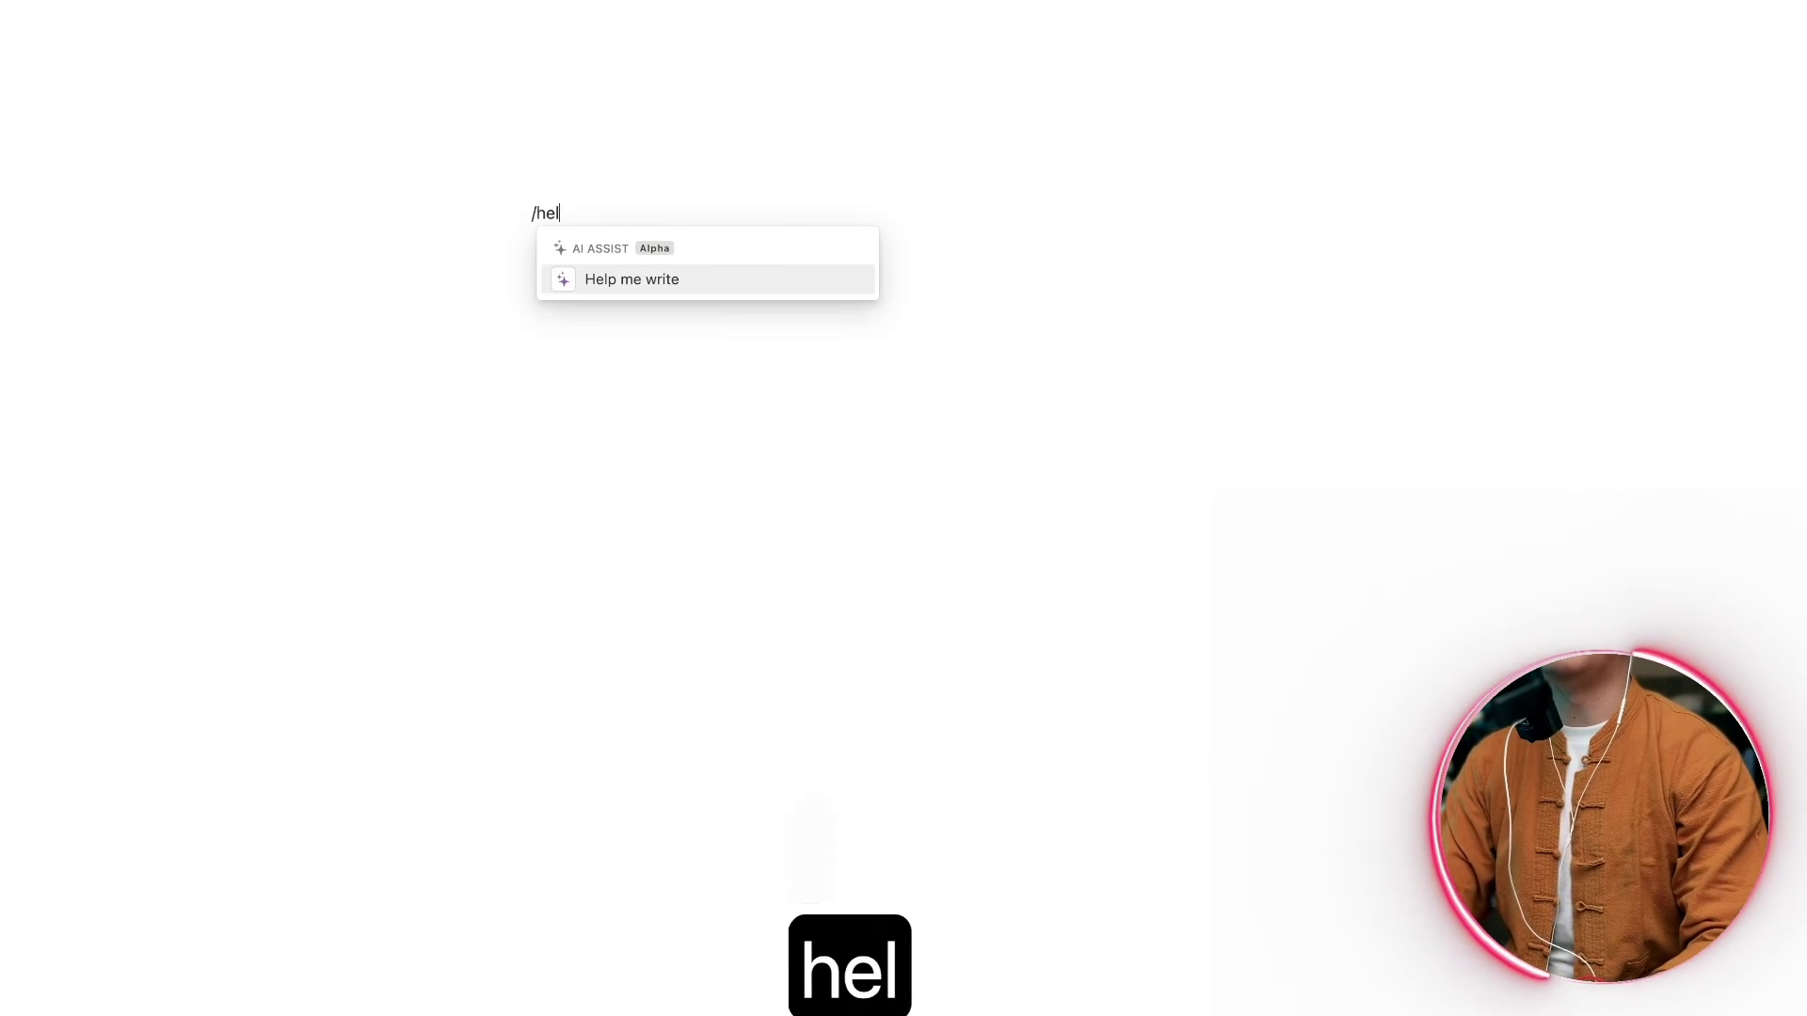
pyautogui.press('Return')
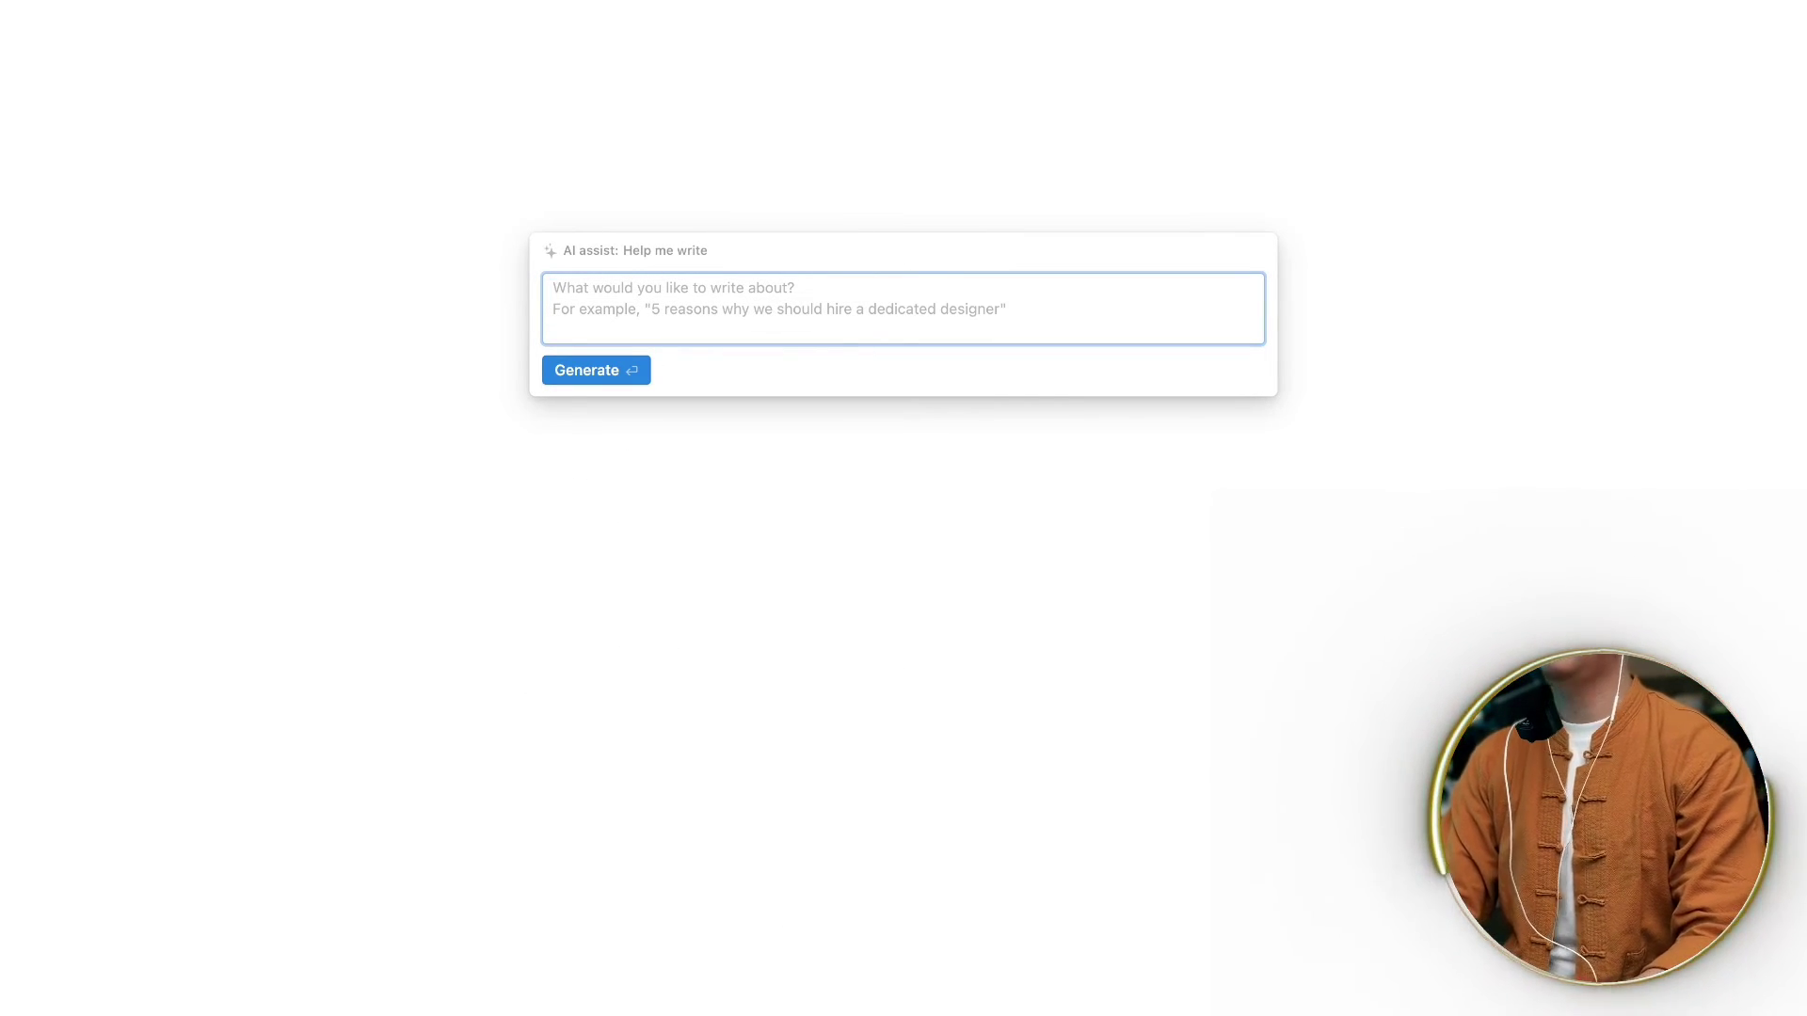
# - Begin the AI prompt with 'create database', correcting the false starts
pyautogui.write('wri')
pyautogui.press('BackSpace')
pyautogui.press('BackSpace')
pyautogui.press('BackSpace')
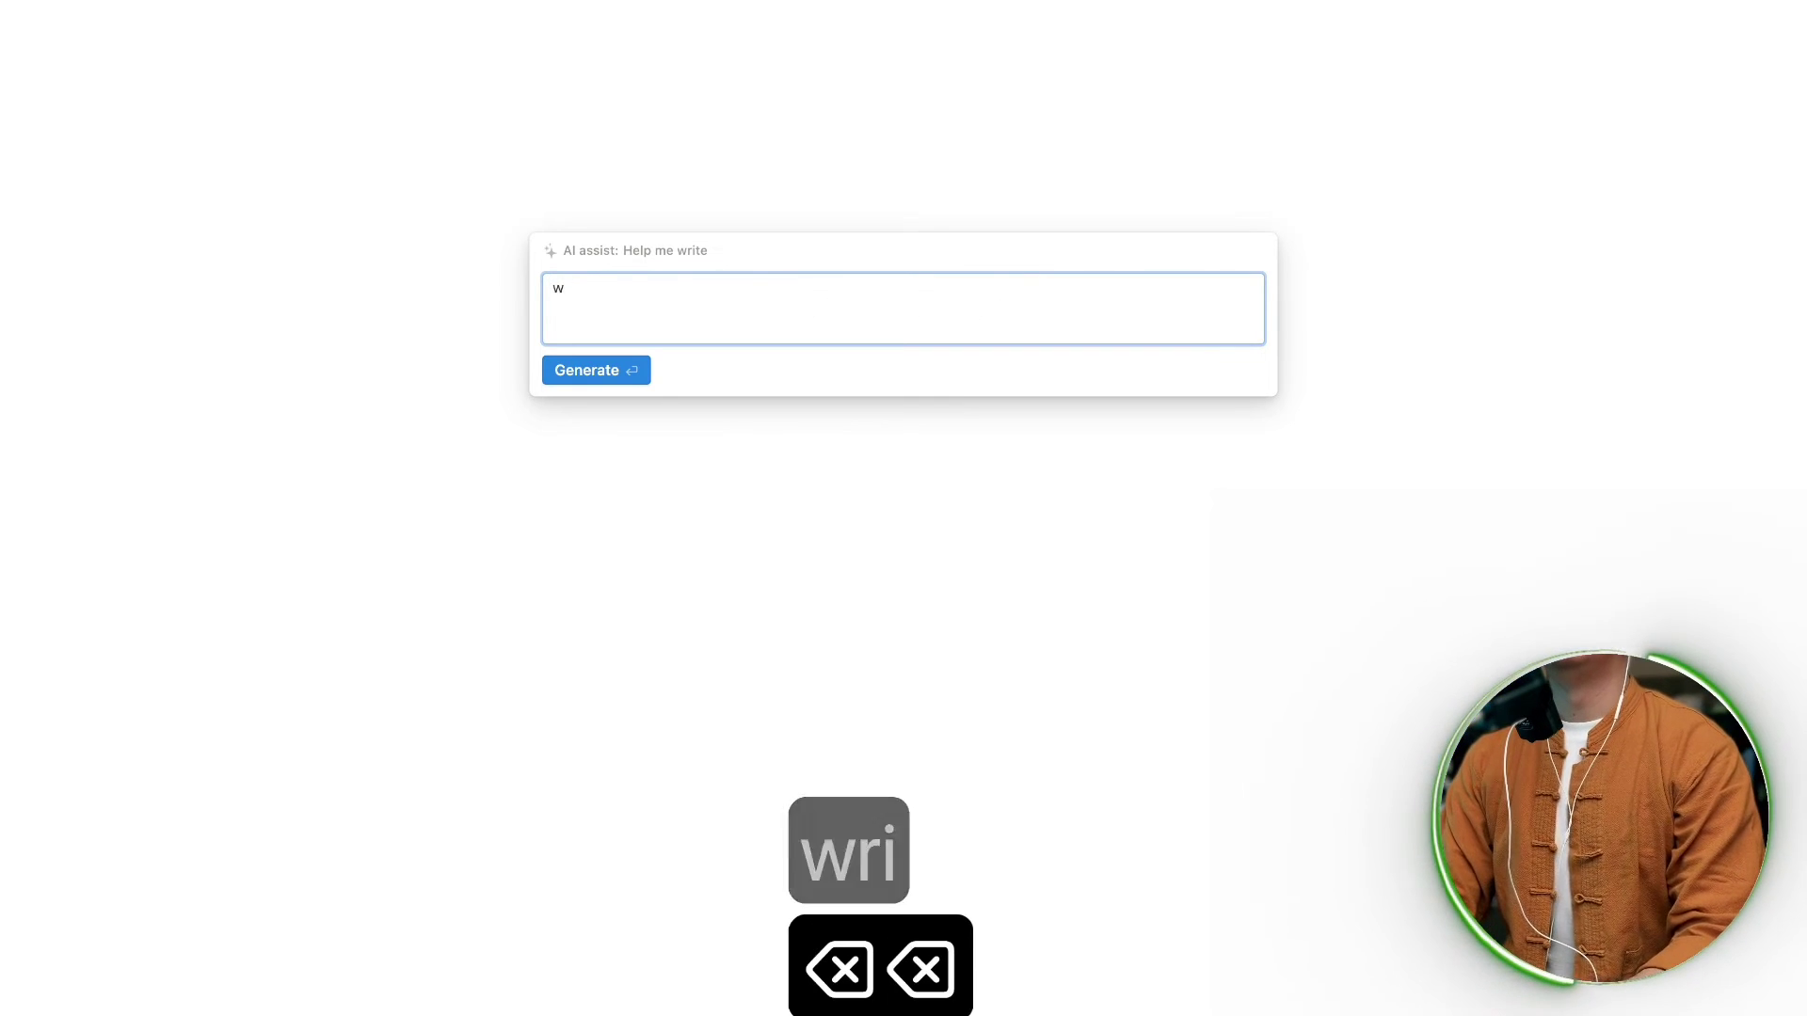
pyautogui.write('schedul')
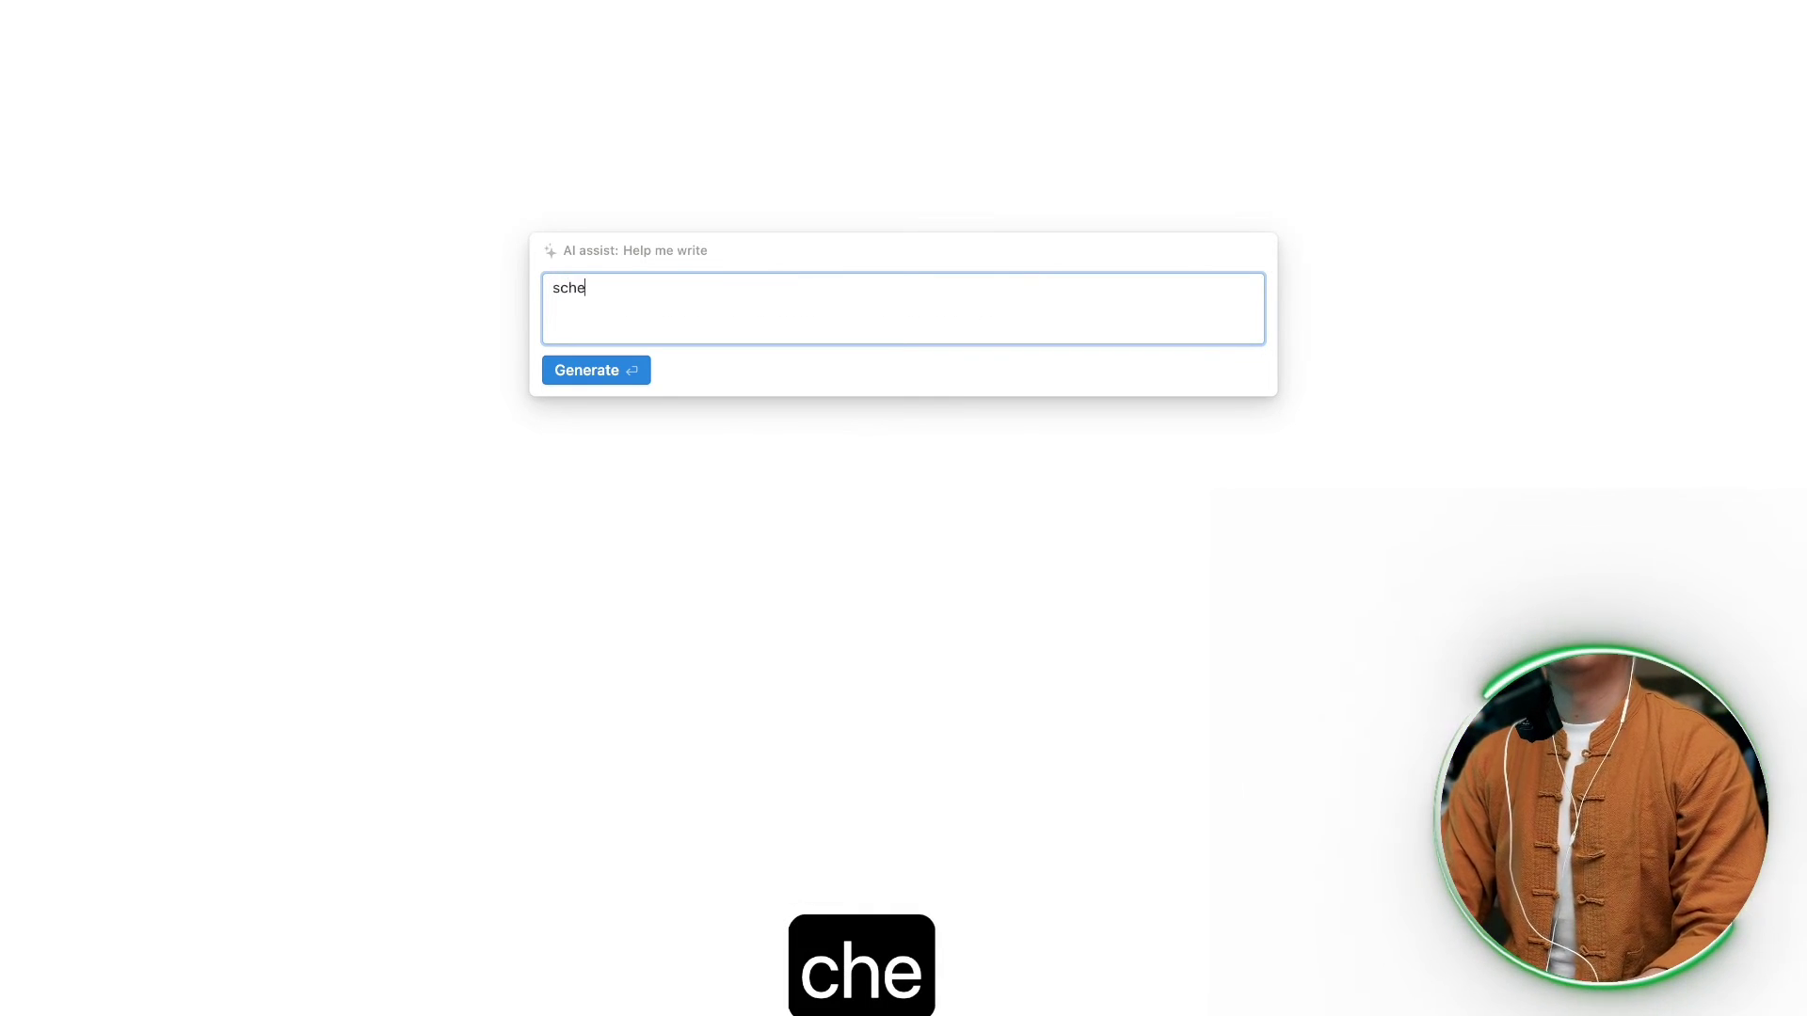
pyautogui.press('BackSpace')
pyautogui.press('BackSpace')
pyautogui.press('BackSpace')
pyautogui.press('BackSpace')
pyautogui.press('BackSpace')
pyautogui.press('BackSpace')
pyautogui.press('BackSpace')
pyautogui.press('BackSpace')
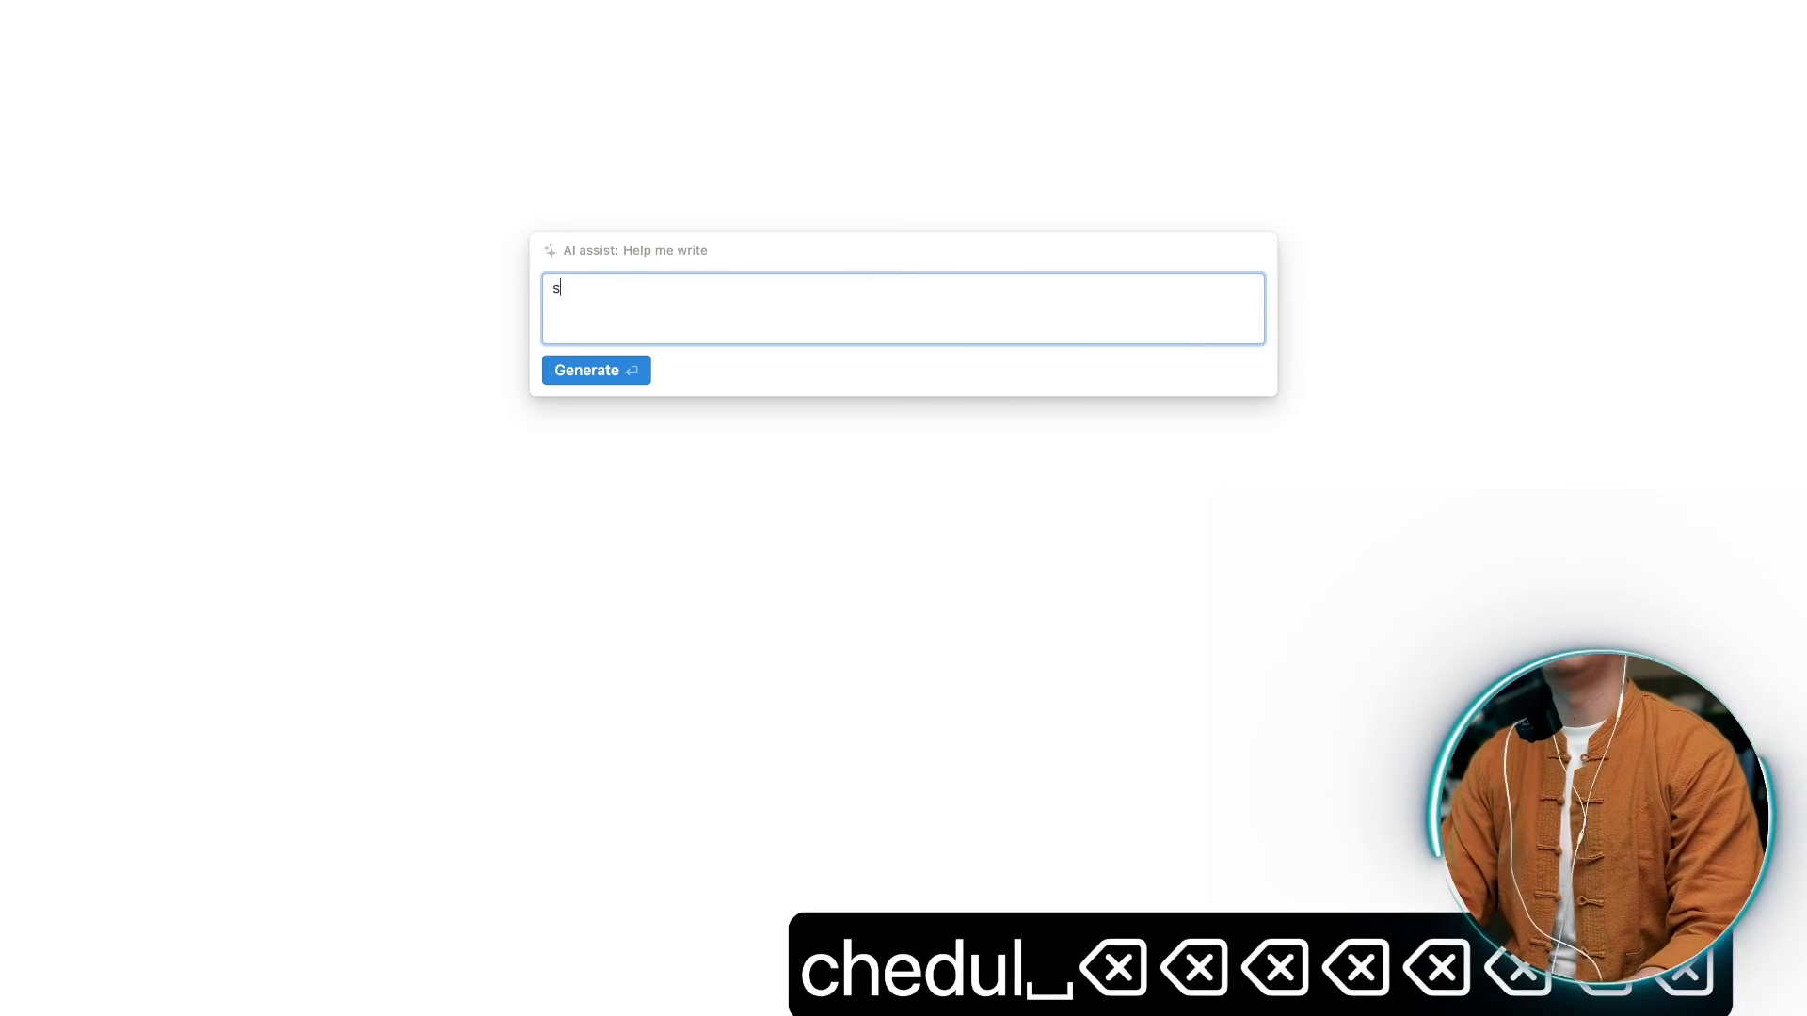
pyautogui.write('create datab')
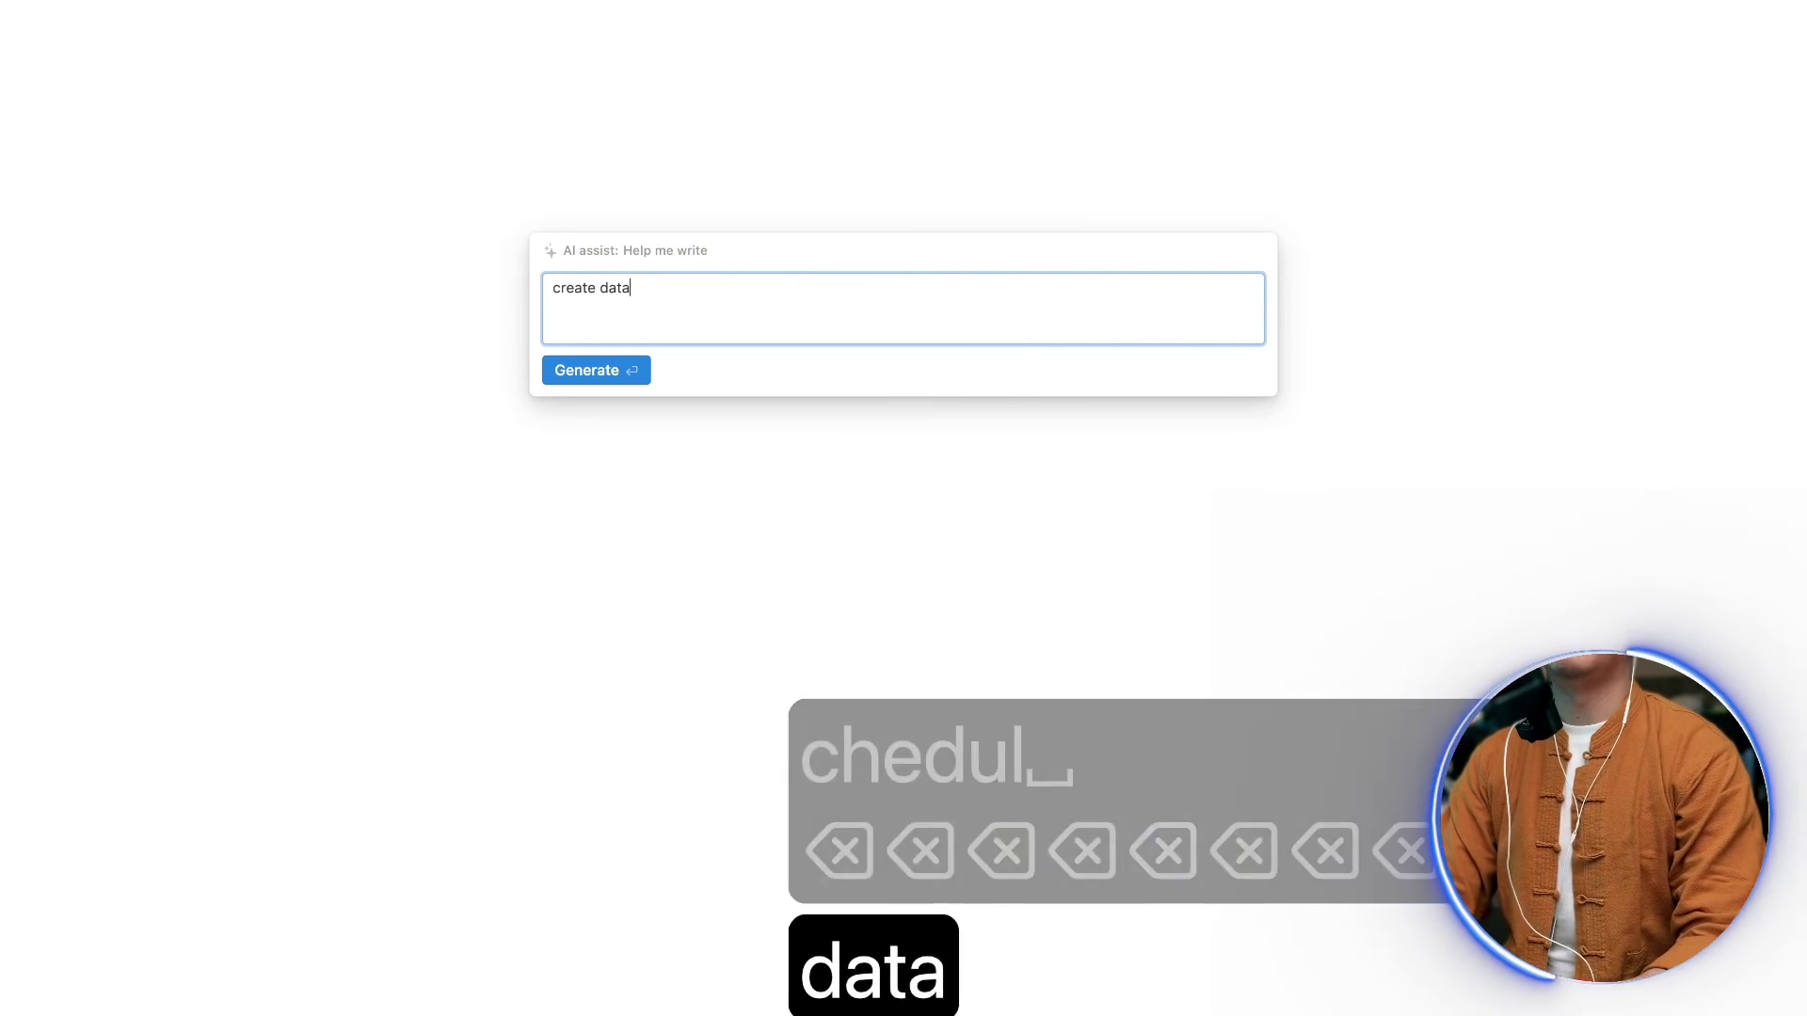
pyautogui.press('BackSpace')
pyautogui.press('BackSpace')
pyautogui.press('BackSpace')
pyautogui.press('BackSpace')
pyautogui.press('BackSpace')
pyautogui.write('d')
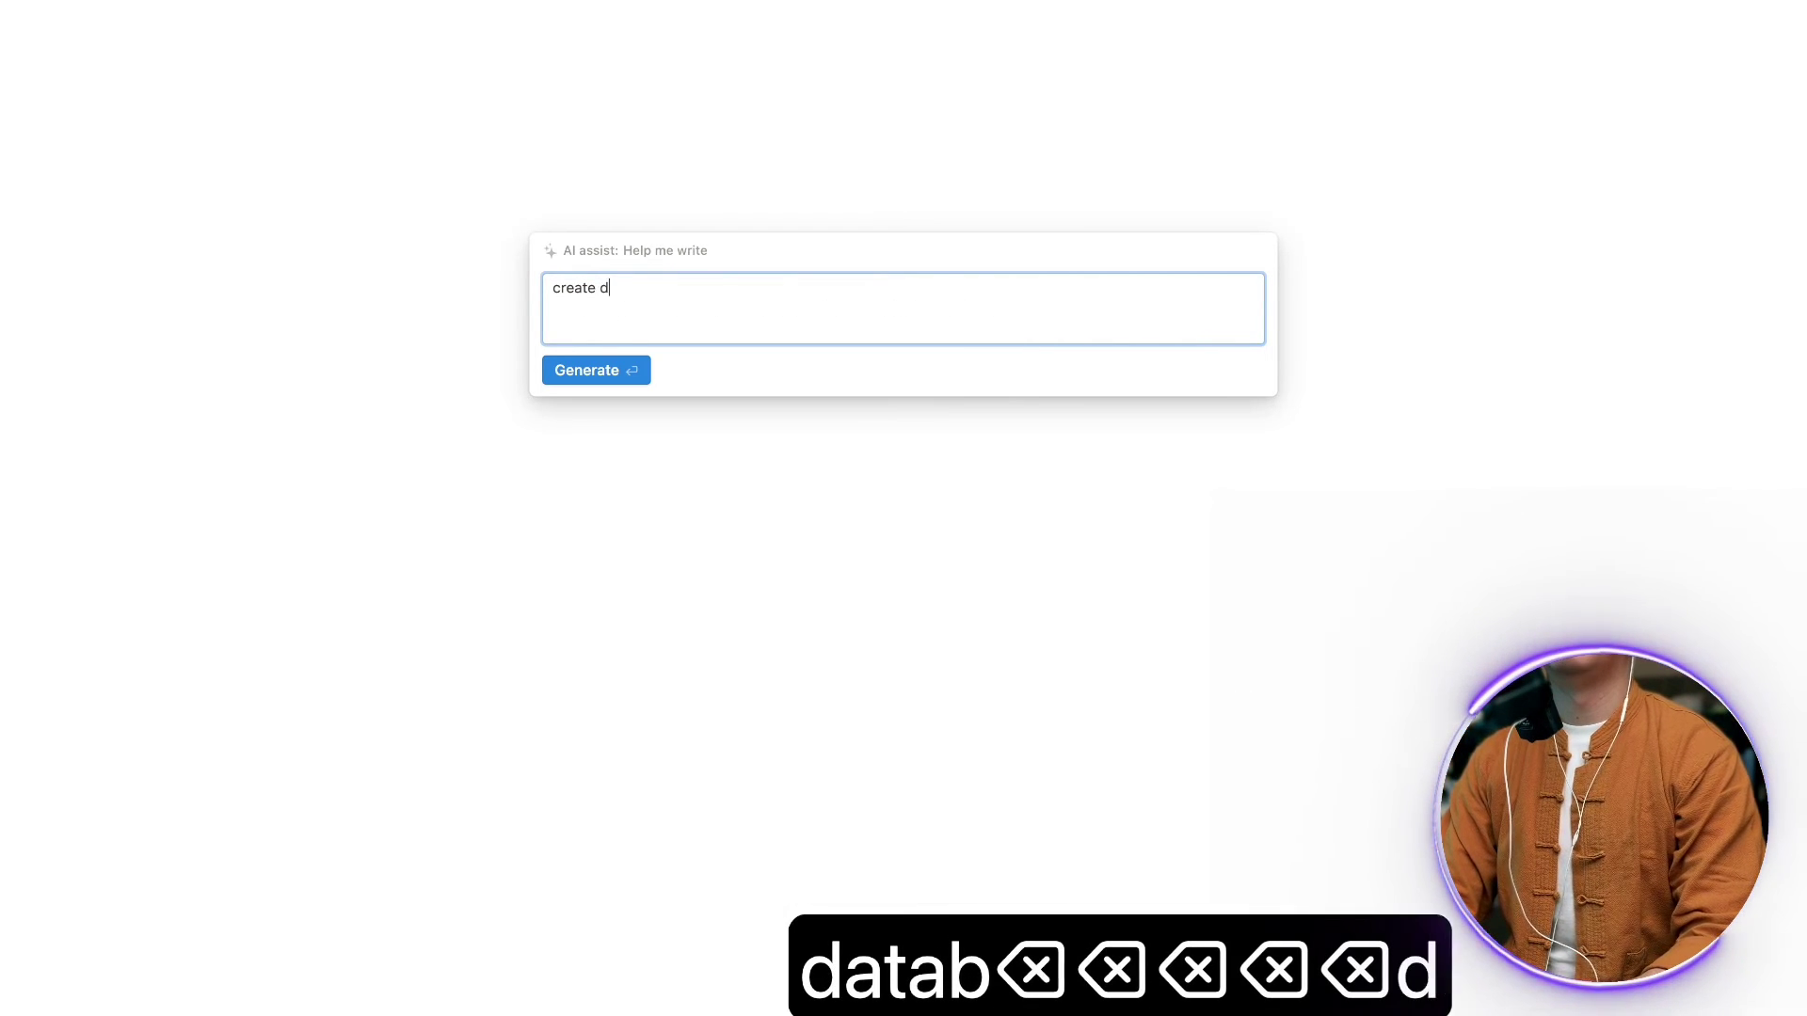
pyautogui.write('atavas')
pyautogui.press('BackSpace')
pyautogui.press('BackSpace')
pyautogui.press('BackSpace')
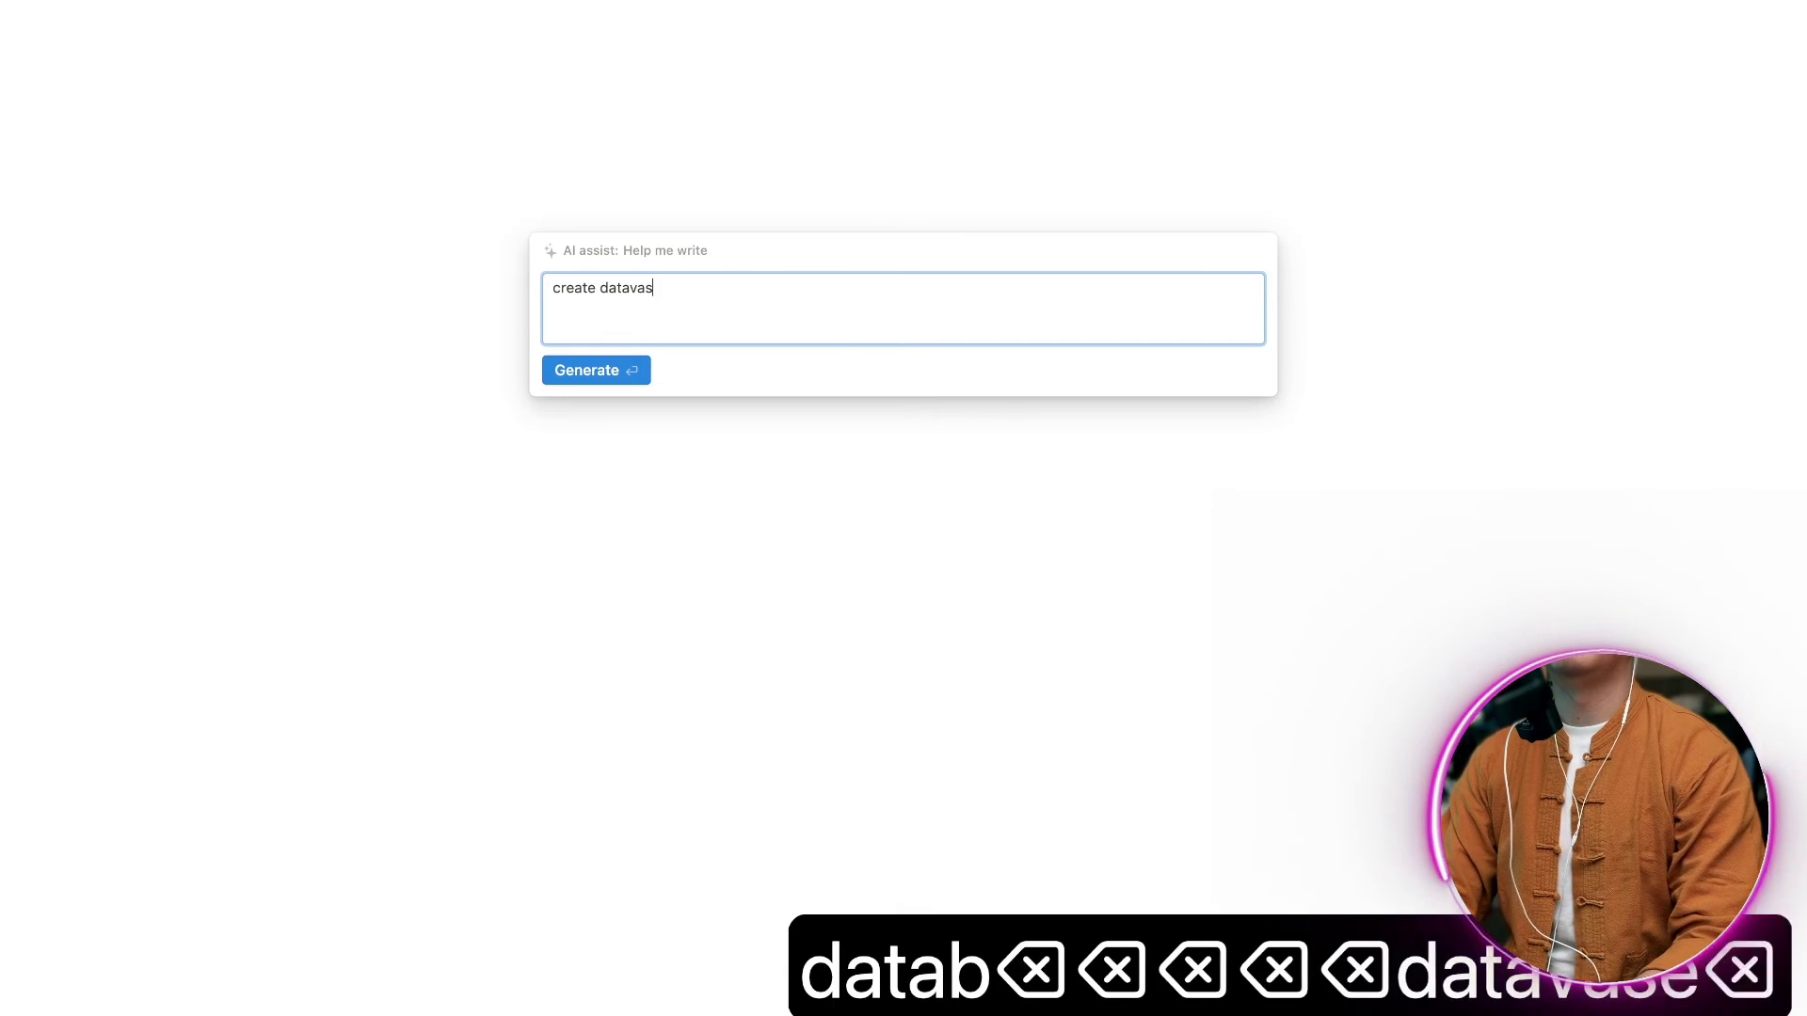
pyautogui.write('bas')
# - Complete it as 'Content with date for December, about Mindset content for instagram' and submit
pyautogui.write('Content ')
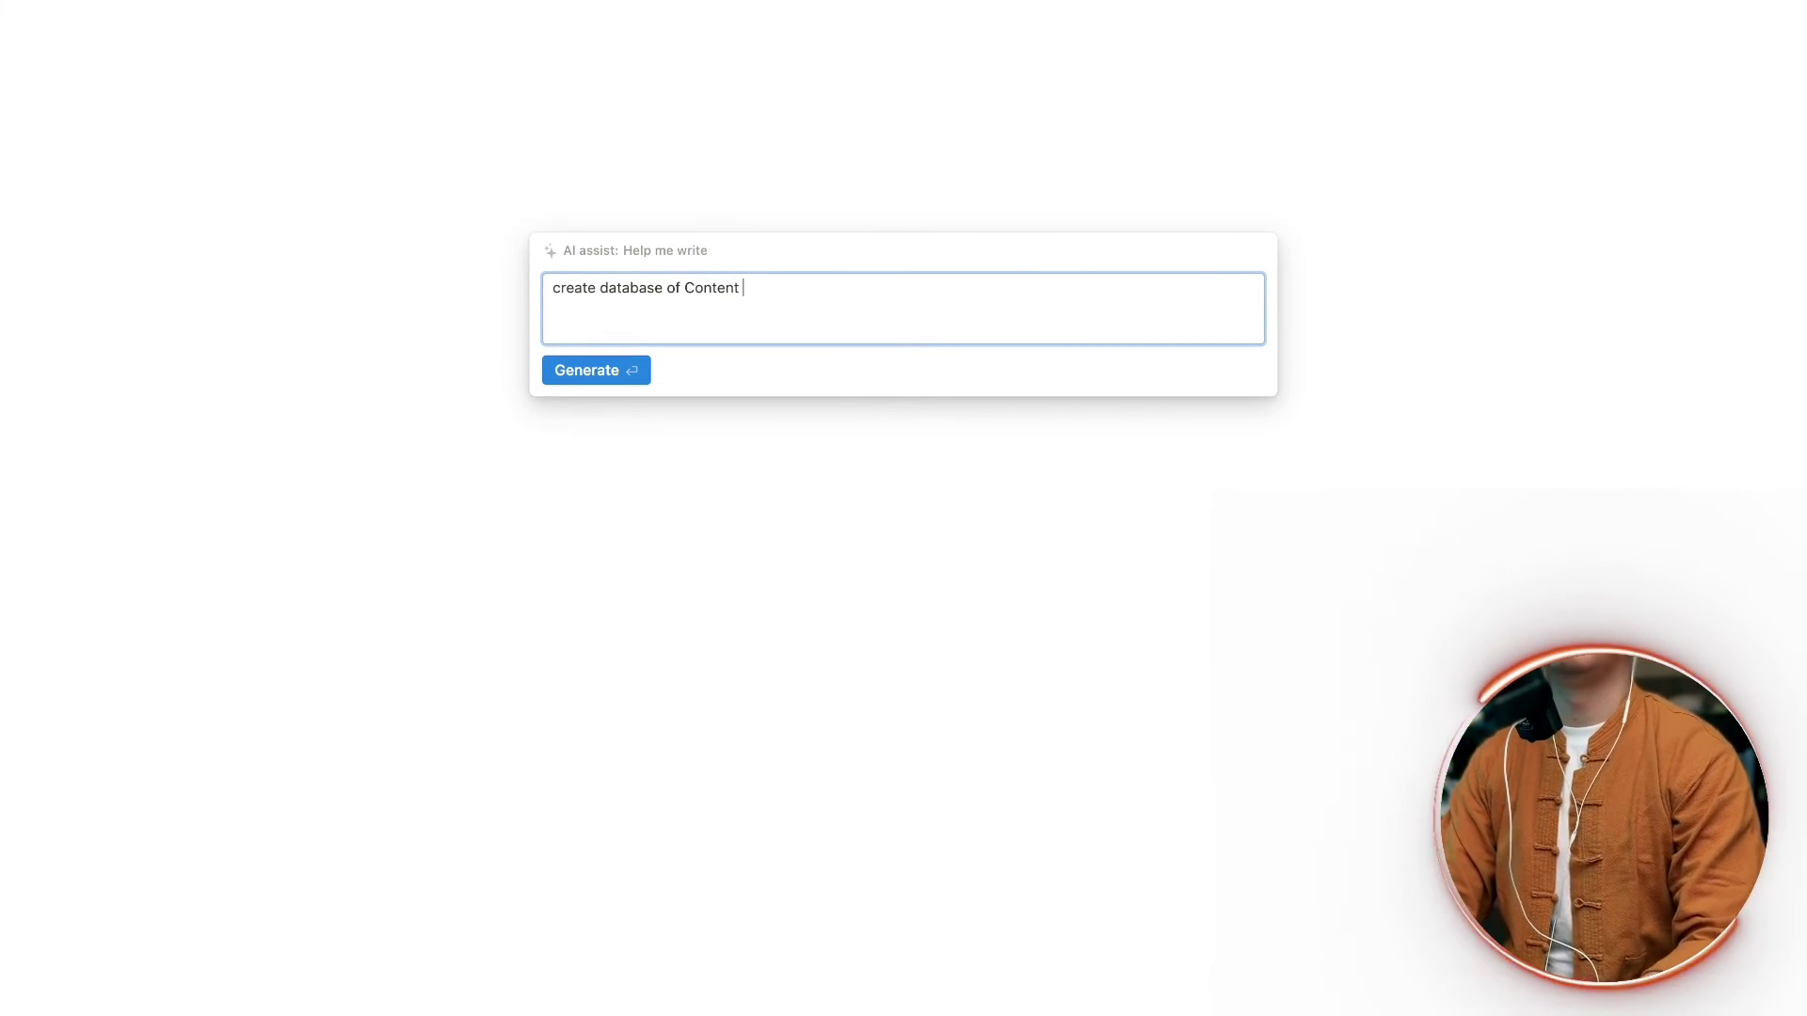
pyautogui.write('with ')
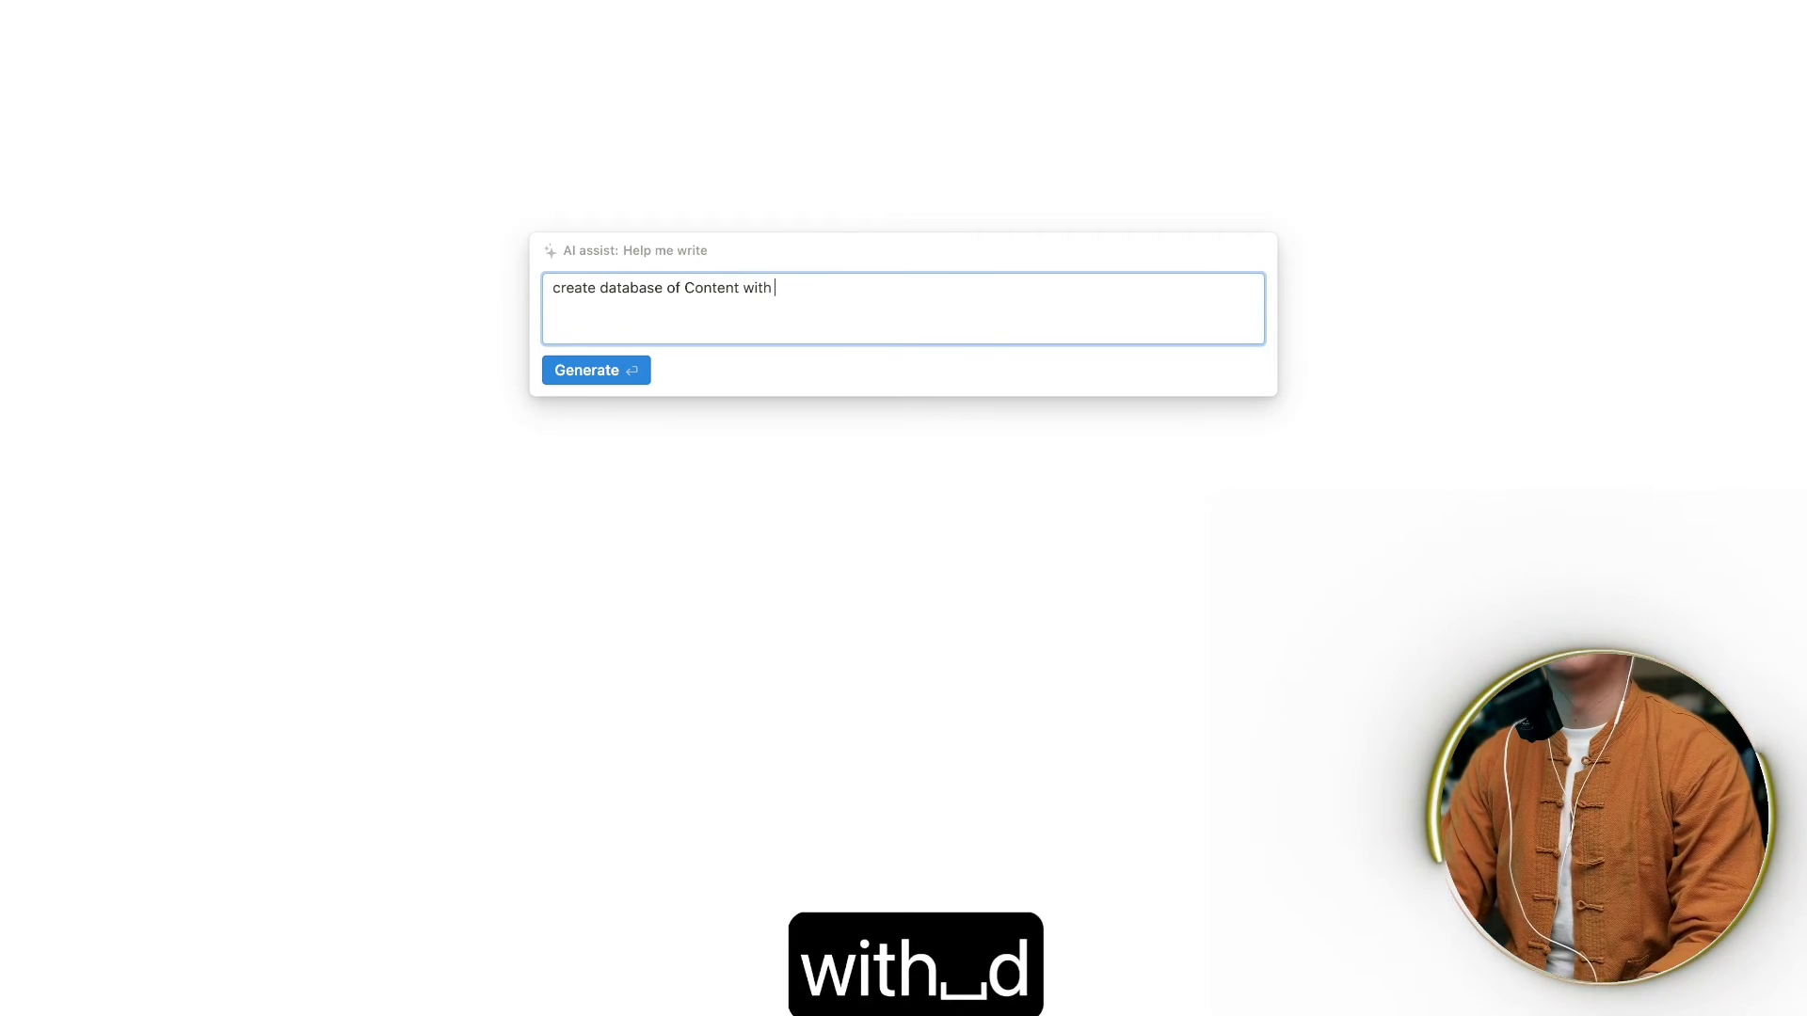
pyautogui.write('date for de')
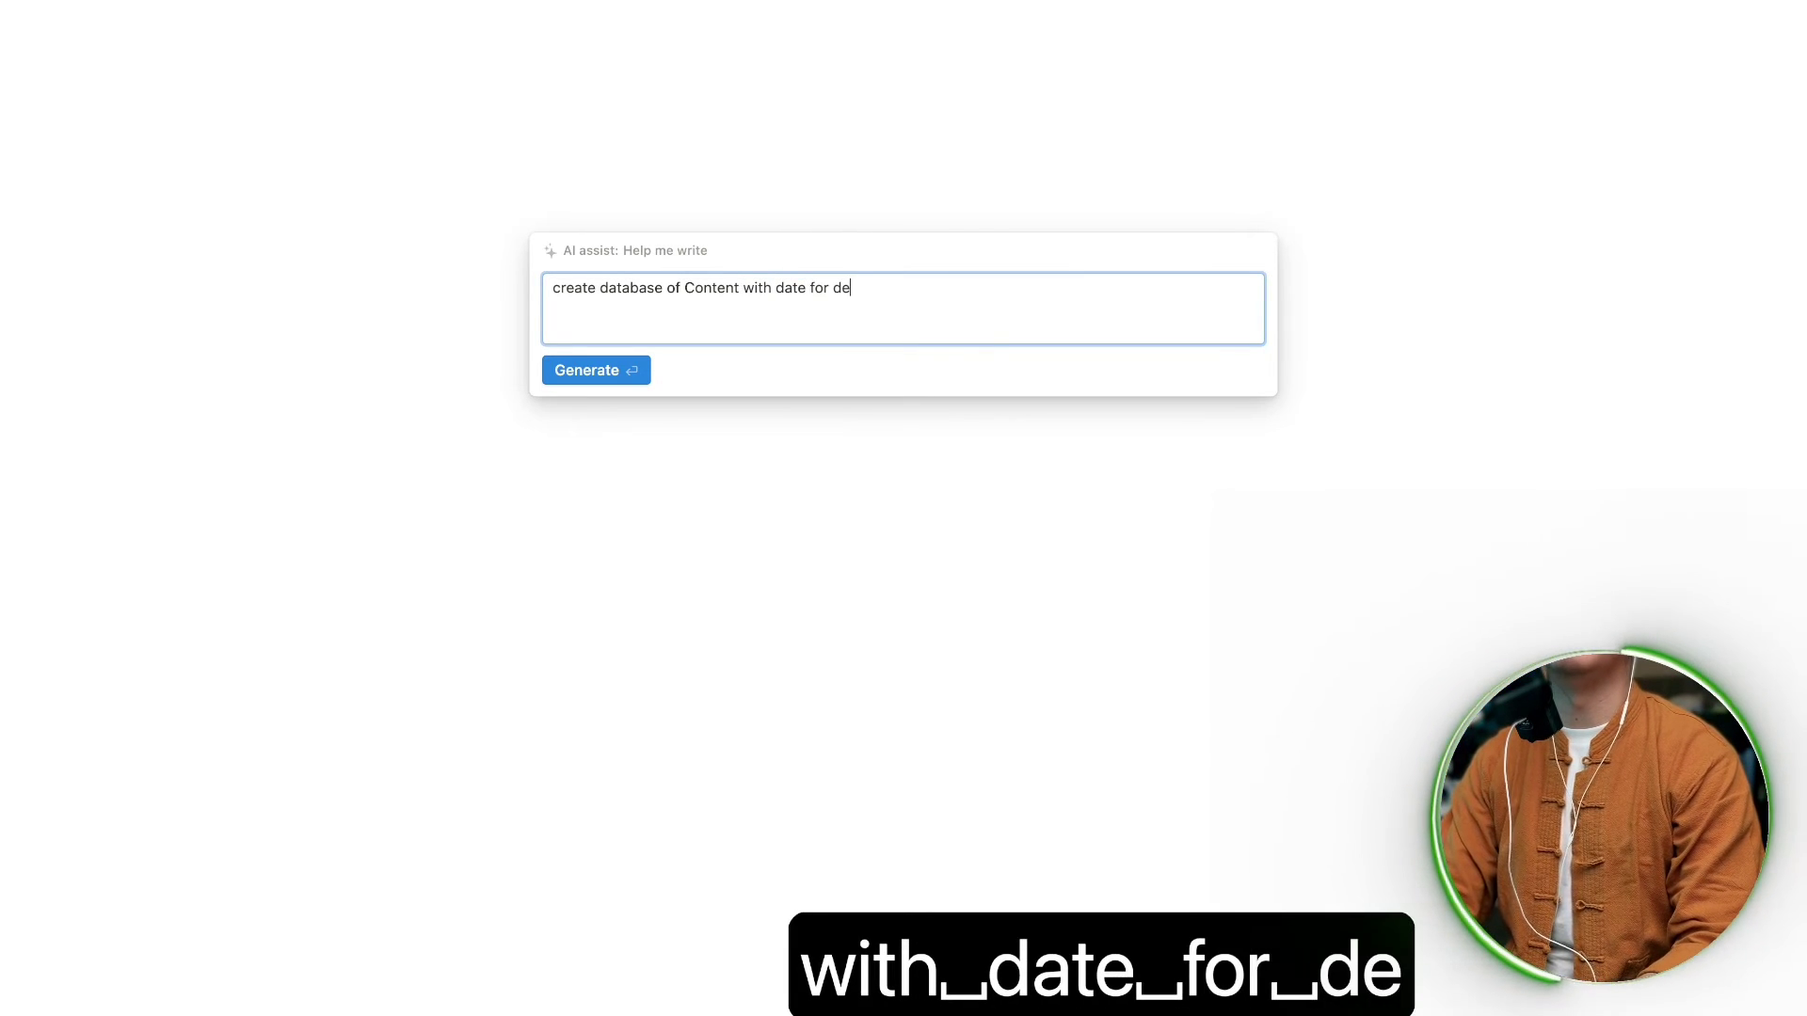
pyautogui.write('cembout')
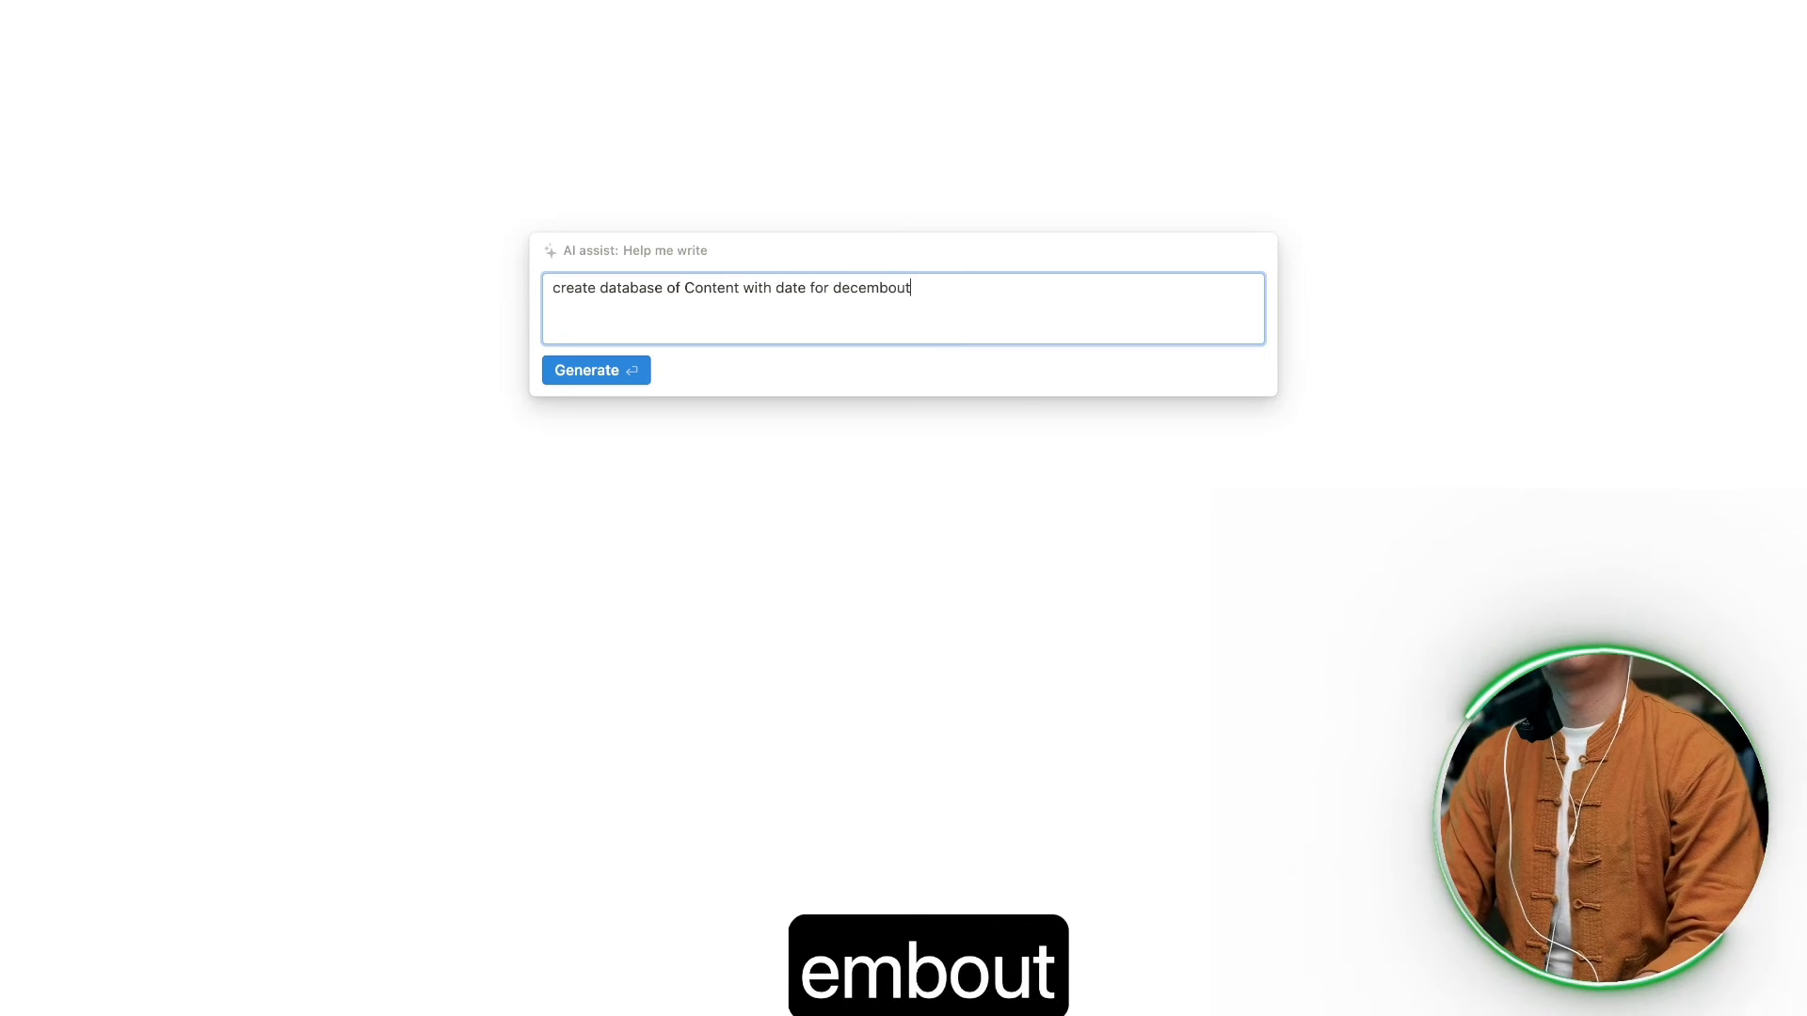
pyautogui.press('BackSpace')
pyautogui.press('BackSpace')
pyautogui.press('BackSpace')
pyautogui.press('BackSpace')
pyautogui.press('BackSpace')
pyautogui.write('mber')
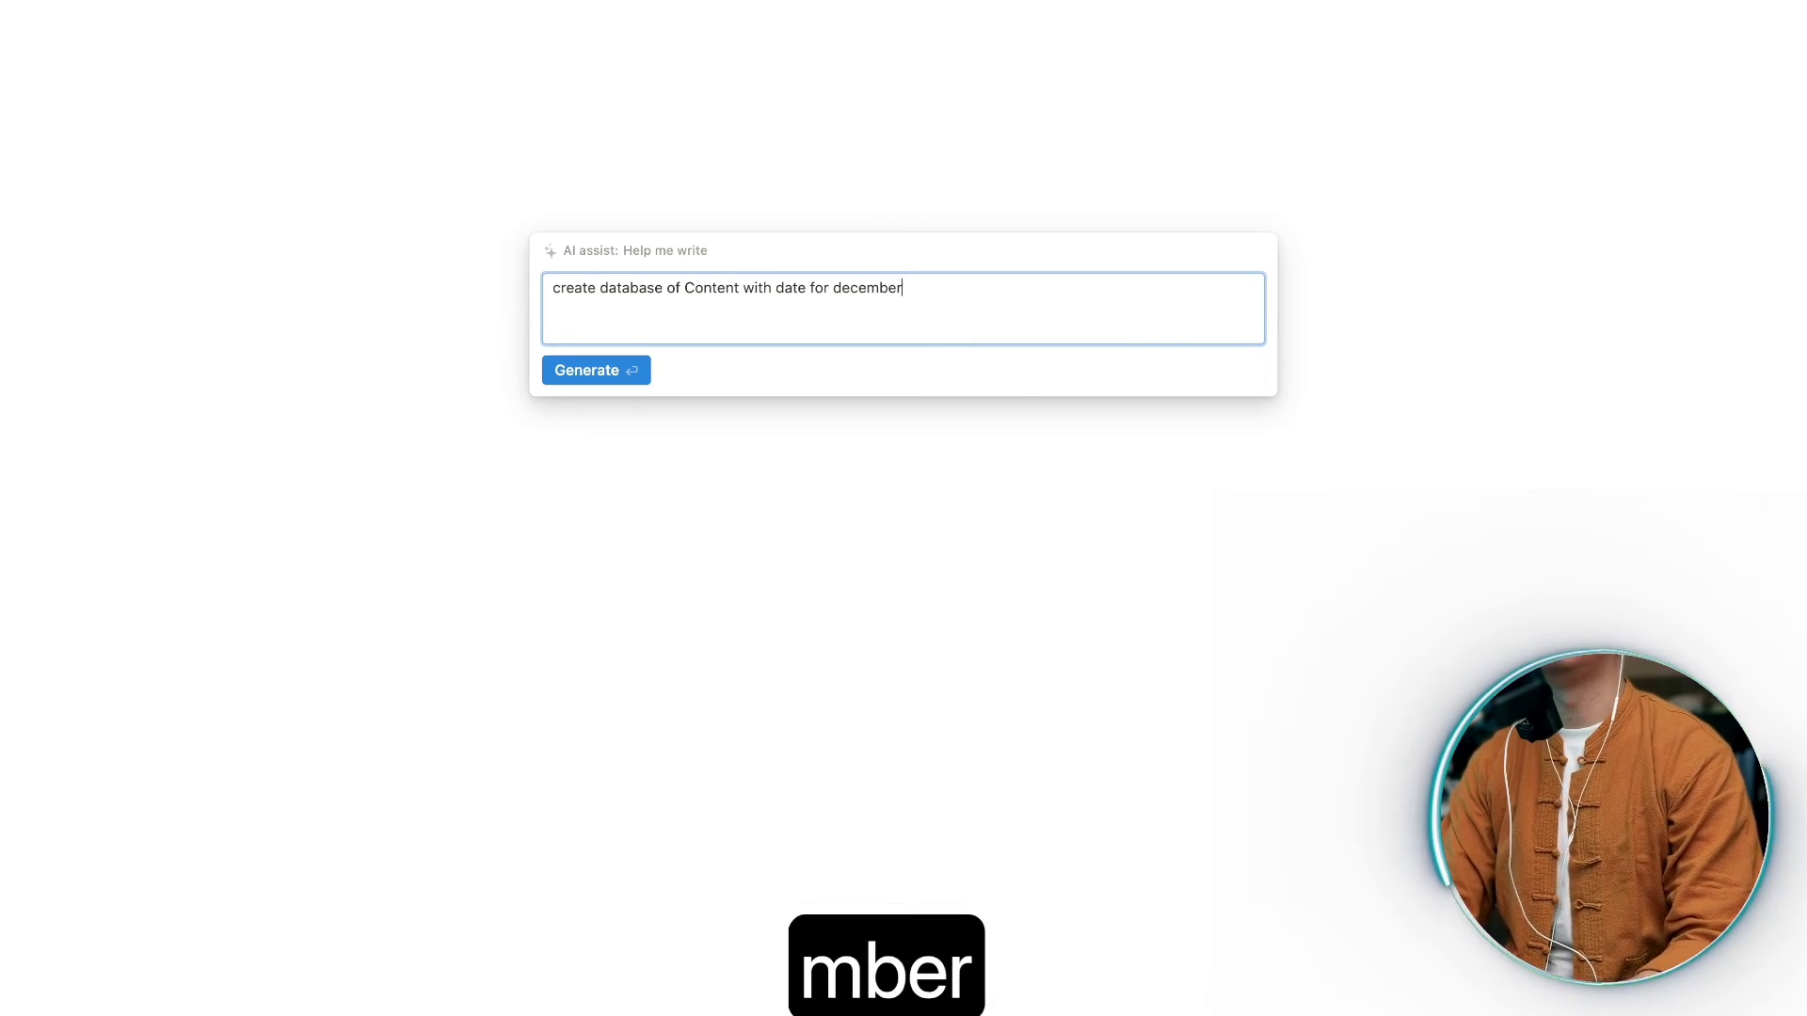
pyautogui.press('BackSpace')
pyautogui.press('BackSpace')
pyautogui.press('BackSpace')
pyautogui.press('BackSpace')
pyautogui.press('BackSpace')
pyautogui.press('BackSpace')
pyautogui.press('BackSpace')
pyautogui.press('BackSpace')
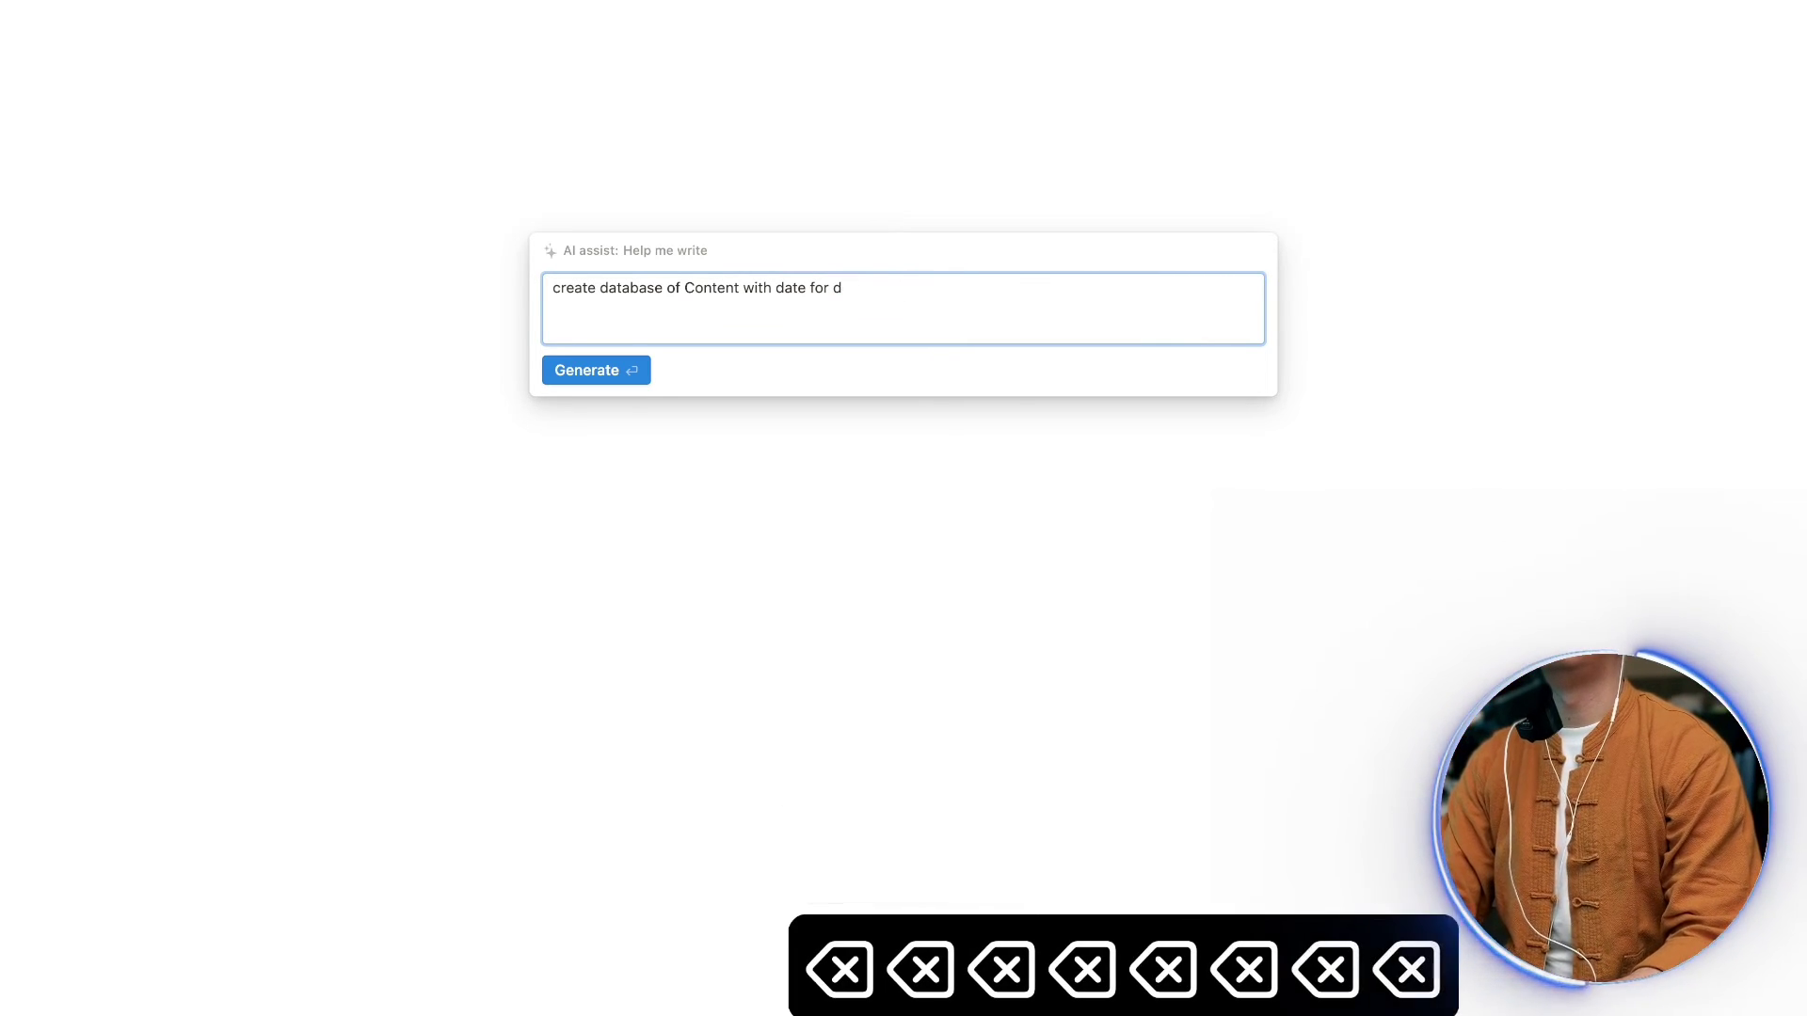
pyautogui.press('BackSpace')
pyautogui.write('Dec')
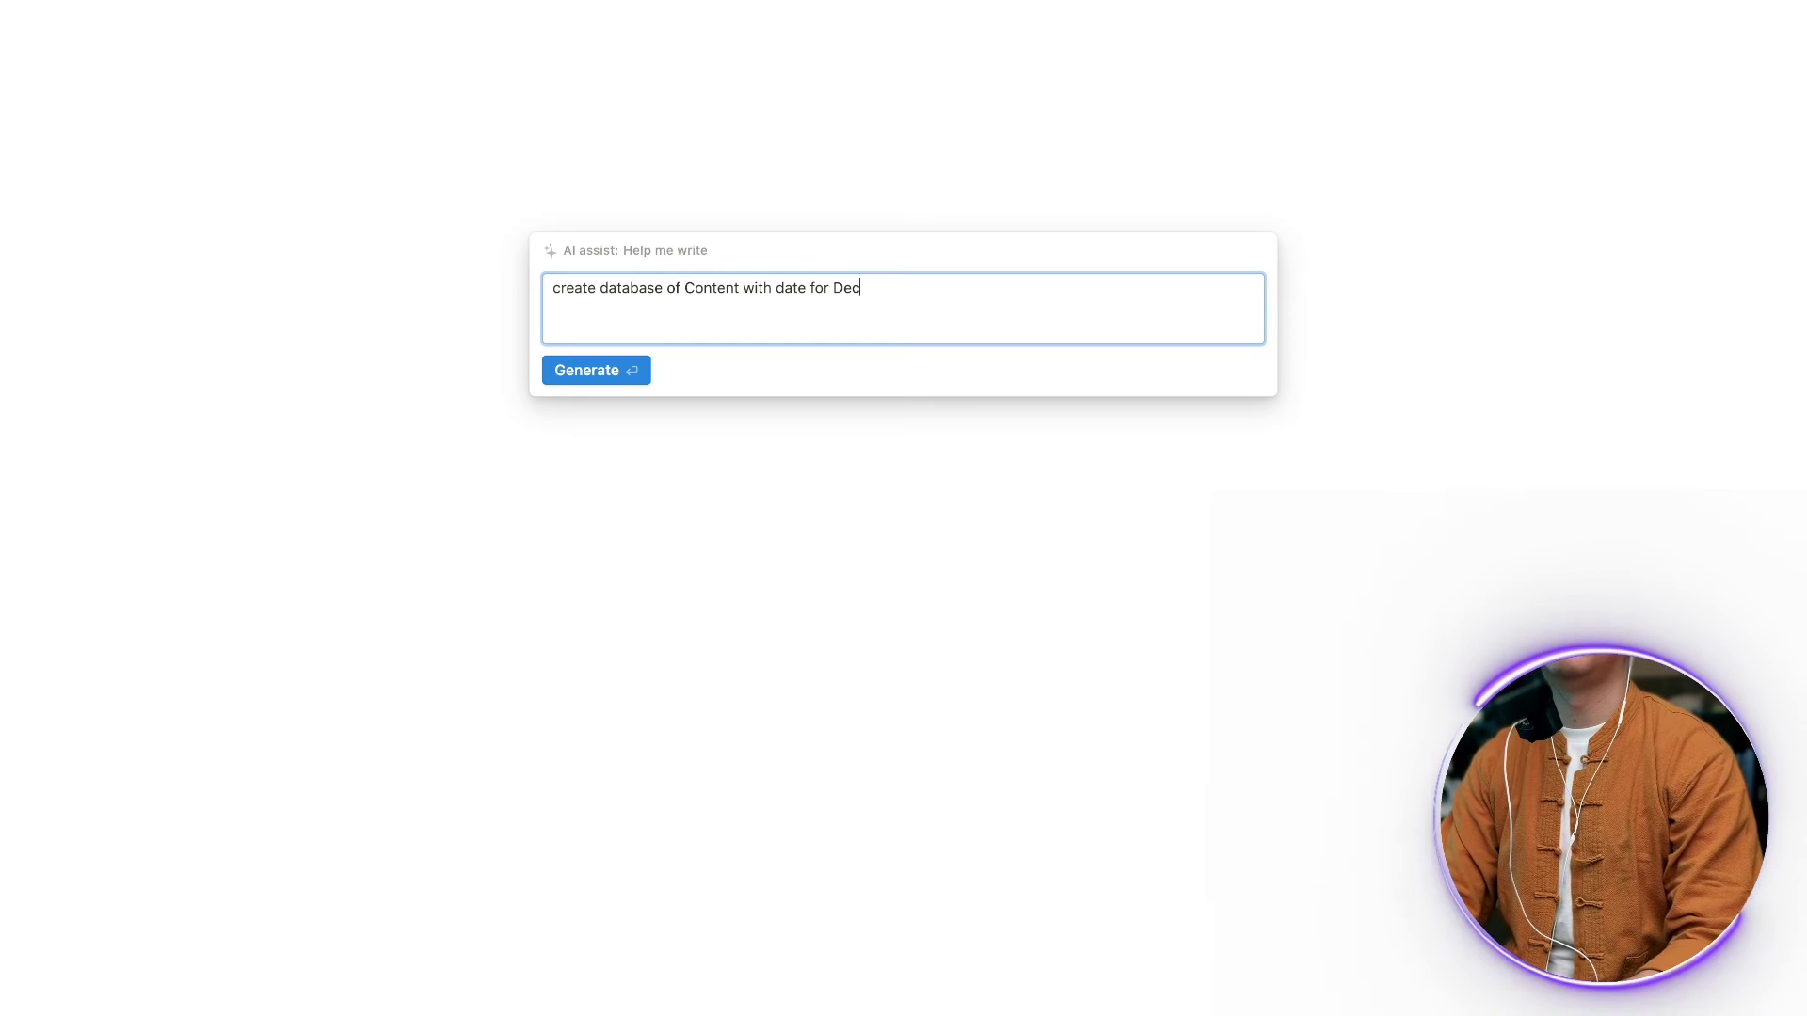
pyautogui.write('ember, ')
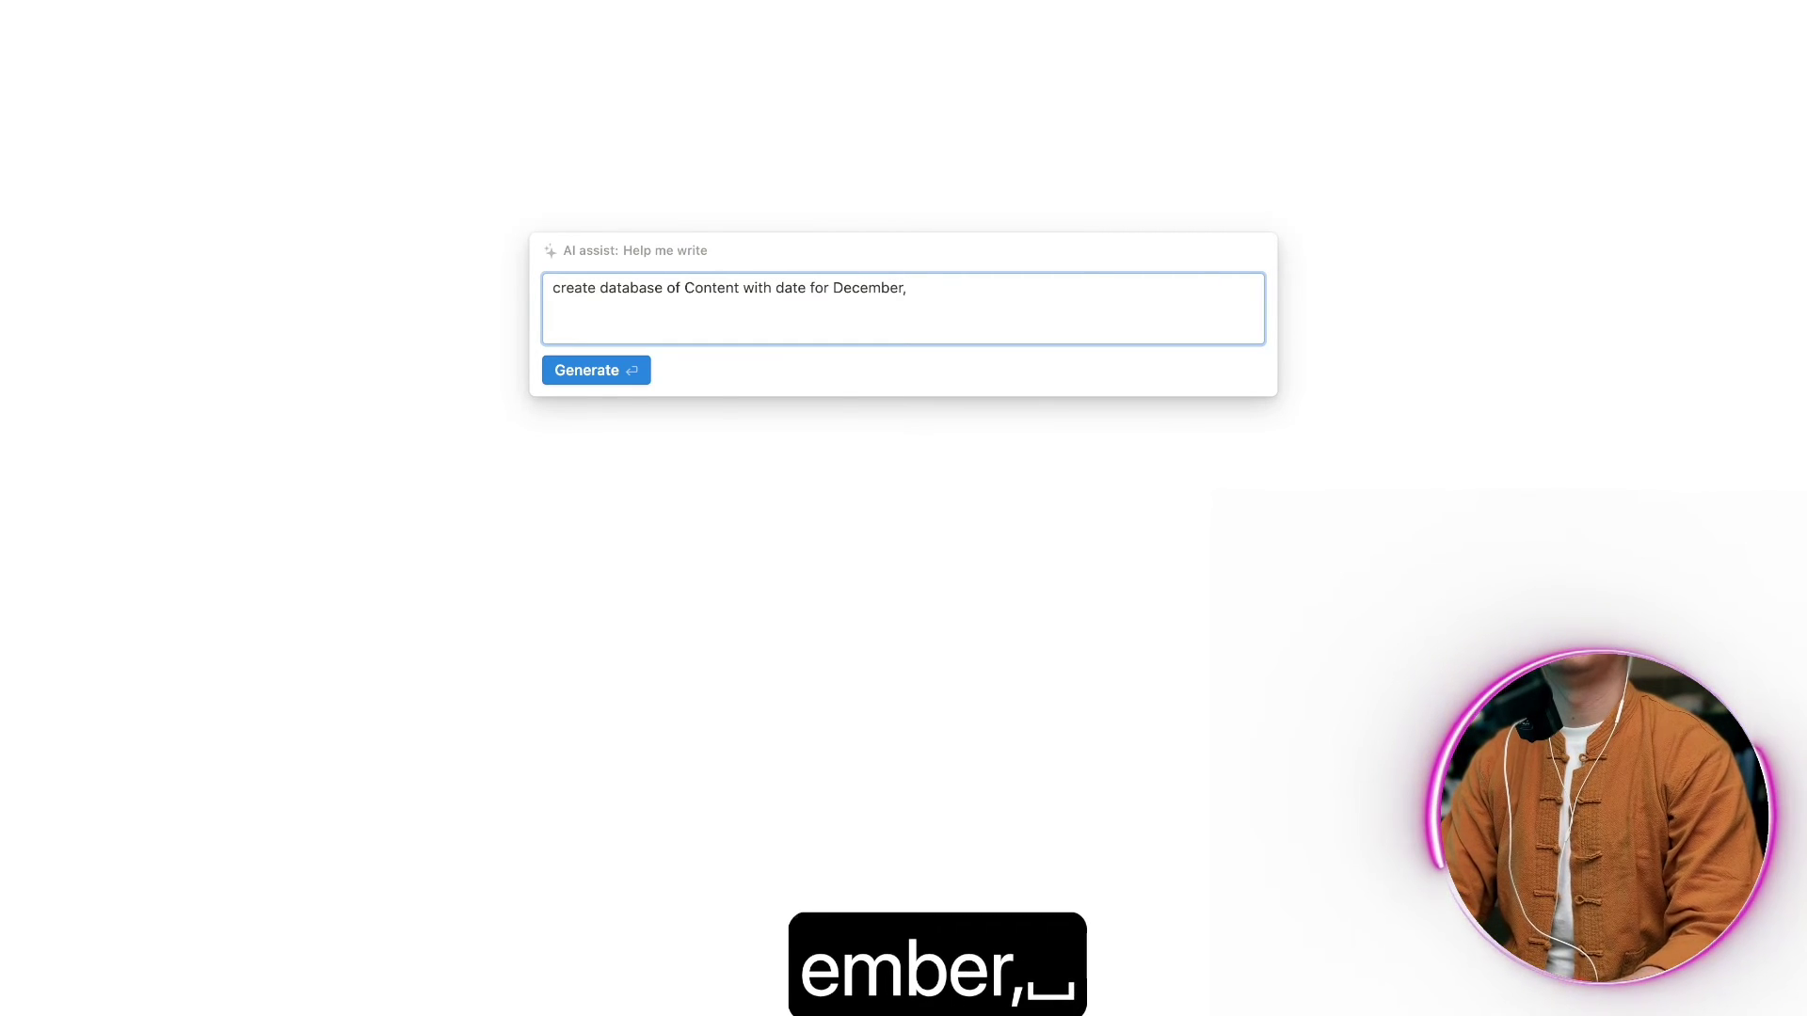
pyautogui.write('about Mindse')
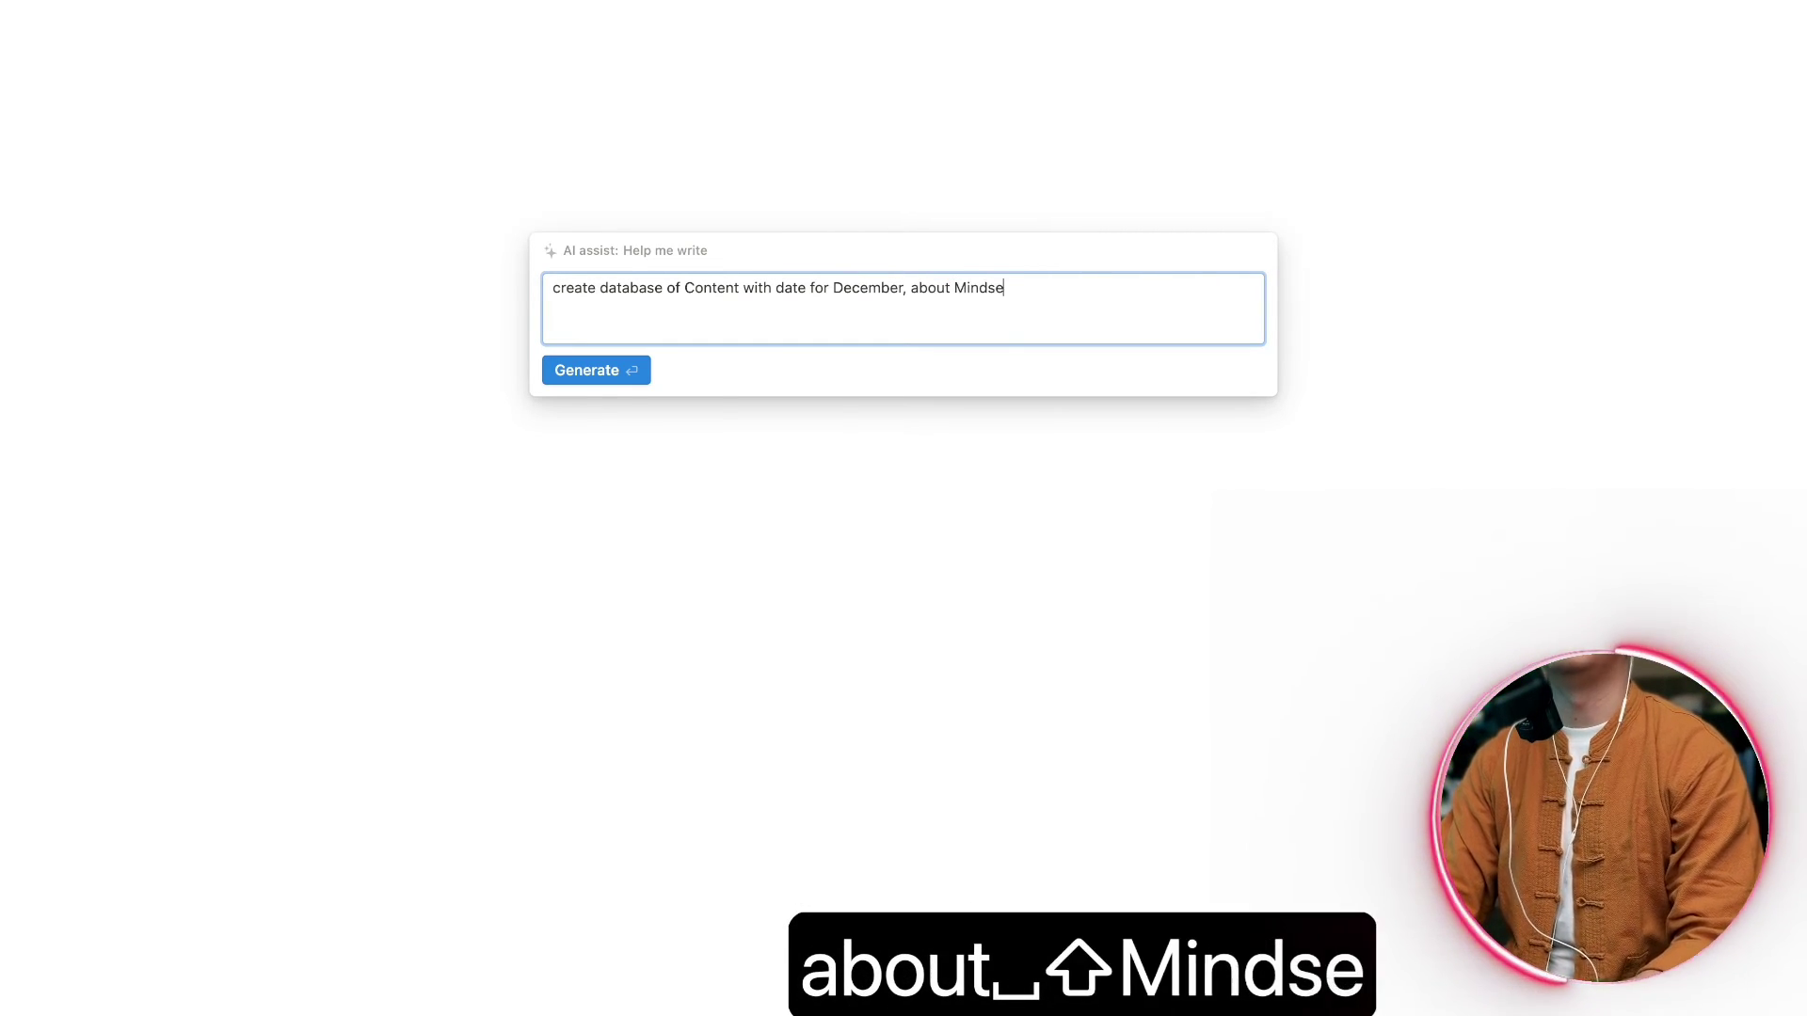
pyautogui.write('t content')
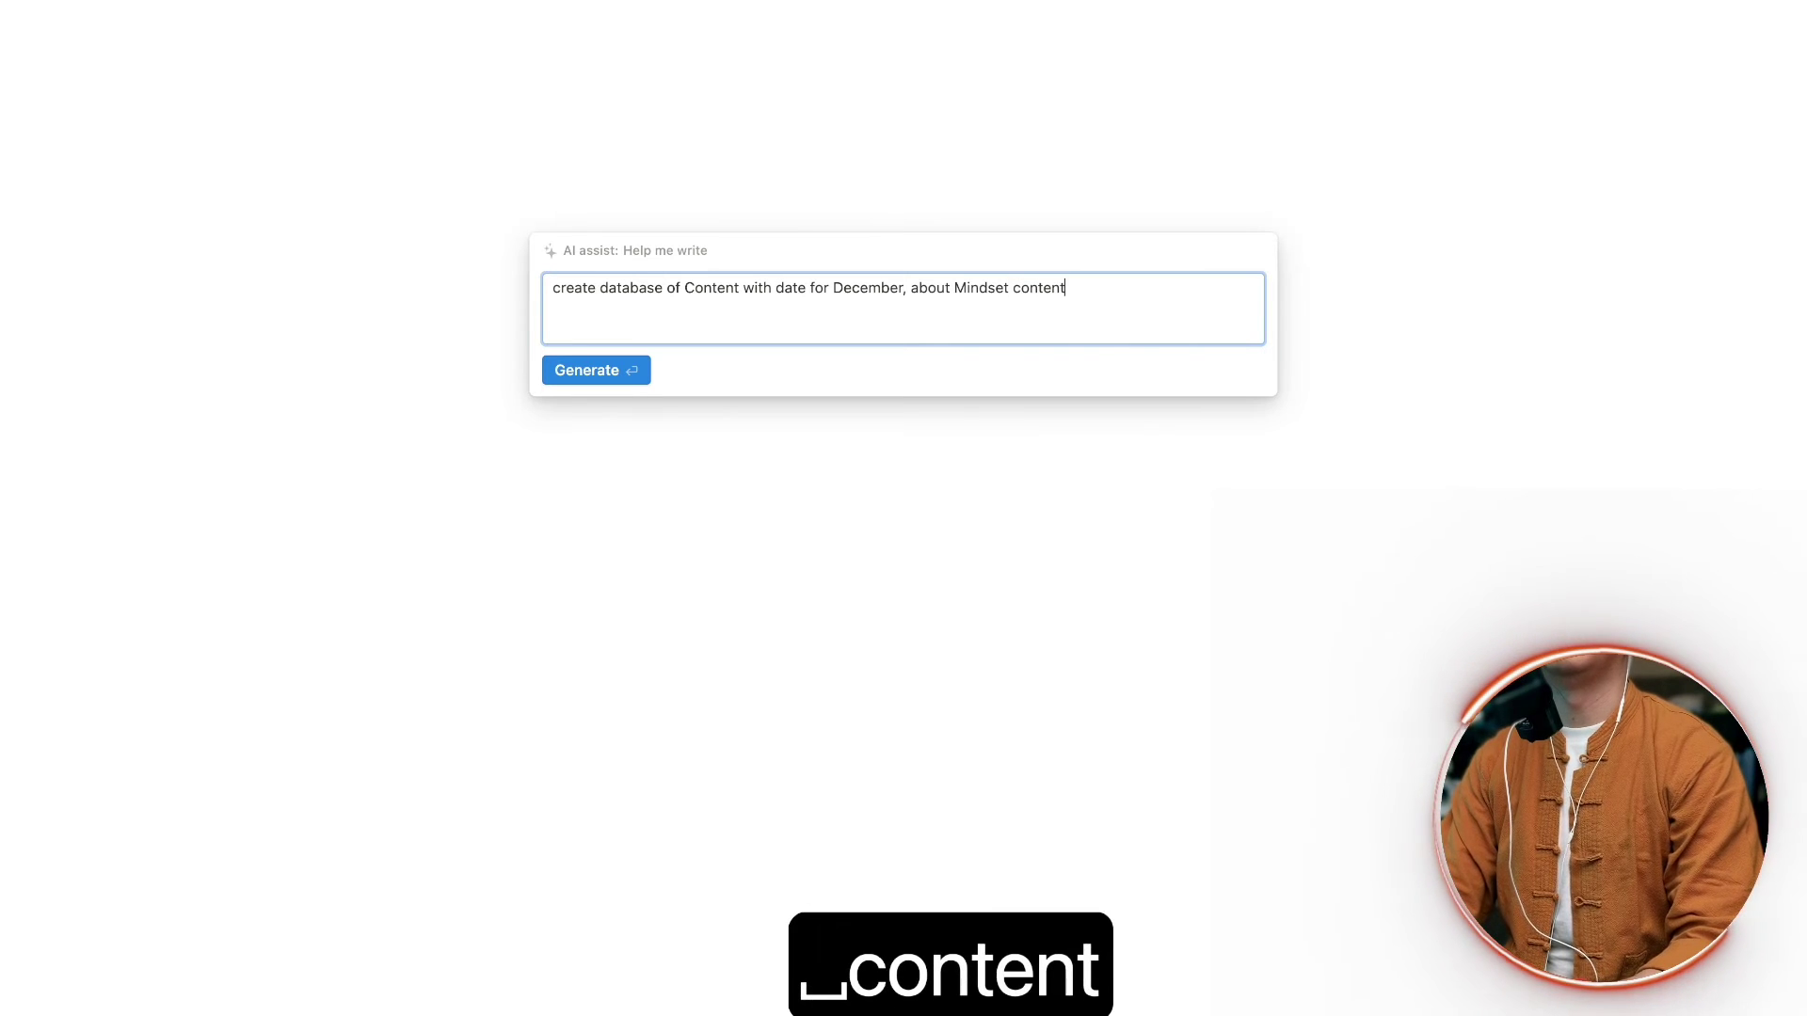
pyautogui.write(' for instab')
pyautogui.press('BackSpace')
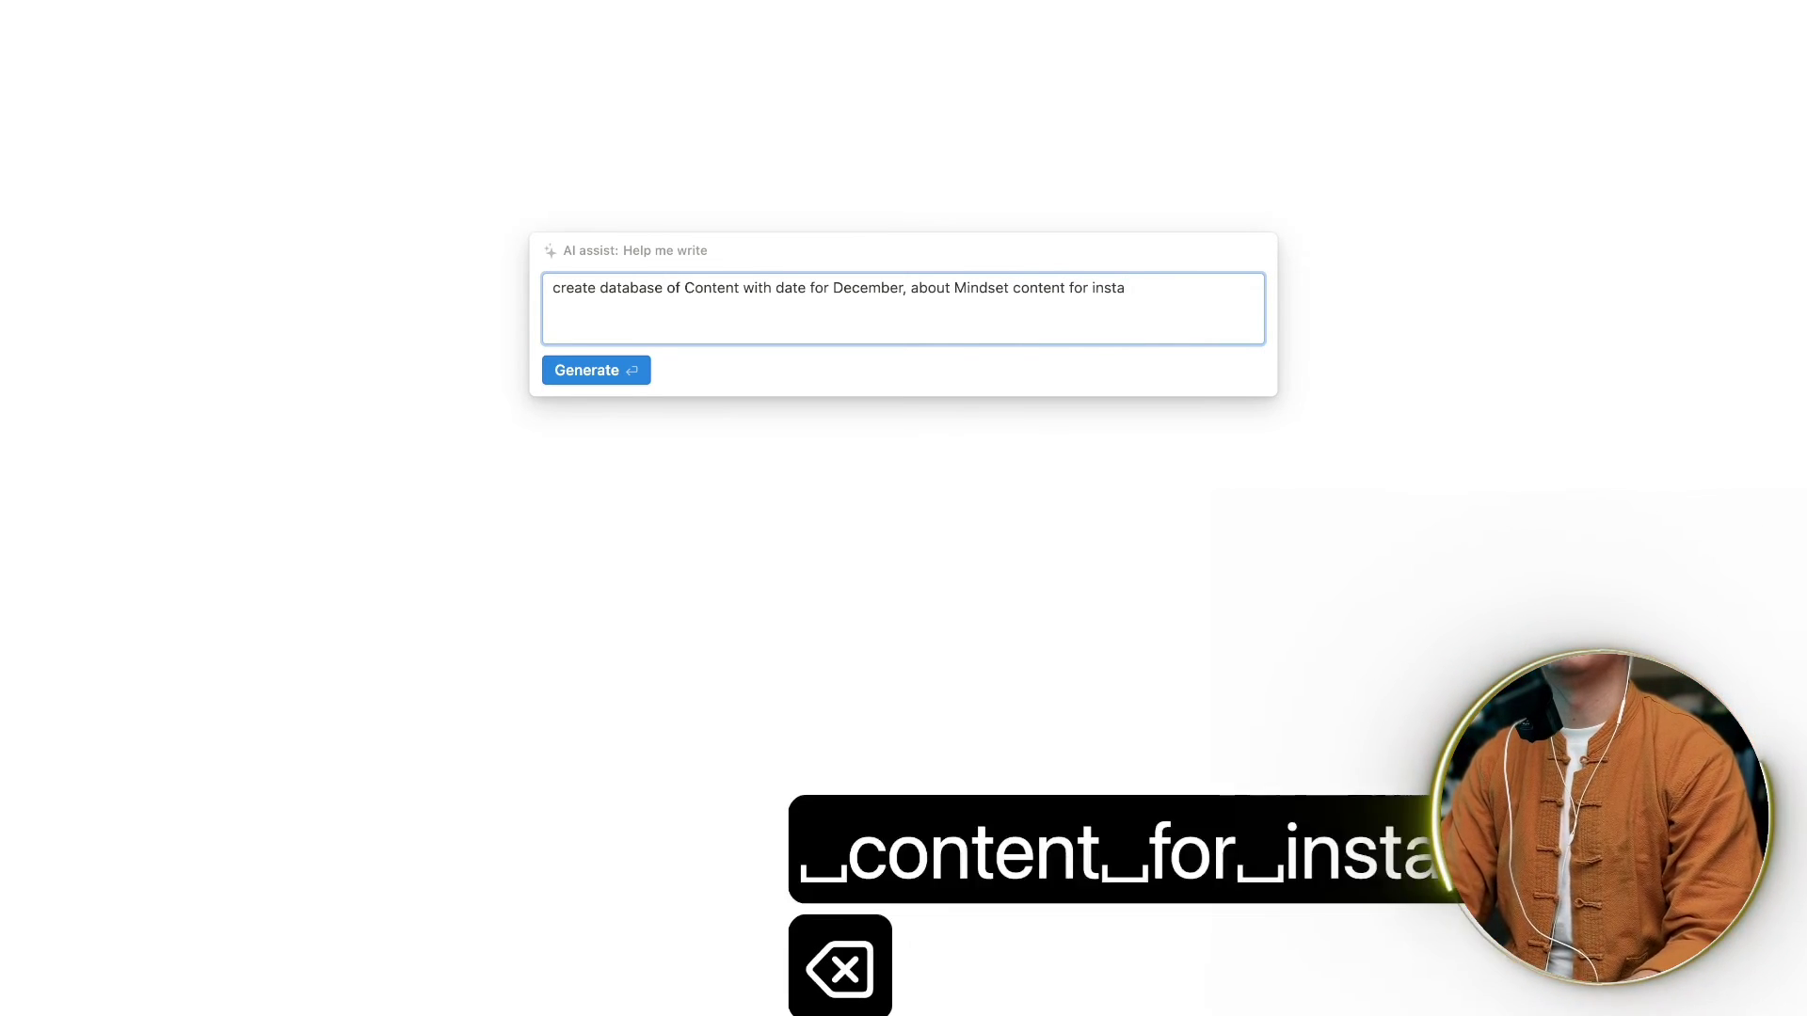
pyautogui.write('gram')
pyautogui.press('Return')
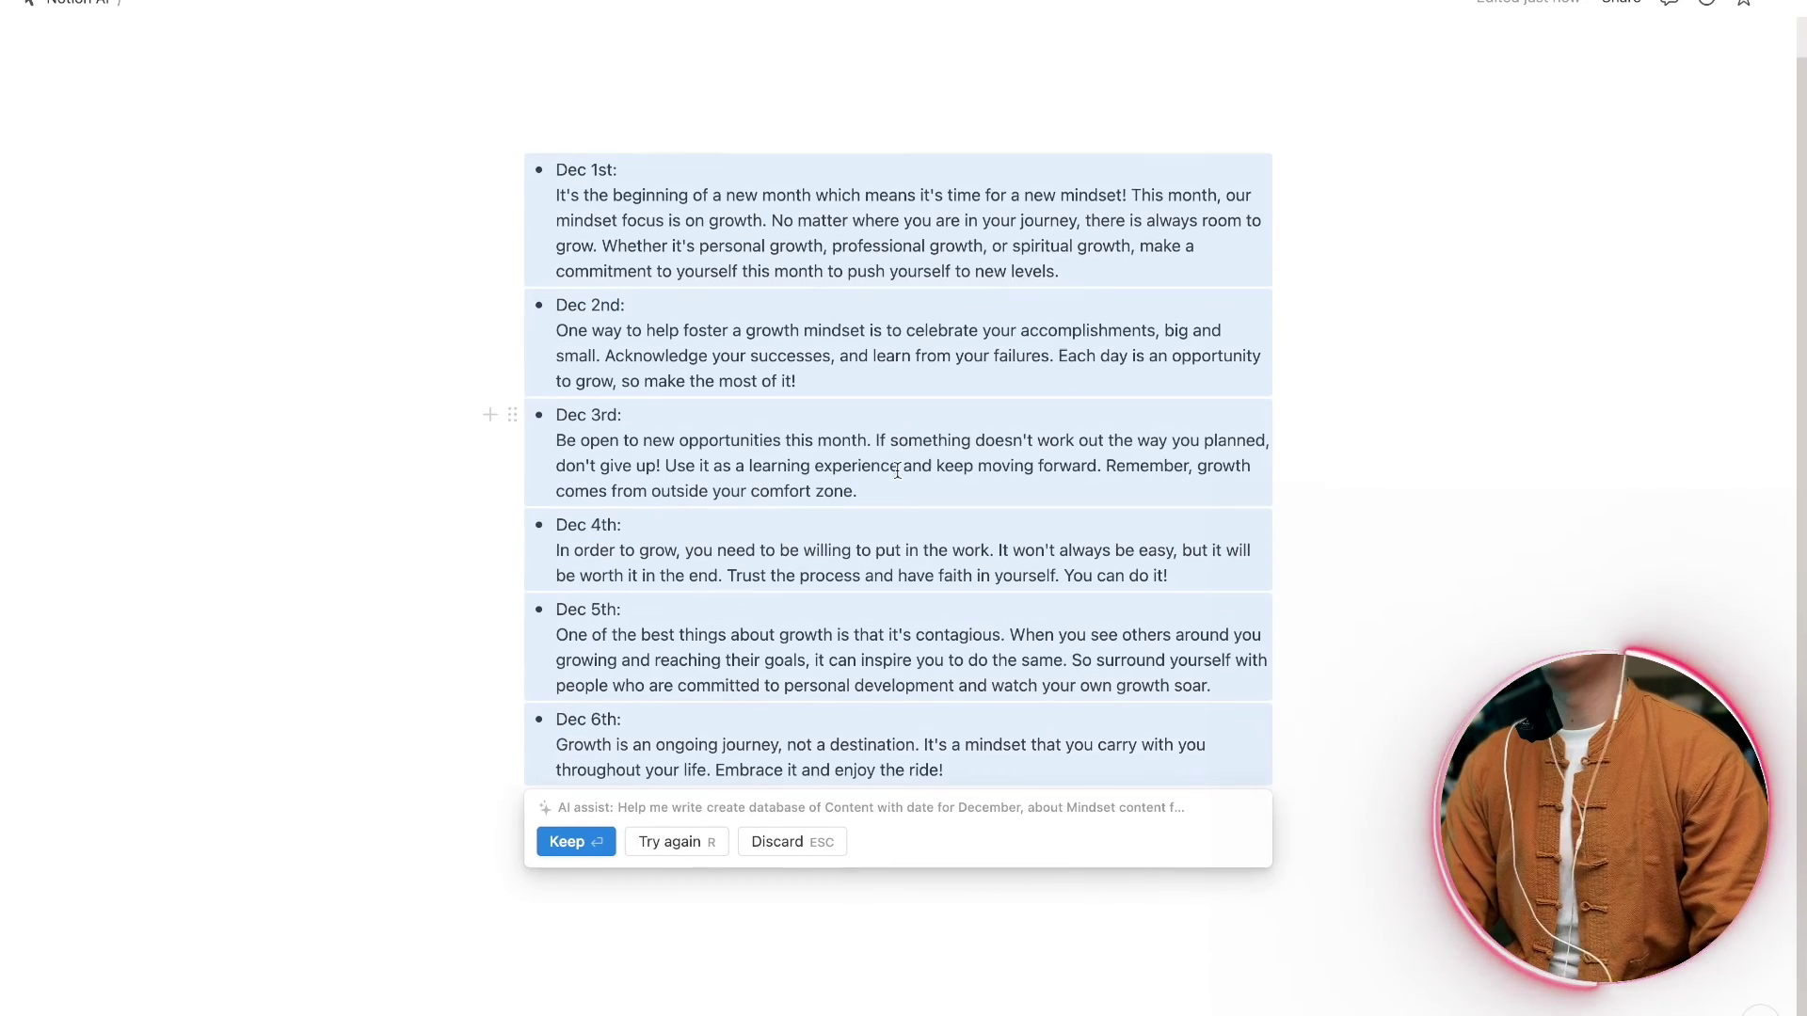
# - Keep the Dec 1st–6th mindset list and run AI Continue writing from the slash menu
pyautogui.press('Return')
pyautogui.press('/')
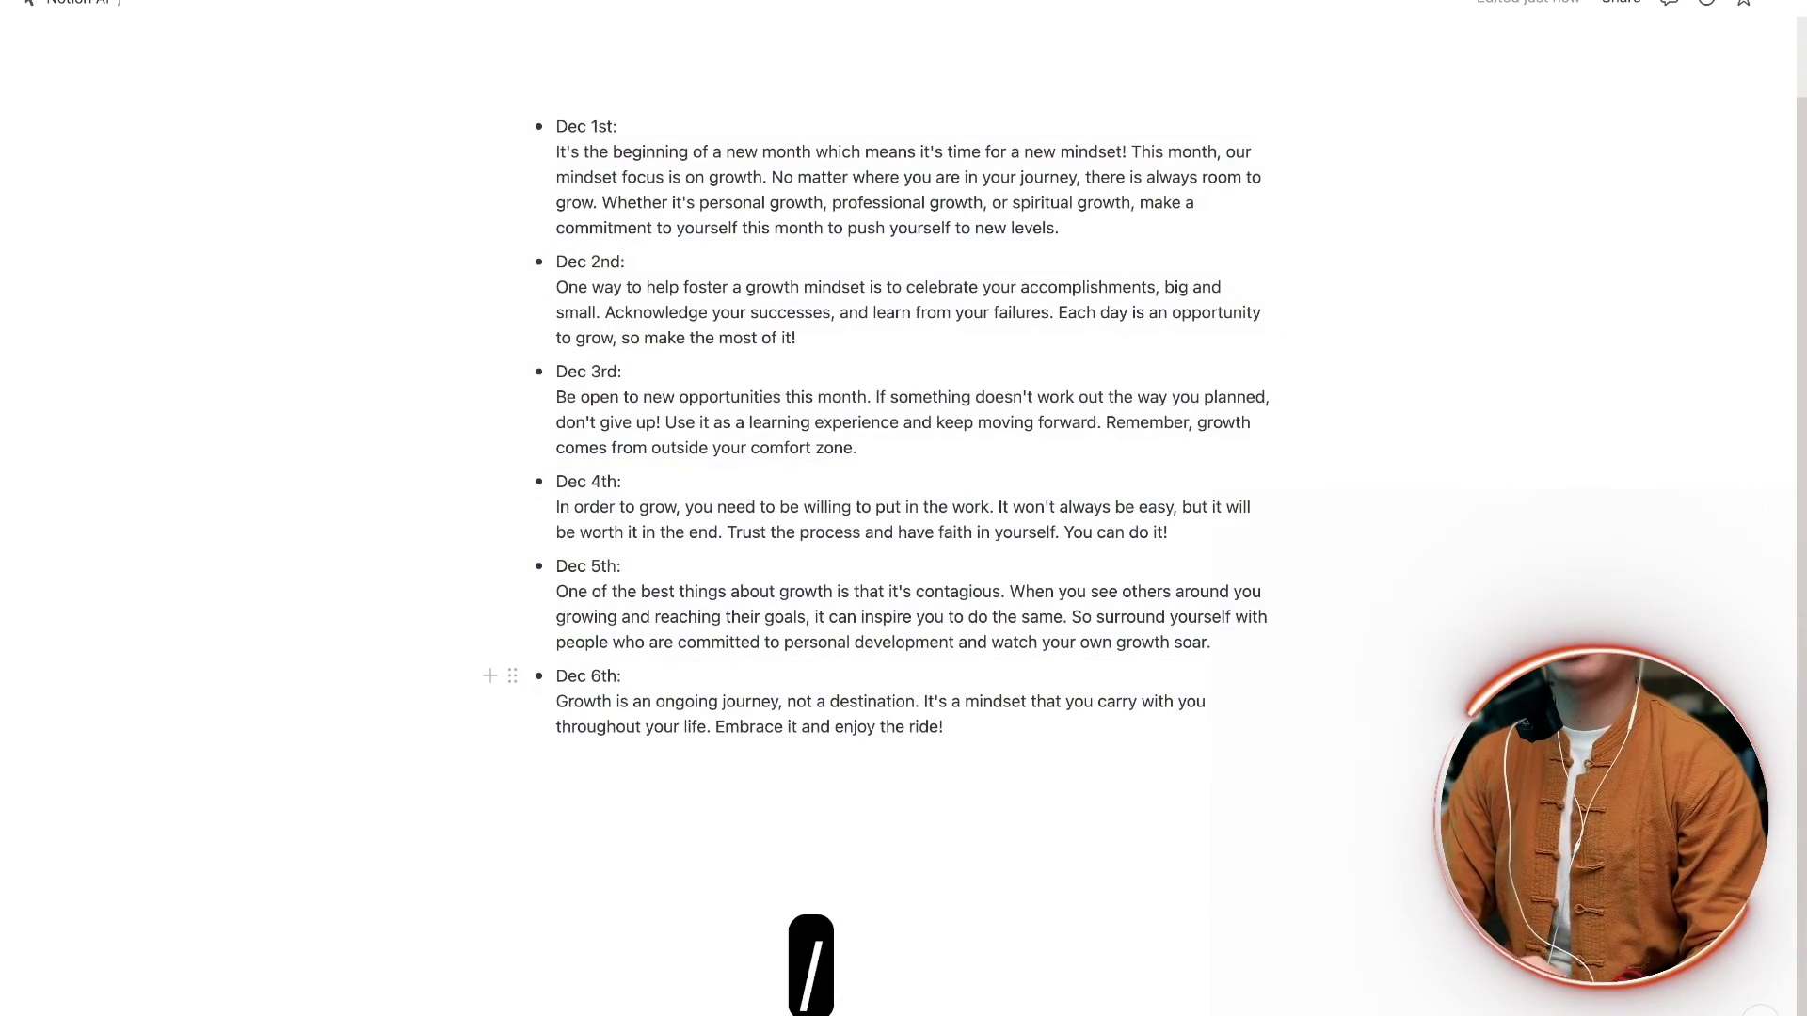
pyautogui.press('Down')
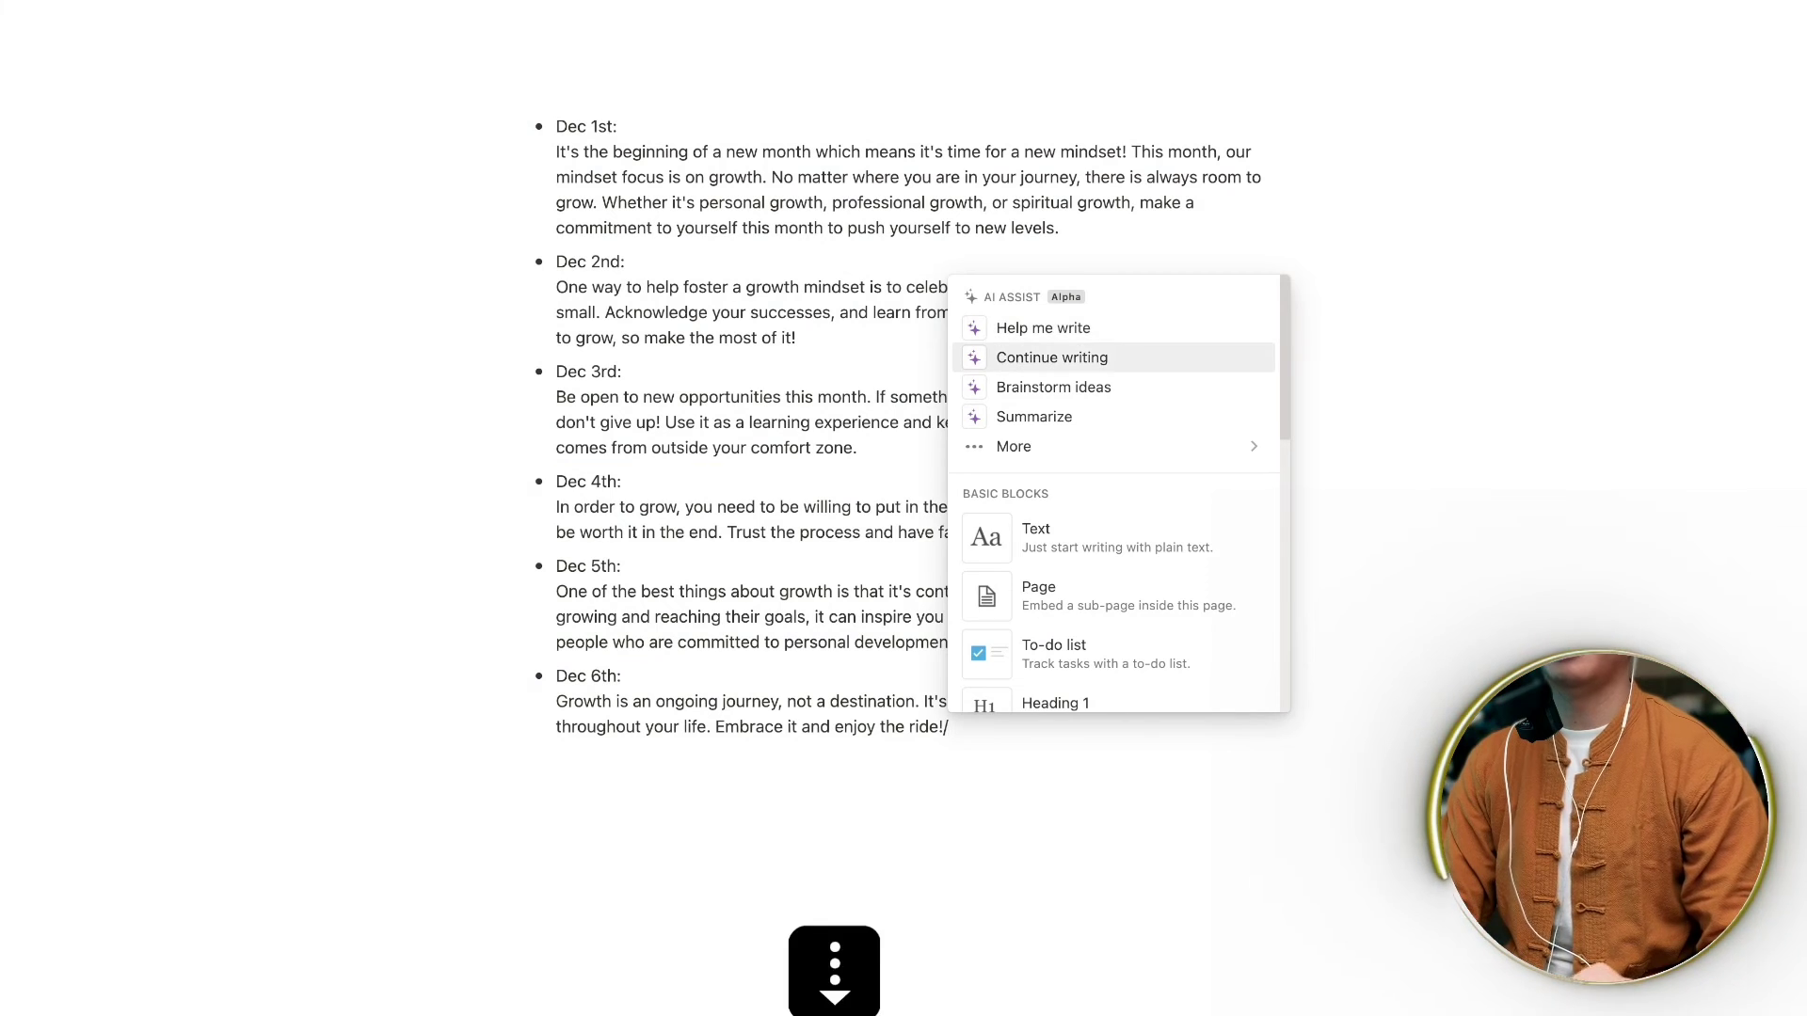
pyautogui.press('Return')
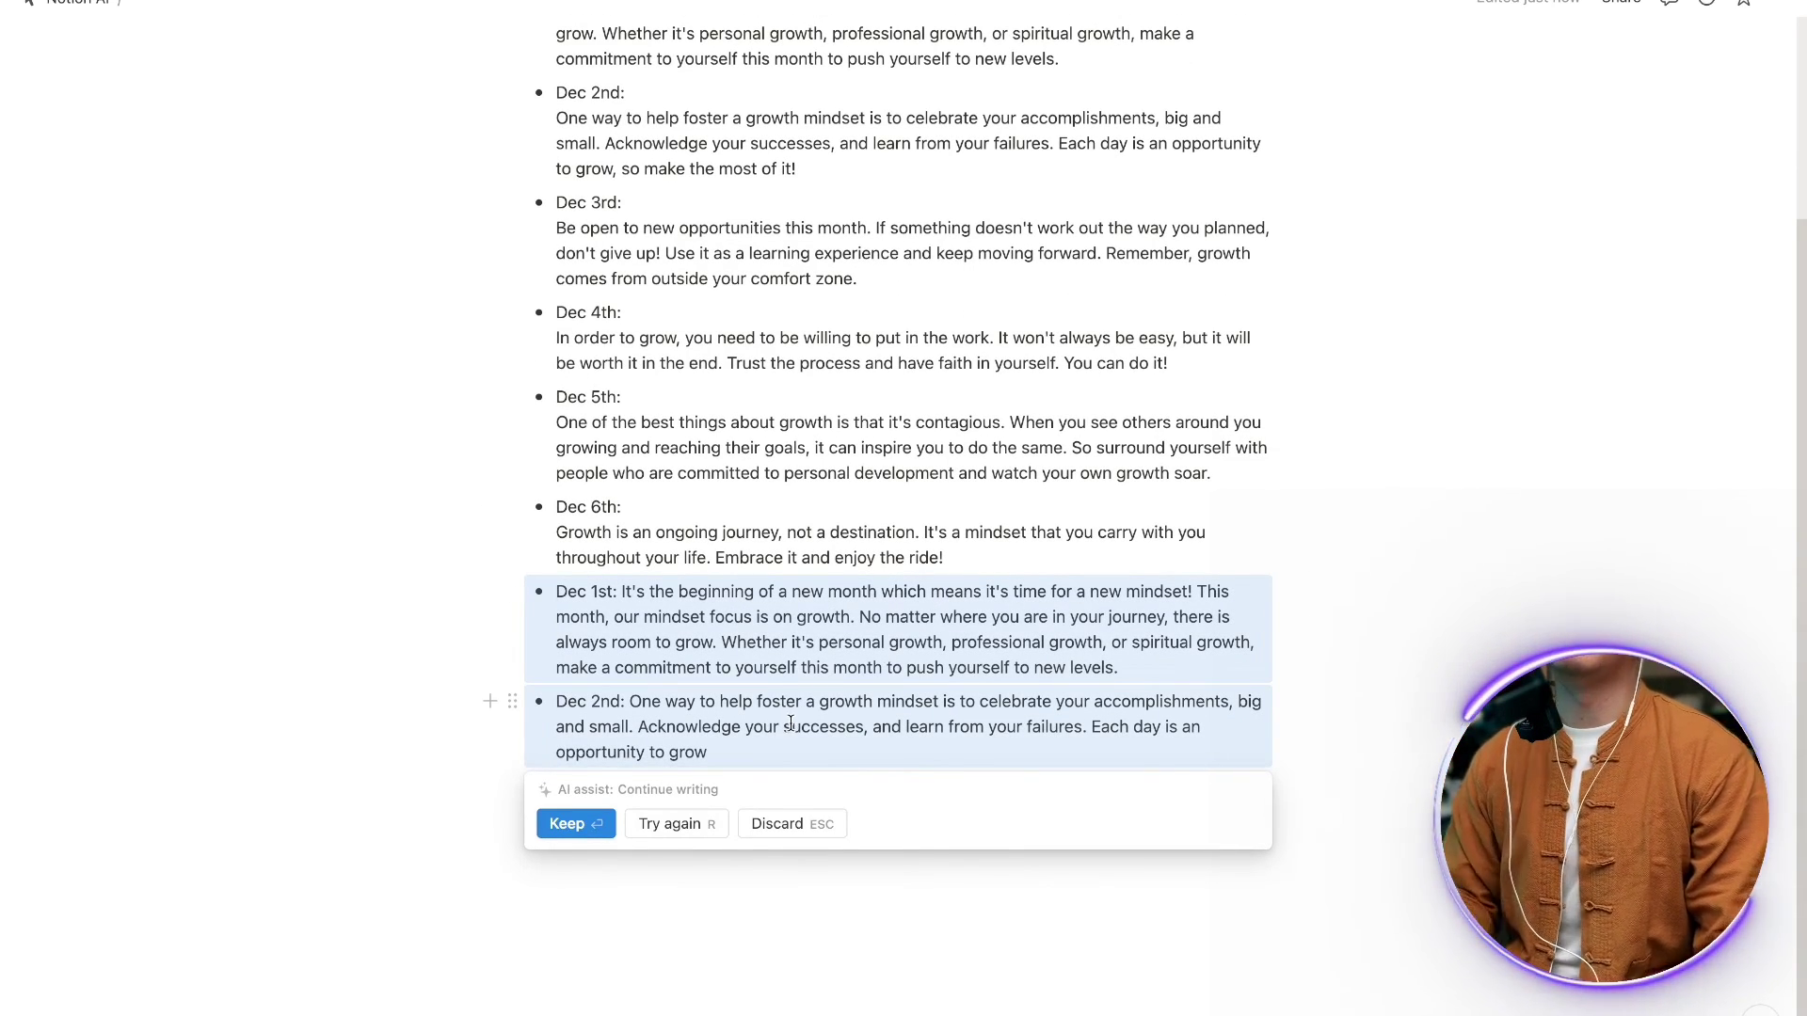
# - Select every December entry from Dec 1st onward, delete them, and pick Empty page
pyautogui.scroll(1, 795, 715)
pyautogui.scroll(3, 795, 715)
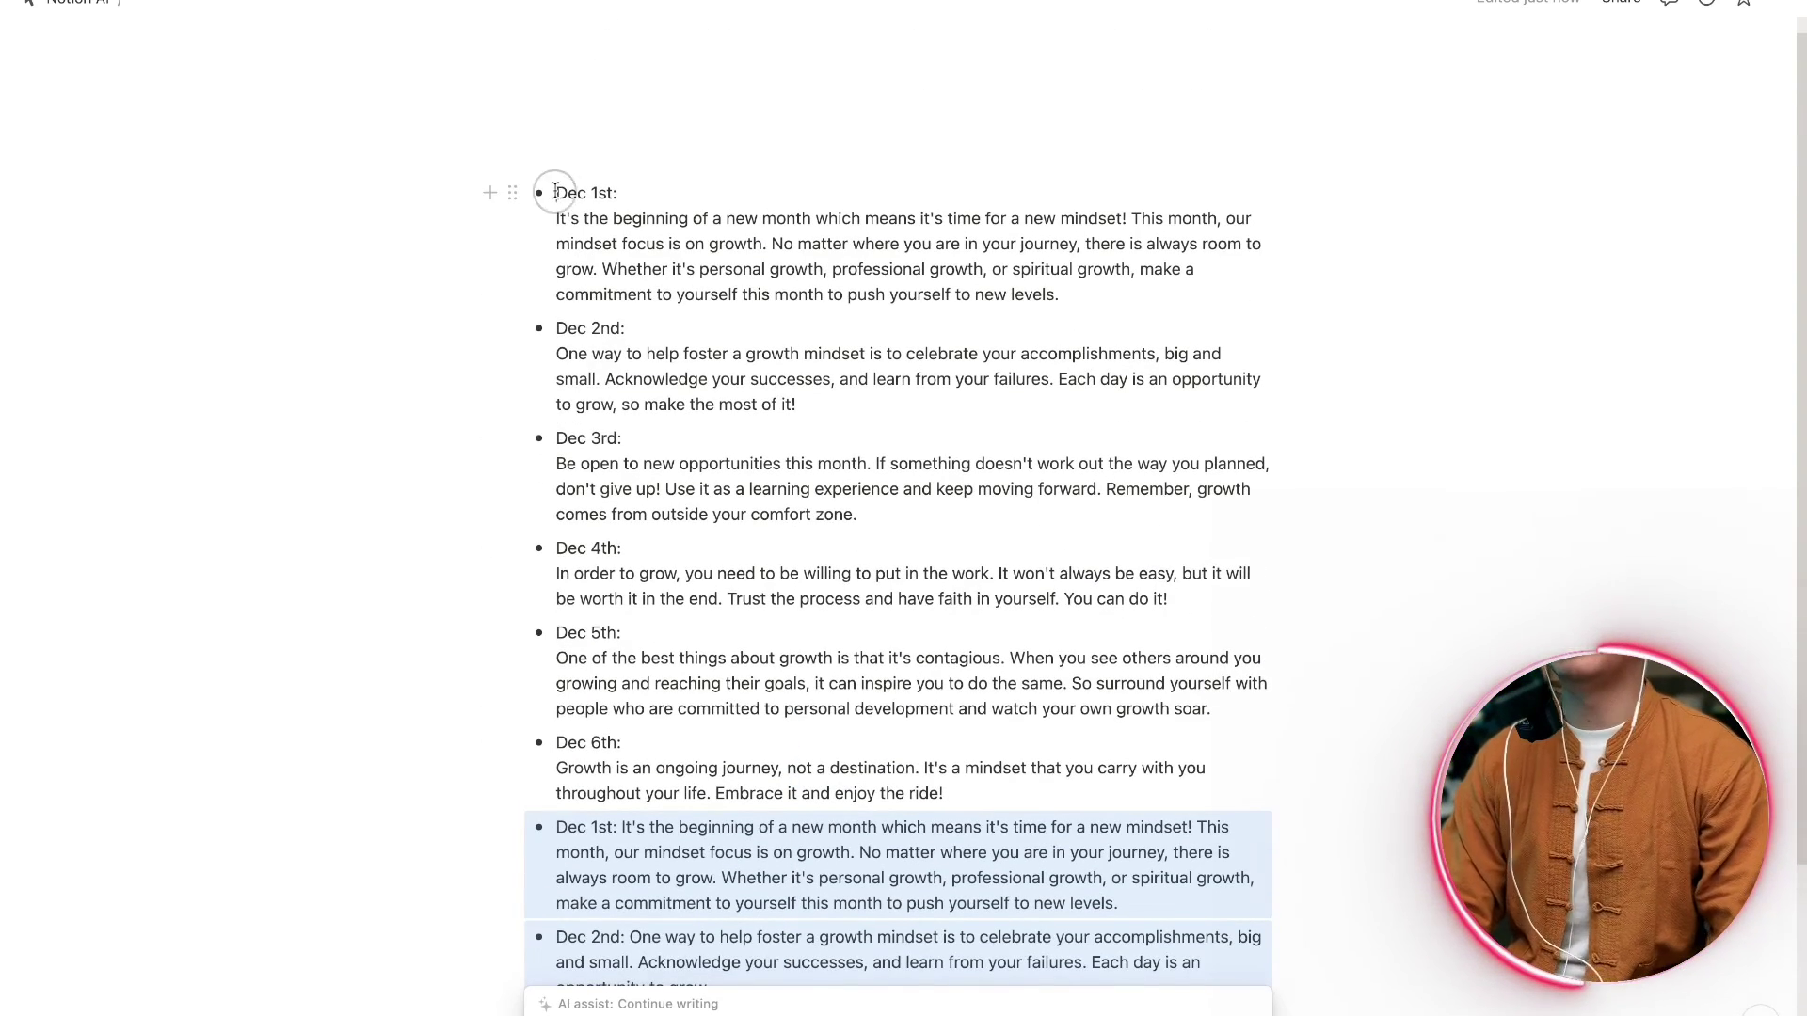
pyautogui.moveTo(546, 190); pyautogui.dragTo(1169, 778)
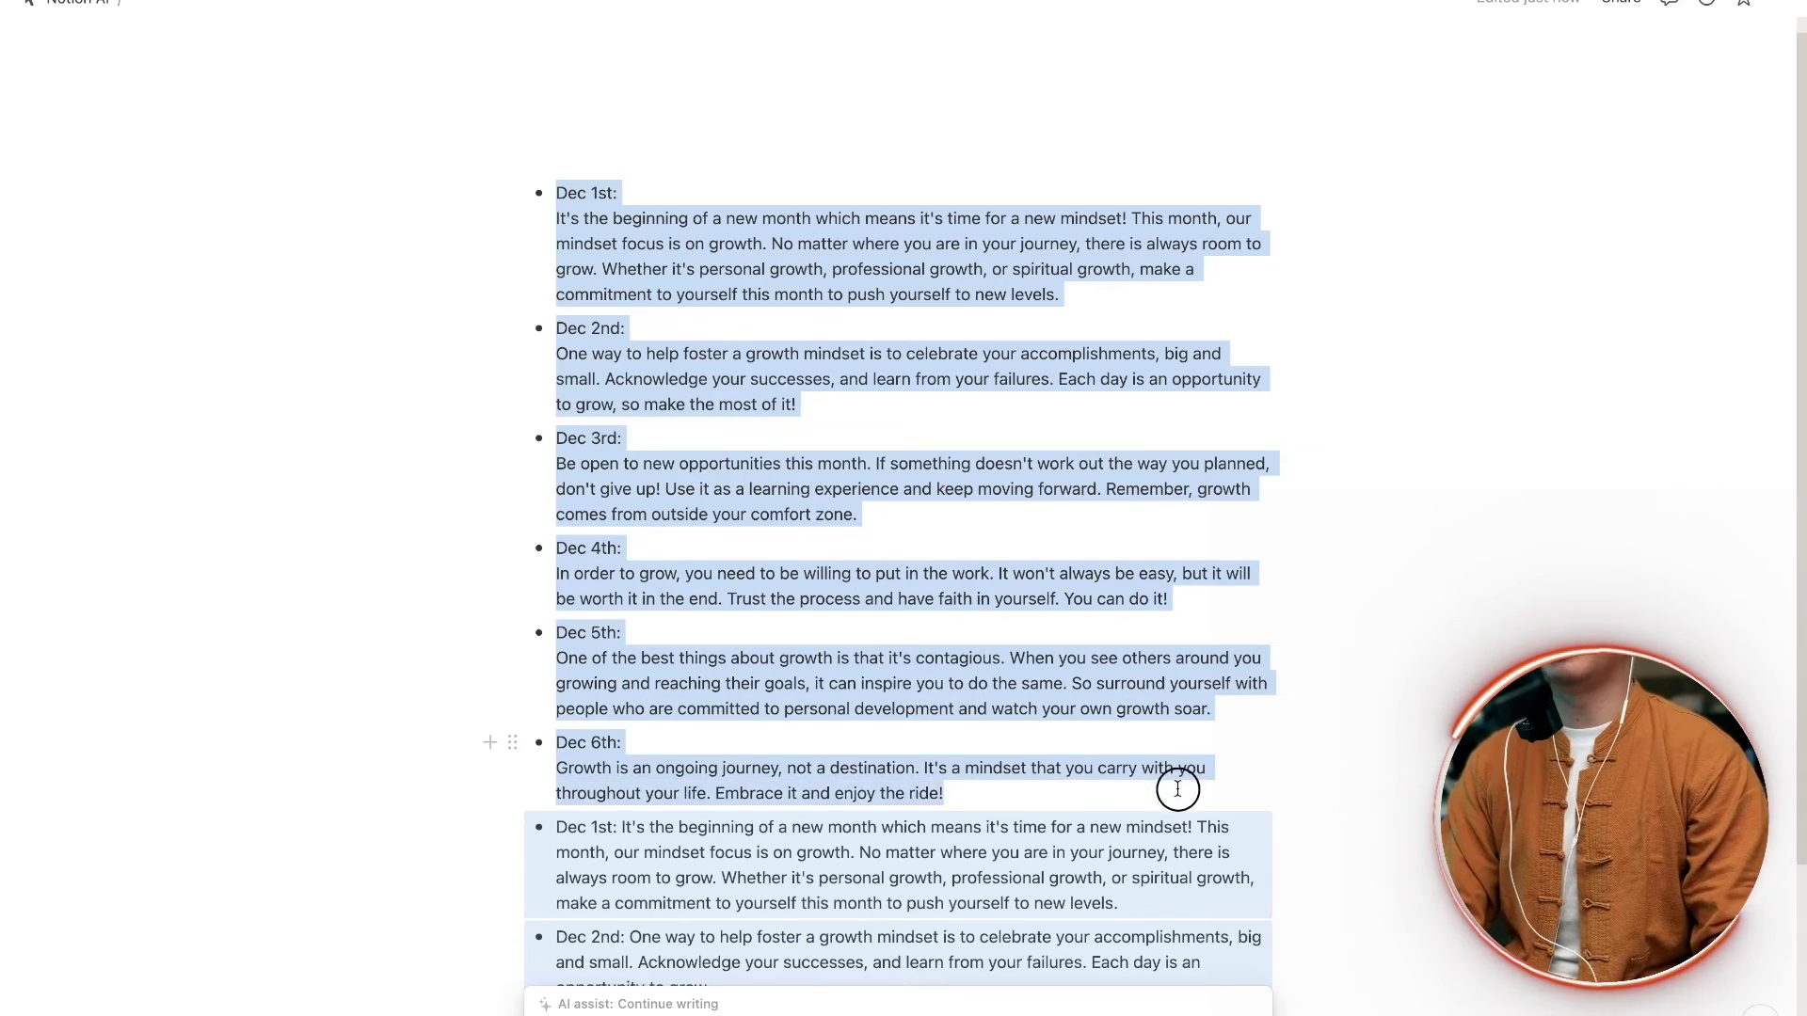
pyautogui.scroll(-3, 883, 856)
pyautogui.moveTo(656, 721); pyautogui.dragTo(530, 193)
pyautogui.press('BackSpace')
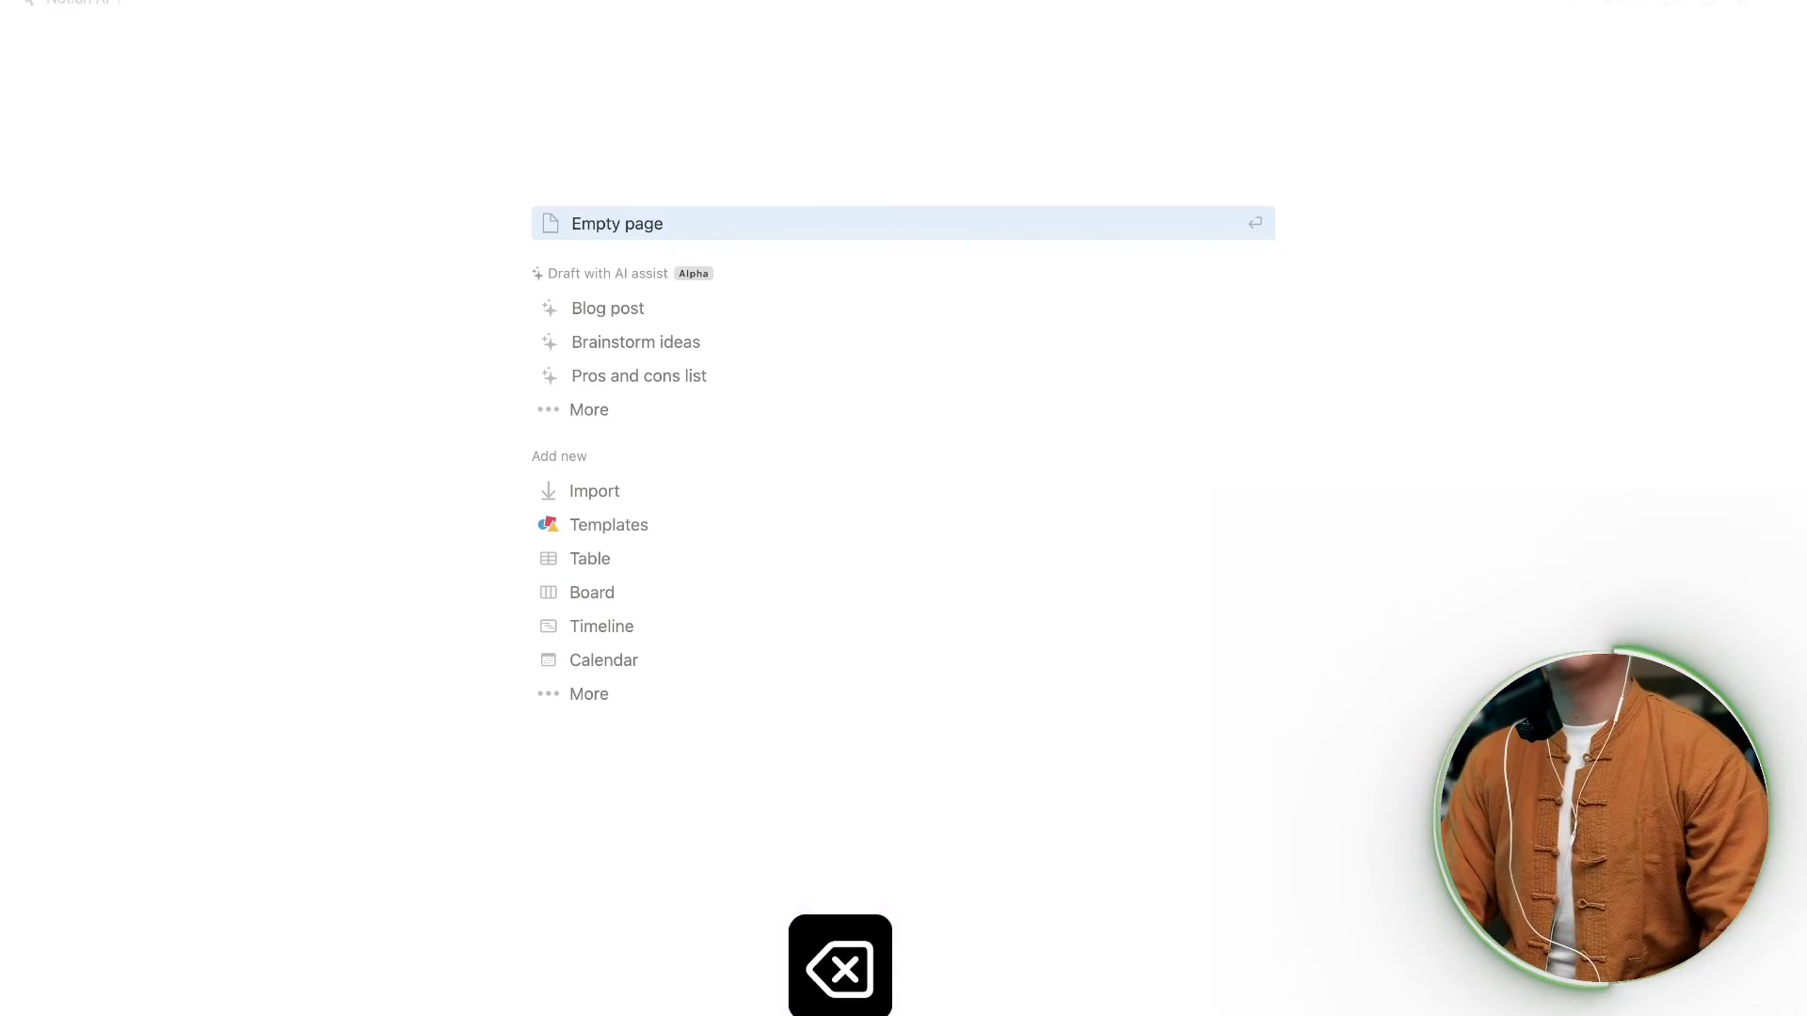
pyautogui.click(664, 233)
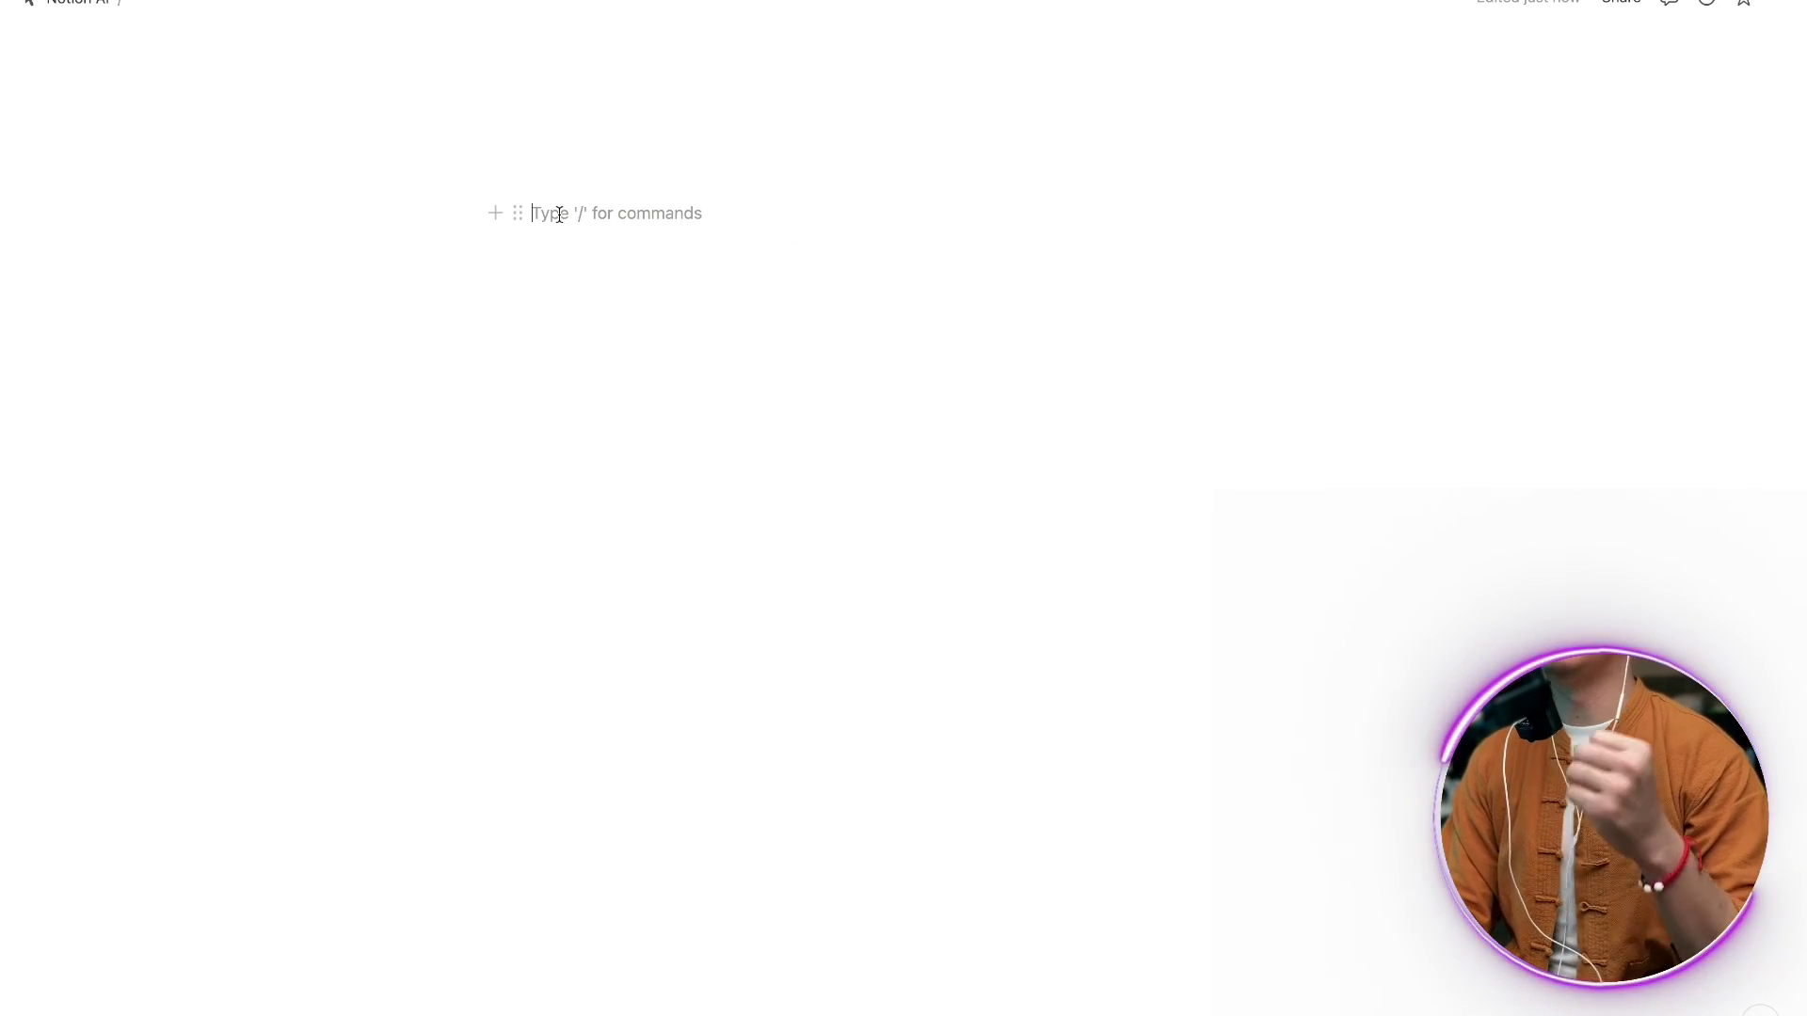
# - Open AI Help me write on the blank page, discarding a 'list of presidents' start
pyautogui.write('/')
pyautogui.press('Return')
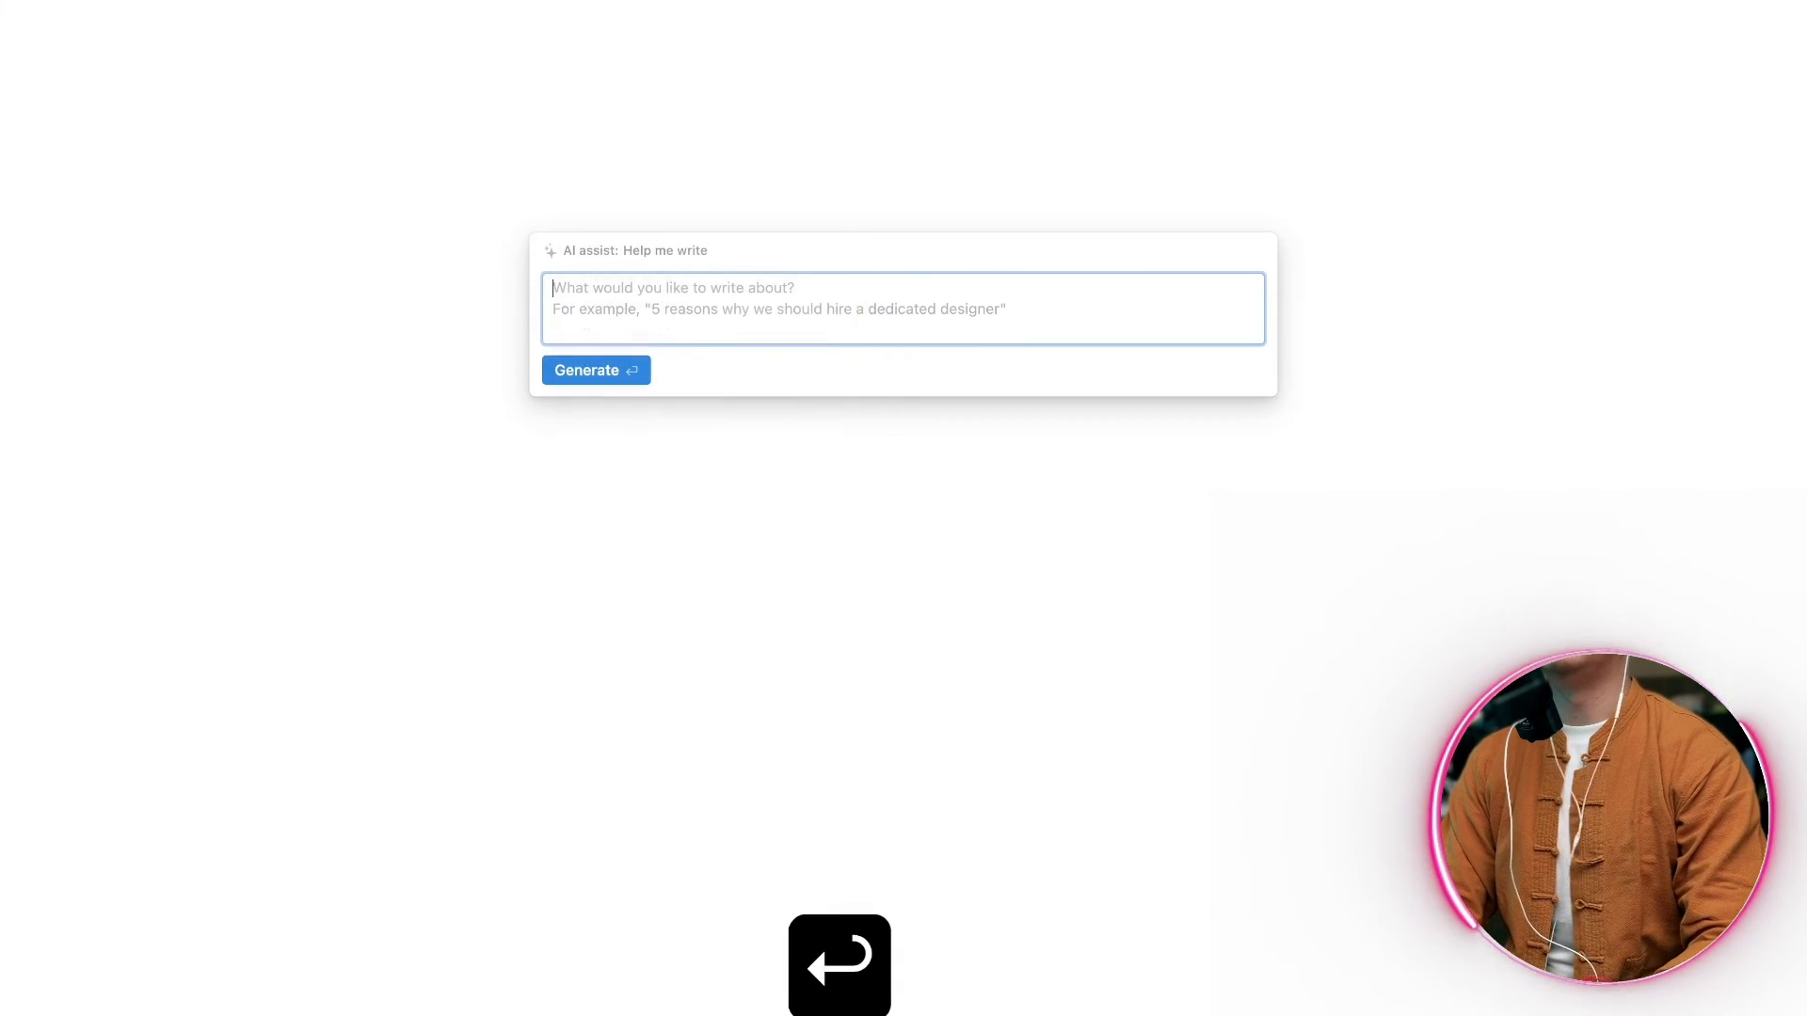
pyautogui.write('list of pr')
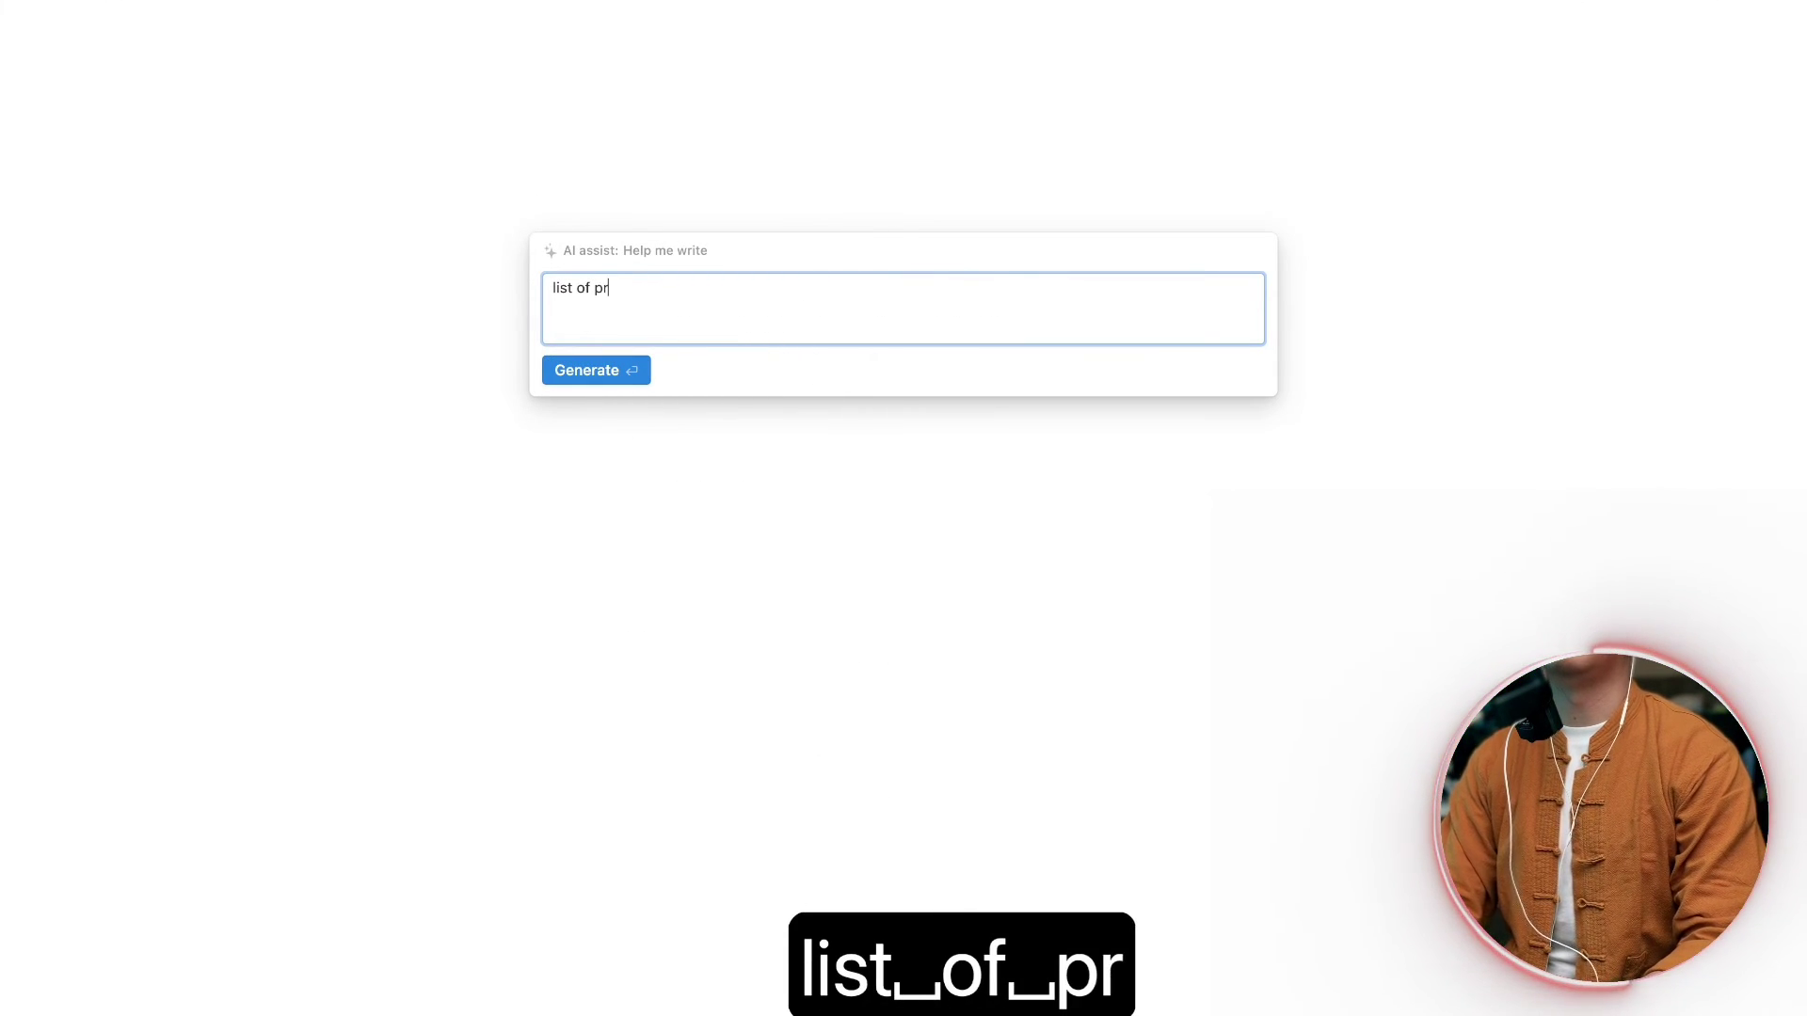
pyautogui.write('ese')
pyautogui.press('BackSpace')
pyautogui.press('BackSpace')
pyautogui.press('BackSpace')
pyautogui.press('BackSpace')
pyautogui.press('BackSpace')
pyautogui.press('BackSpace')
pyautogui.press('BackSpace')
pyautogui.press('BackSpace')
pyautogui.press('BackSpace')
pyautogui.press('BackSpace')
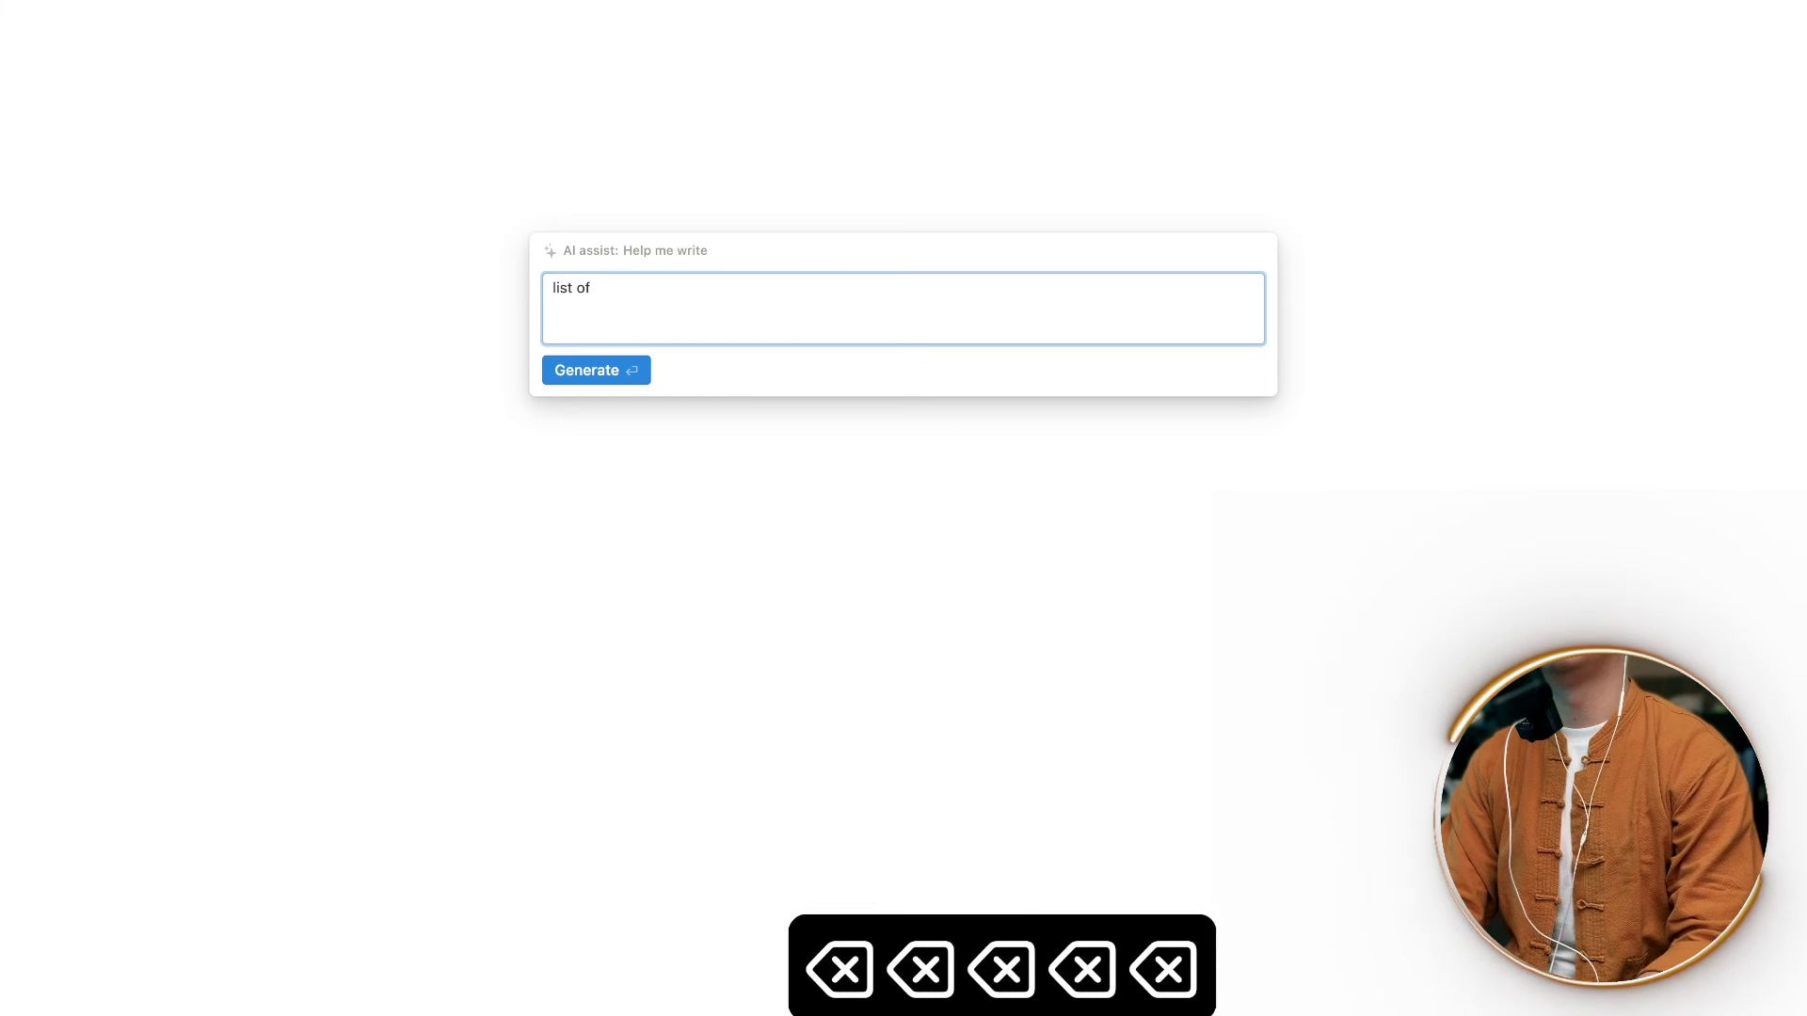
pyautogui.press('BackSpace')
pyautogui.press('BackSpace')
pyautogui.press('BackSpace')
# - Submit the prompt 'database of president of united state with their year of president'
pyautogui.write('dat')
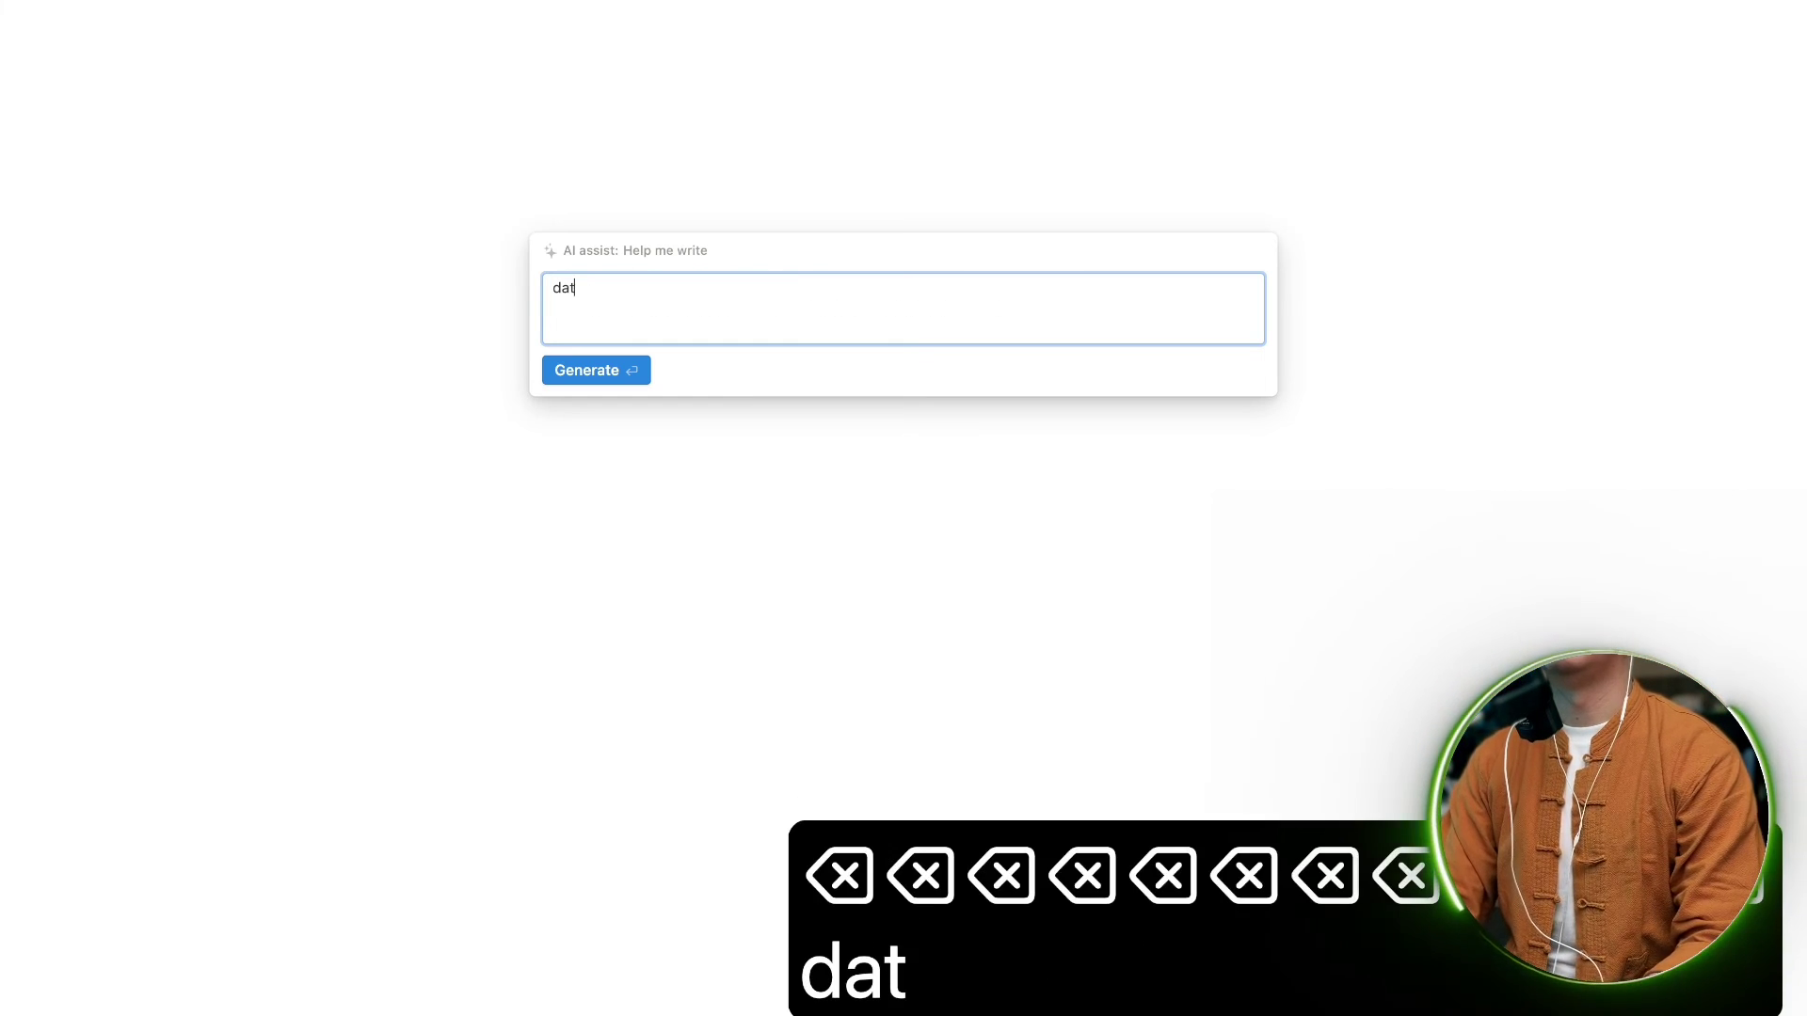
pyautogui.write('abase of pre')
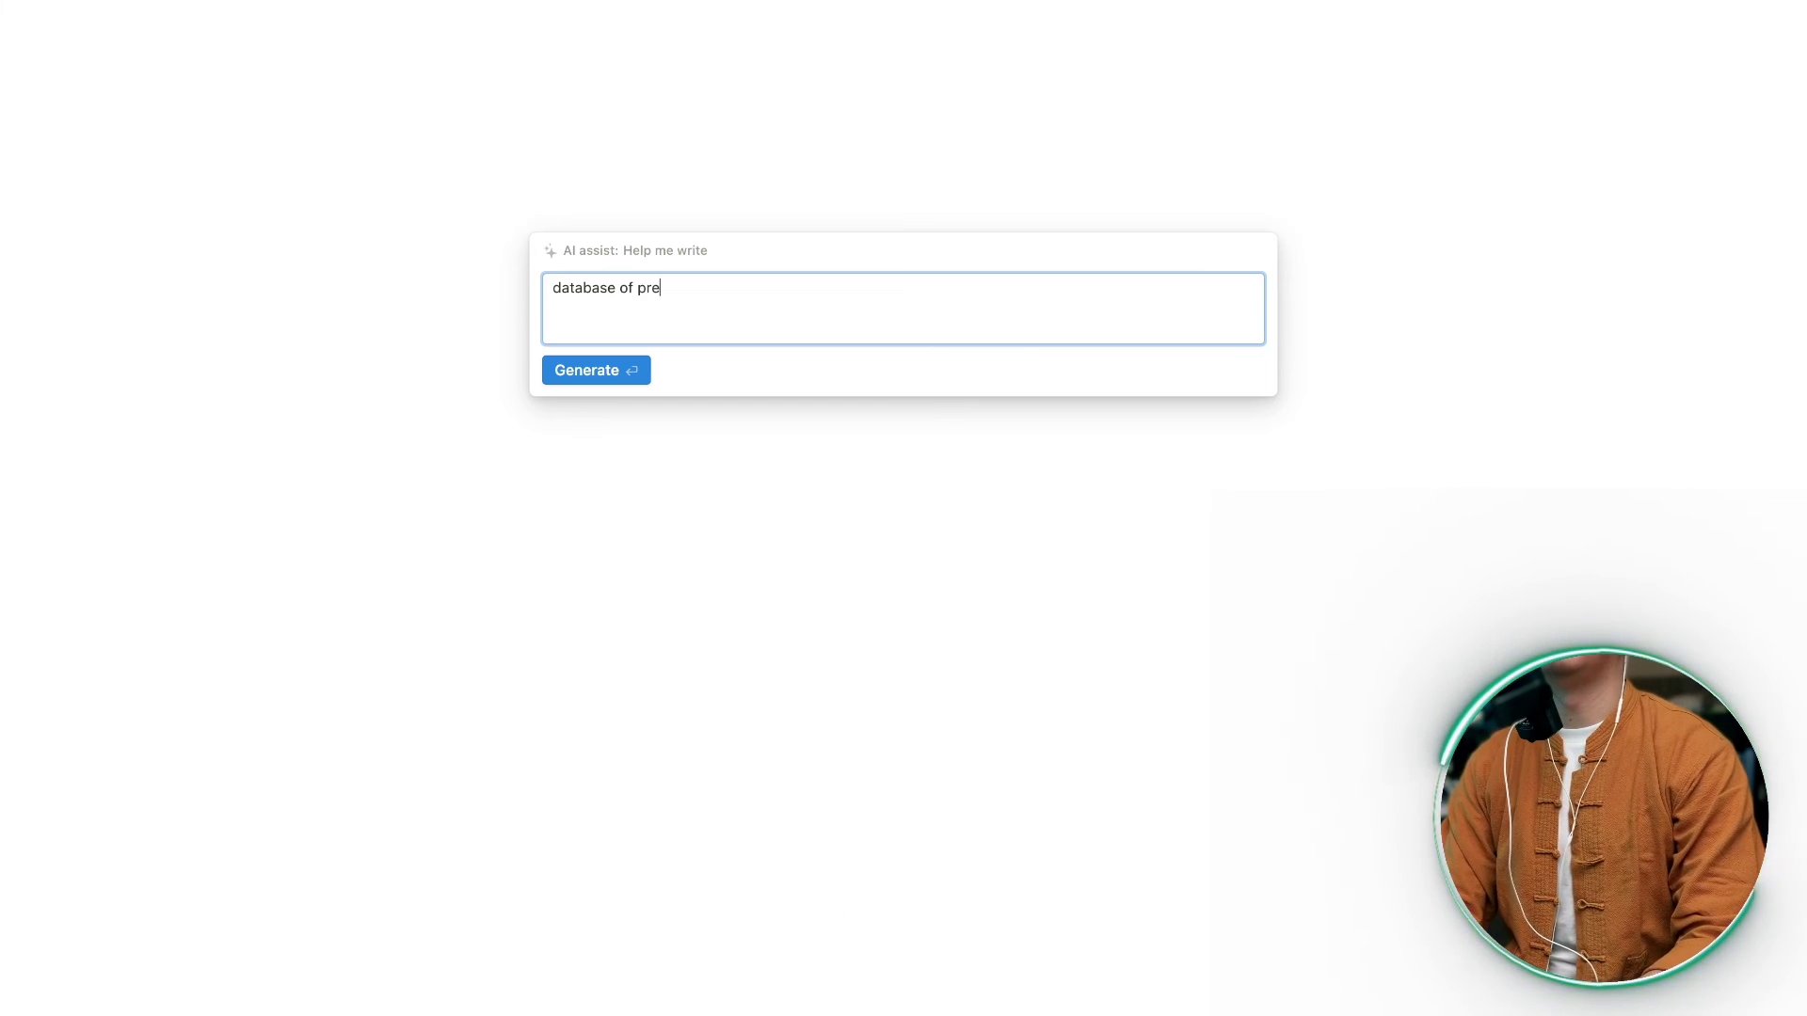
pyautogui.write('sident of uni')
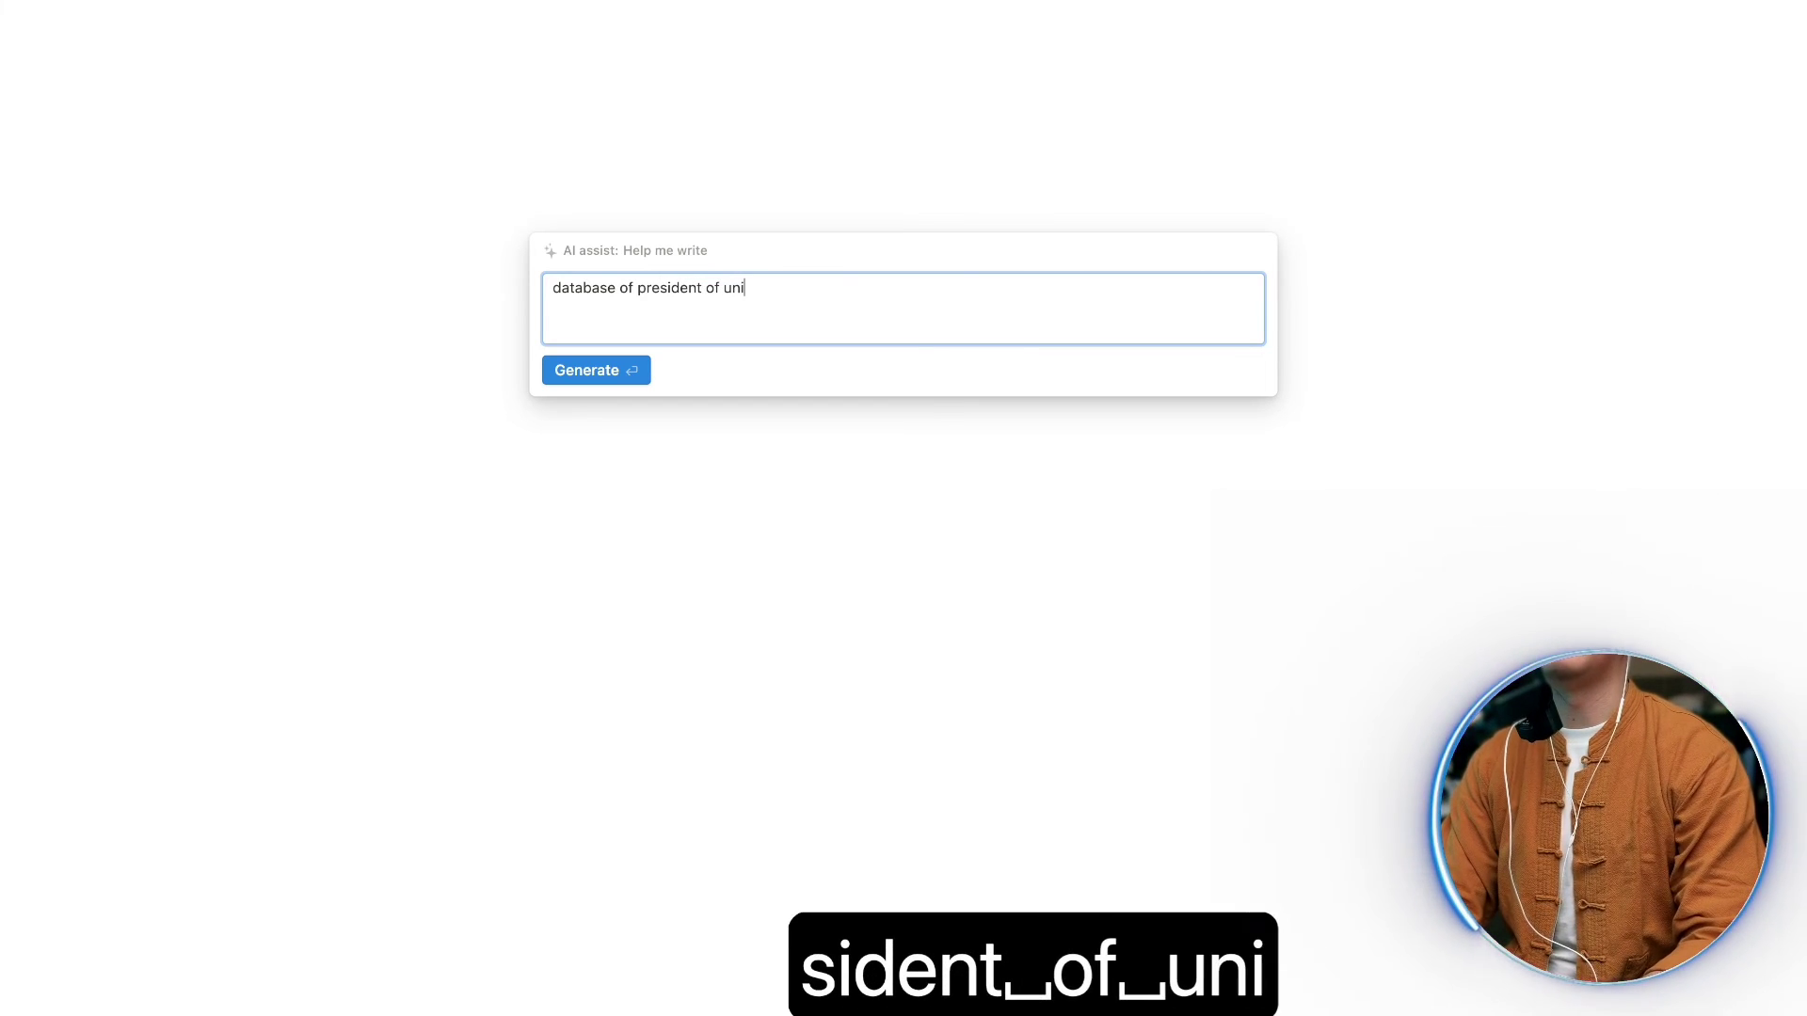
pyautogui.write('ted st')
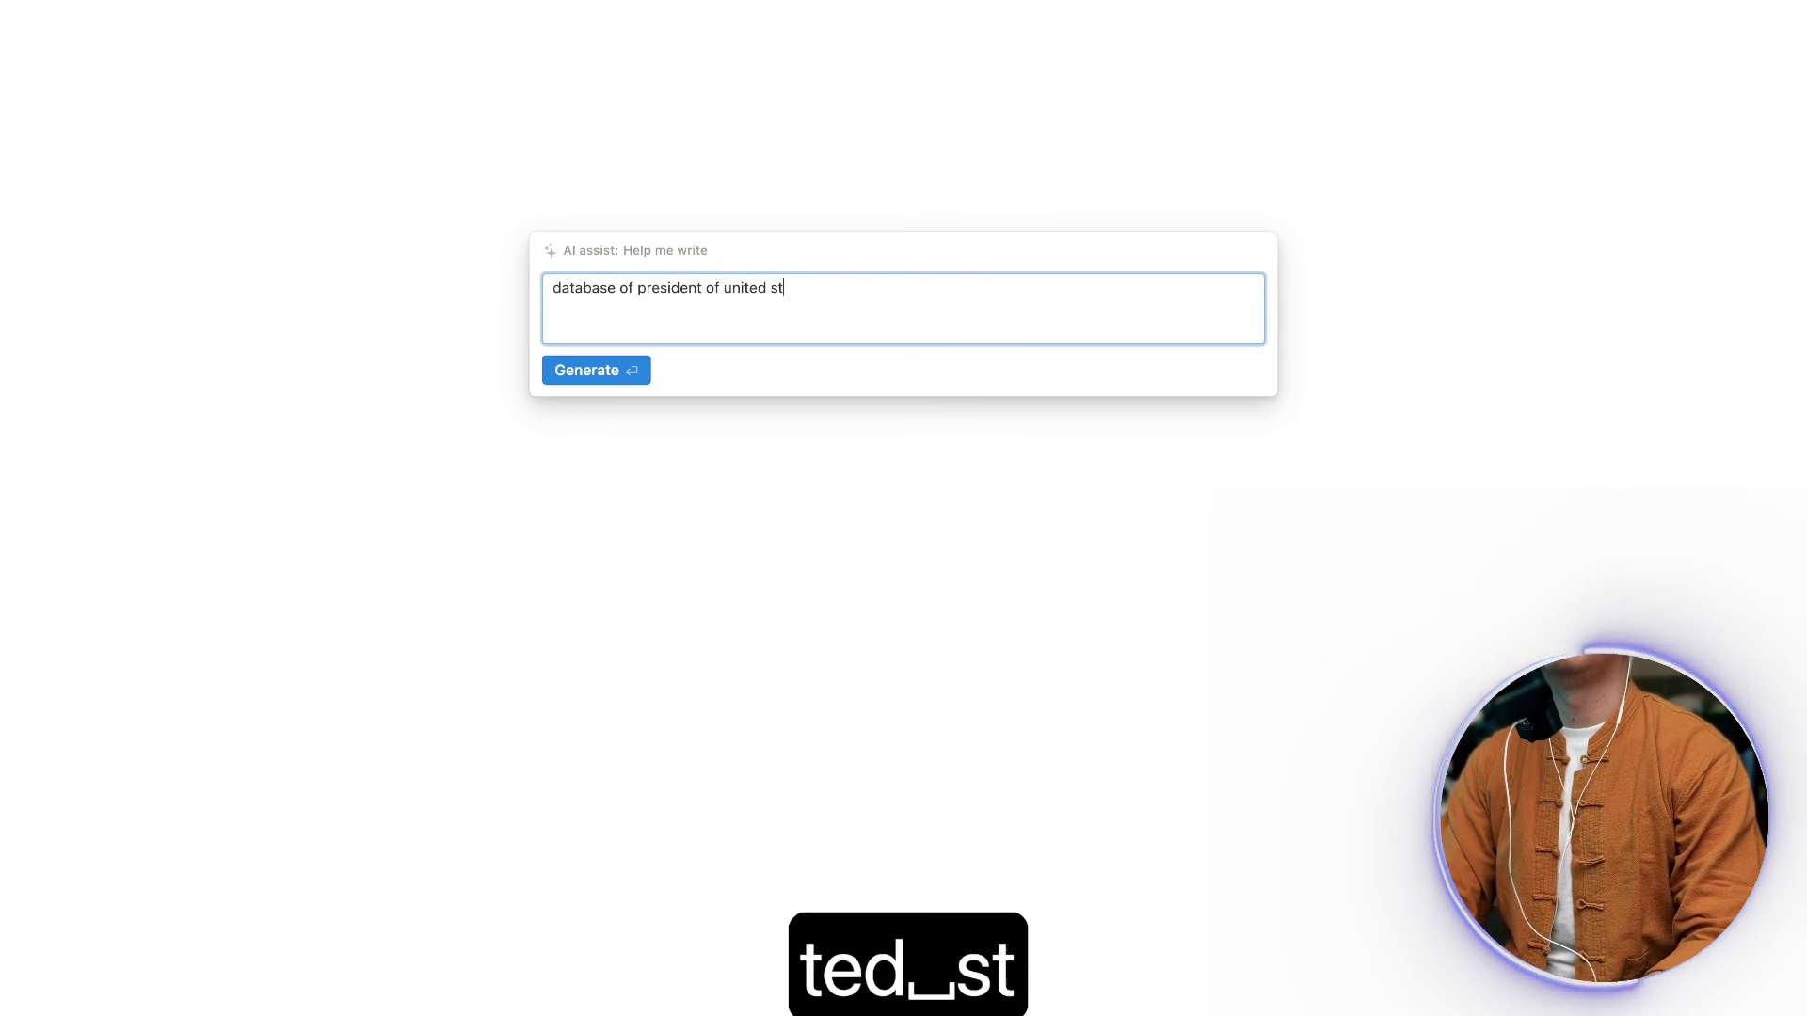
pyautogui.write('ate')
pyautogui.press('BackSpace')
pyautogui.write('ate wit')
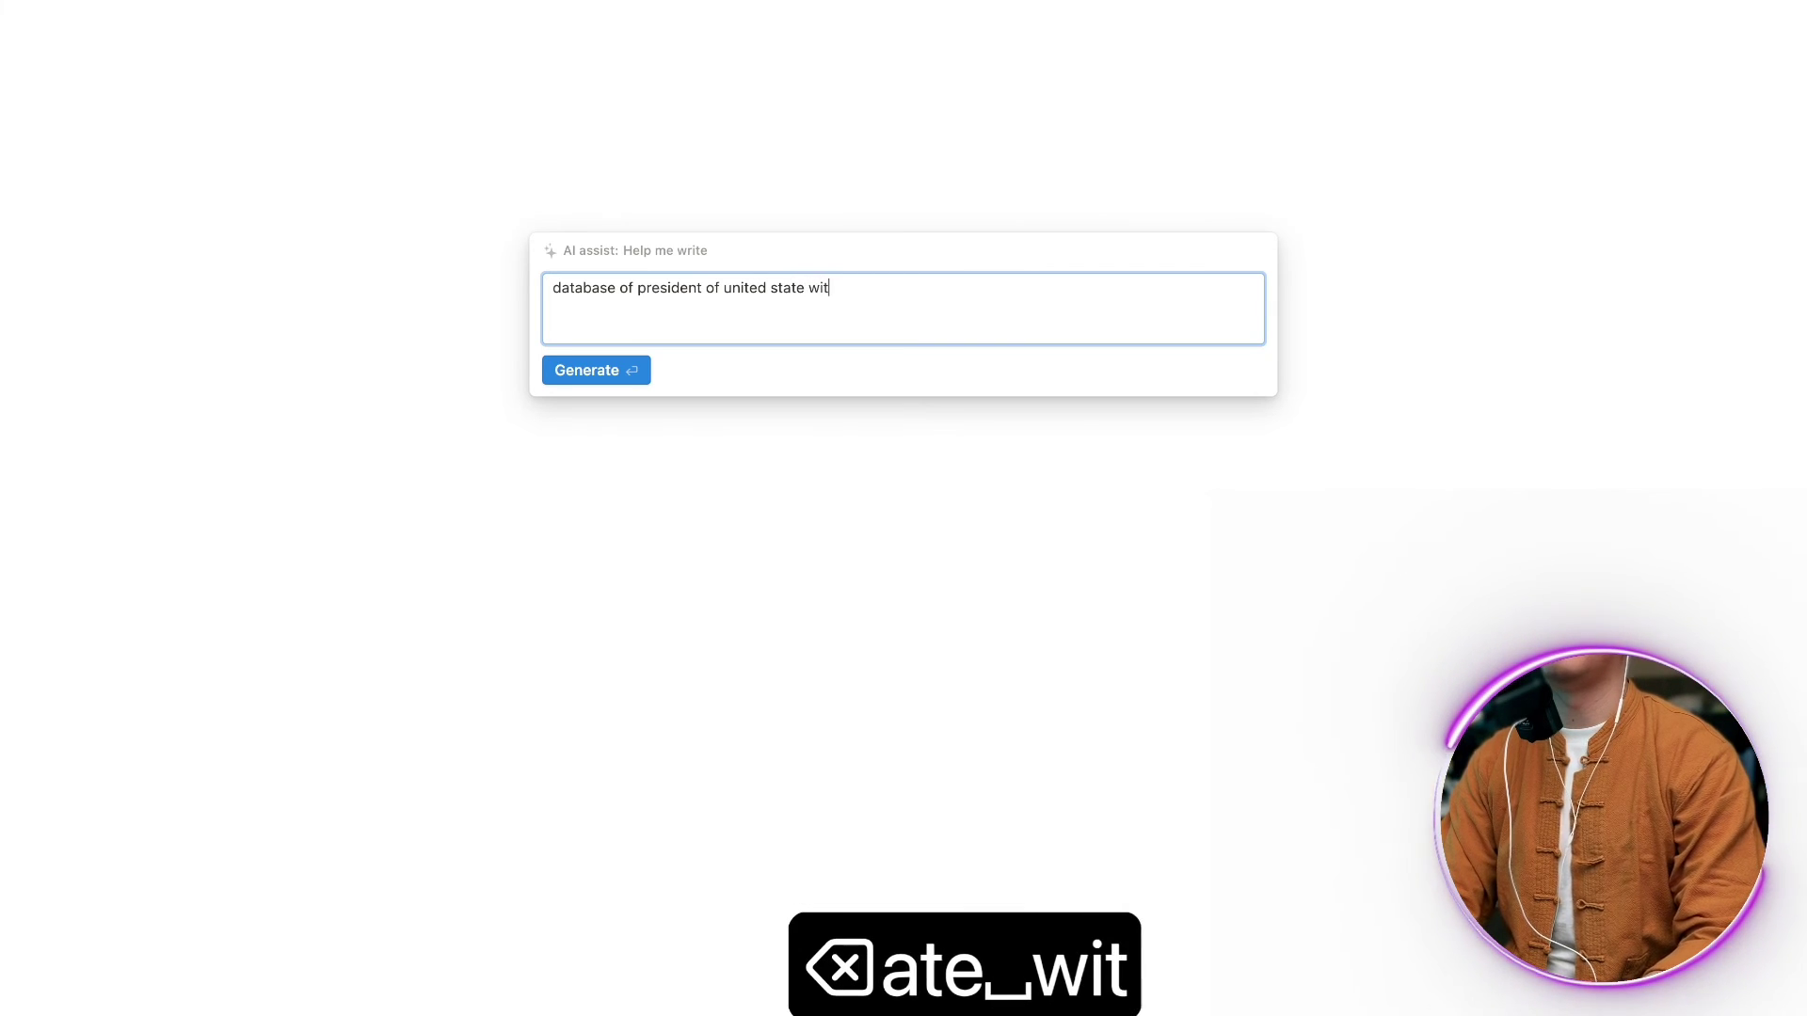
pyautogui.write('h their ')
pyautogui.write('year')
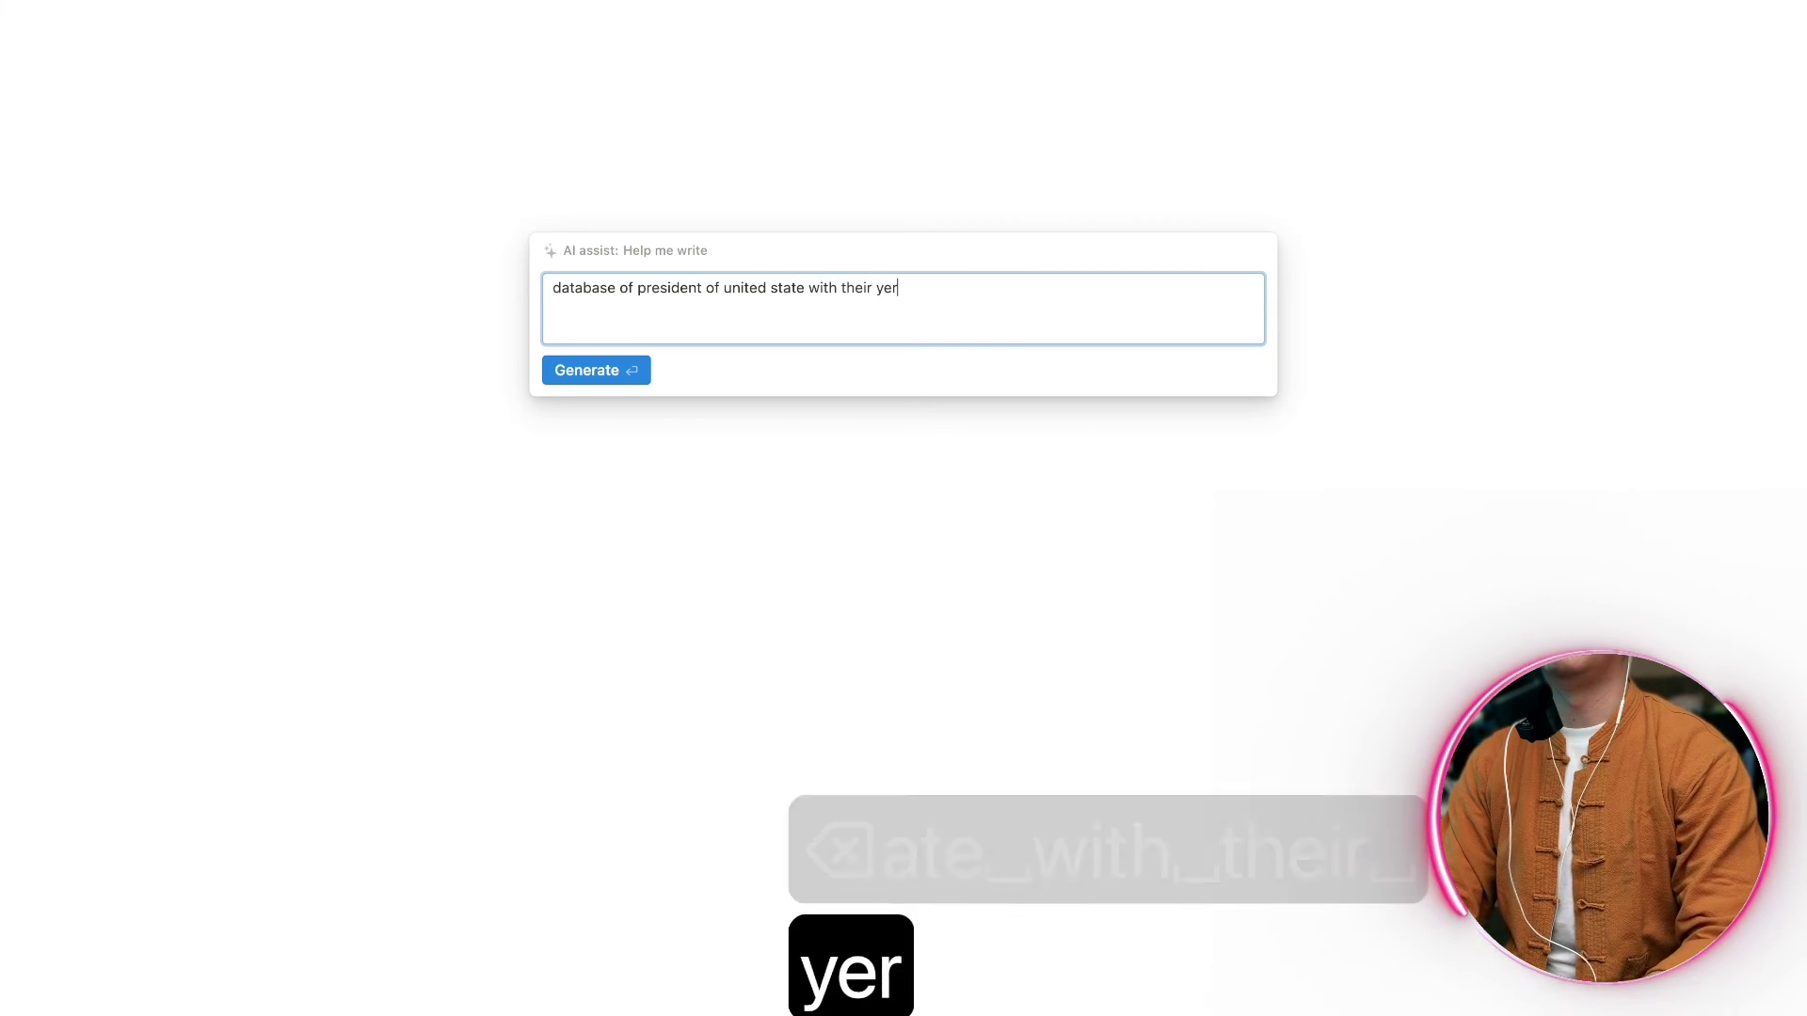
pyautogui.press('BackSpace')
pyautogui.write('ar of ')
pyautogui.write('presi')
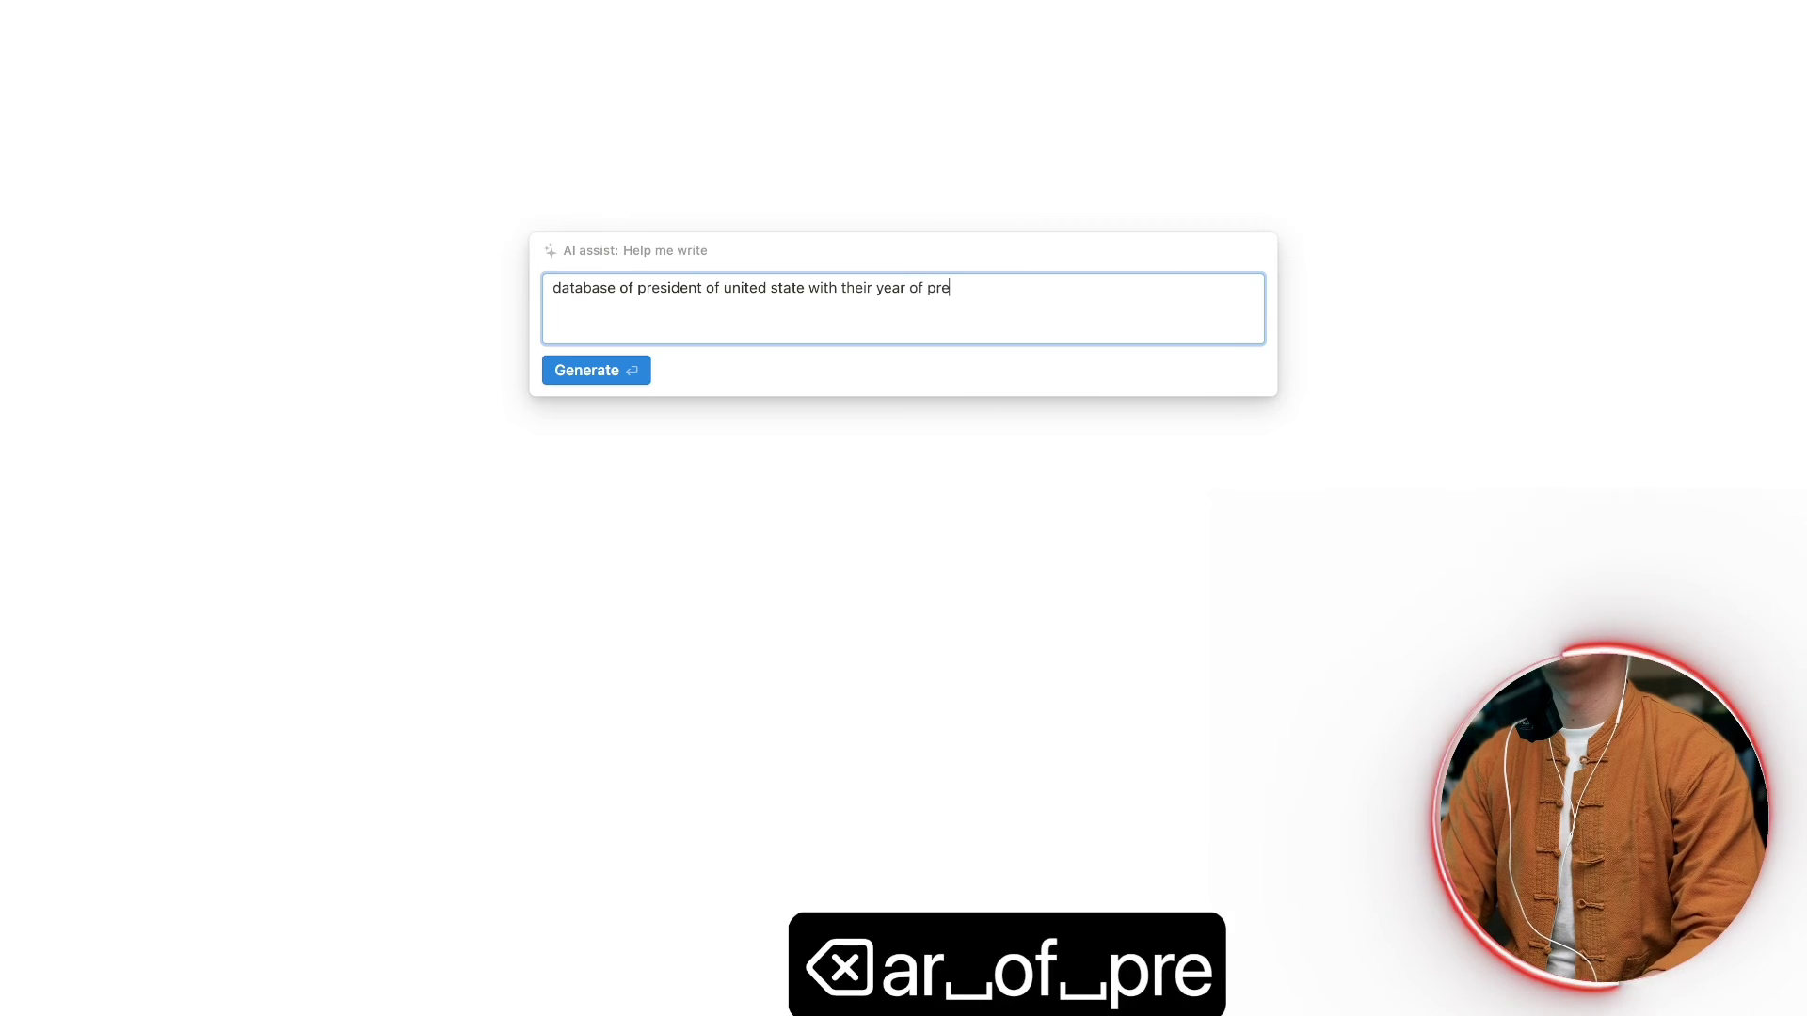
pyautogui.write('dent')
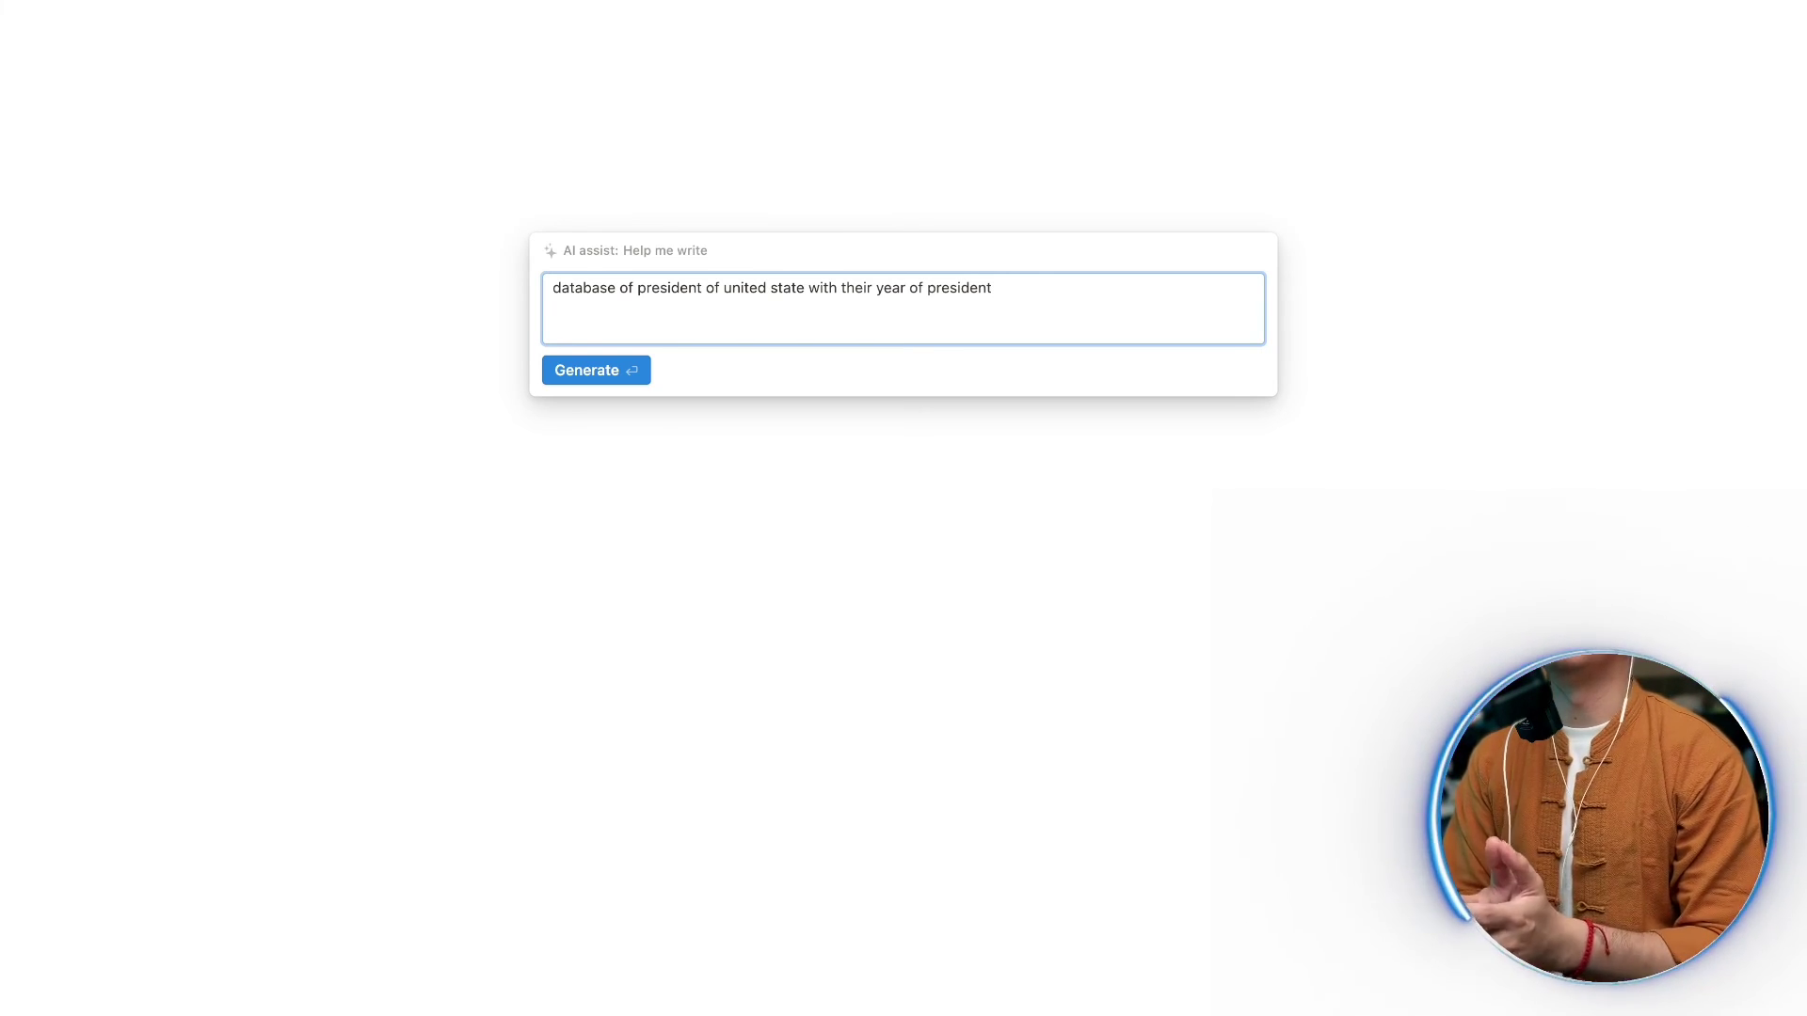
pyautogui.press('Return')
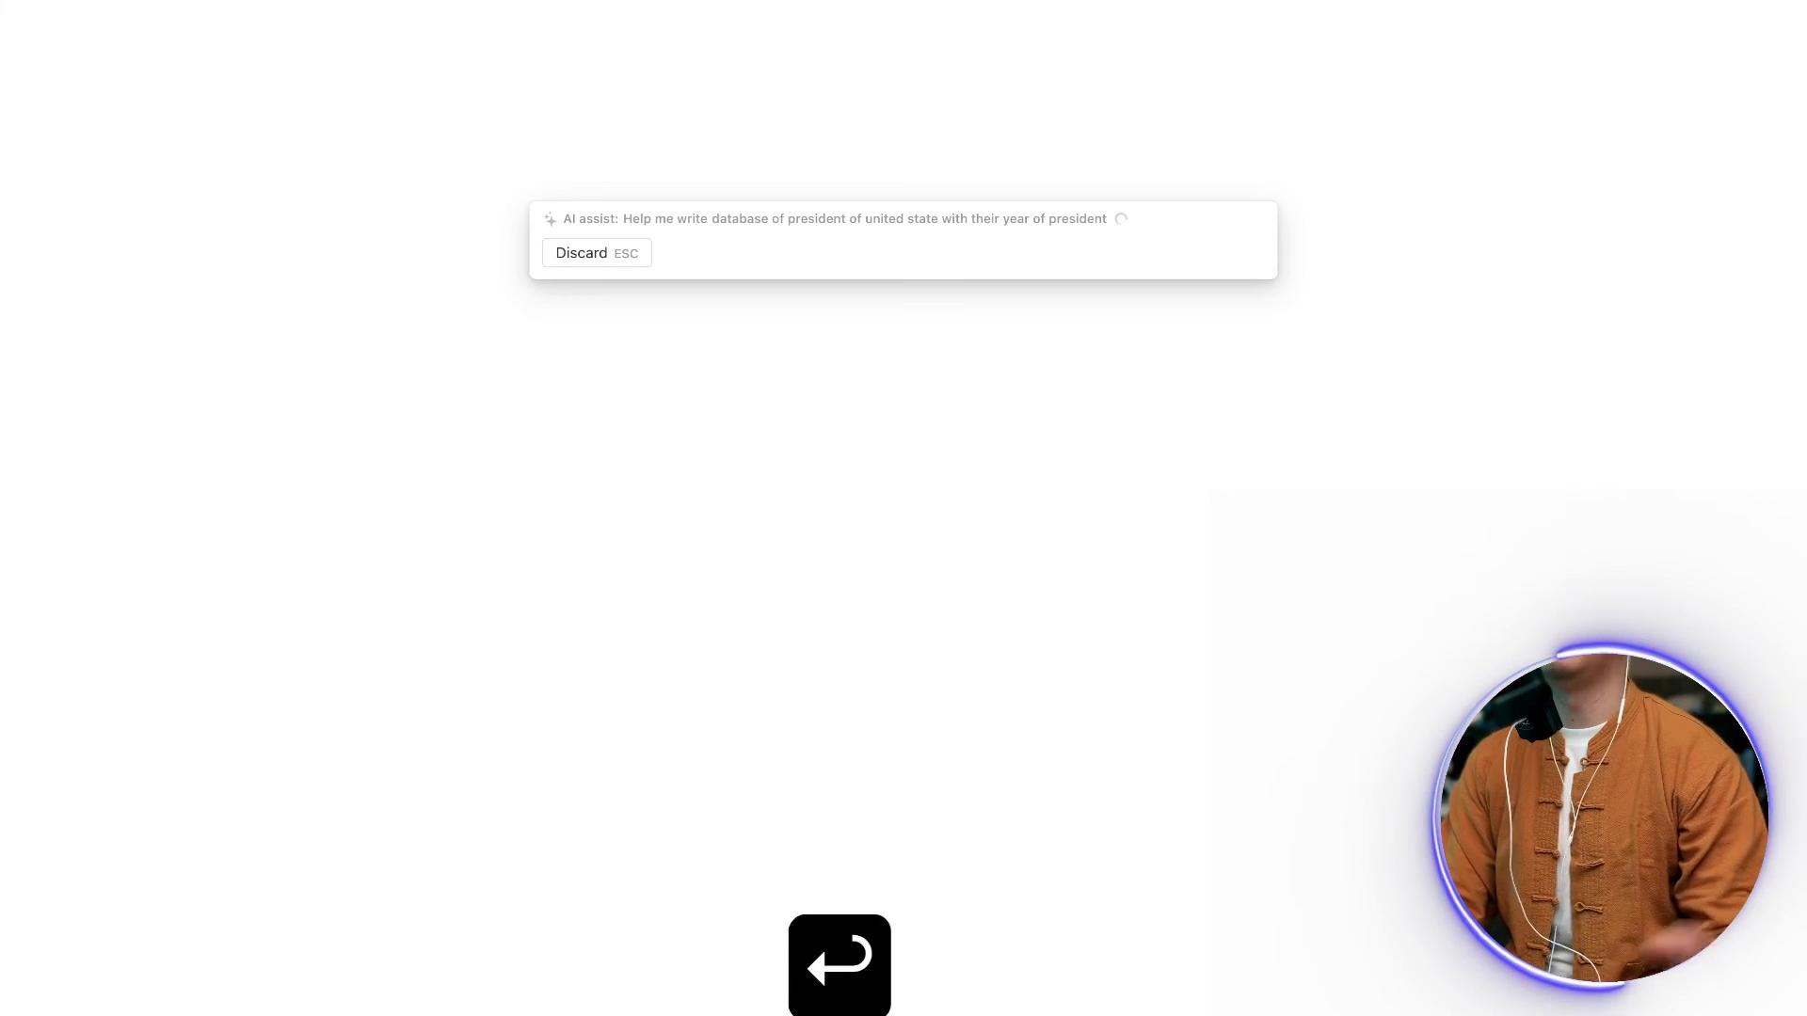